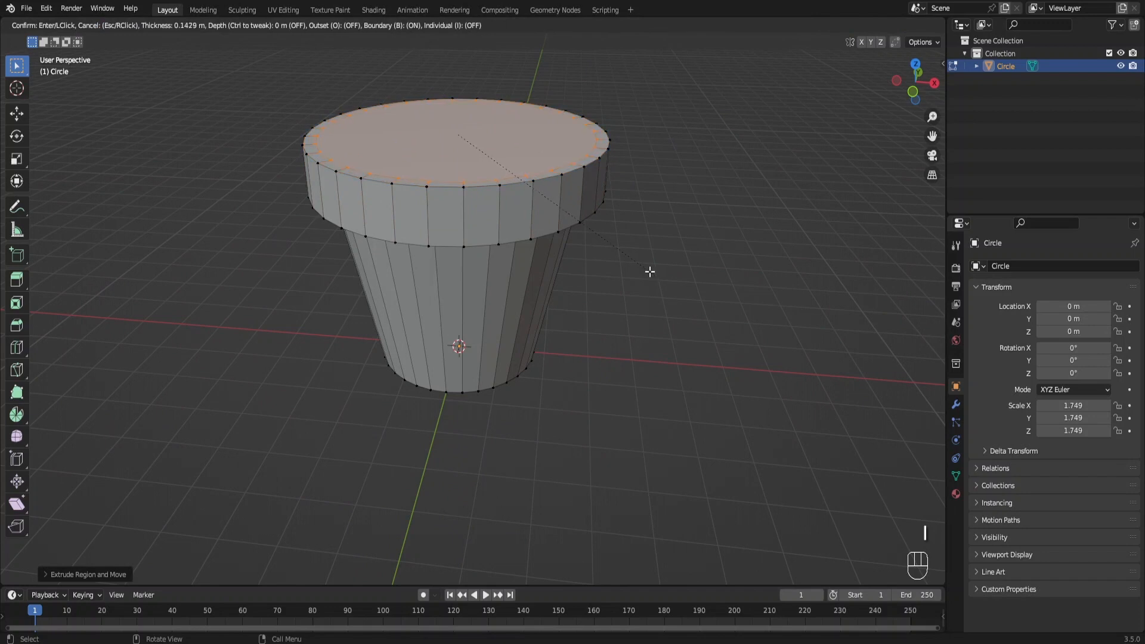
# Inset the pot's top face by about 0.14 m and extrude it down about 0.4 m to recess it.
pyautogui.click(655, 271)
pyautogui.press('e')
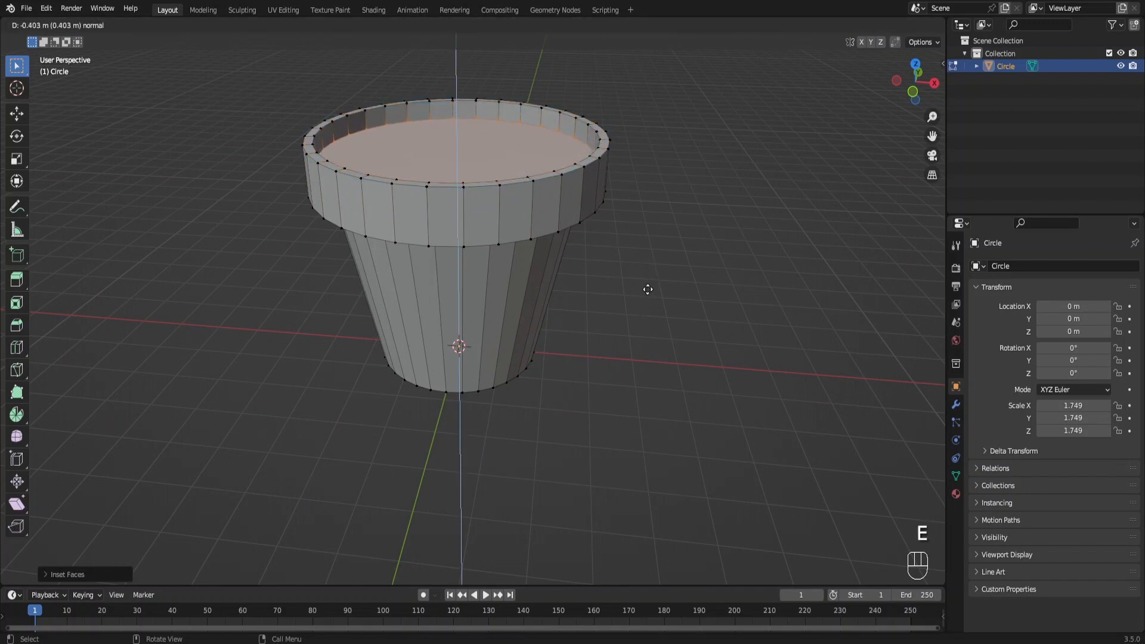
pyautogui.click(648, 293)
# Leave mesh editing and apply smooth shading to the pot.
pyautogui.press('Tab')
pyautogui.rightClick(458, 176)
pyautogui.click(458, 176)
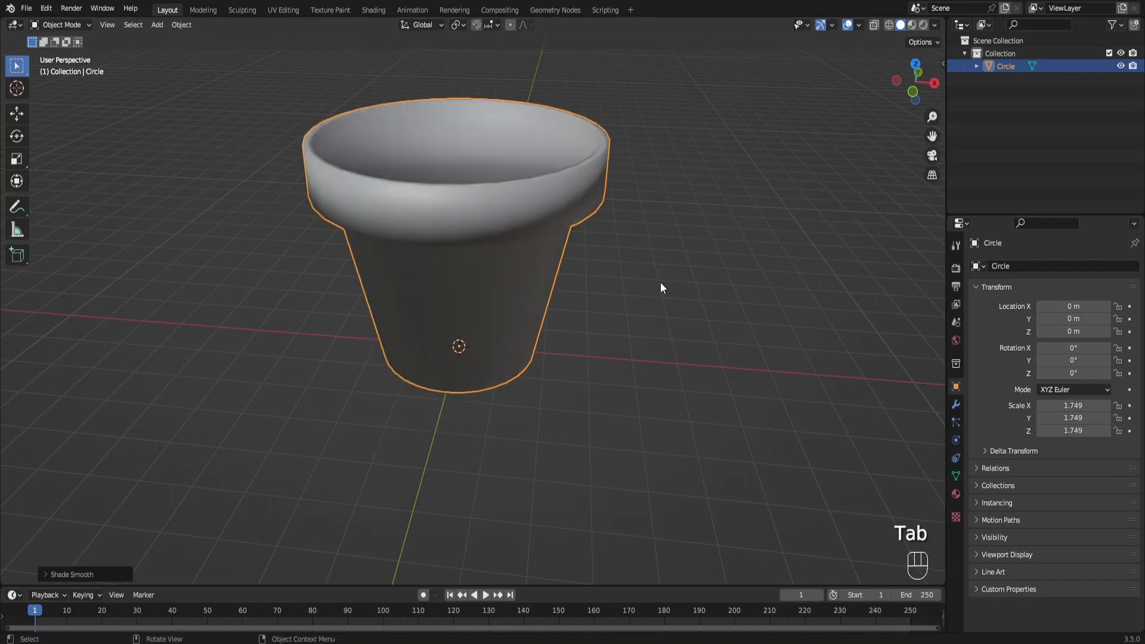
# Add a Bevel modifier with 3 segments and a Subdivision Surface modifier to the pot.
pyautogui.scroll(-2, 775, 358)
pyautogui.click(956, 404)
pyautogui.click(991, 267)
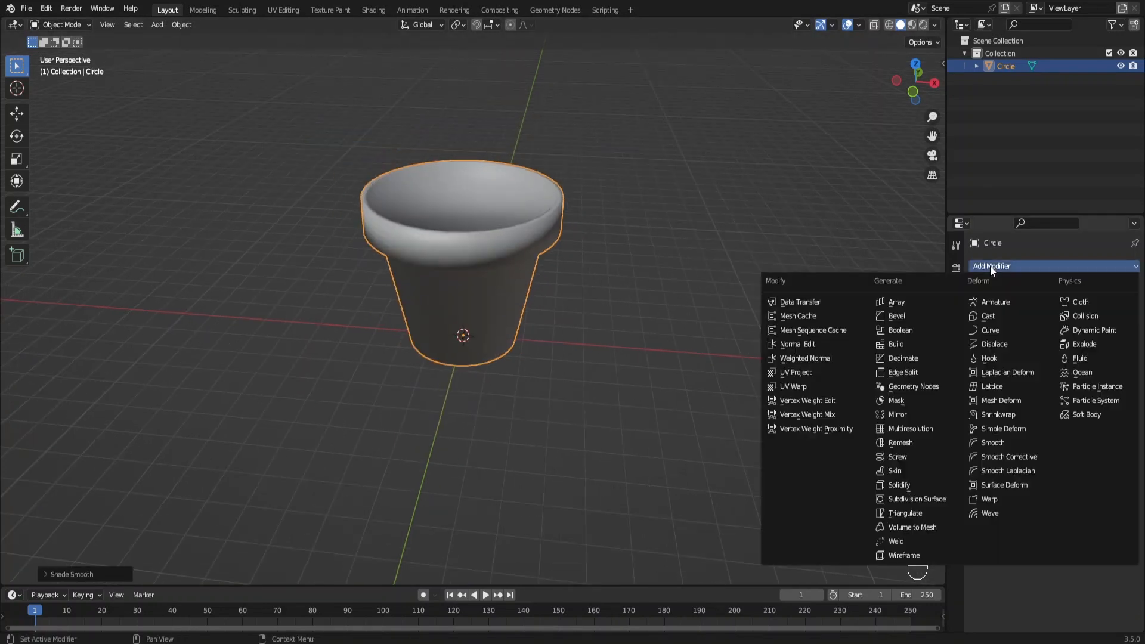
pyautogui.click(929, 316)
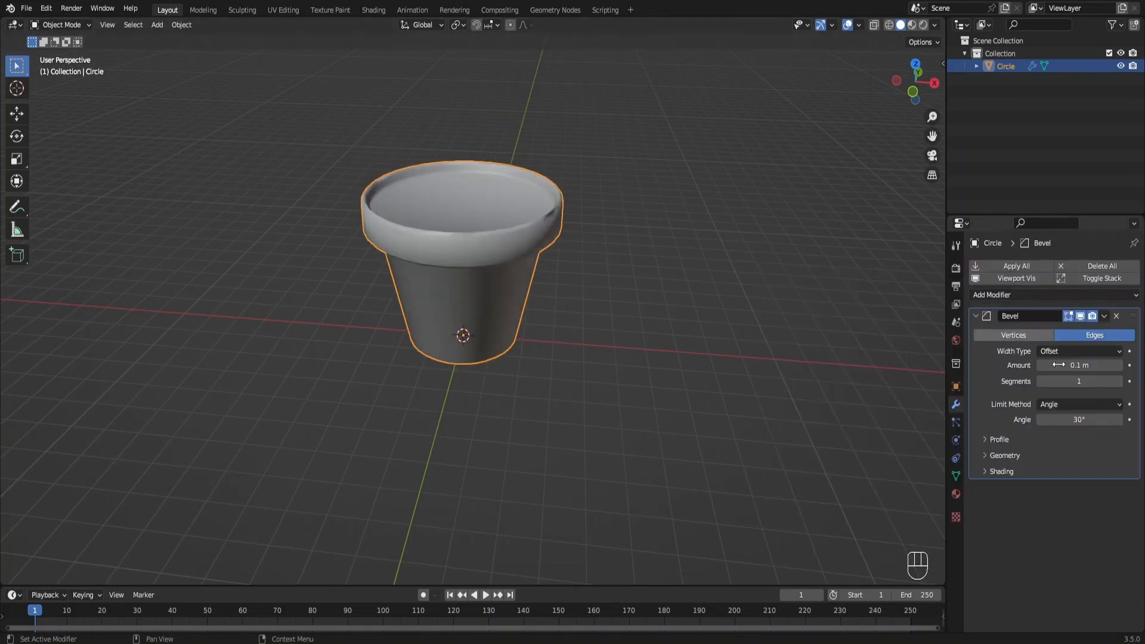
pyautogui.click(1120, 382)
pyautogui.click(1039, 295)
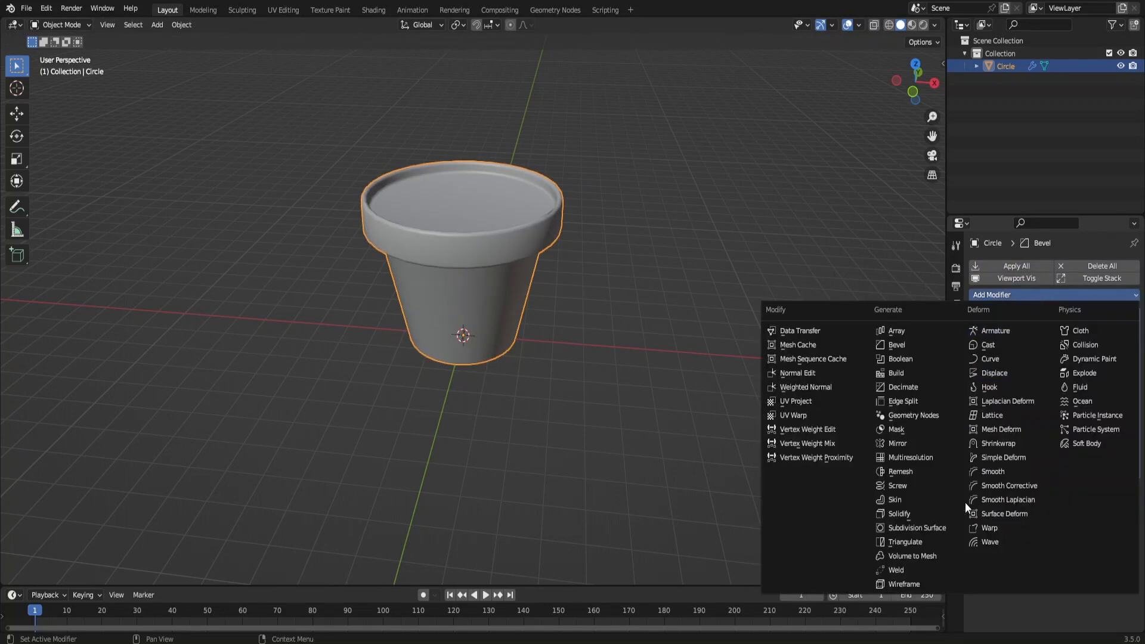
pyautogui.click(917, 528)
# Widen the pot's base by scaling its bottom vertices to about 1.17 in the front view.
pyautogui.press('KP_1')
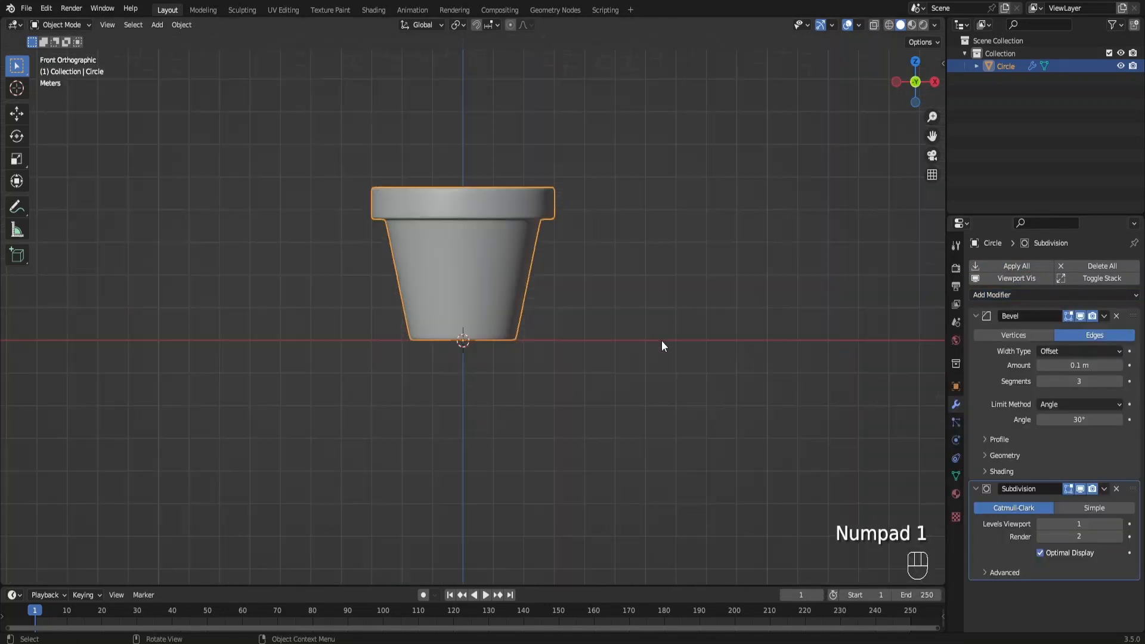
pyautogui.keyDown('shift'); pyautogui.moveTo(580, 241); pyautogui.dragTo(567, 376, button='middle'); pyautogui.keyUp('shift')
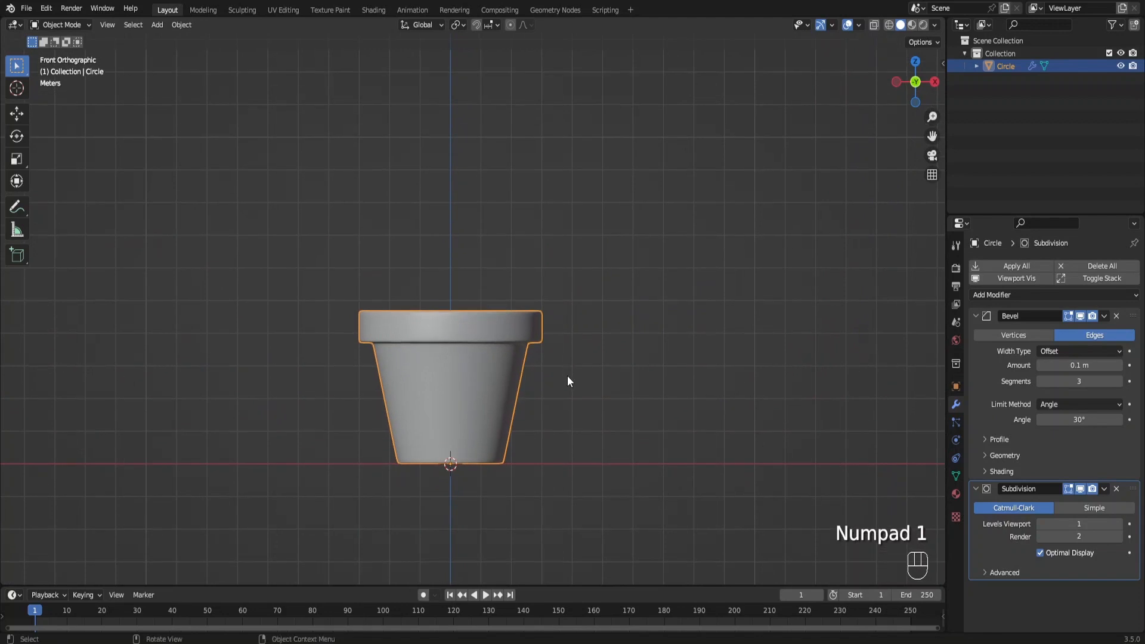
pyautogui.press('Tab')
pyautogui.hotkey('alt', 'z')
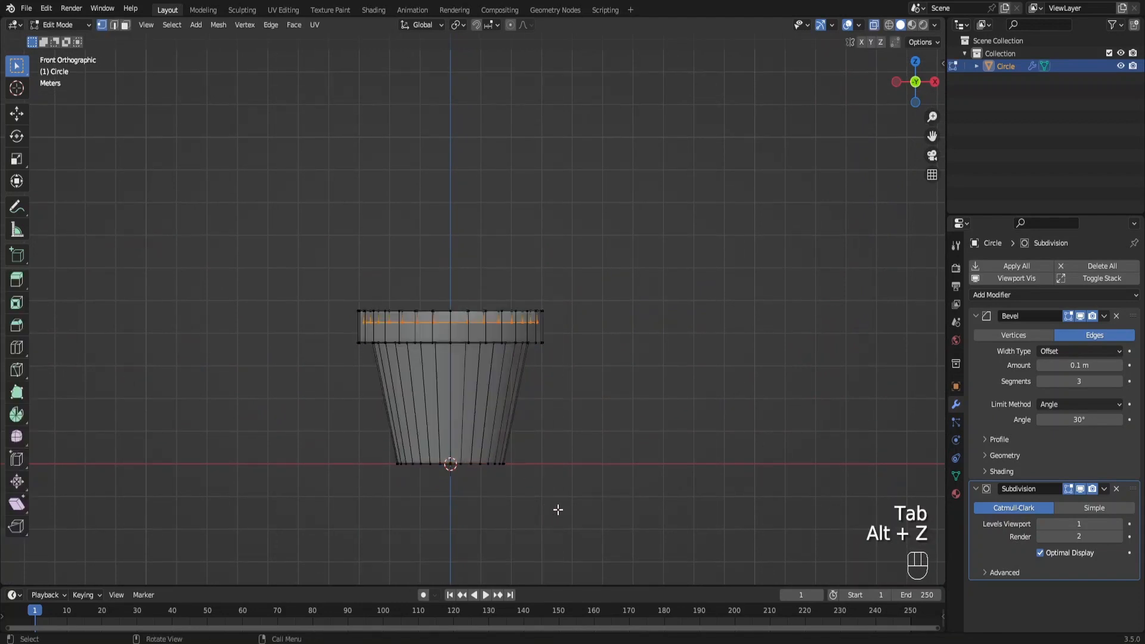
pyautogui.moveTo(557, 512); pyautogui.dragTo(313, 425)
pyautogui.hotkey('alt', 'z')
pyautogui.press('s')
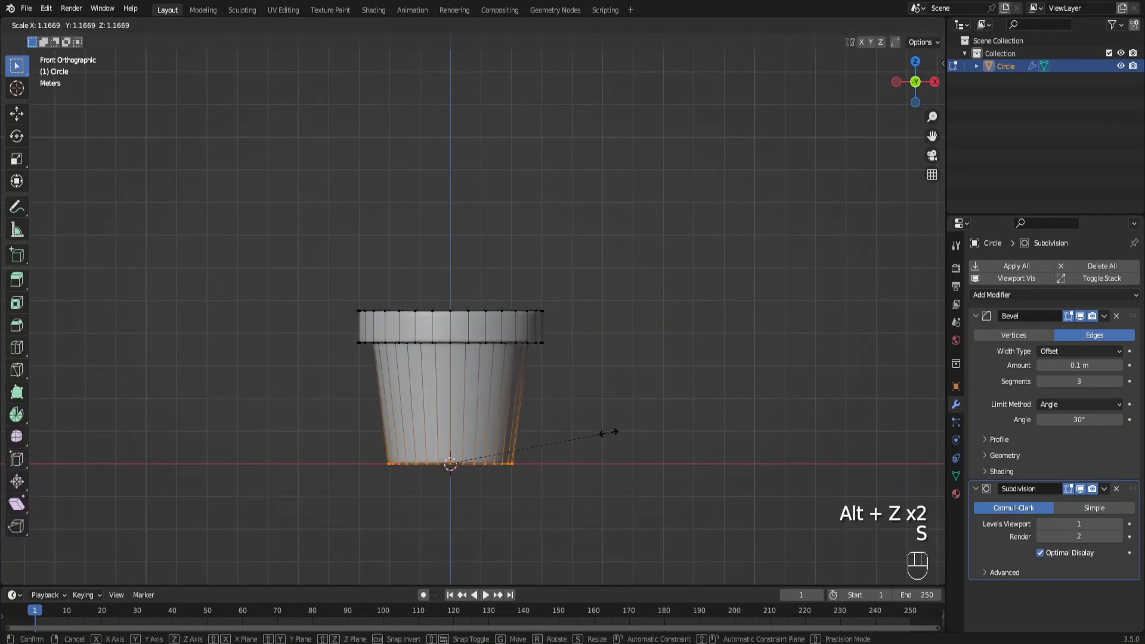
pyautogui.click(608, 433)
pyautogui.press('Tab')
# Add a single-vertex mesh at the origin to start the plant's stem.
pyautogui.scroll(-2, 574, 253)
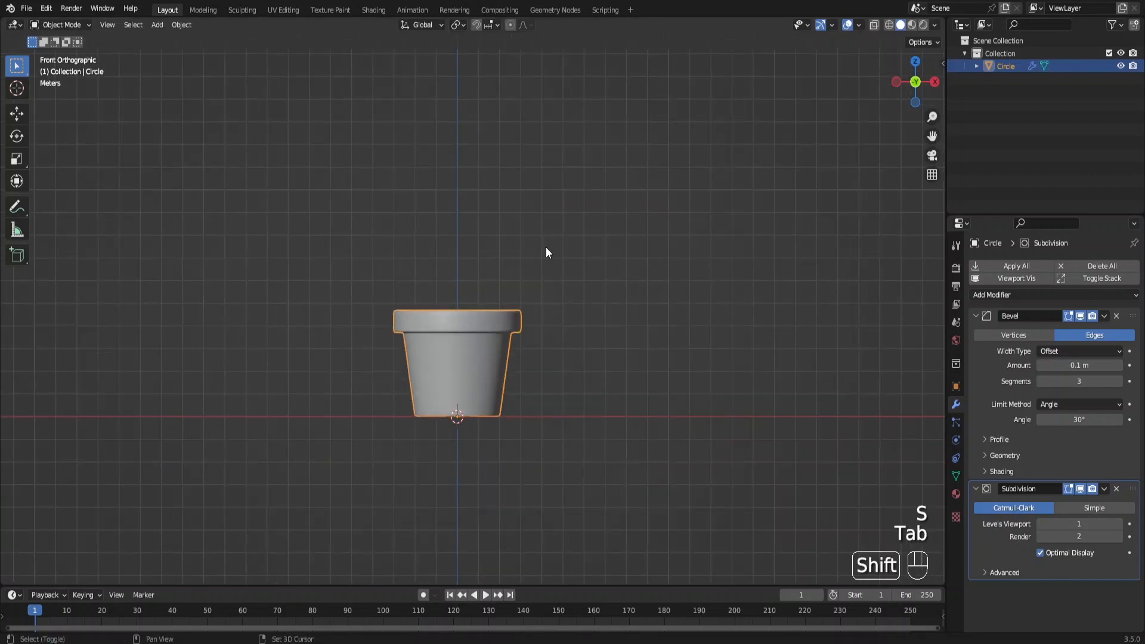
pyautogui.keyDown('shift'); pyautogui.moveTo(546, 247); pyautogui.dragTo(563, 338, button='middle'); pyautogui.keyUp('shift')
pyautogui.hotkey('shift', 'a')
pyautogui.moveTo(499, 298)
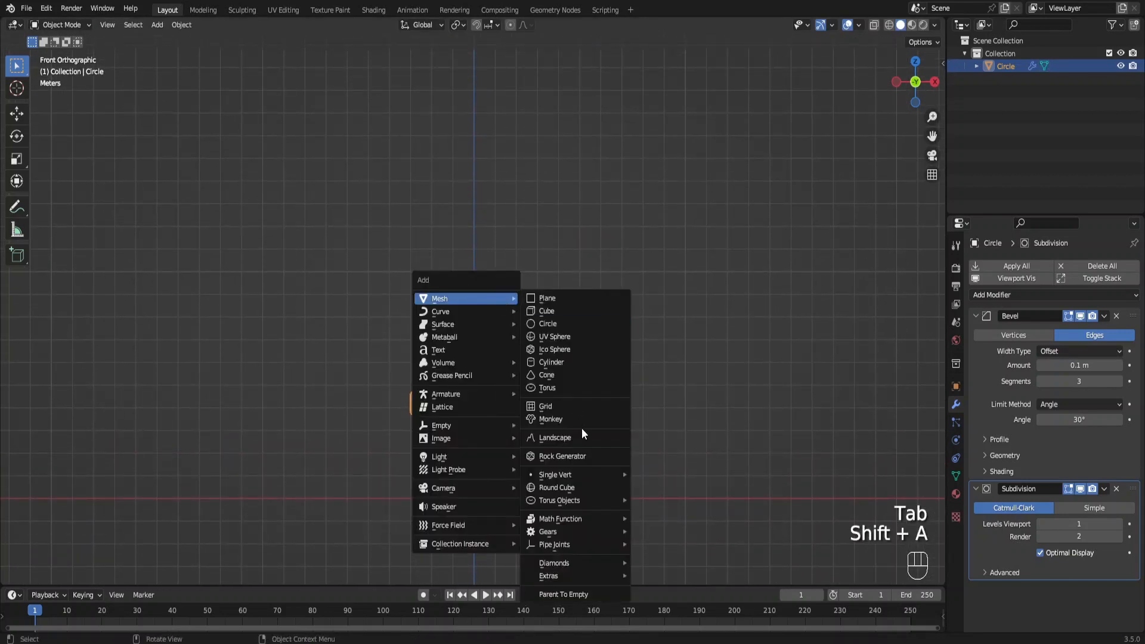
pyautogui.moveTo(608, 473)
pyautogui.click(652, 479)
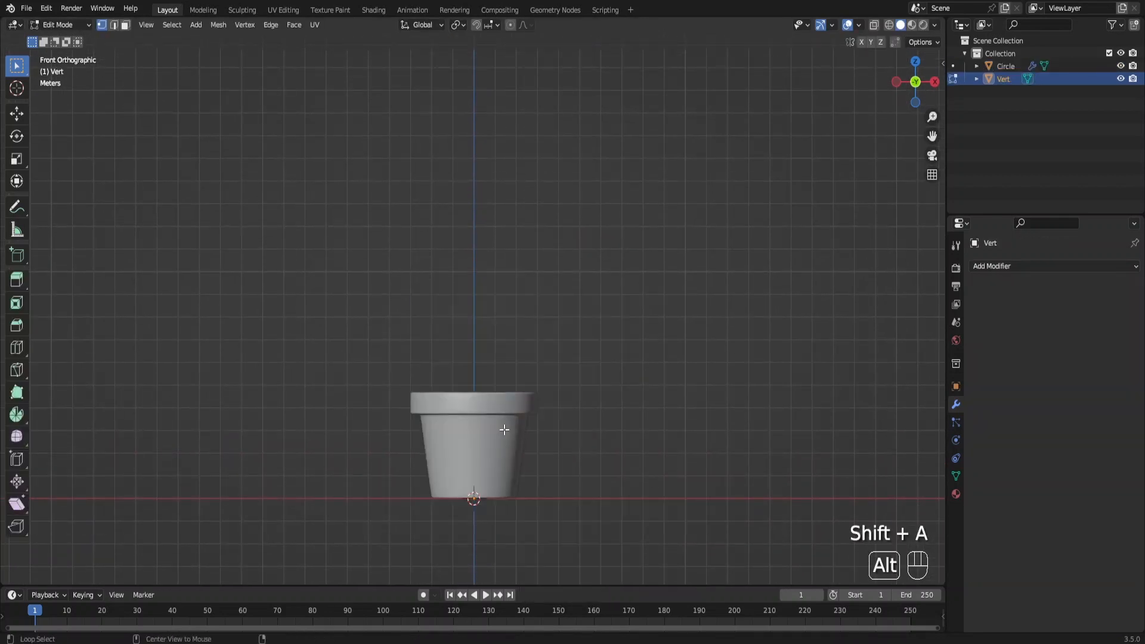
# Raise the stem's vertex along Z, with X-ray on, to inside the pot just below the rim.
pyautogui.hotkey('alt', 'z')
pyautogui.press('g')
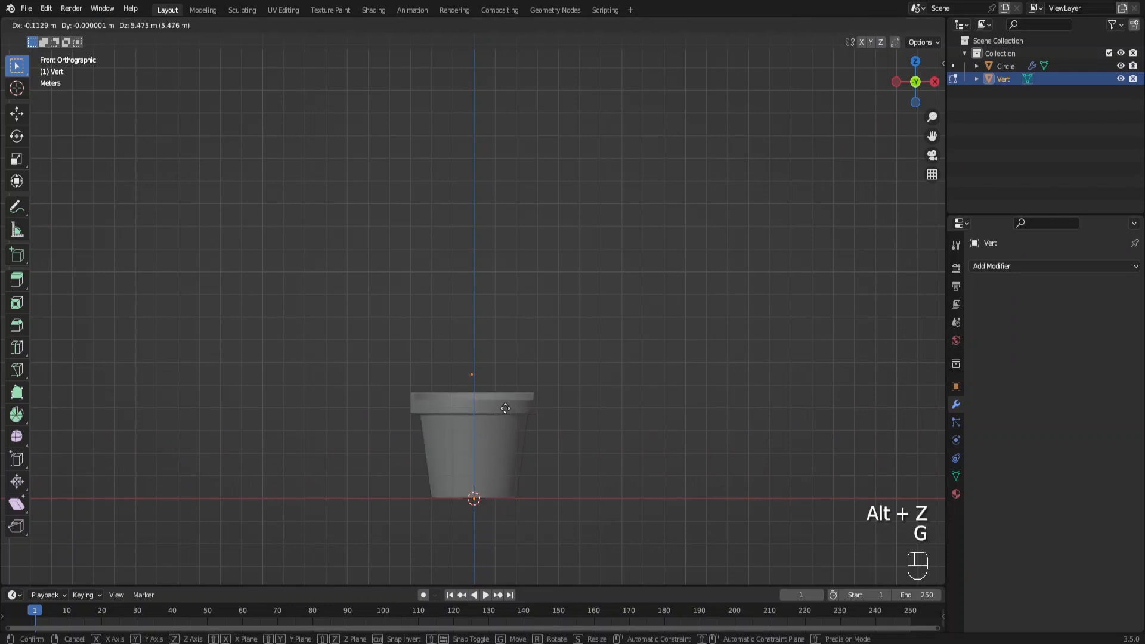
pyautogui.rightClick(506, 409)
pyautogui.keyDown('shift'); pyautogui.moveTo(516, 429); pyautogui.dragTo(514, 397, button='middle'); pyautogui.keyUp('shift')
pyautogui.scroll(5, 515, 397)
pyautogui.press('g')
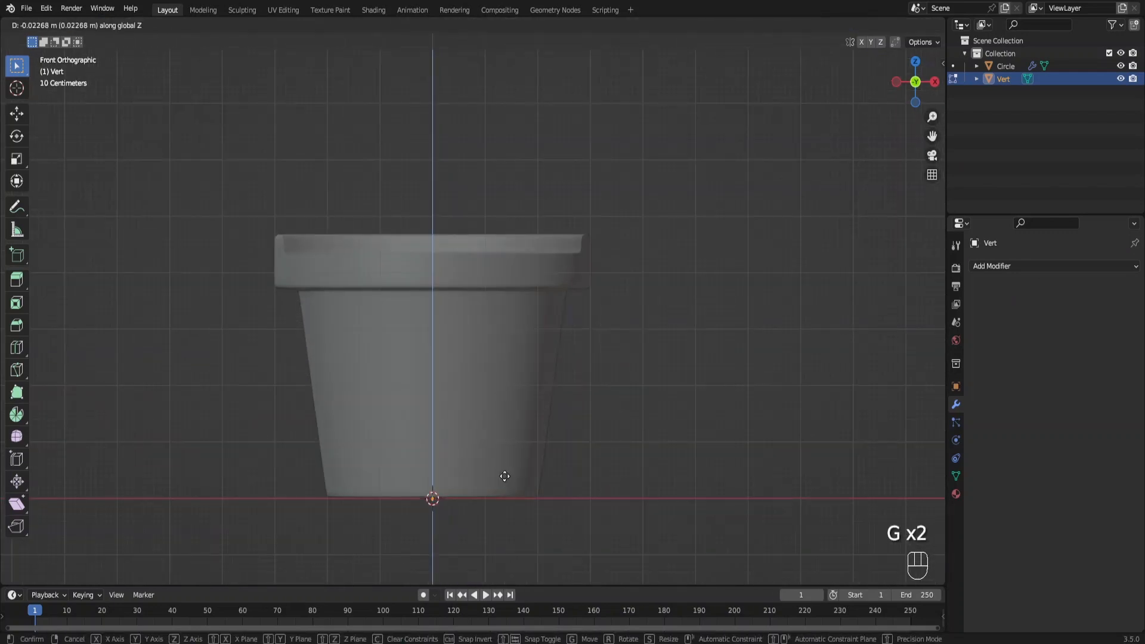
pyautogui.click(483, 276)
# Extrude the vertex straight up along Z to form the stem well above the pot.
pyautogui.scroll(-4, 481, 276)
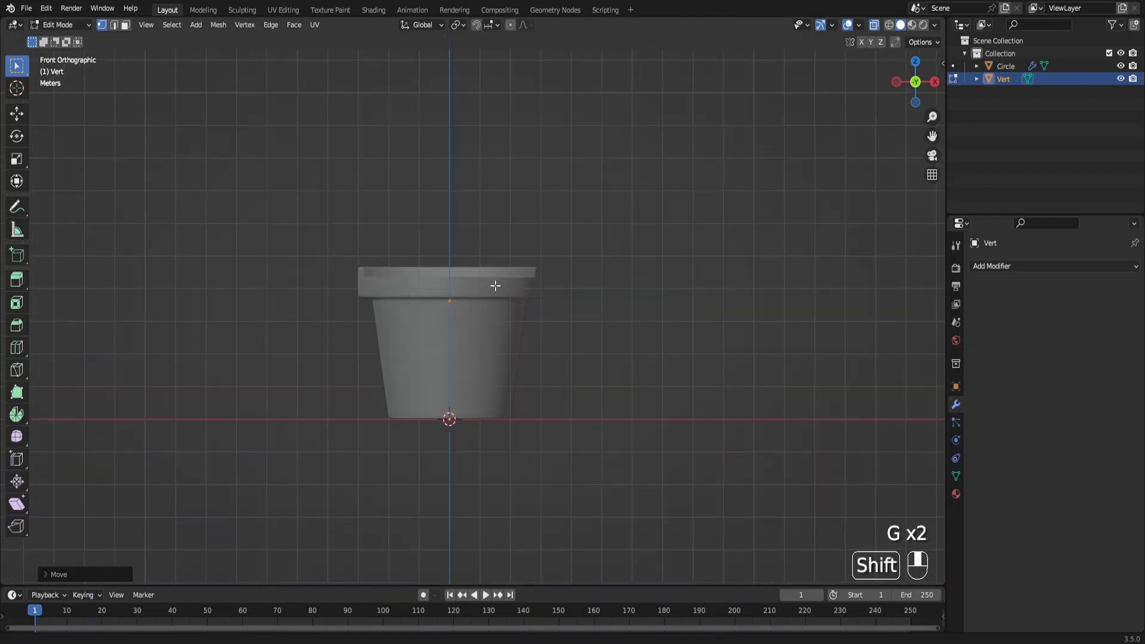
pyautogui.keyDown('shift'); pyautogui.moveTo(482, 348); pyautogui.dragTo(482, 416, button='middle'); pyautogui.keyUp('shift')
pyautogui.press('e')
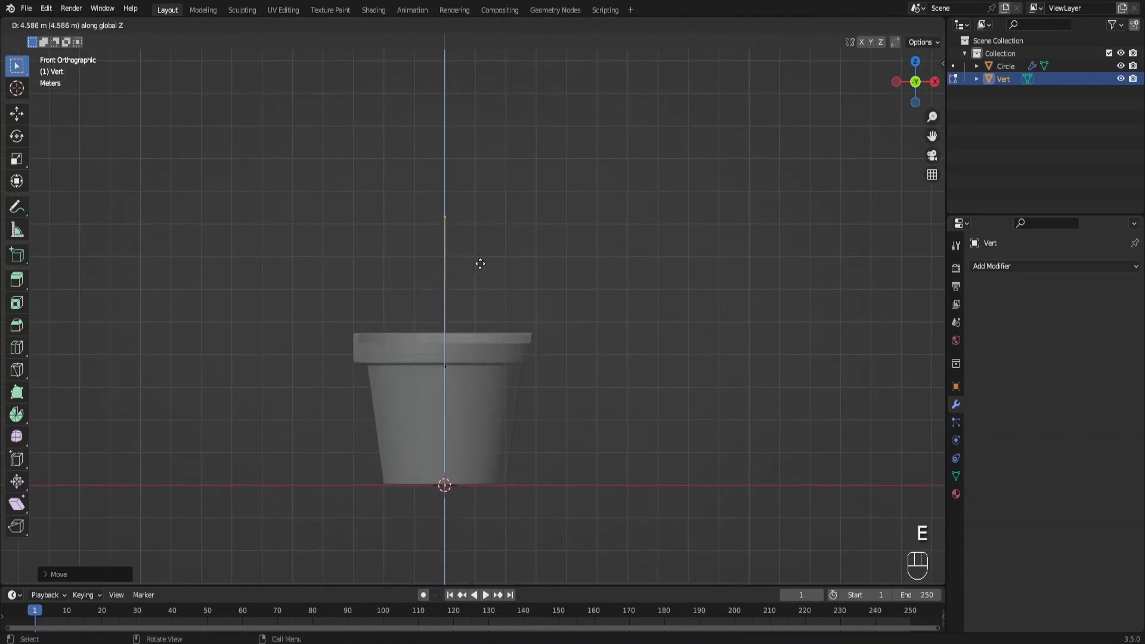
pyautogui.click(477, 215)
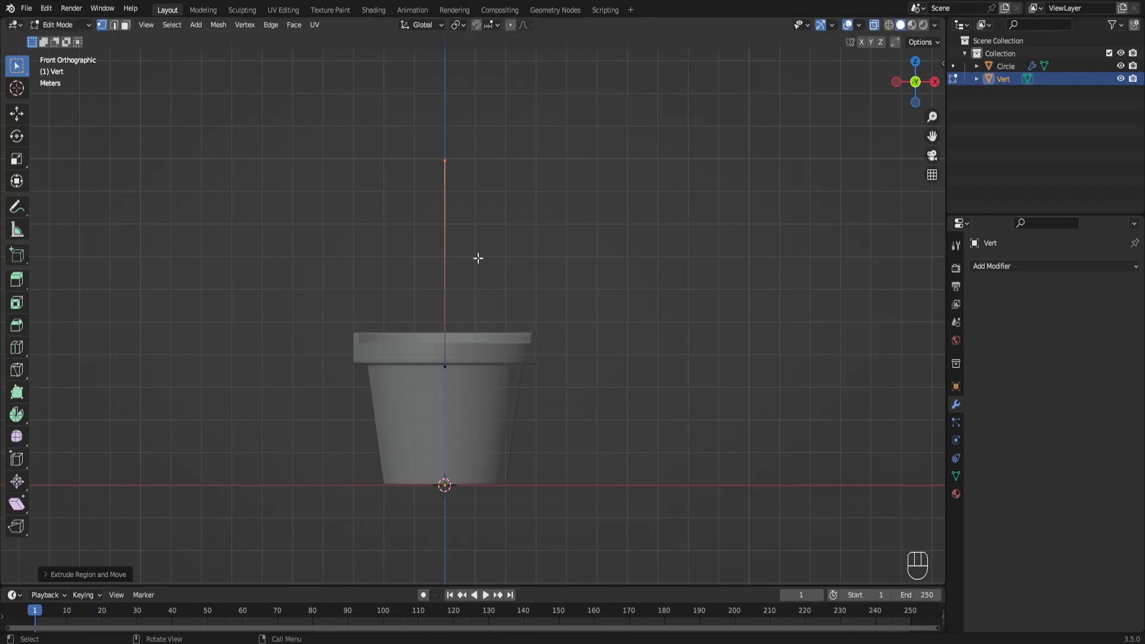
# Add a loop cut at the stem's midpoint and offset it along Y to bend the stem, leaving edit mode and X-ray.
pyautogui.hotkey('ctrl', 'r')
pyautogui.click(468, 278)
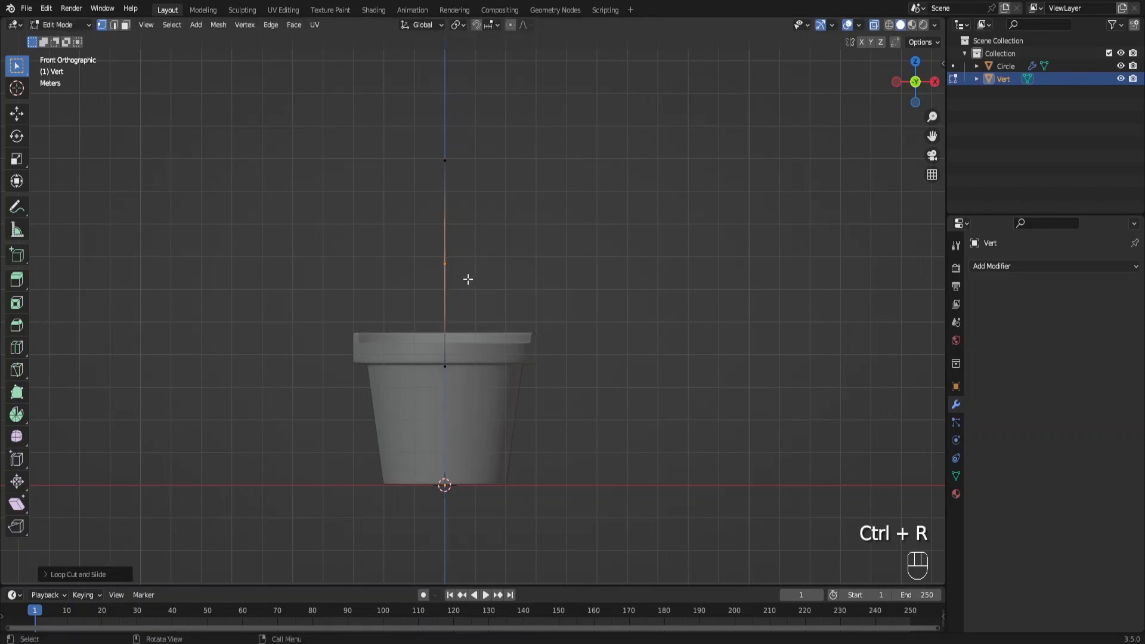
pyautogui.moveTo(478, 289); pyautogui.dragTo(397, 305, button='middle')
pyautogui.press('g')
pyautogui.press('y')
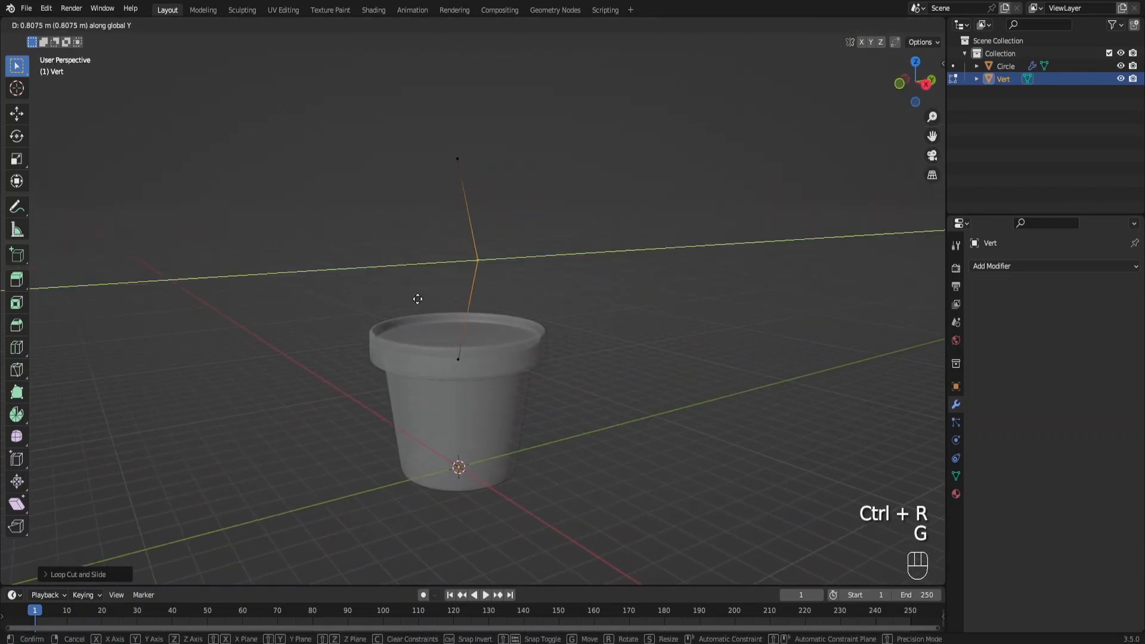
pyautogui.click(429, 294)
pyautogui.press('Tab')
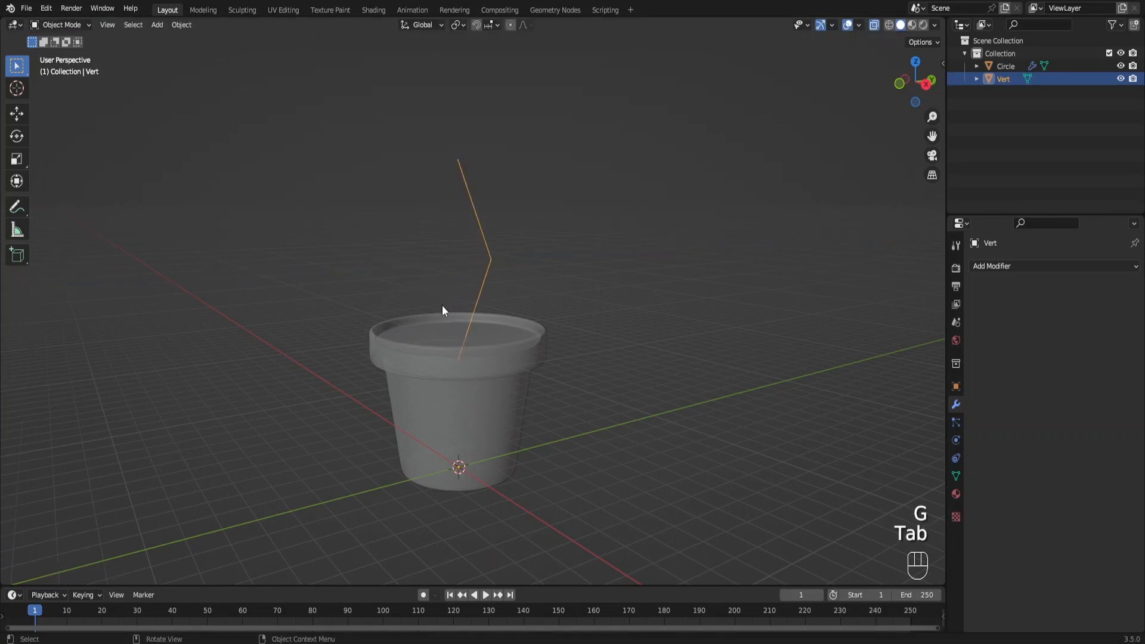
pyautogui.hotkey('alt', 'z')
# Add a Subdivision Surface modifier with viewport level 2 and a Skin modifier to the stem.
pyautogui.click(990, 266)
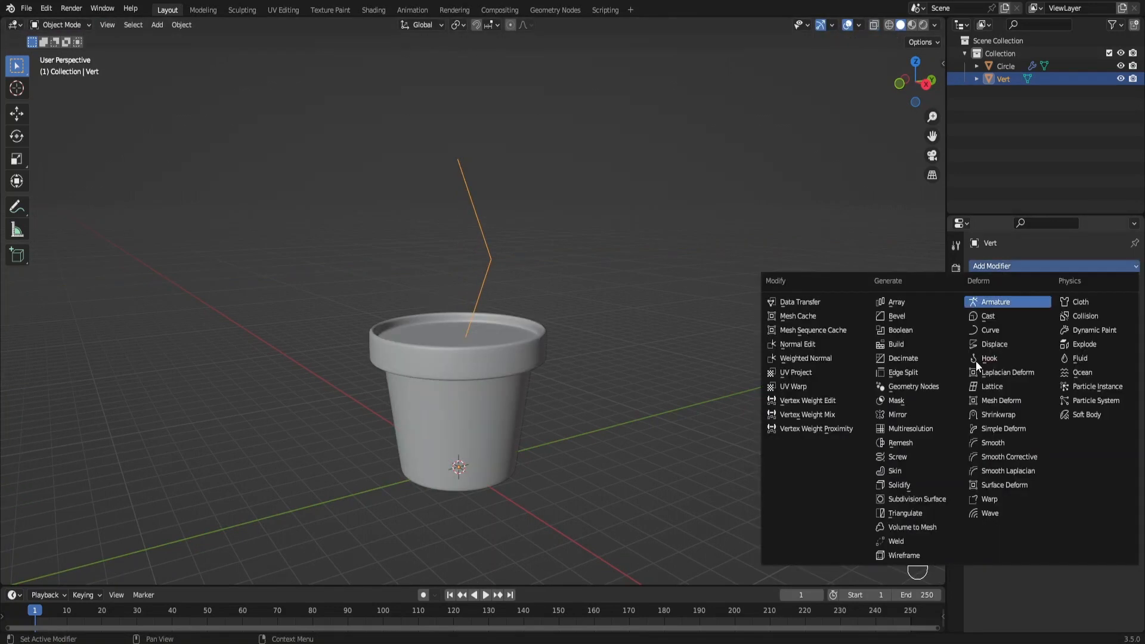
pyautogui.click(948, 498)
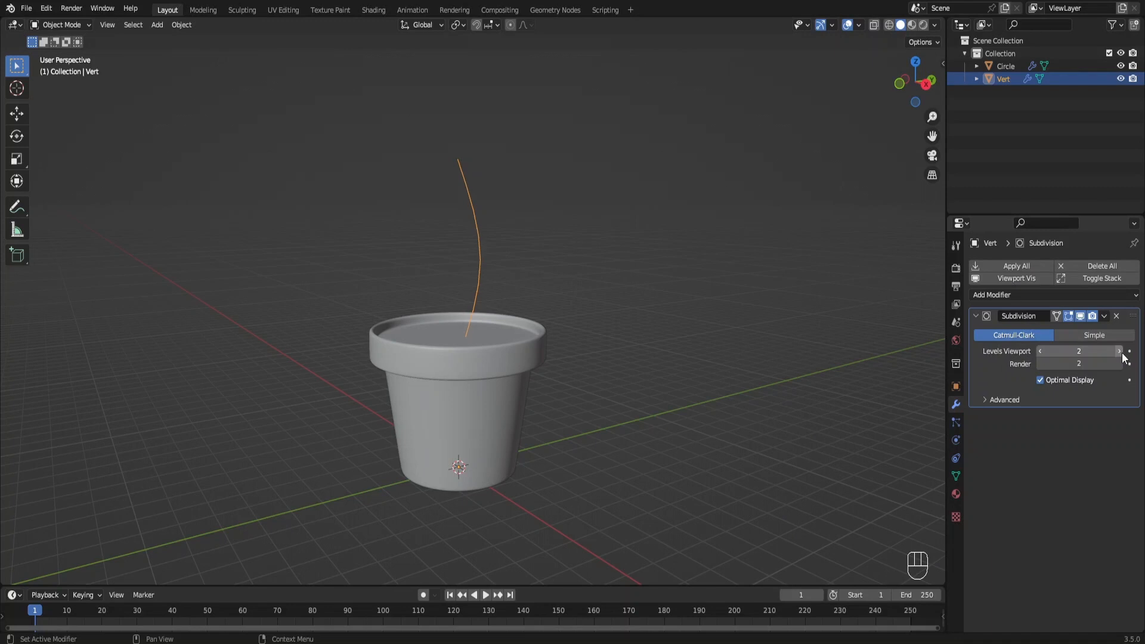
pyautogui.click(1041, 295)
pyautogui.click(925, 496)
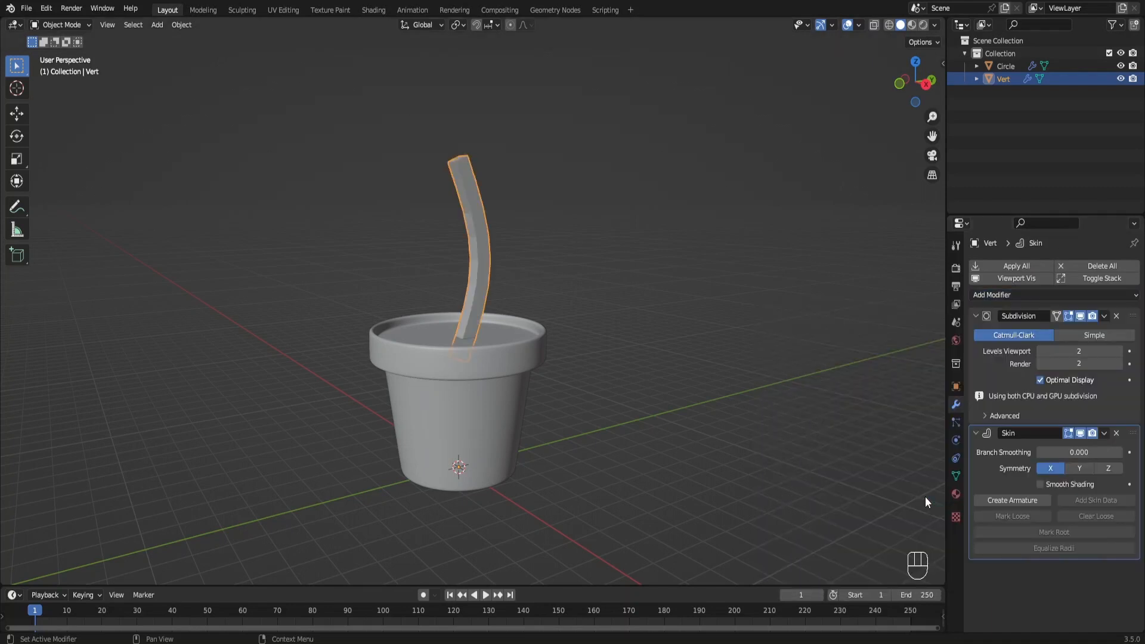
# Add a second Subdivision Surface modifier after the Skin at viewport level 2, and enable the Skin's smooth shading.
pyautogui.click(975, 313)
pyautogui.click(980, 296)
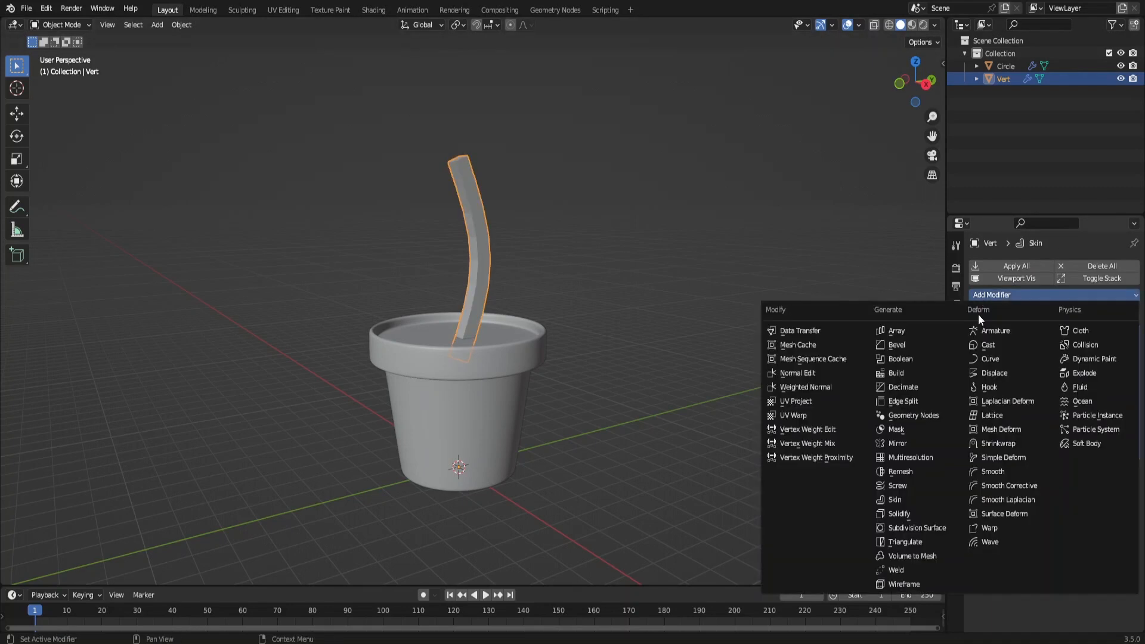
pyautogui.click(933, 527)
pyautogui.click(1031, 402)
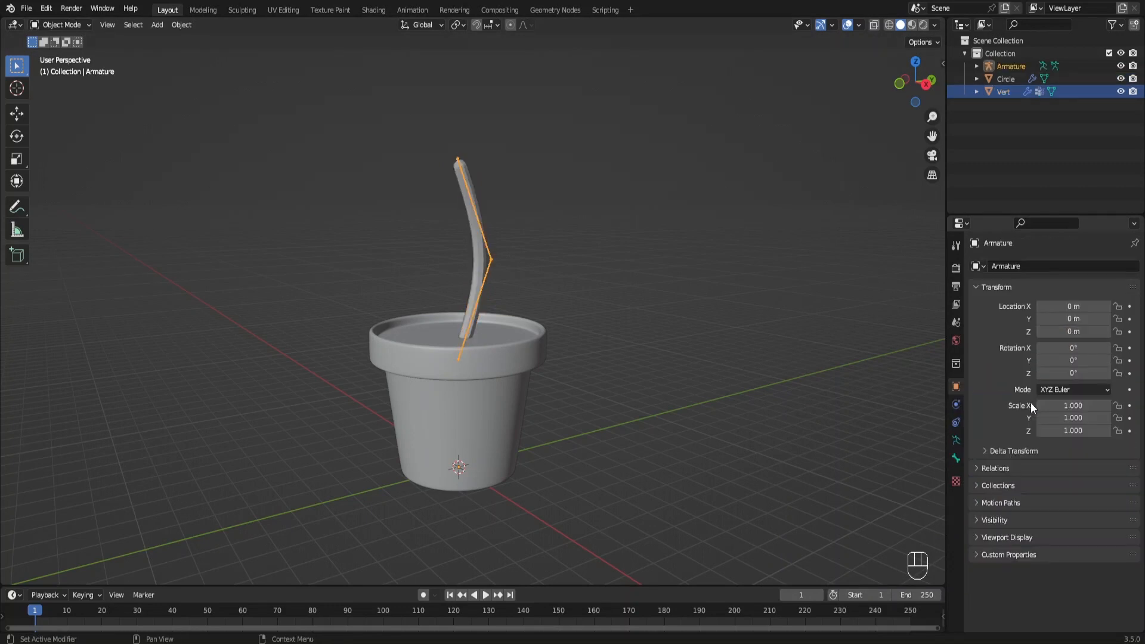
pyautogui.hotkey('ctrl', 'z')
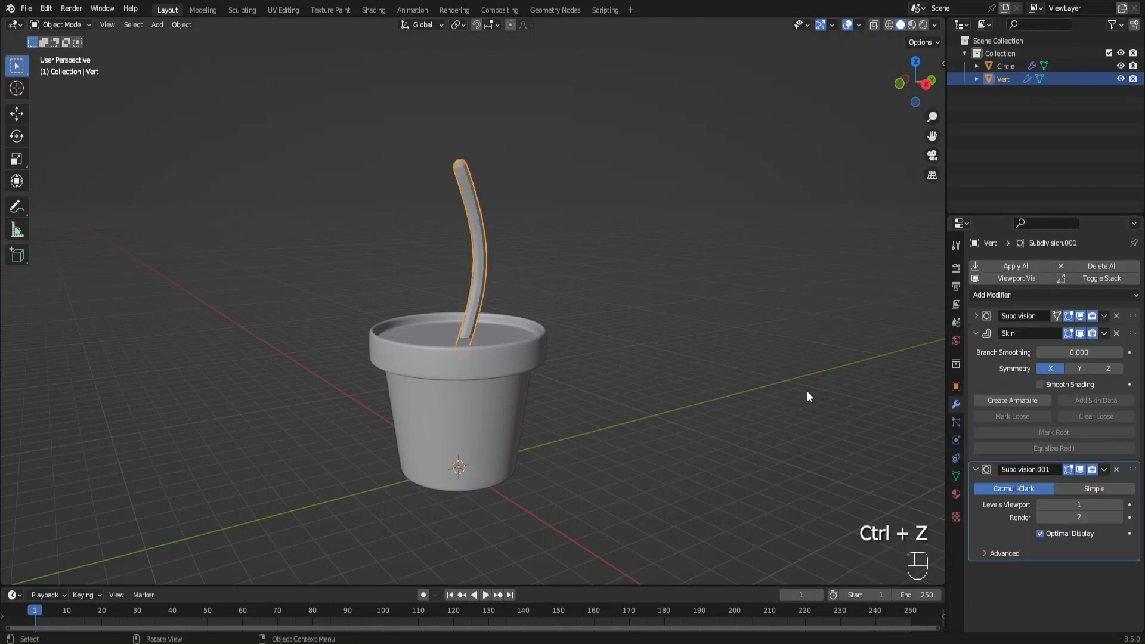
pyautogui.click(1052, 386)
pyautogui.click(1118, 504)
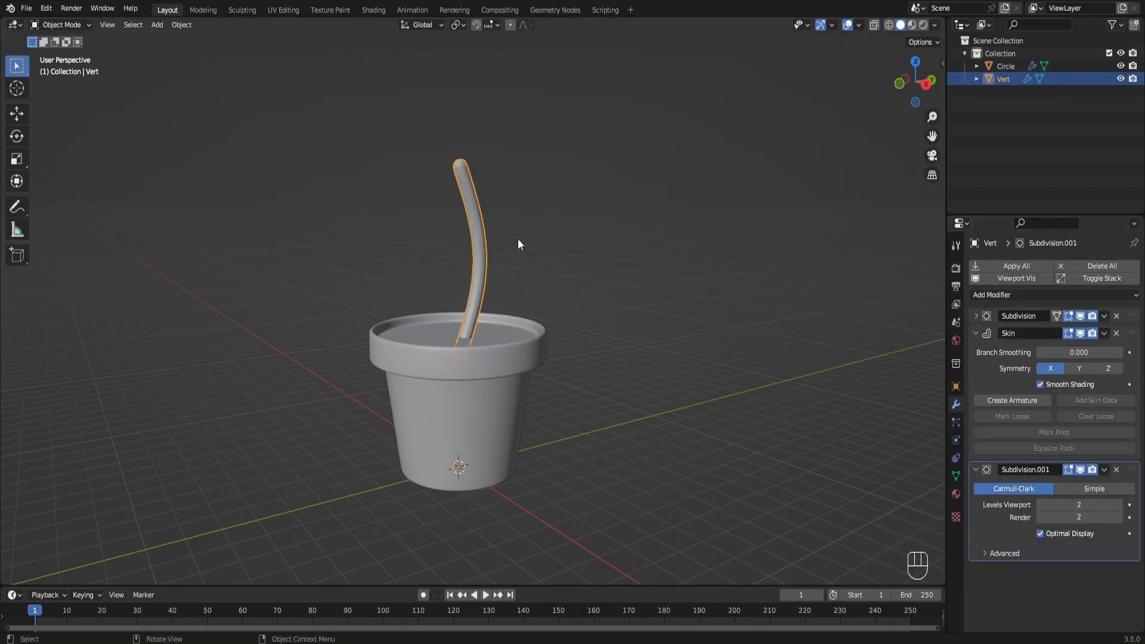
# Add a UV sphere and raise it along Z to the tip of the stem.
pyautogui.press('KP_1')
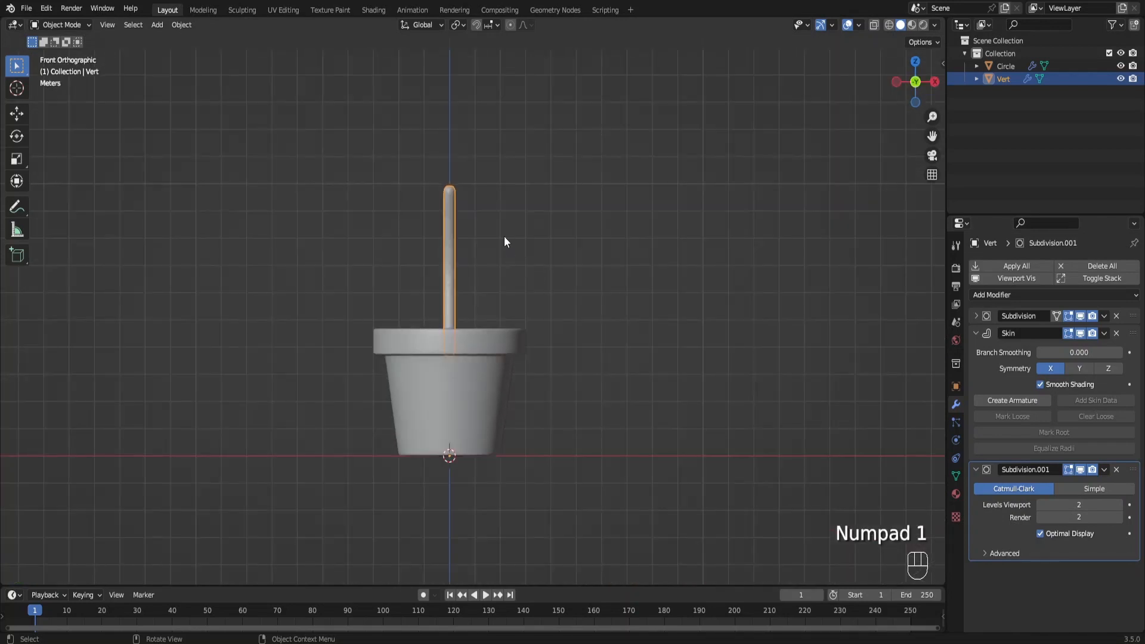
pyautogui.moveTo(510, 268)
pyautogui.keyDown('shift'); pyautogui.mouseDown(button='middle')
pyautogui.moveTo(514, 284)
pyautogui.moveTo(511, 267)
pyautogui.mouseUp(button='middle'); pyautogui.keyUp('shift')
pyautogui.hotkey('shift', 'a')
pyautogui.moveTo(511, 268)
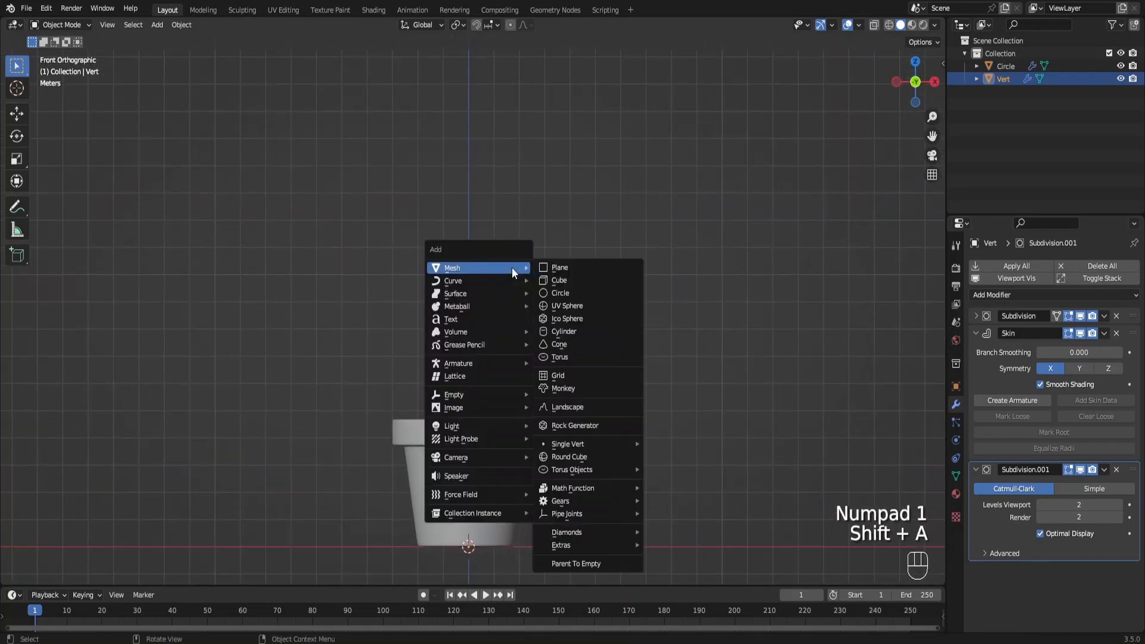
pyautogui.click(580, 306)
pyautogui.press('g')
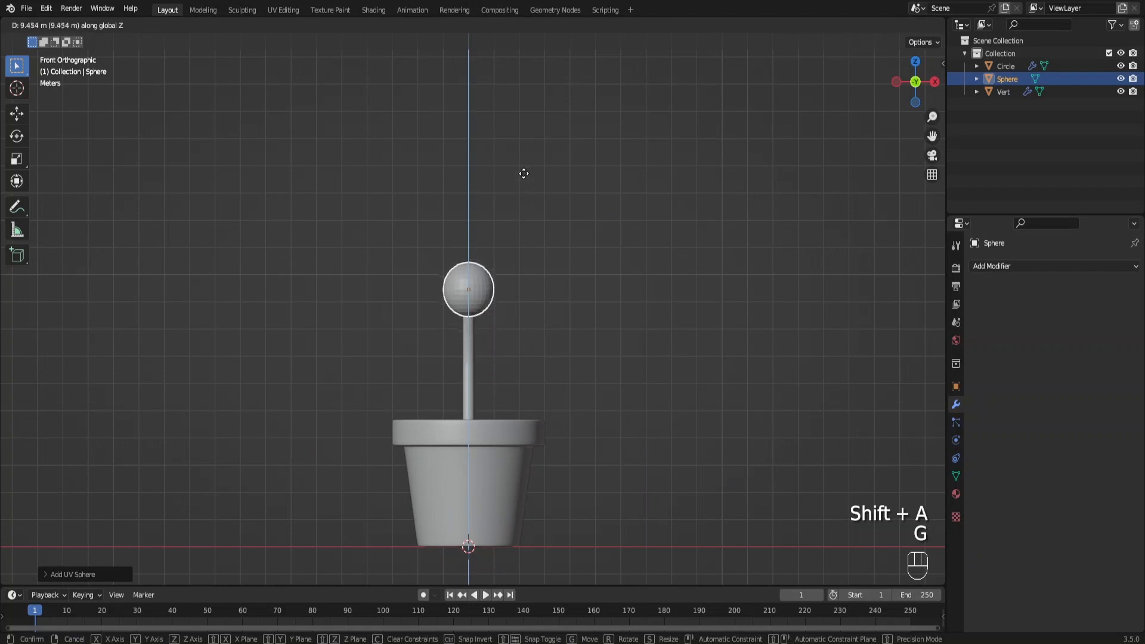
pyautogui.click(524, 168)
# Scale the sphere to about 1.6 and adjust its height on the stem.
pyautogui.press('s')
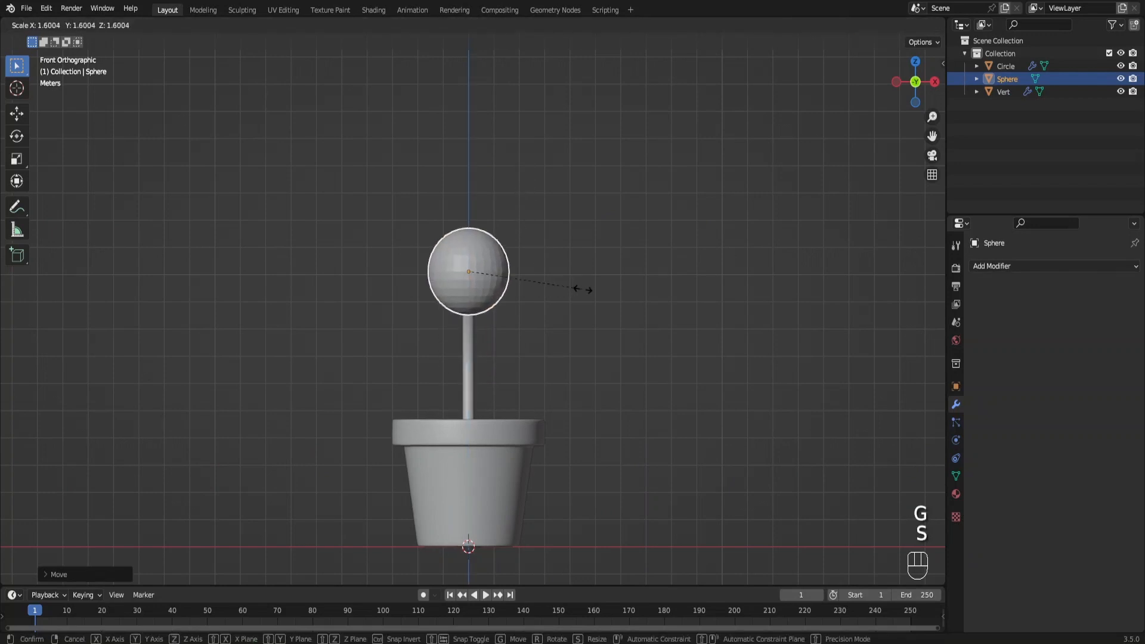
pyautogui.click(584, 290)
pyautogui.press('g')
pyautogui.middleClick(582, 279)
pyautogui.click(573, 281)
# Delete the sphere's positive X half and rebuild it with a Mirror modifier on the X axis.
pyautogui.scroll(3, 512, 266)
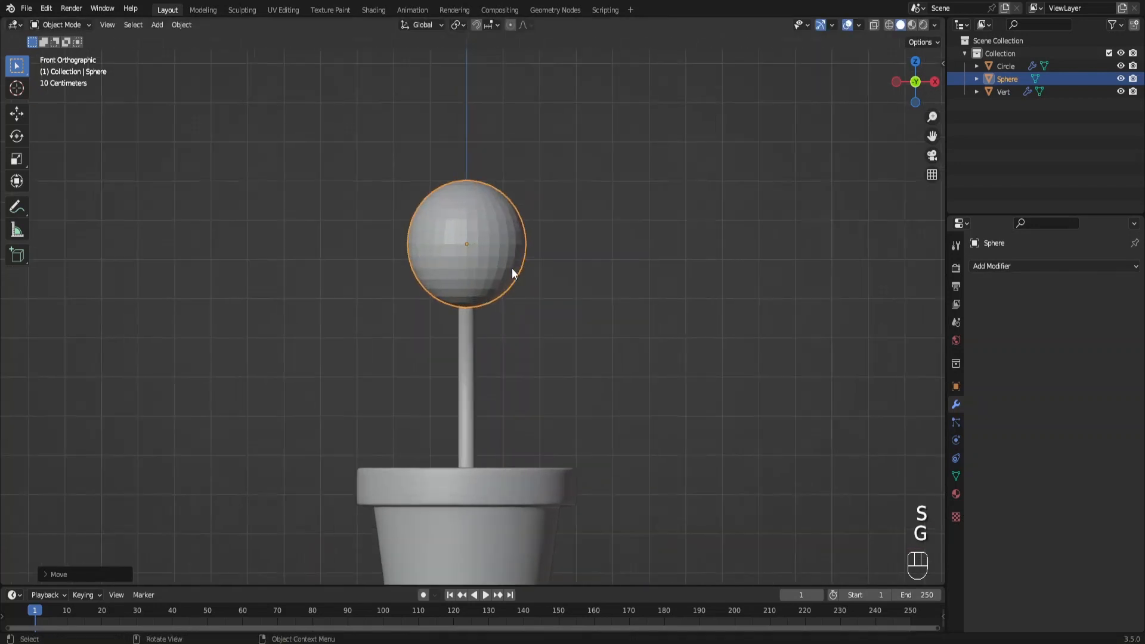
pyautogui.press('Tab')
pyautogui.hotkey('alt', 'z')
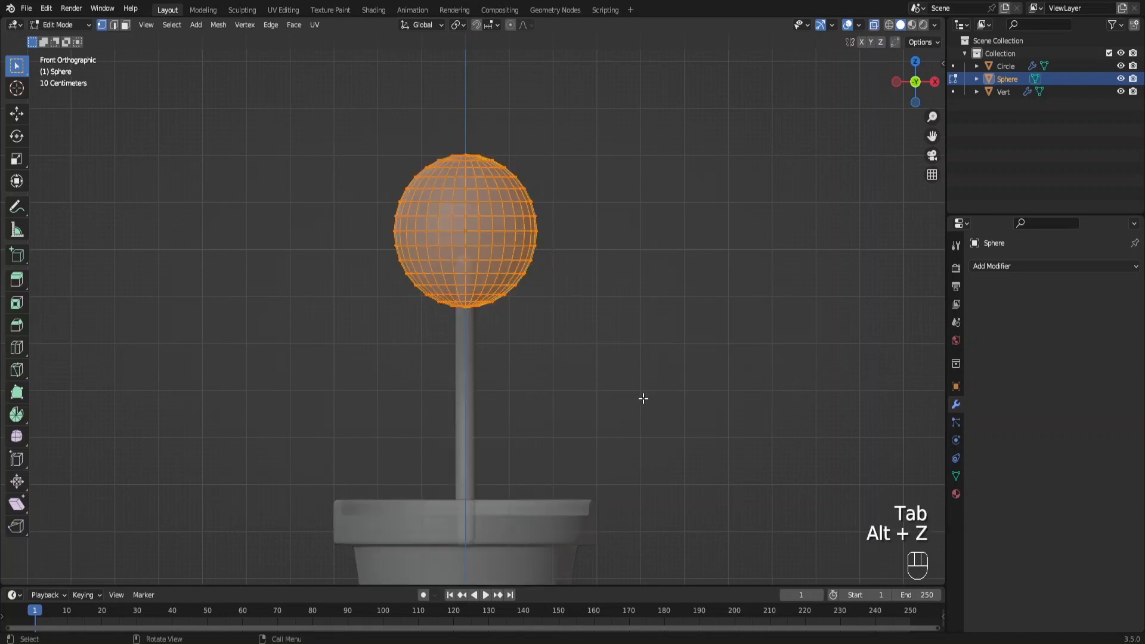
pyautogui.moveTo(643, 389); pyautogui.dragTo(471, 137)
pyautogui.press('x')
pyautogui.click(521, 198)
pyautogui.press('Tab')
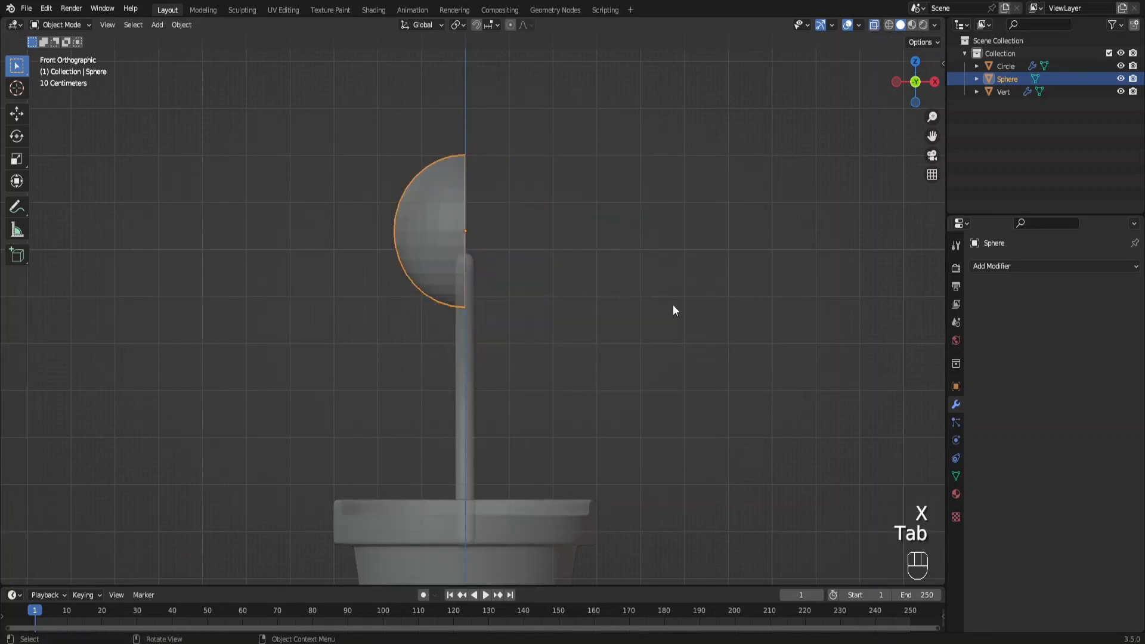
pyautogui.click(1000, 268)
pyautogui.click(904, 416)
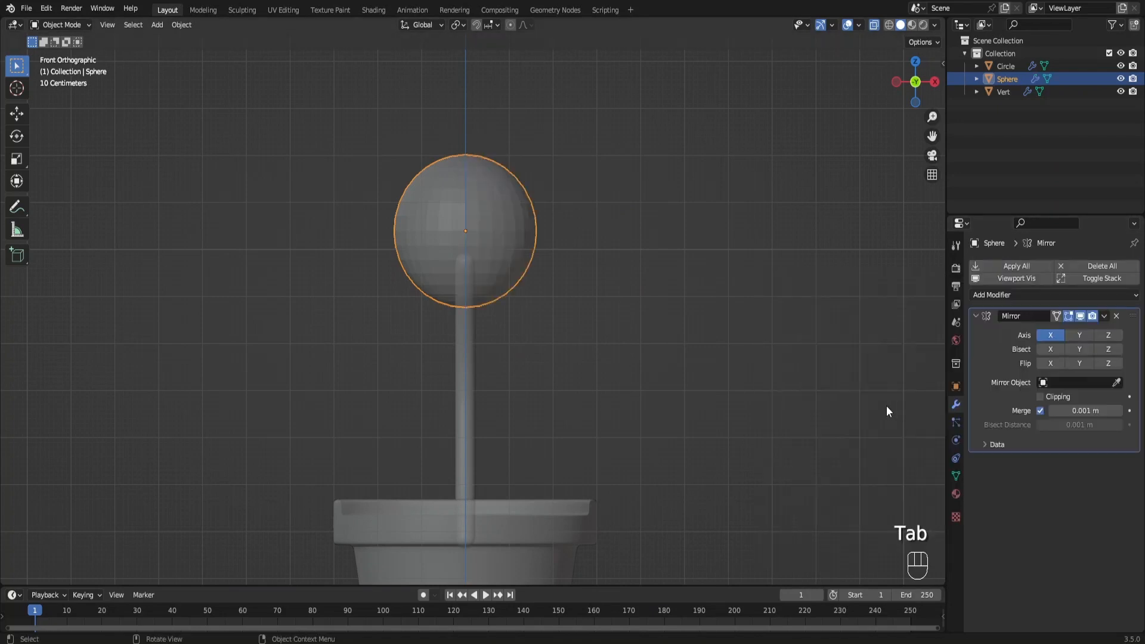
# Set the pot (Circle) as the sphere's mirror object with clipping enabled, and turn off X-ray display.
pyautogui.click(1116, 384)
pyautogui.click(558, 539)
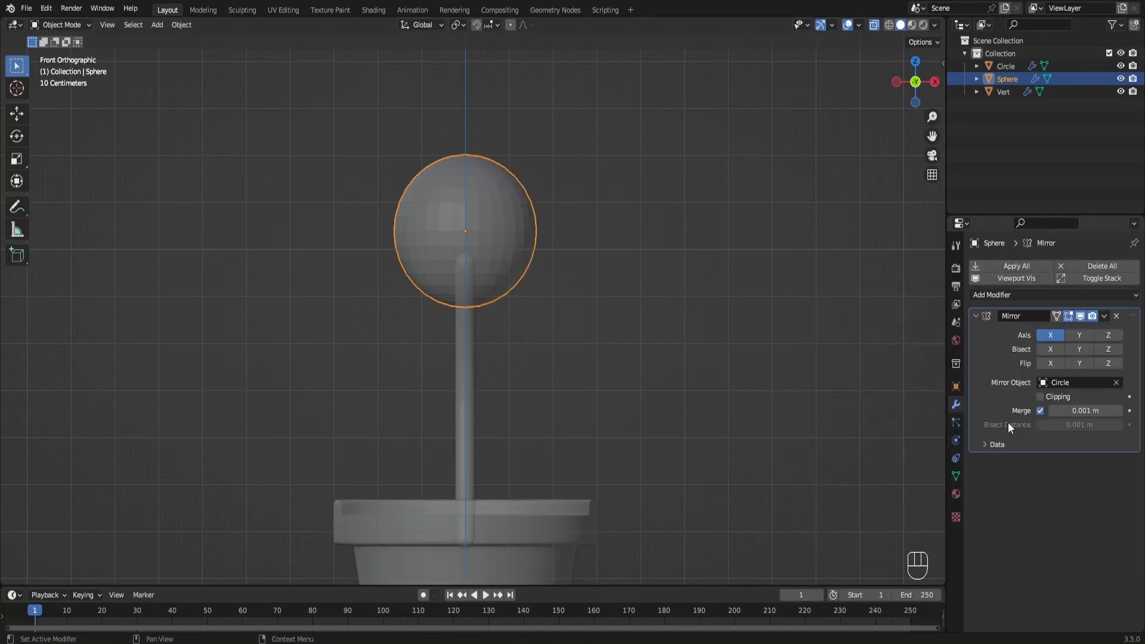
pyautogui.hotkey('alt', 'z')
pyautogui.scroll(2, 549, 270)
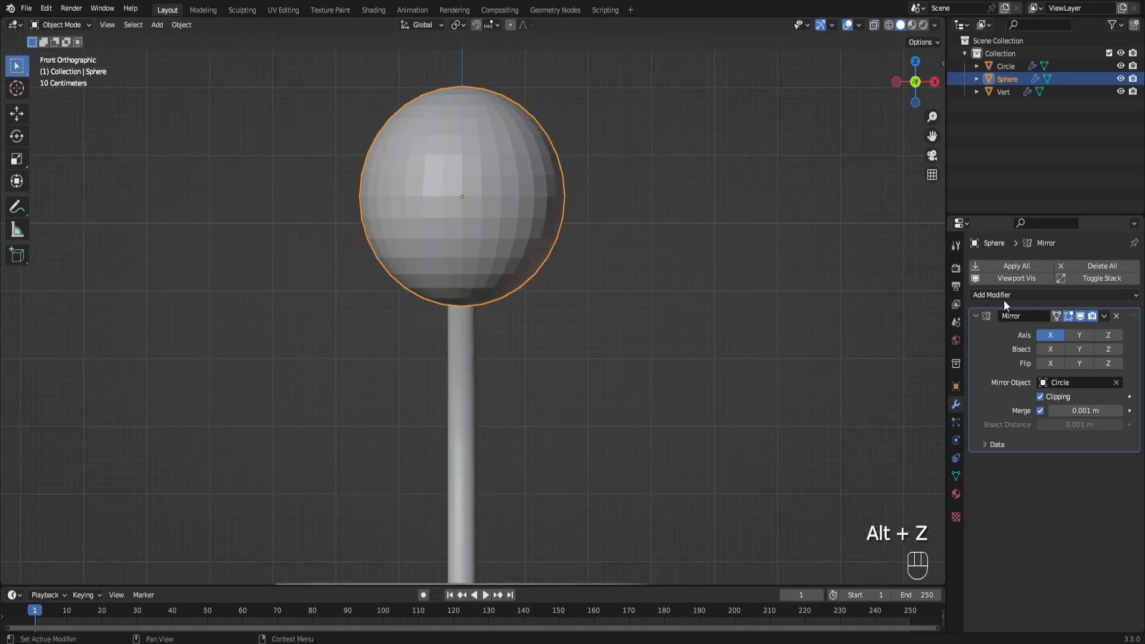
# Add a Subdivision Surface modifier to the sphere with viewport level 2.
pyautogui.click(1004, 296)
pyautogui.click(918, 528)
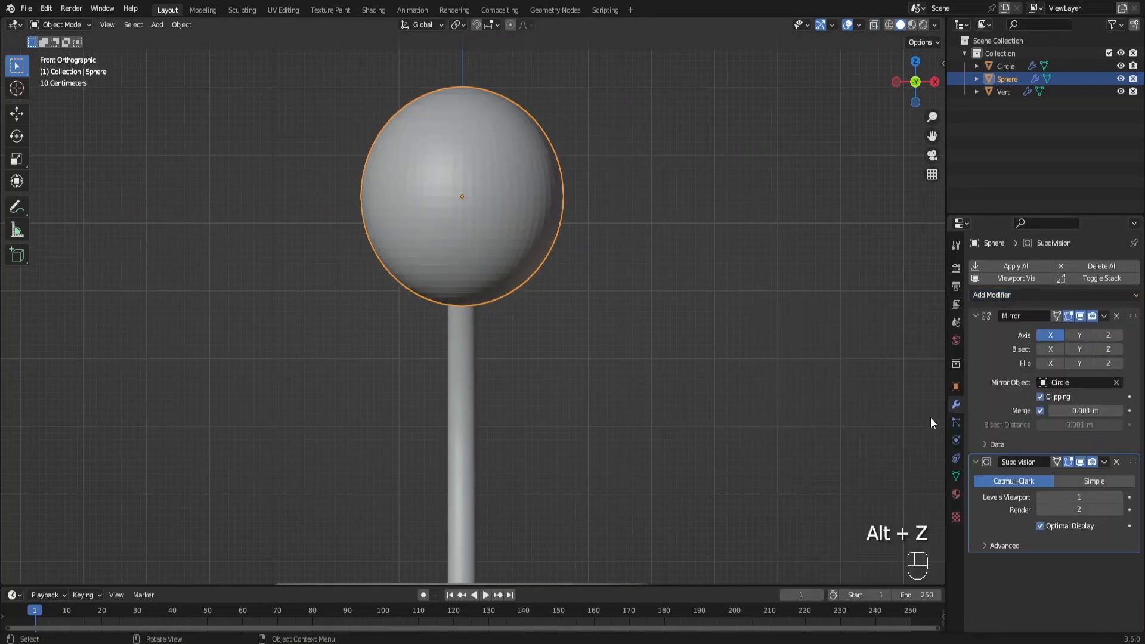
pyautogui.click(1118, 497)
# Delete the centre-line vertex in the lower front of the sphere to open a hole for the mouth.
pyautogui.press('Tab')
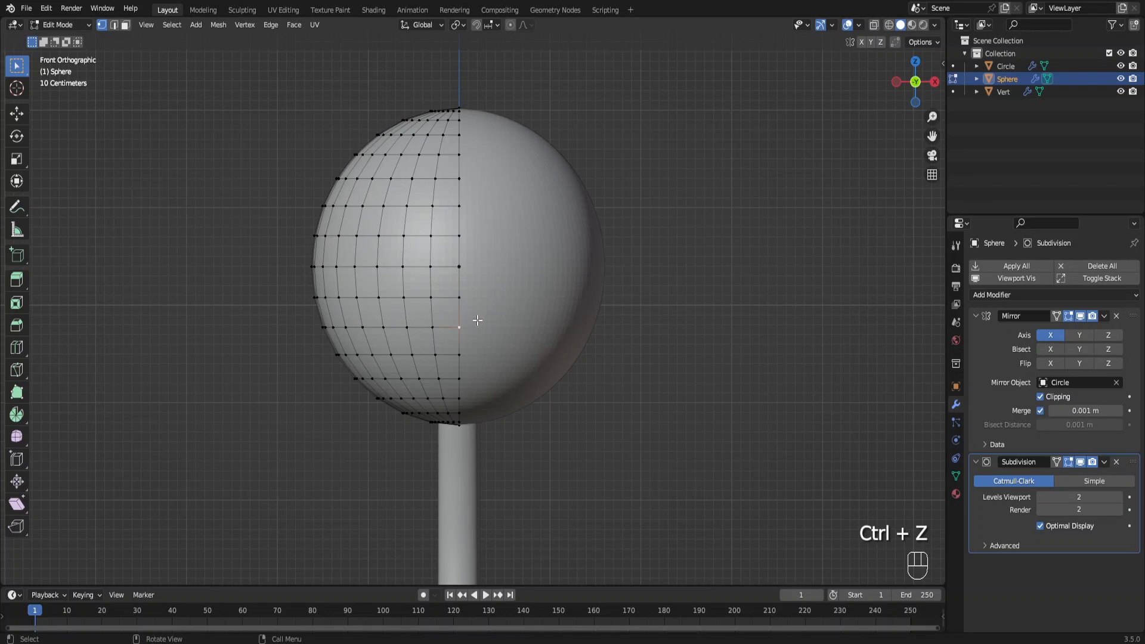
pyautogui.press('x')
pyautogui.click(477, 322)
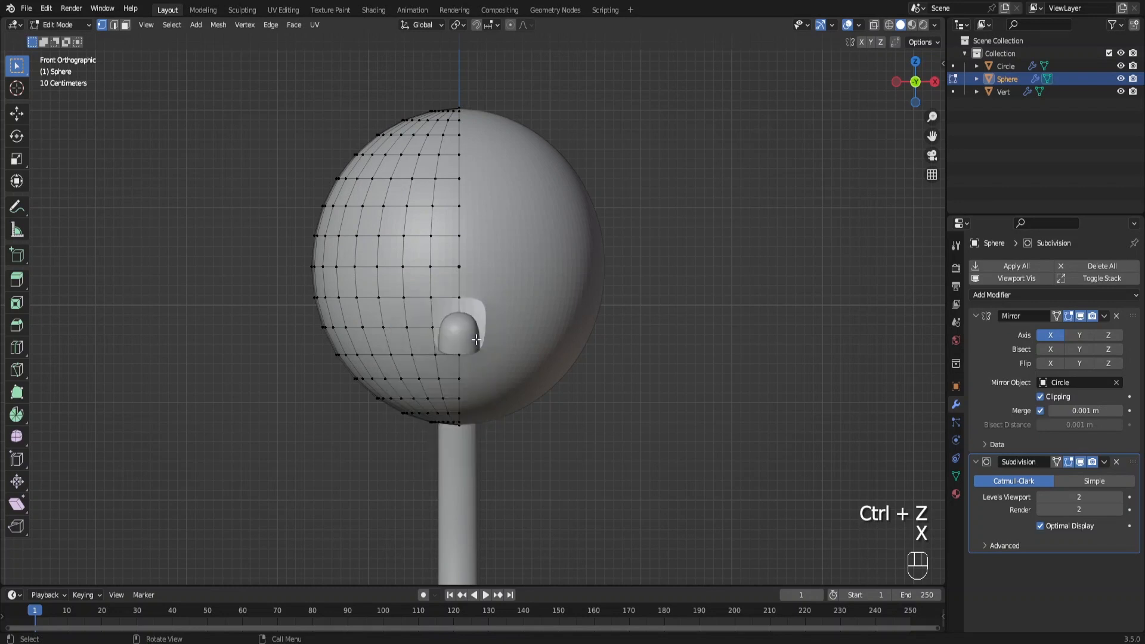
pyautogui.press('g')
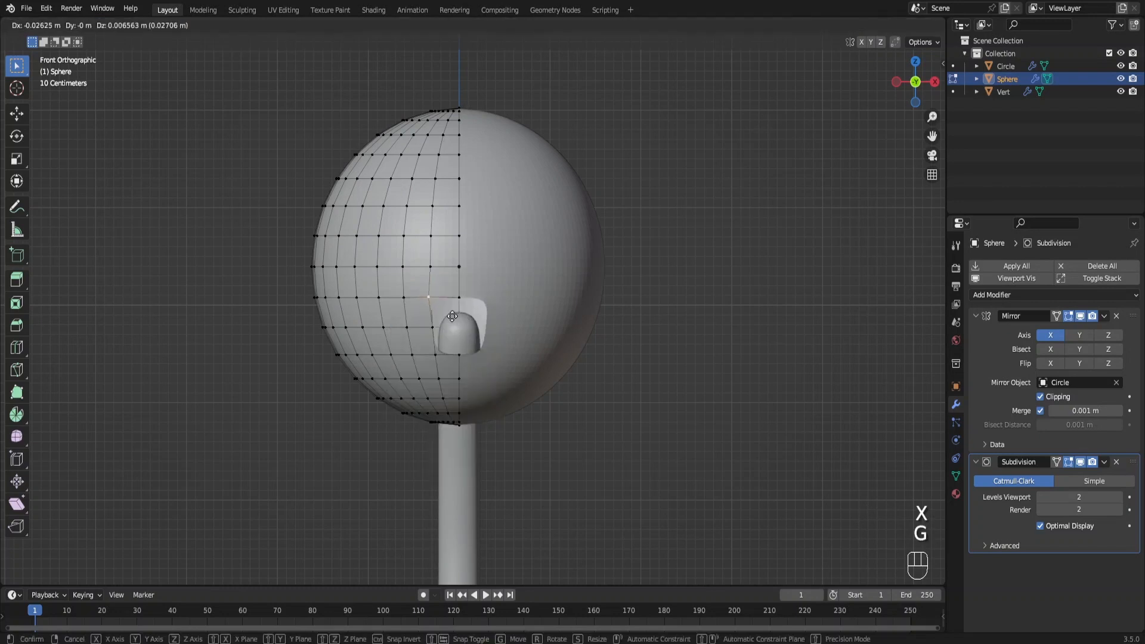
pyautogui.rightClick(446, 315)
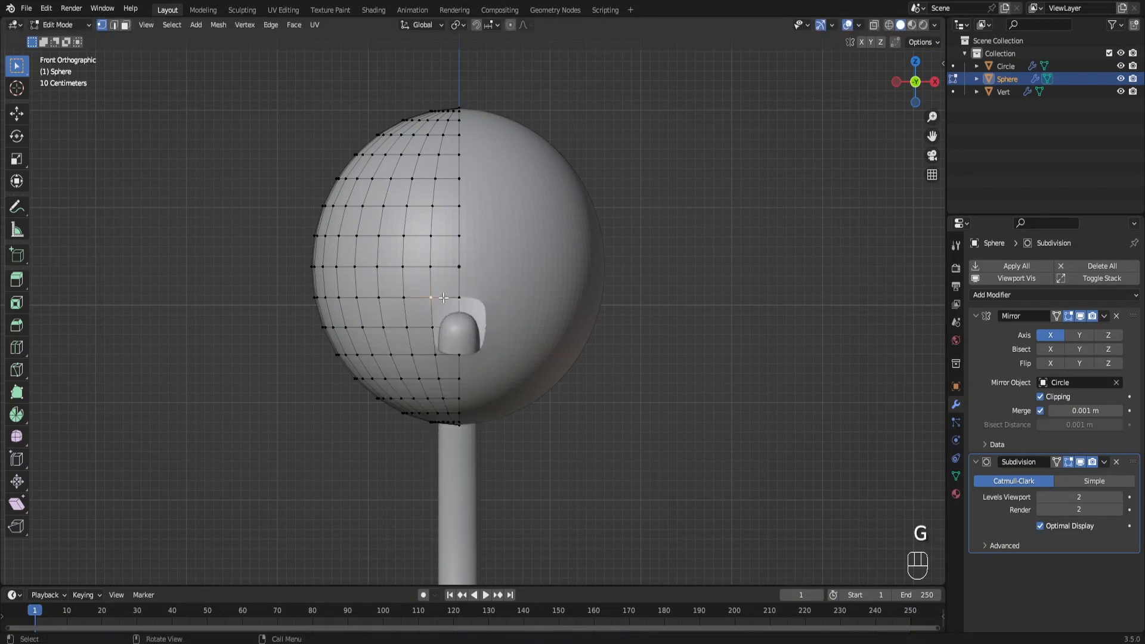
# Round the mouth hole's boundary loop with LoopTools Circle and shift it about -0.07 m along X.
pyautogui.keyDown('alt'); pyautogui.keyDown('shift'); pyautogui.click(443, 298); pyautogui.keyUp('shift'); pyautogui.keyUp('alt')
pyautogui.rightClick(443, 298)
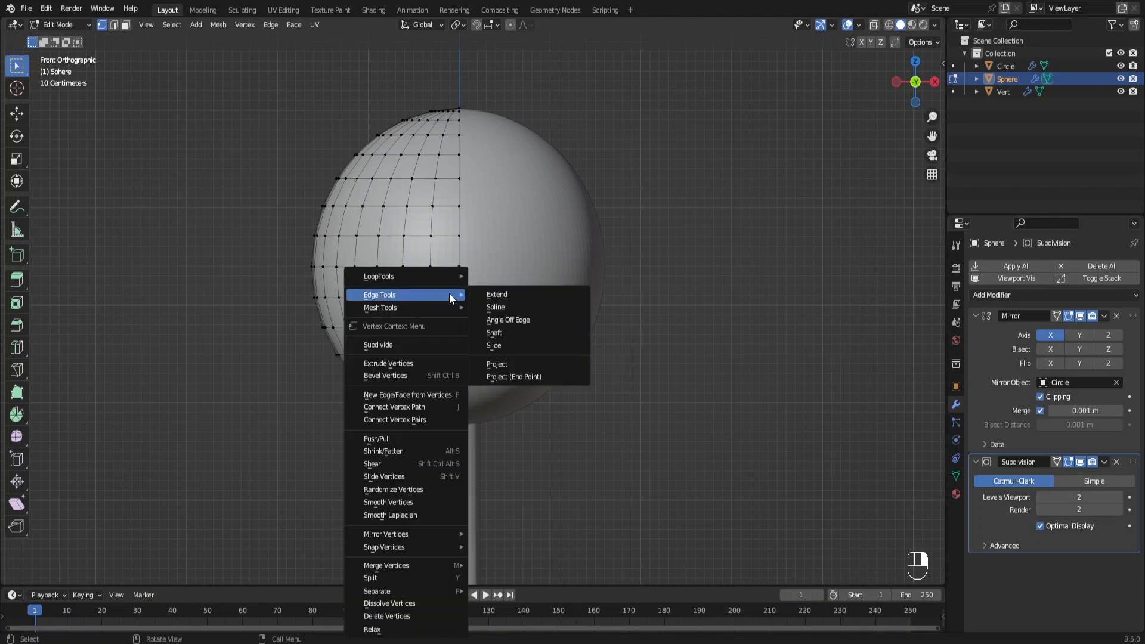
pyautogui.moveTo(459, 278)
pyautogui.click(494, 288)
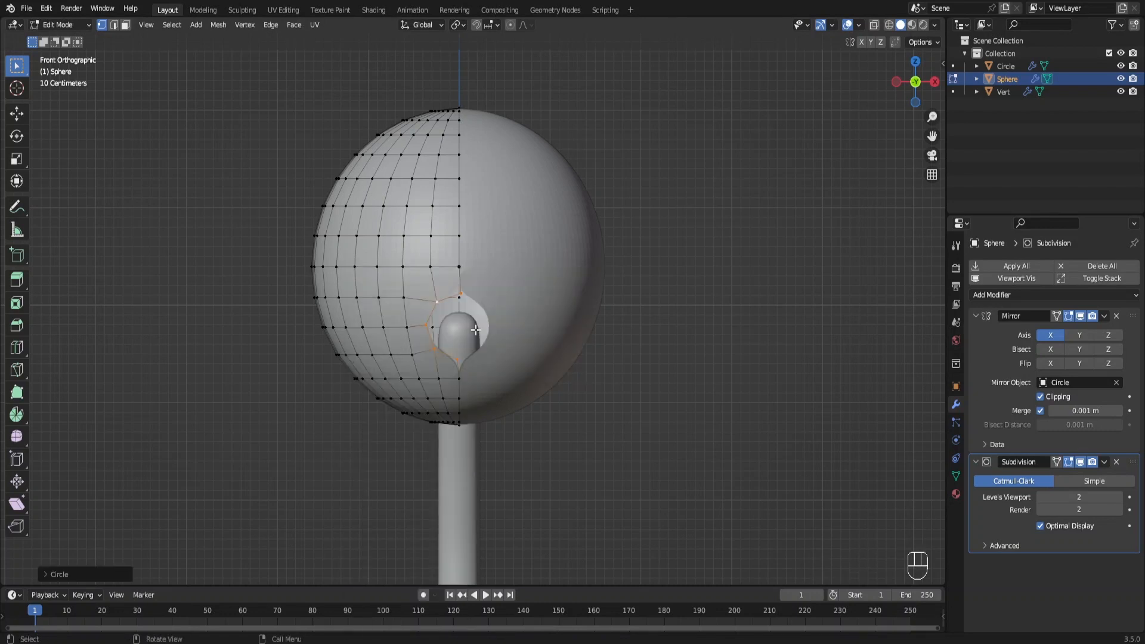
pyautogui.press('g')
pyautogui.press('x')
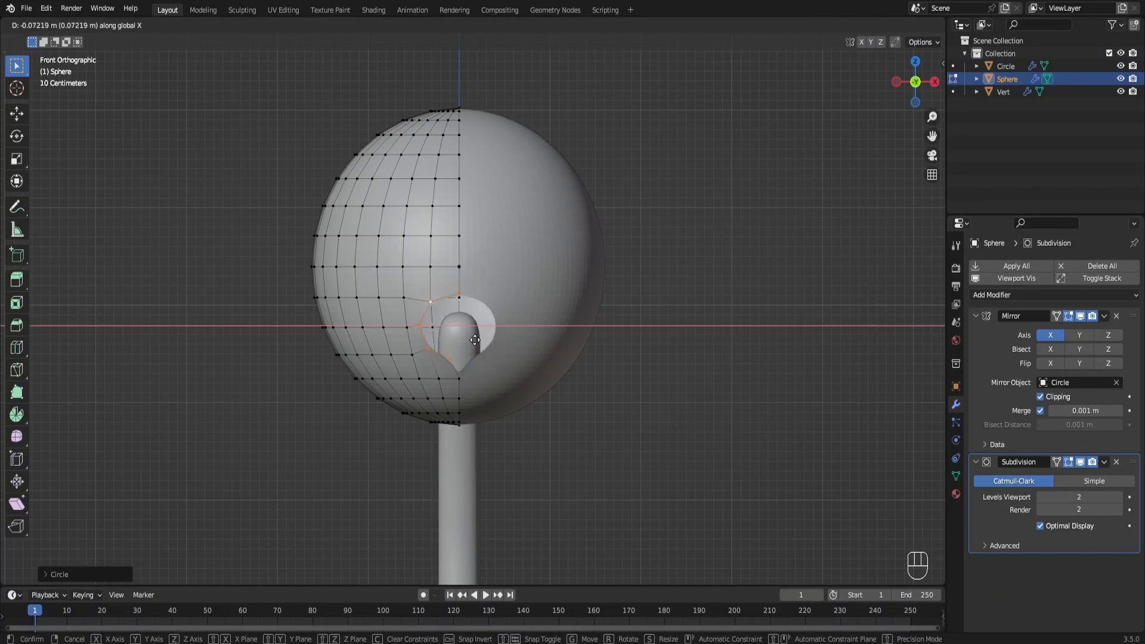
pyautogui.click(466, 352)
# Move the hole's lower end vertex along X onto the mirror line and lower its upper centre vertex.
pyautogui.press('g')
pyautogui.press('x')
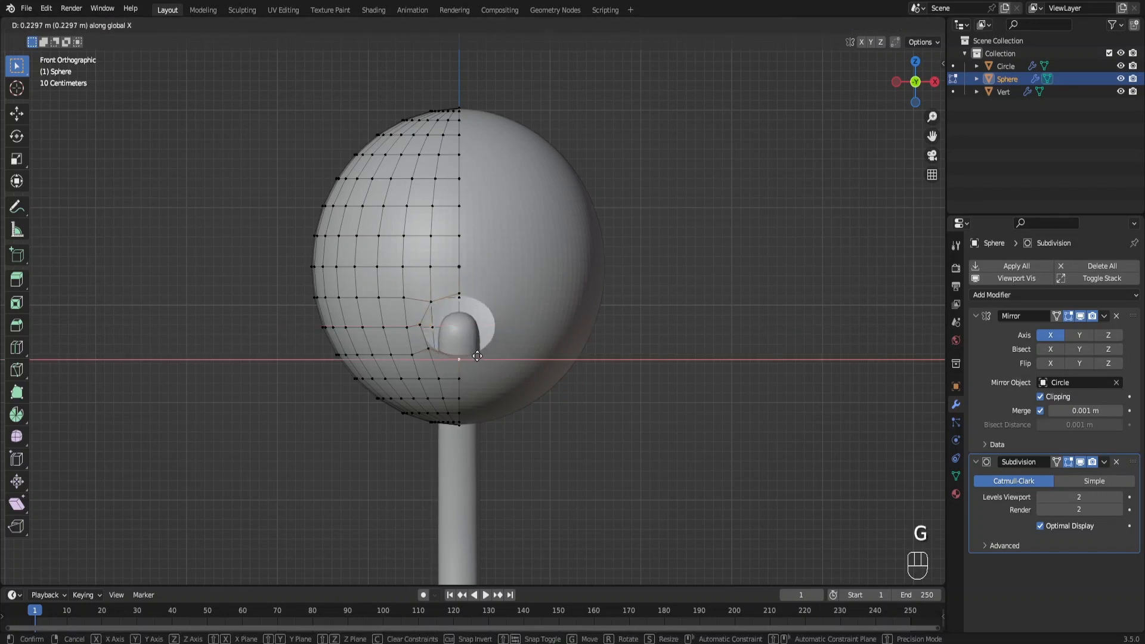
pyautogui.click(471, 304)
pyautogui.press('g')
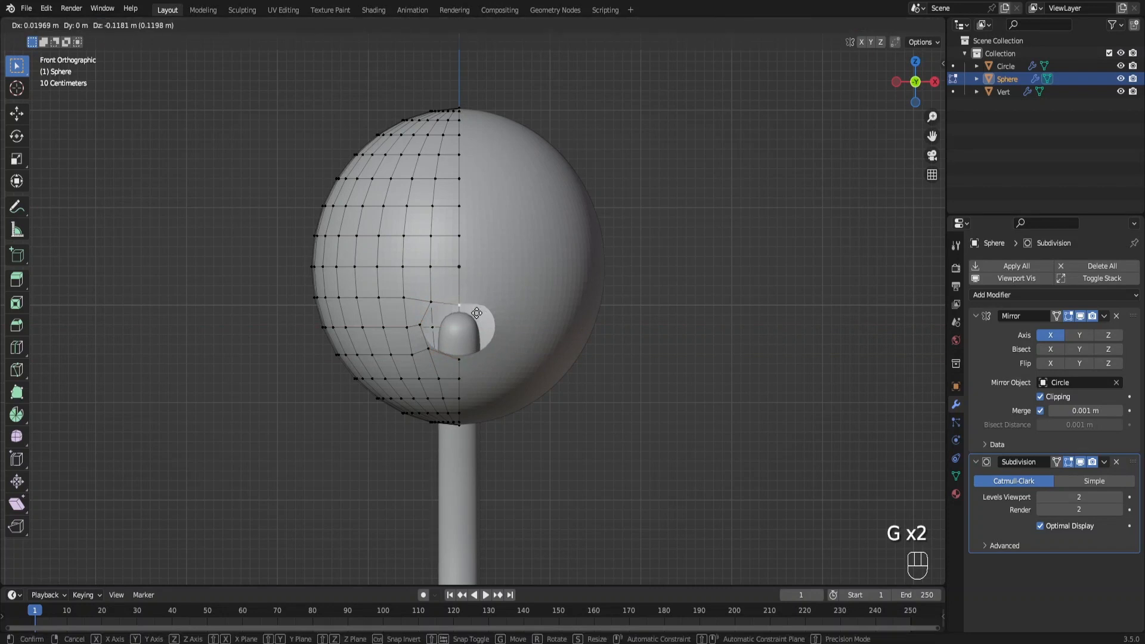
pyautogui.click(477, 319)
# Reposition the side and lower vertices of the mouth hole to form a smile, raising the lower edge about 0.09 m.
pyautogui.scroll(2, 474, 314)
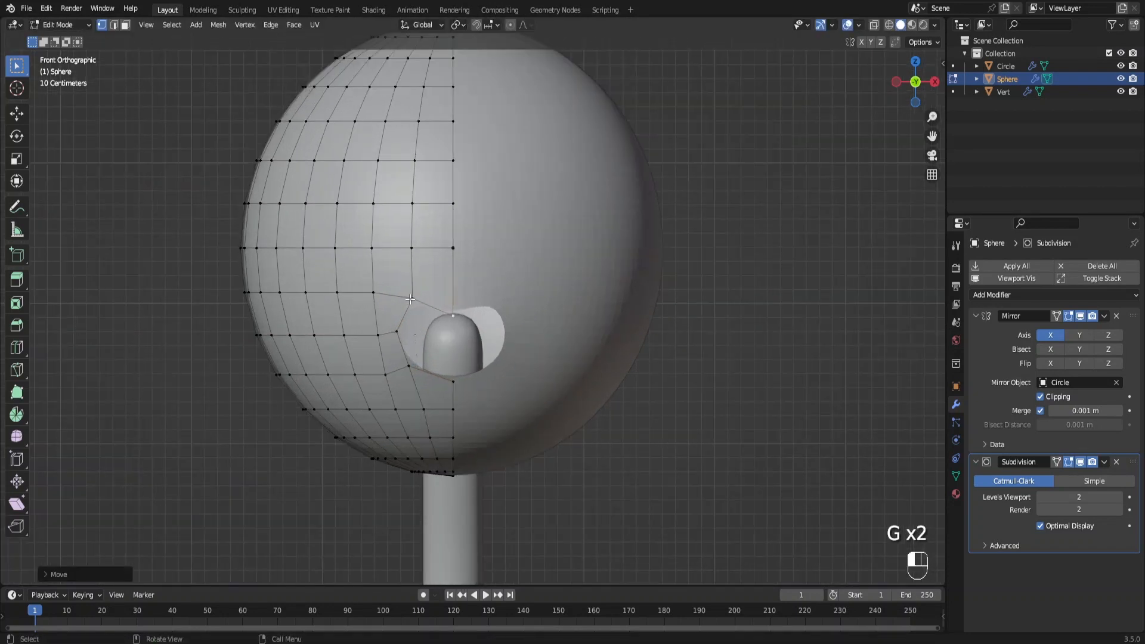
pyautogui.click(410, 299)
pyautogui.press('g')
pyautogui.click(405, 299)
pyautogui.click(403, 337)
pyautogui.press('g')
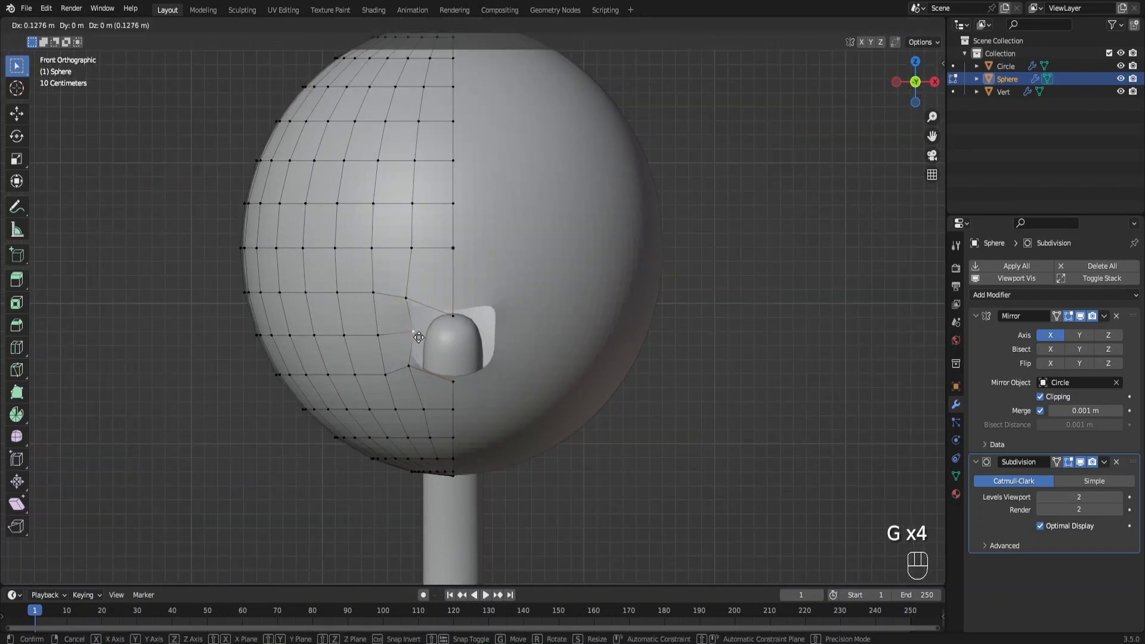
pyautogui.click(404, 328)
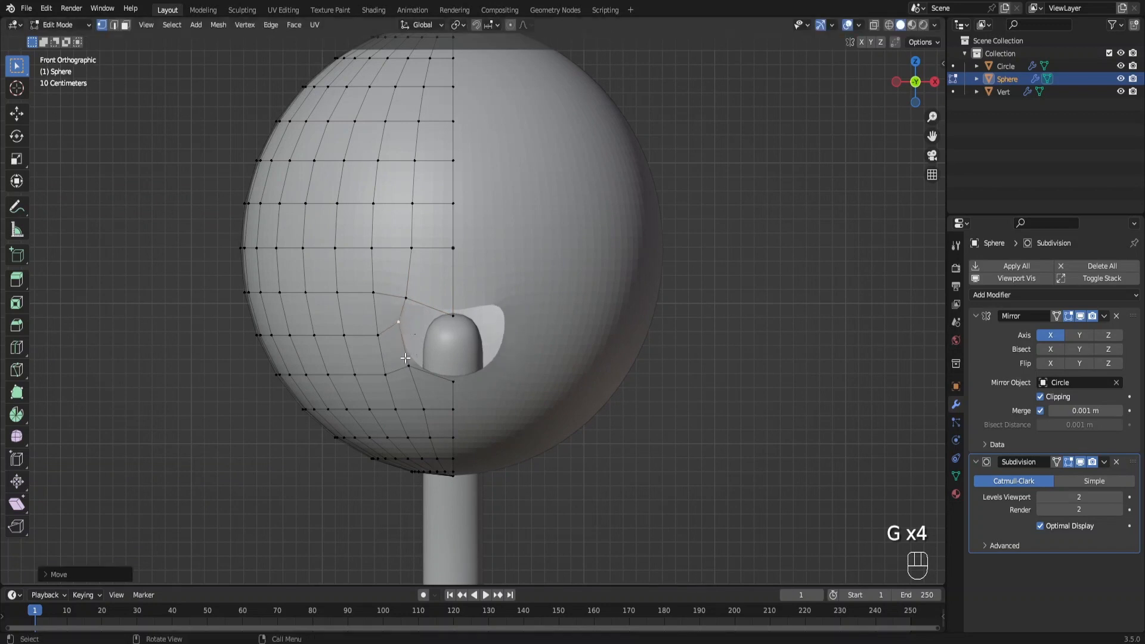
pyautogui.click(409, 365)
pyautogui.press('g')
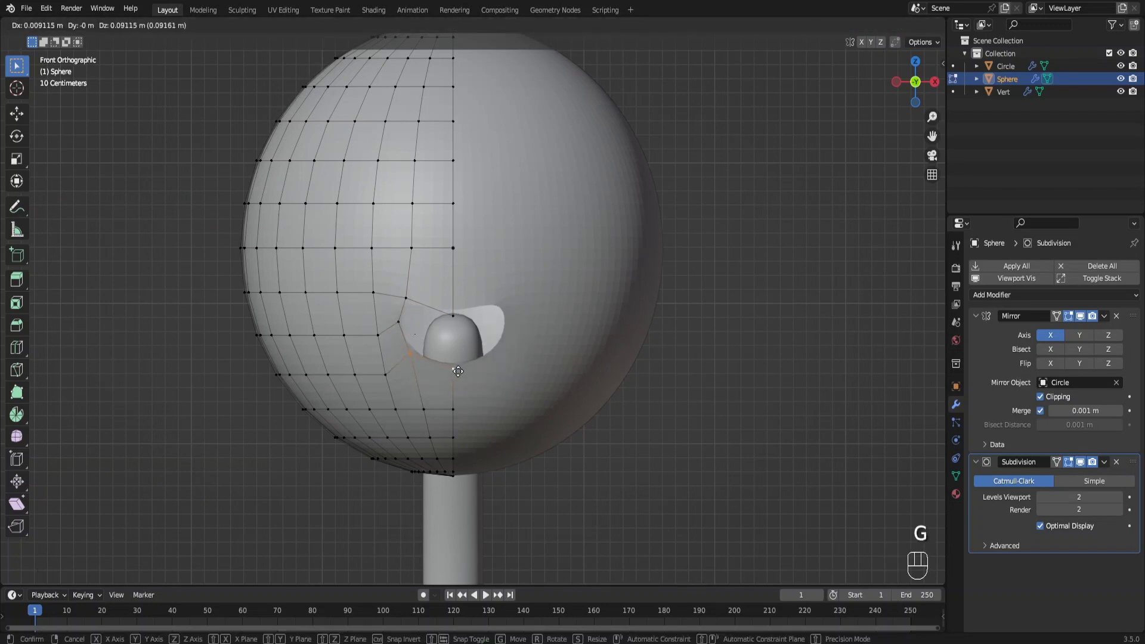
pyautogui.click(458, 371)
# Extrude the mouth's boundary loop about 0.42 m inward along Y, shrink it slightly and adjust it along X.
pyautogui.keyDown('alt'); pyautogui.keyDown('shift'); pyautogui.click(444, 309); pyautogui.keyUp('shift'); pyautogui.keyUp('alt')
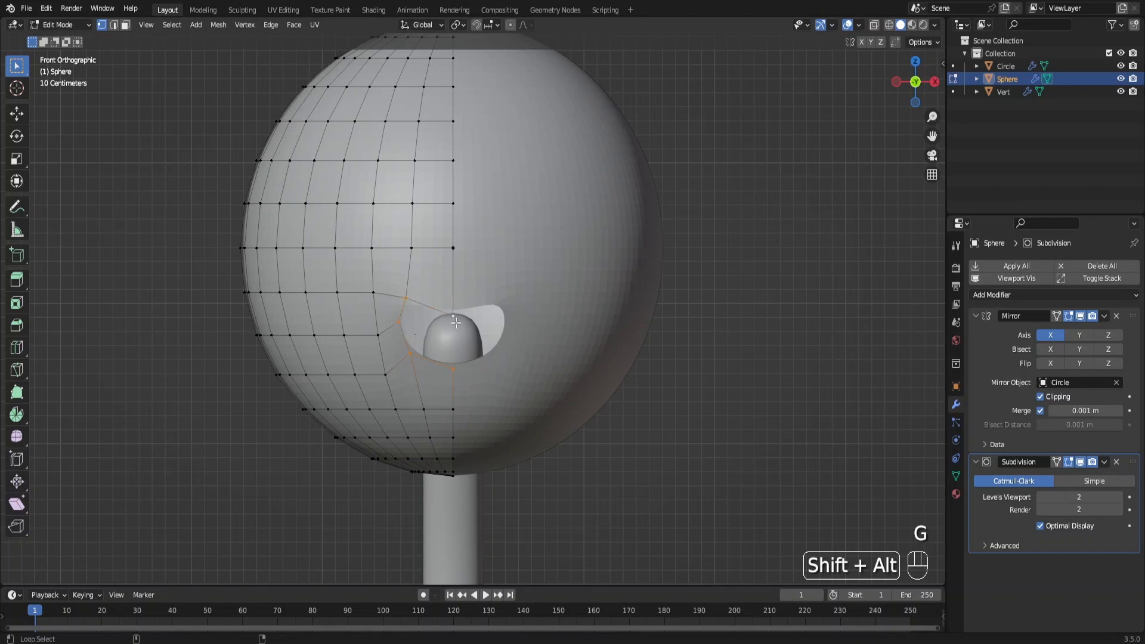
pyautogui.moveTo(443, 309); pyautogui.dragTo(584, 359, button='middle')
pyautogui.press('e')
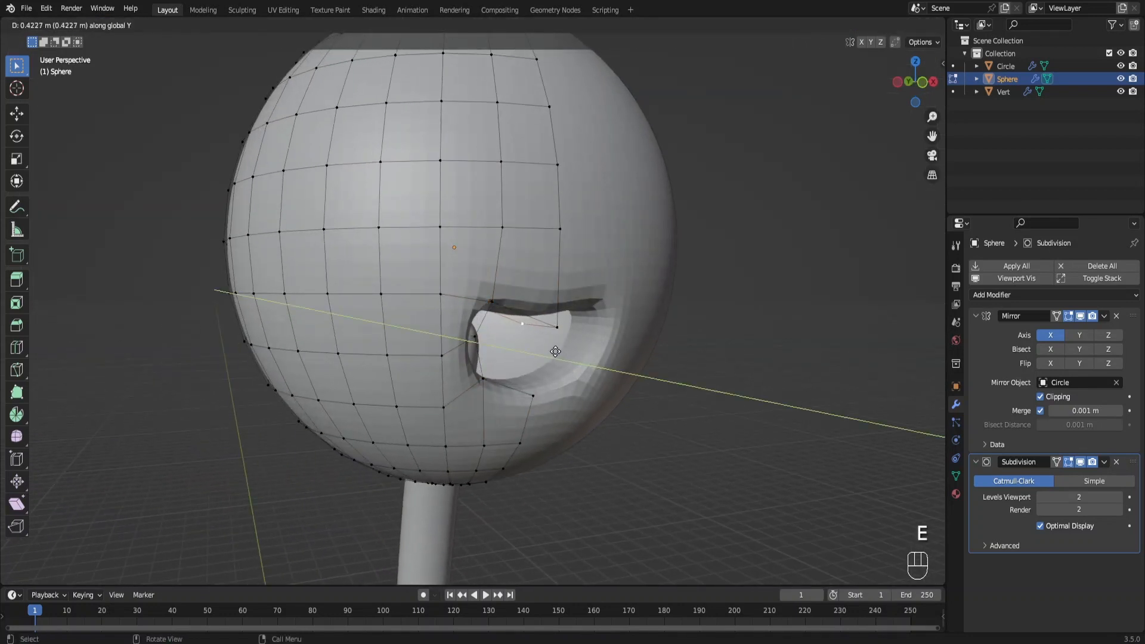
pyautogui.click(555, 352)
pyautogui.press('s')
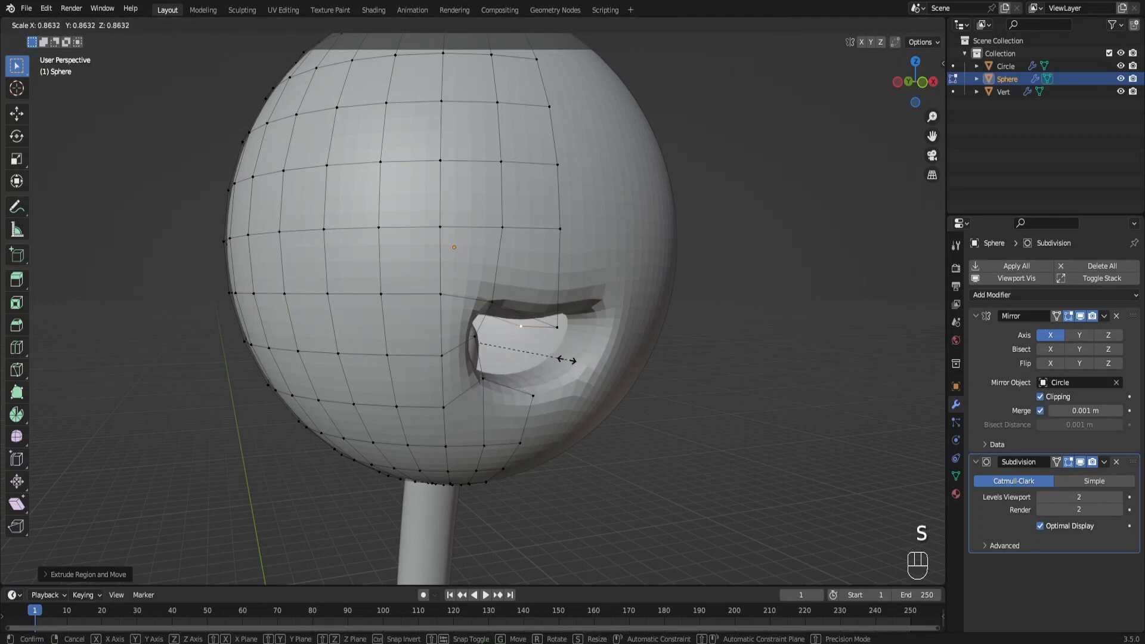
pyautogui.click(567, 360)
pyautogui.press('g')
pyautogui.press('x')
pyautogui.click(570, 360)
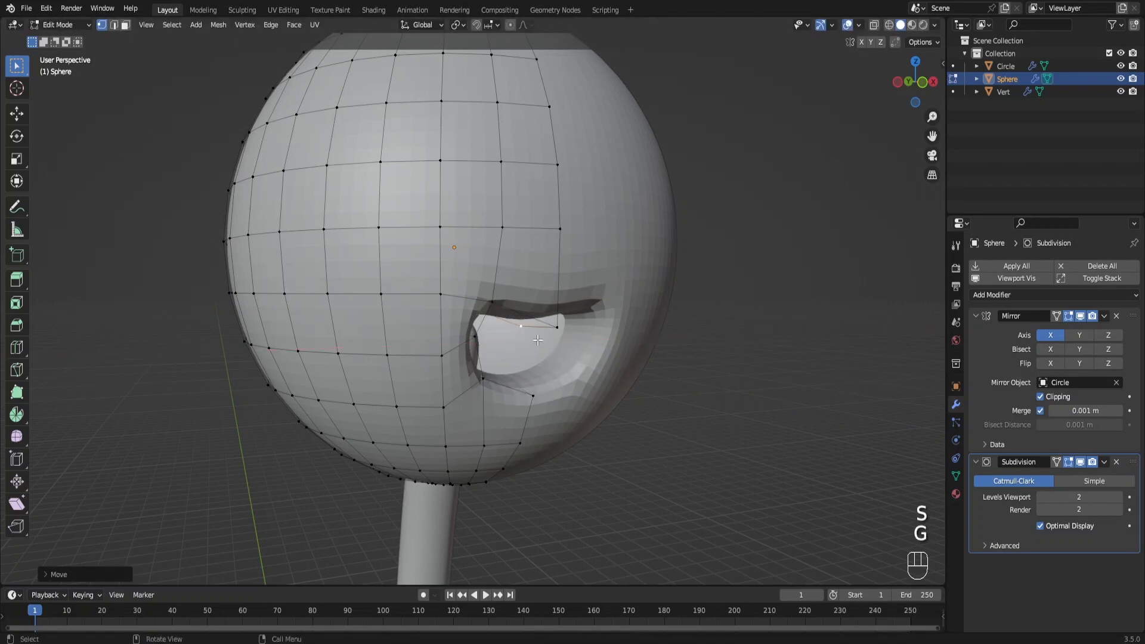
# Fill the back of the mouth with a face and add a loop cut around its inner wall.
pyautogui.press('f')
pyautogui.moveTo(570, 359); pyautogui.dragTo(499, 281, button='middle')
pyautogui.hotkey('ctrl', 'r')
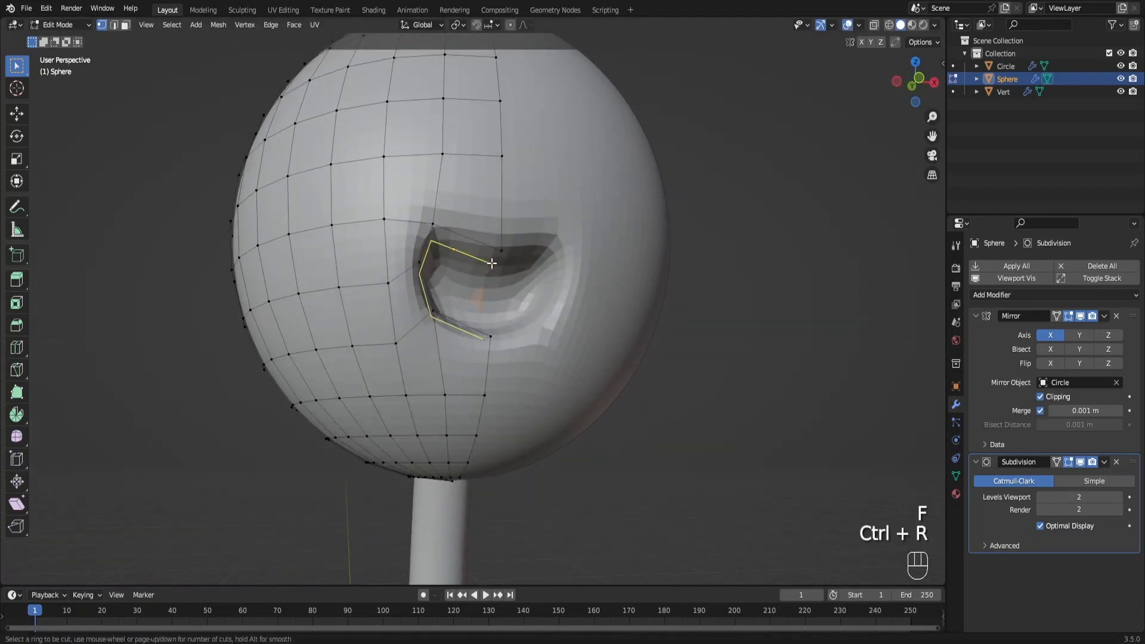
pyautogui.click(497, 261)
pyautogui.click(495, 258)
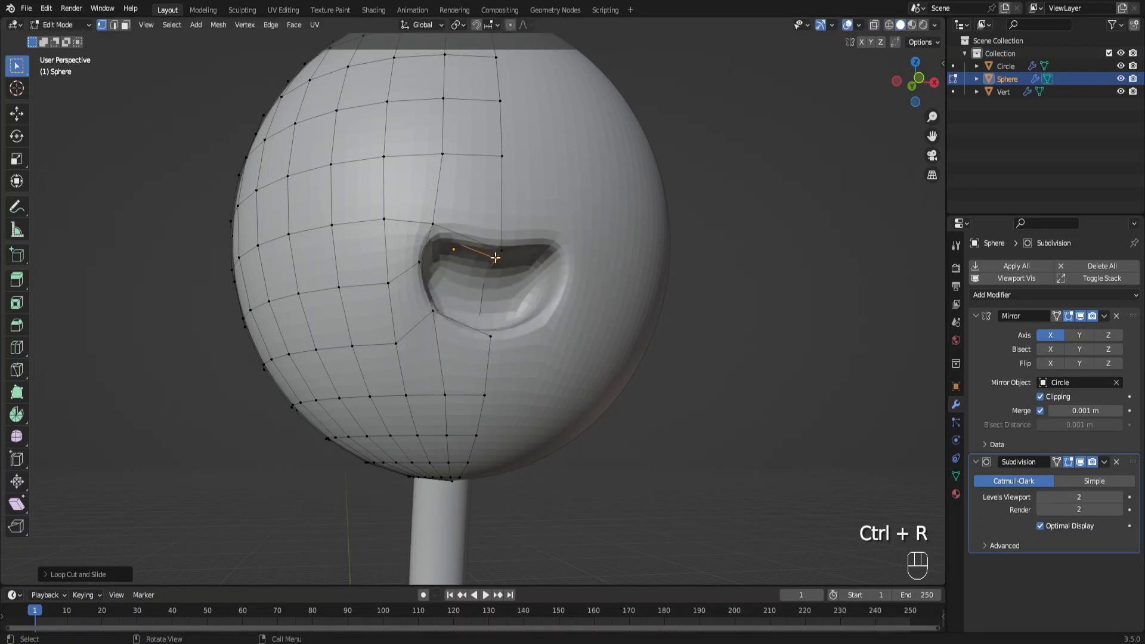
# Return to Object Mode and apply Shade Smooth to the head.
pyautogui.hotkey('ctrl', 'Tab')
pyautogui.click(464, 255)
pyautogui.rightClick(464, 255)
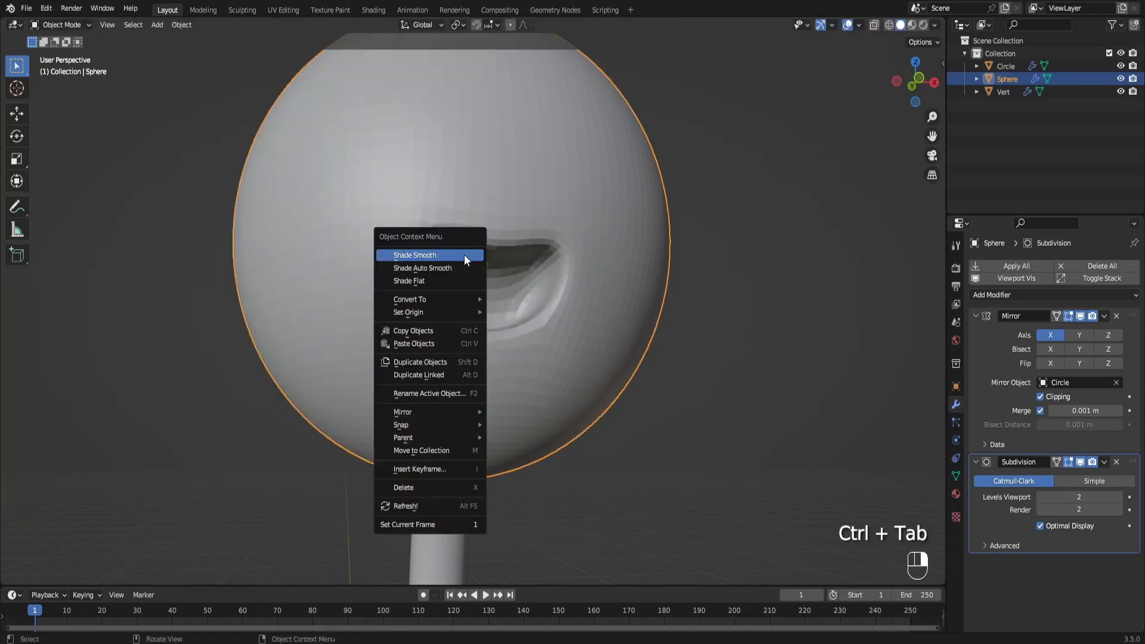
pyautogui.click(464, 256)
# Add a cube in front view and raise it about 10 m along Z to the height of the head.
pyautogui.press('KP_1')
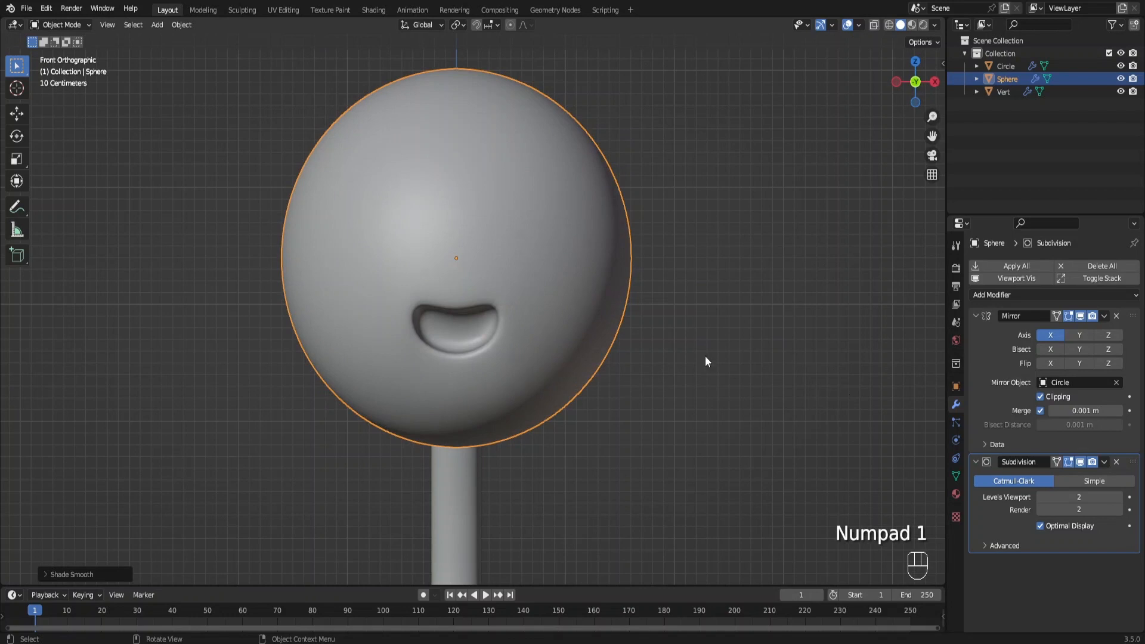
pyautogui.scroll(-1, 497, 265)
pyautogui.hotkey('shift', 'a')
pyautogui.moveTo(470, 248)
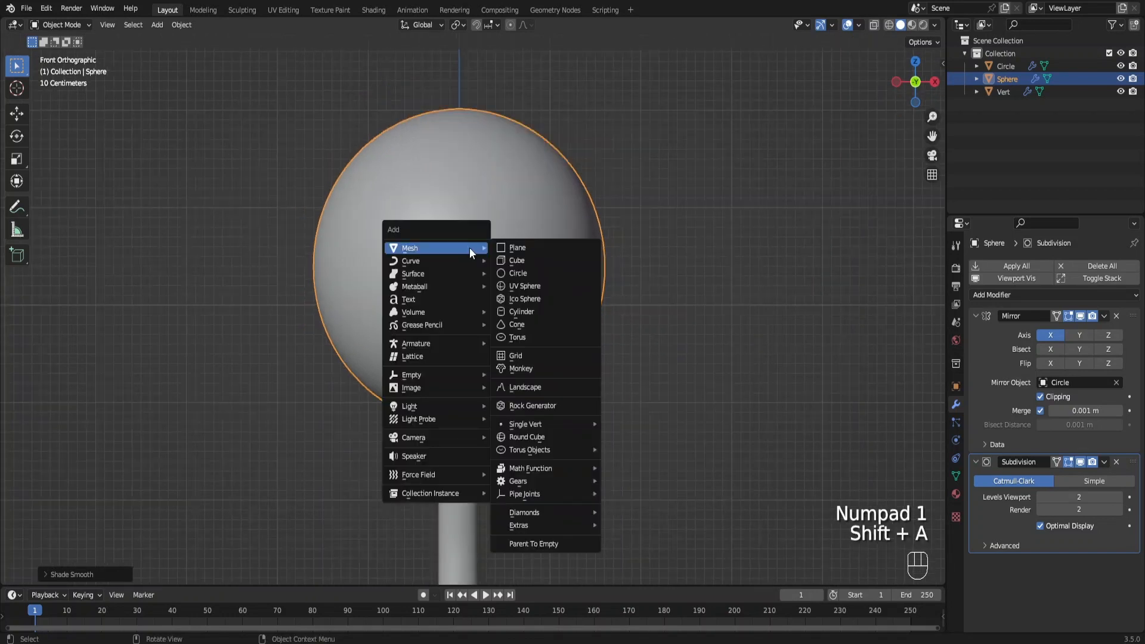
pyautogui.click(511, 259)
pyautogui.scroll(-6, 488, 370)
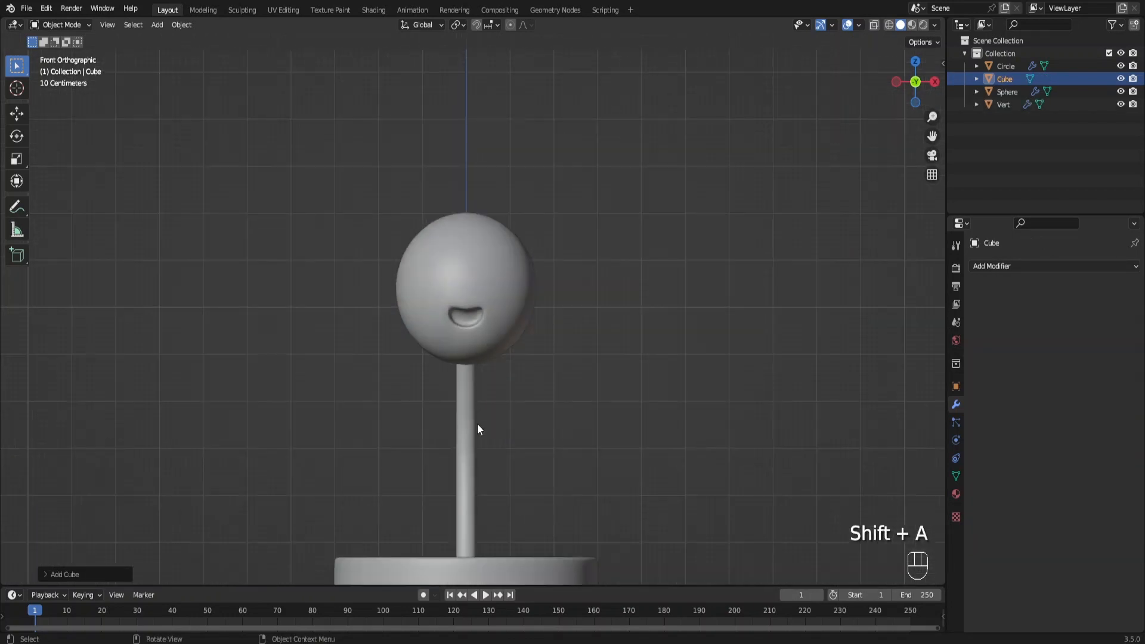
pyautogui.scroll(-1, 501, 505)
pyautogui.press('g')
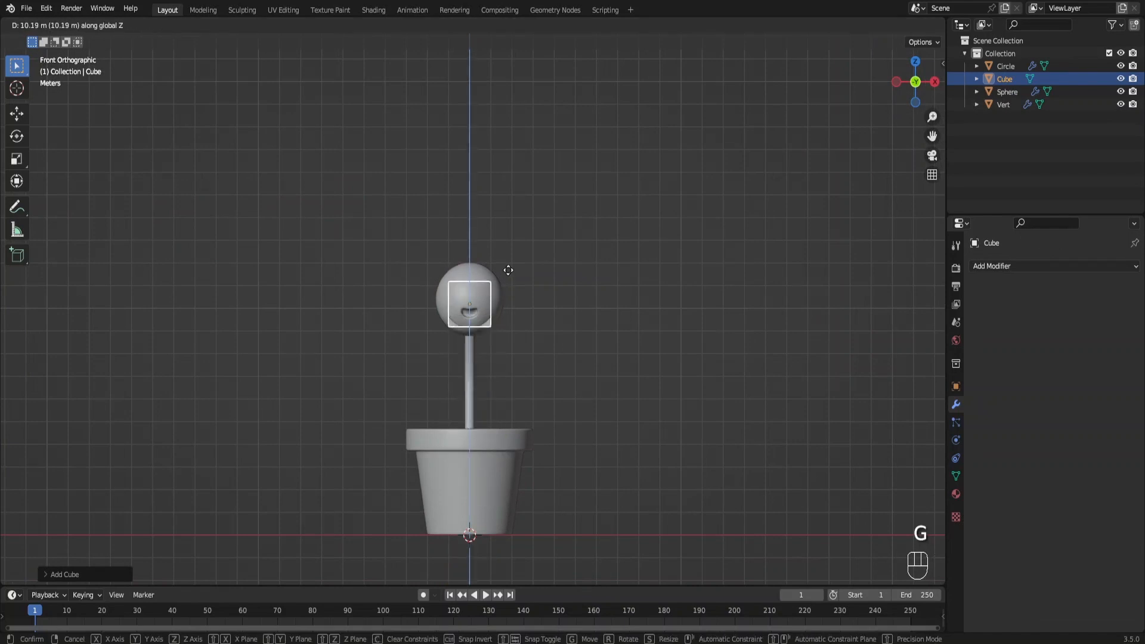
pyautogui.click(509, 266)
# Scale the cube down to a small upright block for an eye, keeping it taller along Z.
pyautogui.scroll(6, 574, 321)
pyautogui.press('s')
pyautogui.press('z')
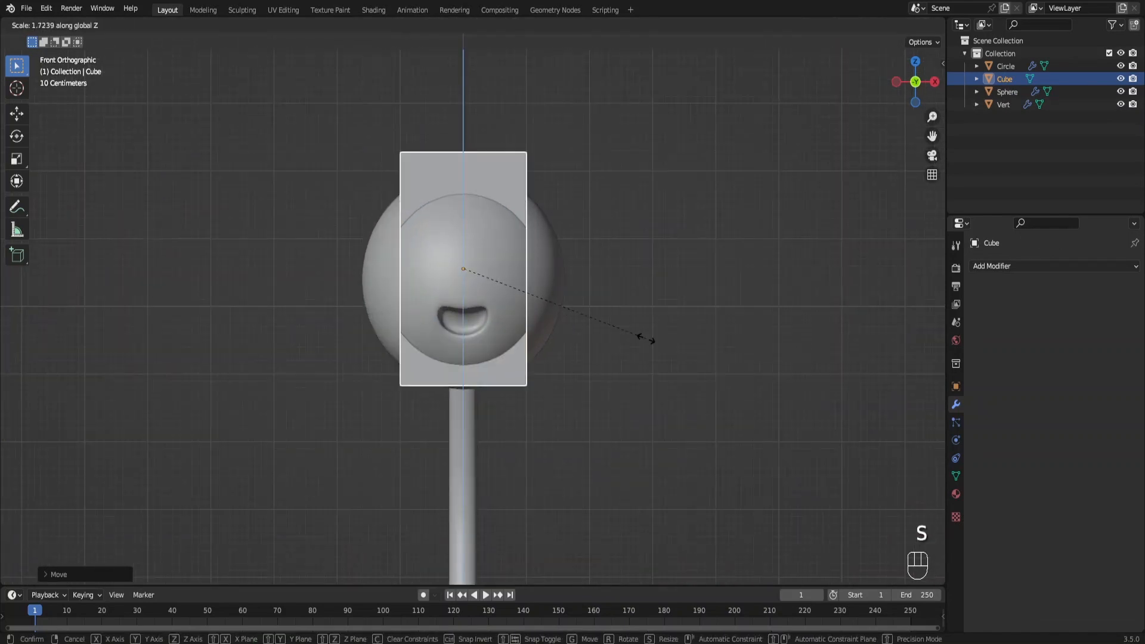
pyautogui.click(645, 344)
pyautogui.press('s')
pyautogui.click(561, 303)
pyautogui.press('s')
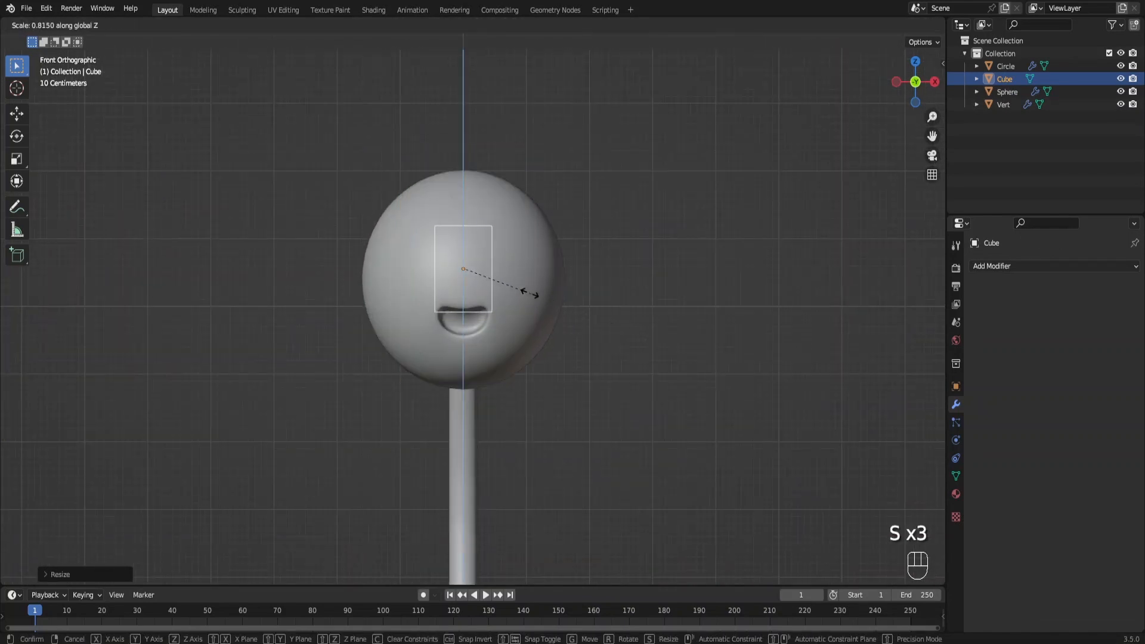
pyautogui.click(526, 297)
pyautogui.press('s')
pyautogui.click(488, 280)
# Move the eye block about -0.6 m along X, stretch it about 1.4 times along Z and enlarge it slightly.
pyautogui.press('g')
pyautogui.press('x')
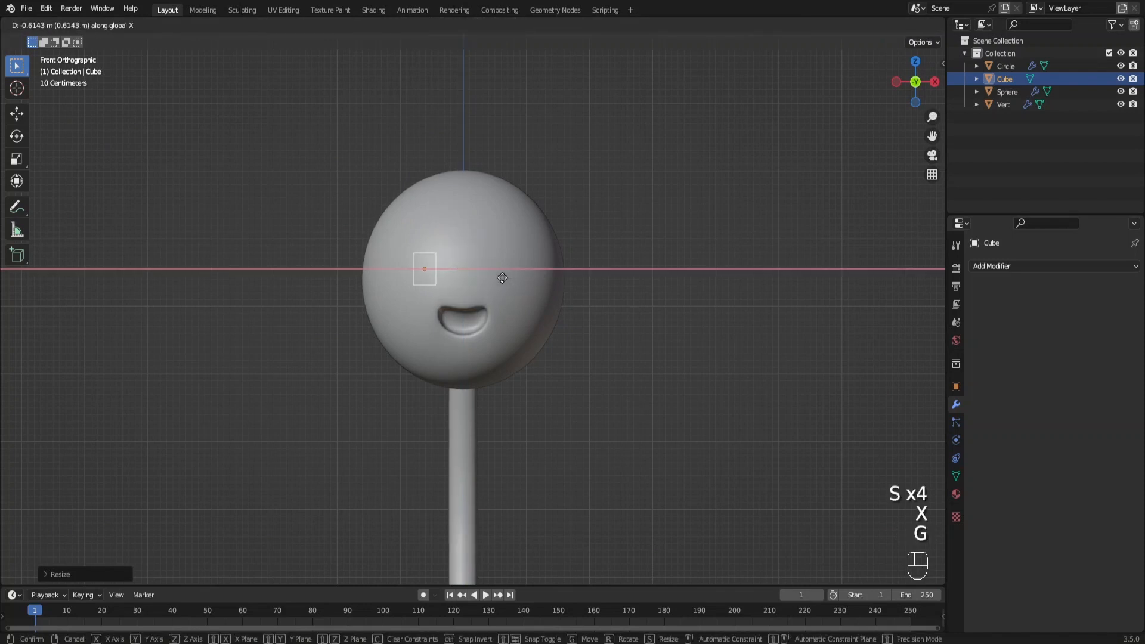
pyautogui.click(503, 283)
pyautogui.press('s')
pyautogui.press('z')
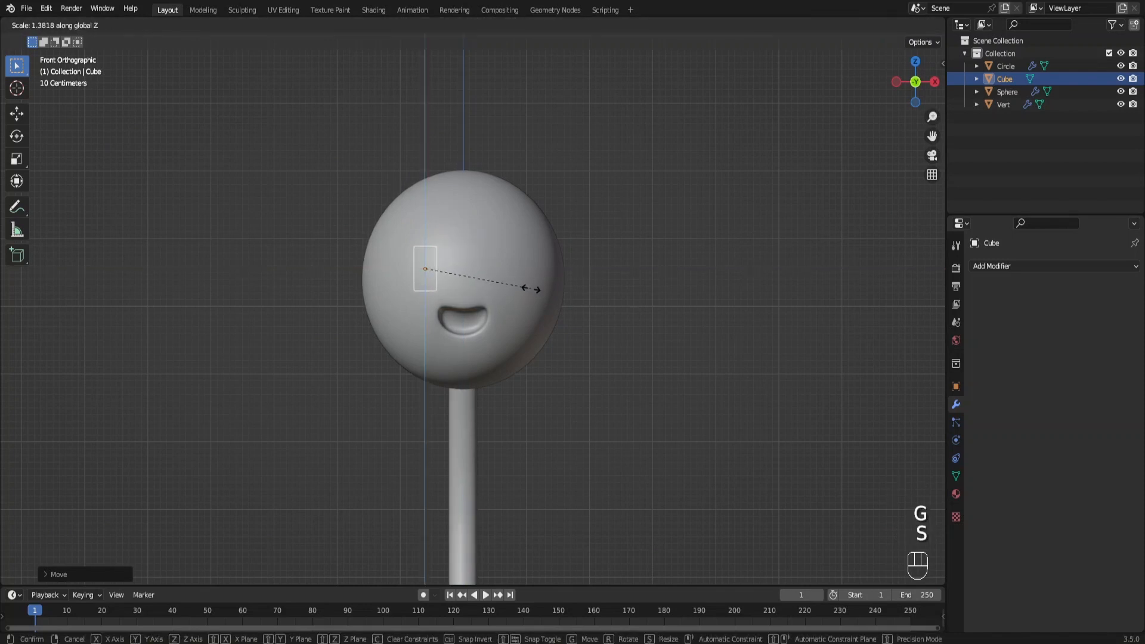
pyautogui.click(528, 289)
pyautogui.press('s')
pyautogui.click(557, 295)
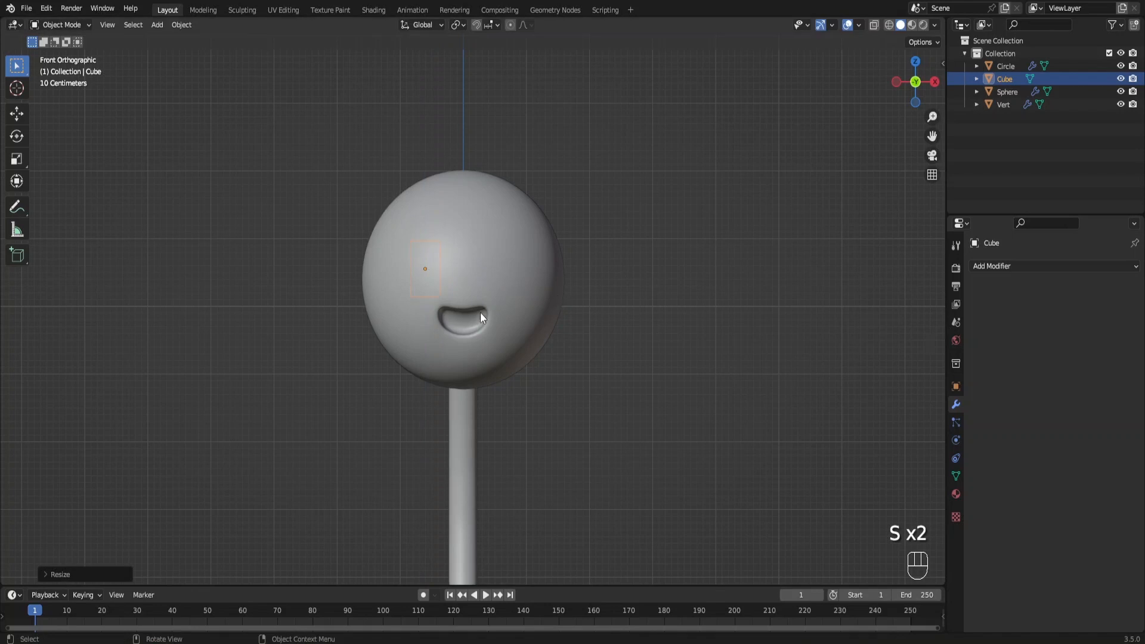
# Move the eye block about -1.34 m along Y so it protrudes from the front of the head.
pyautogui.moveTo(481, 313); pyautogui.dragTo(573, 340, button='middle')
pyautogui.press('g')
pyautogui.press('y')
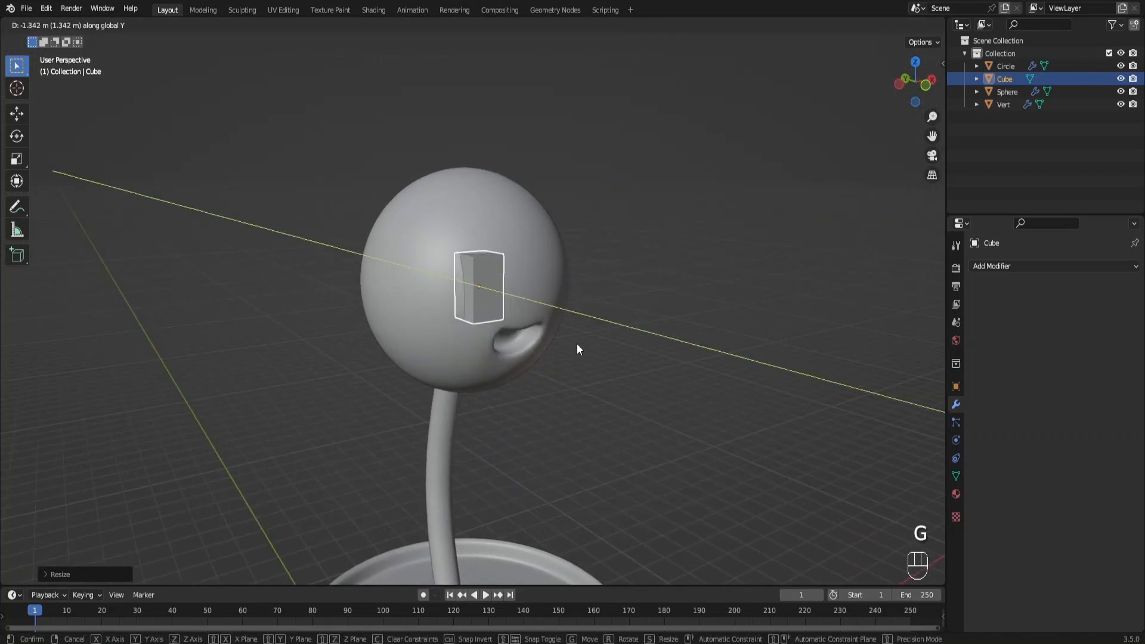
pyautogui.click(578, 344)
# Add a Mirror modifier on the X axis to the eye block, with the head sphere as the mirror object.
pyautogui.click(998, 269)
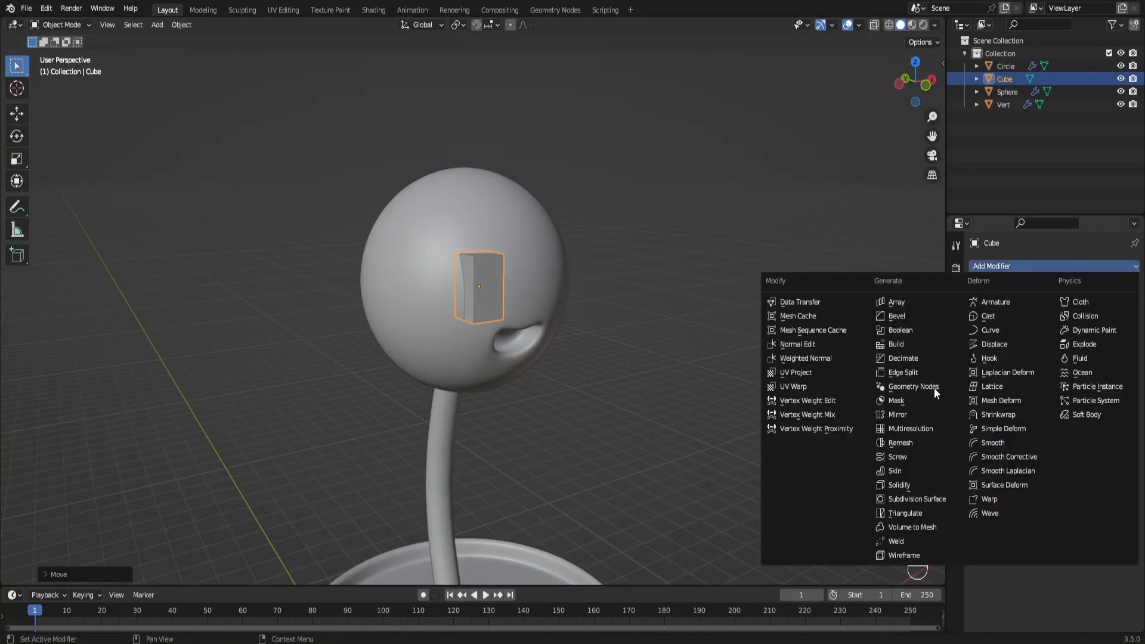
pyautogui.click(918, 415)
pyautogui.click(1119, 379)
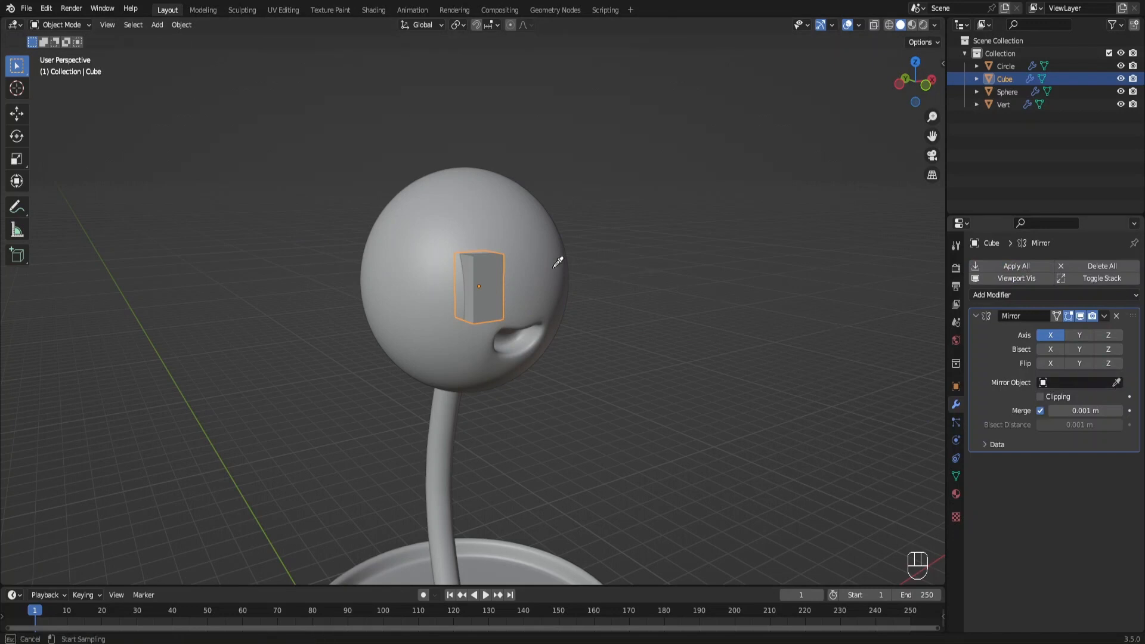
pyautogui.click(554, 266)
# Add a Subdivision Surface modifier to the eyes with 3 viewport levels and 3 render levels.
pyautogui.click(994, 294)
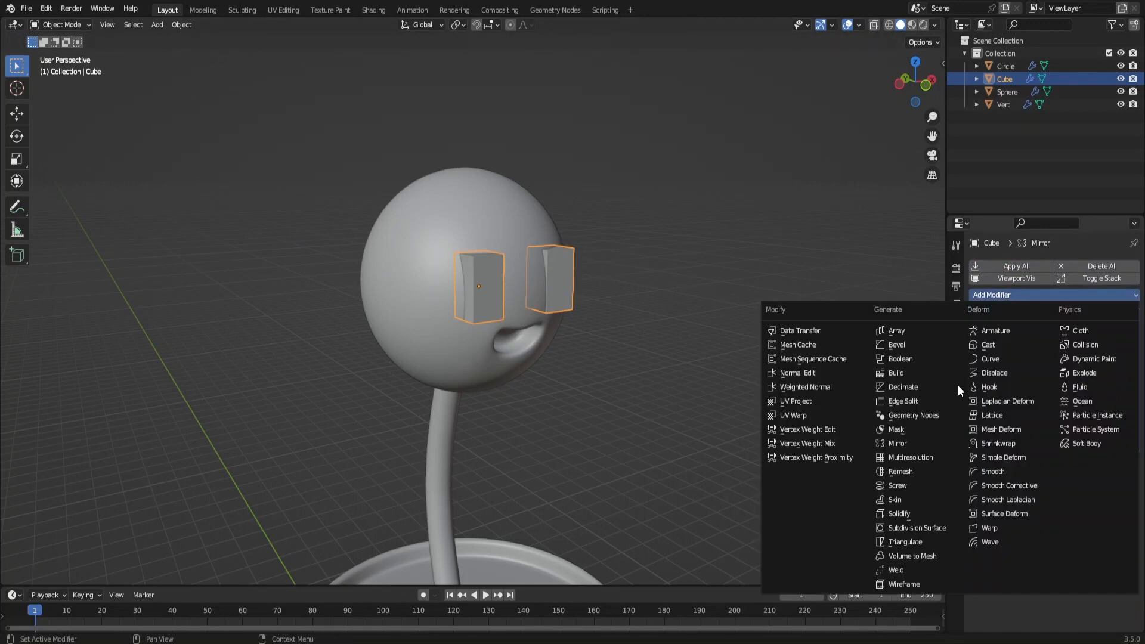
pyautogui.click(934, 527)
pyautogui.click(1119, 499)
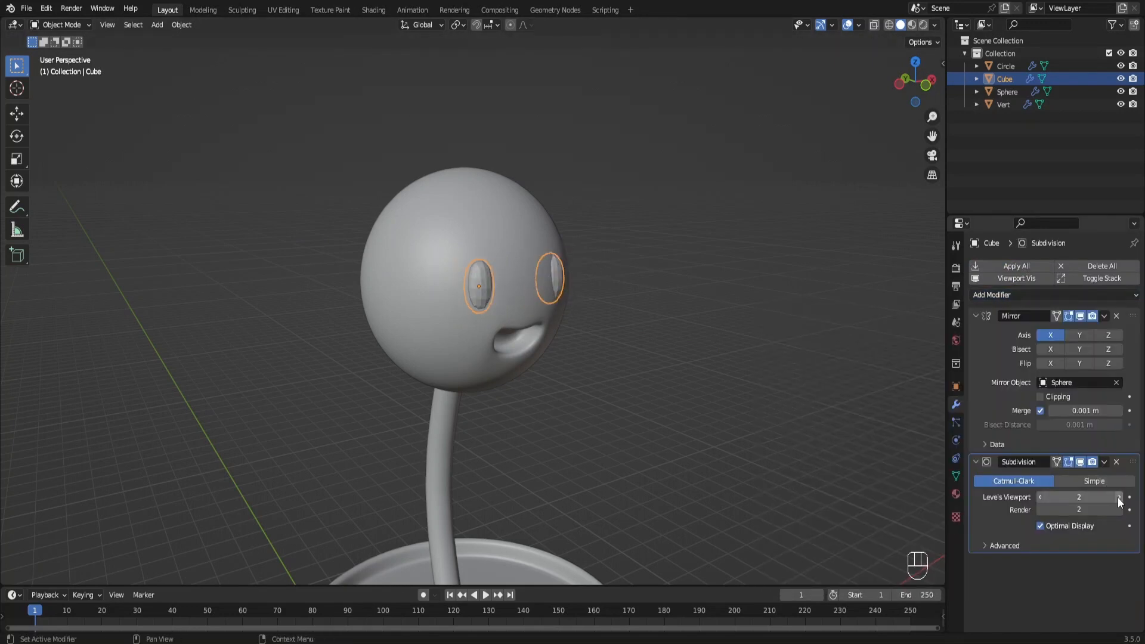
pyautogui.click(1119, 499)
pyautogui.click(1119, 510)
# Add a horizontal loop cut at the middle of the eye mesh and shade the eyes smooth.
pyautogui.press('Tab')
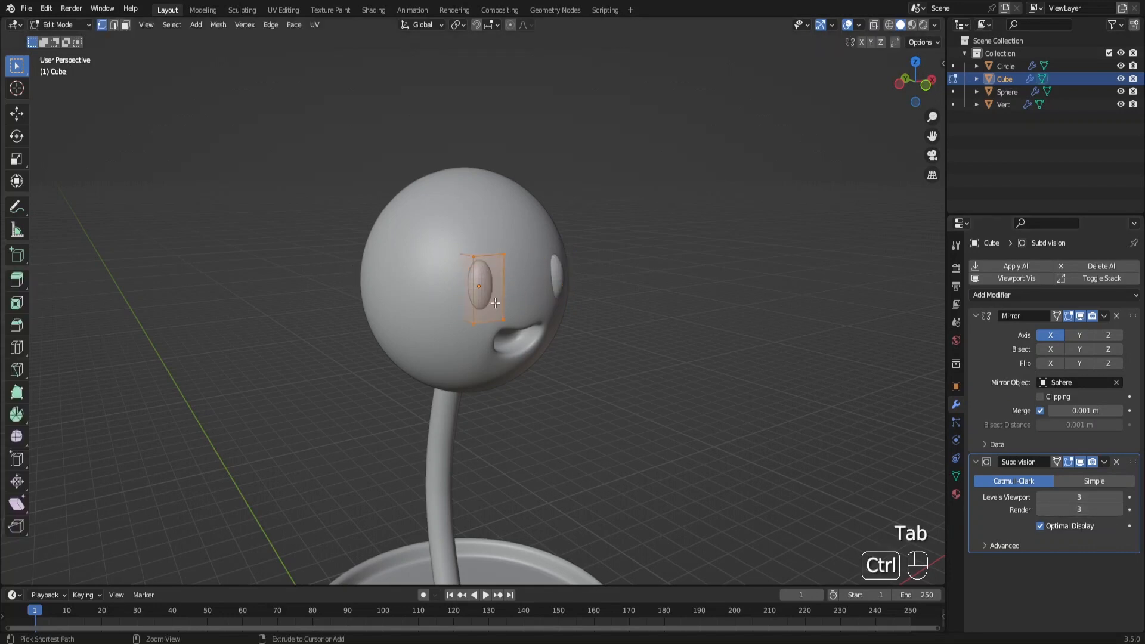
pyautogui.hotkey('ctrl', 'r')
pyautogui.scroll(1, 491, 300)
pyautogui.click(491, 299)
pyautogui.rightClick(491, 299)
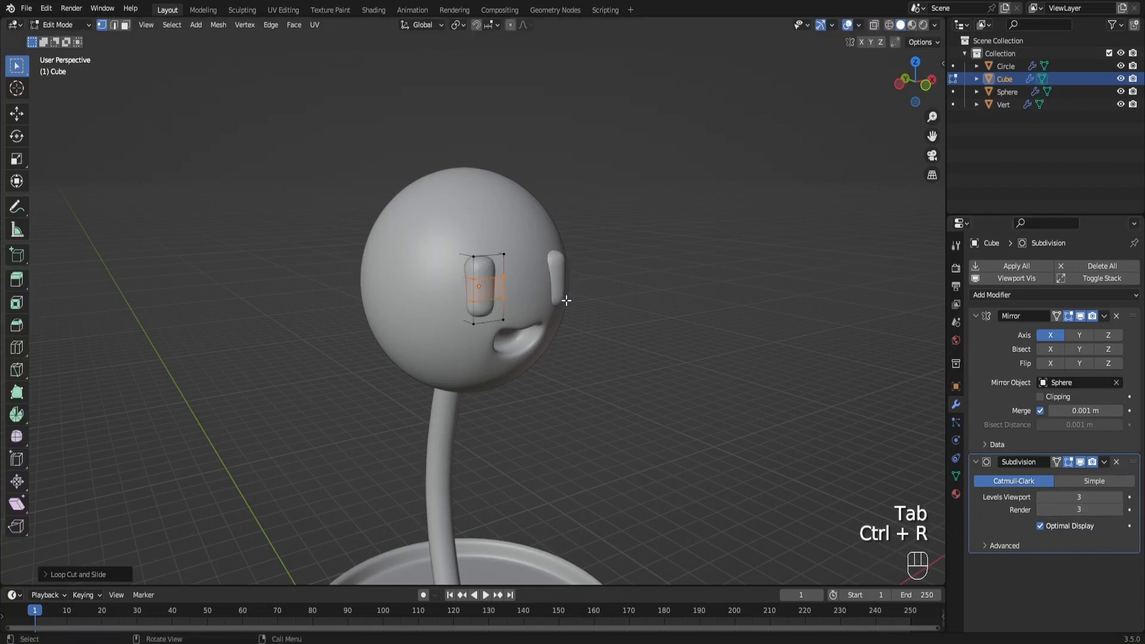
pyautogui.press('Tab')
pyautogui.rightClick(482, 284)
pyautogui.click(482, 284)
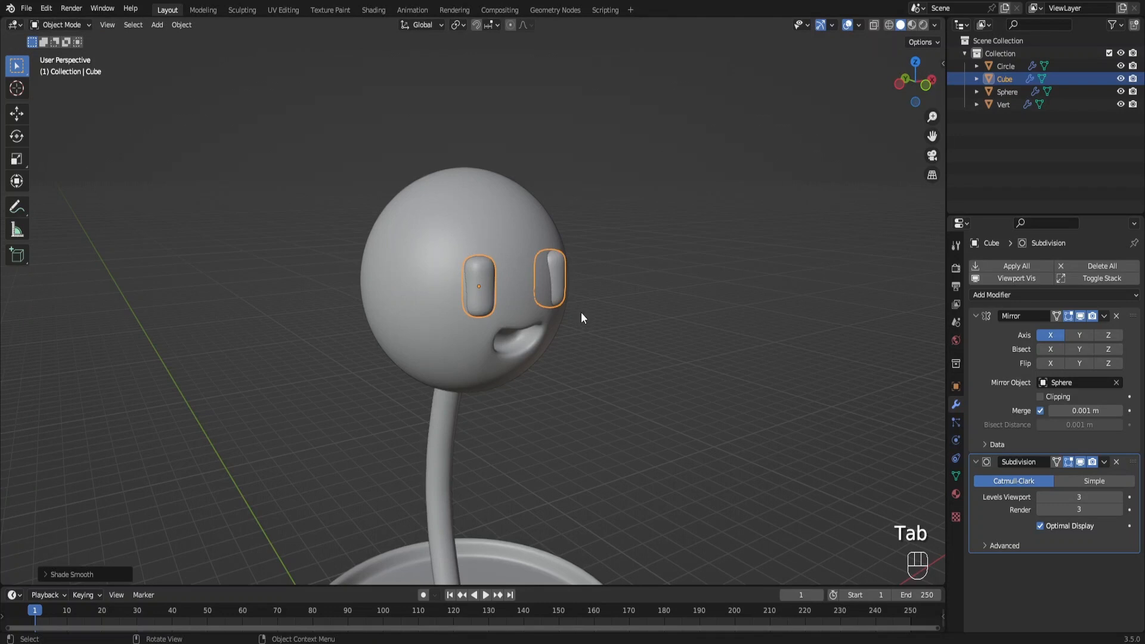
# In front view, move the eye about 0.2 m along X towards the face's centre and about -0.06 m along Y.
pyautogui.press('KP_1')
pyautogui.scroll(1, 518, 302)
pyautogui.press('g')
pyautogui.press('x')
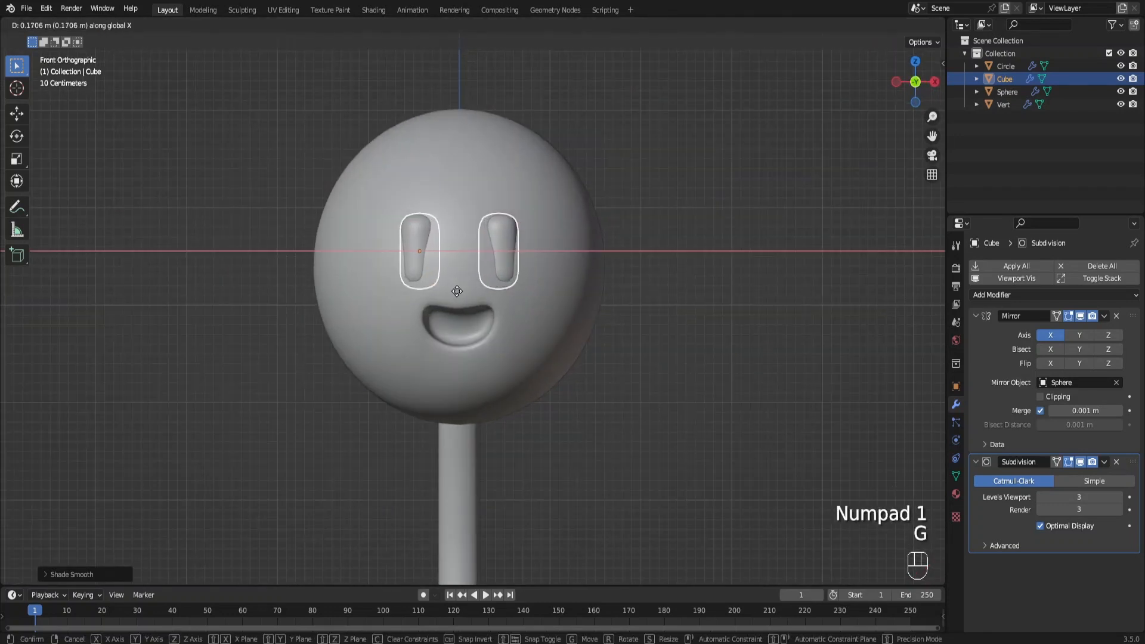
pyautogui.click(458, 292)
pyautogui.press('g')
pyautogui.press('y')
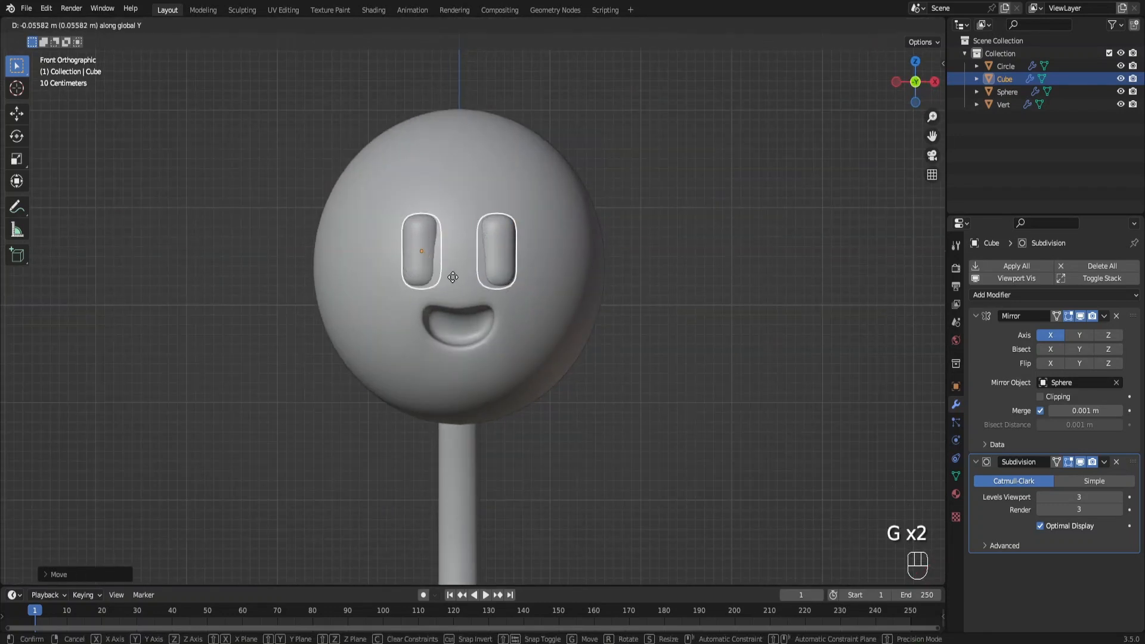
pyautogui.click(452, 274)
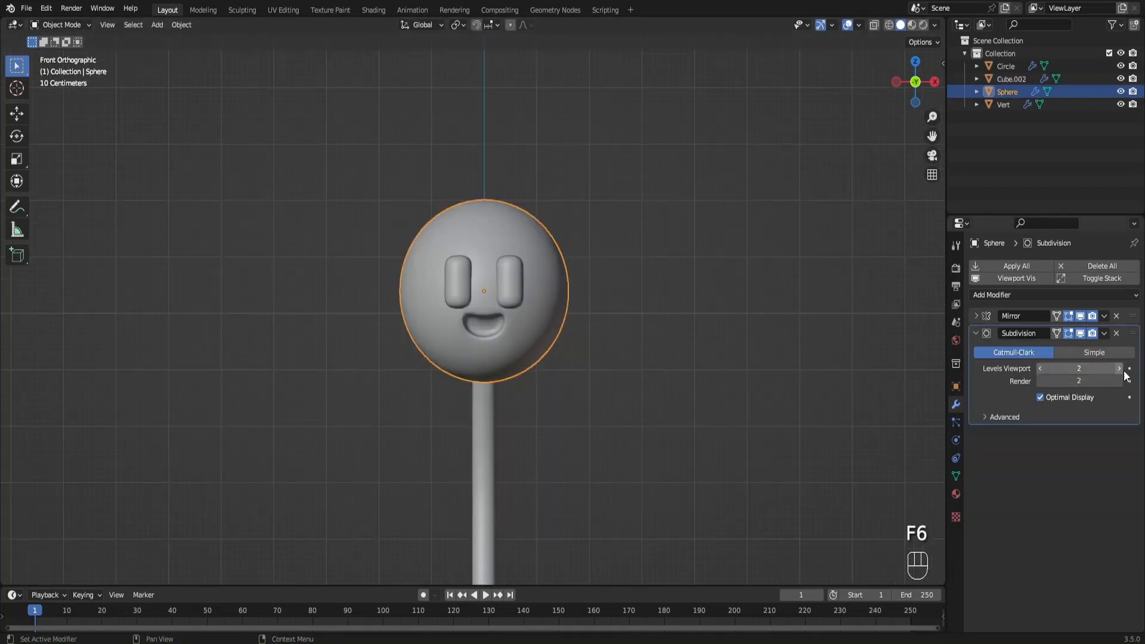
# Add a plane in front view and raise it along Z to the top of the head.
pyautogui.scroll(-4, 511, 305)
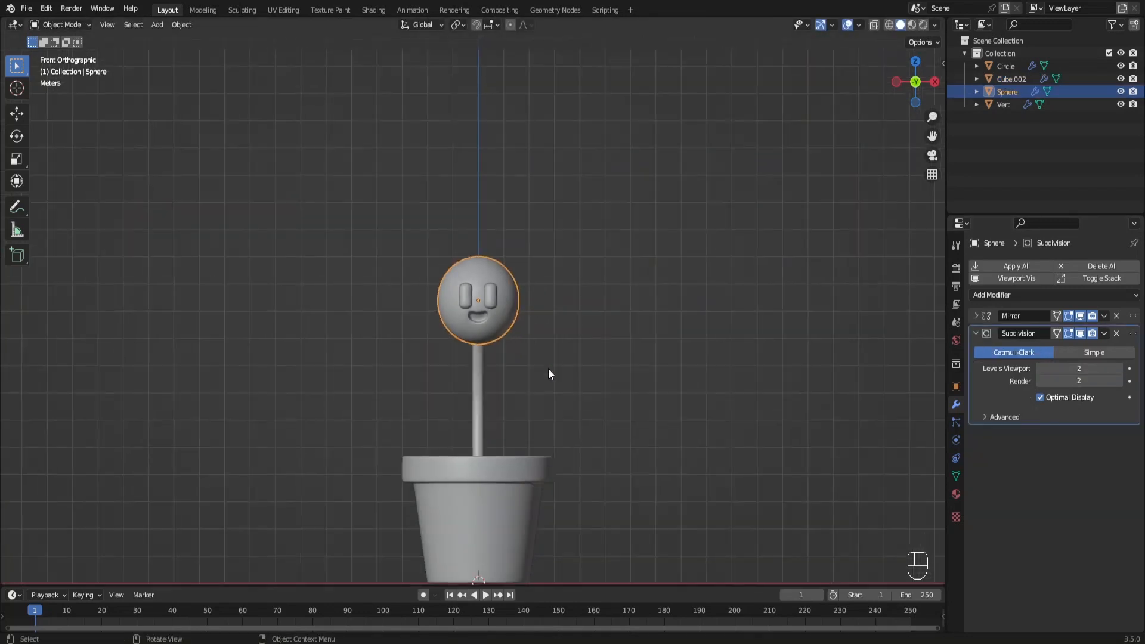
pyautogui.keyDown('shift'); pyautogui.moveTo(549, 369); pyautogui.dragTo(539, 330, button='middle'); pyautogui.keyUp('shift')
pyautogui.hotkey('shift', 'a')
pyautogui.moveTo(553, 283)
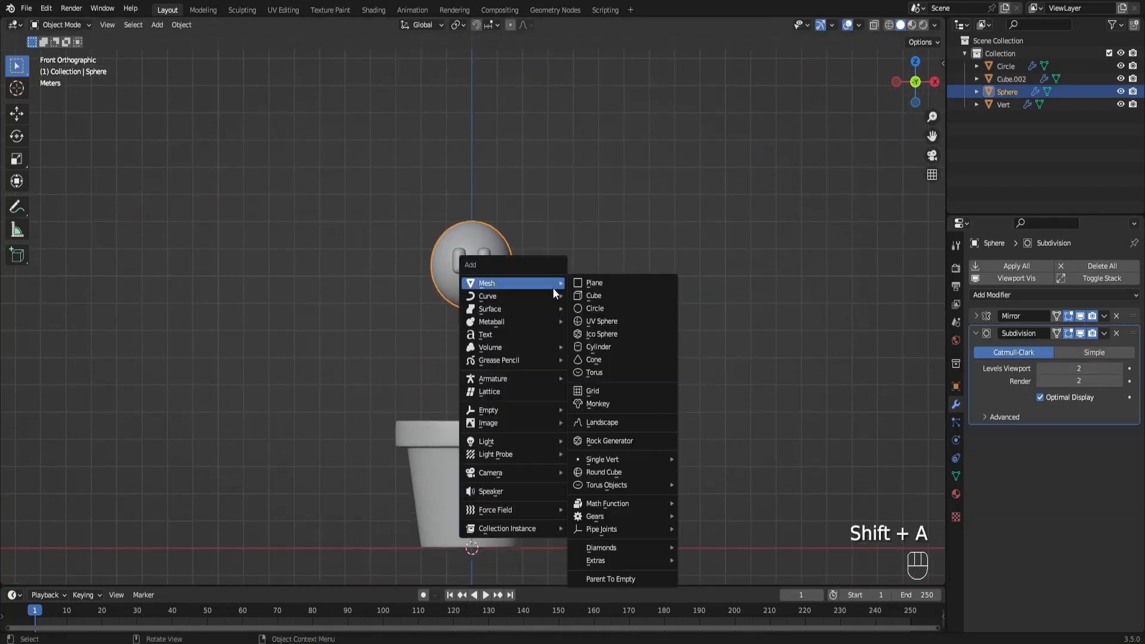
pyautogui.click(589, 283)
pyautogui.press('g')
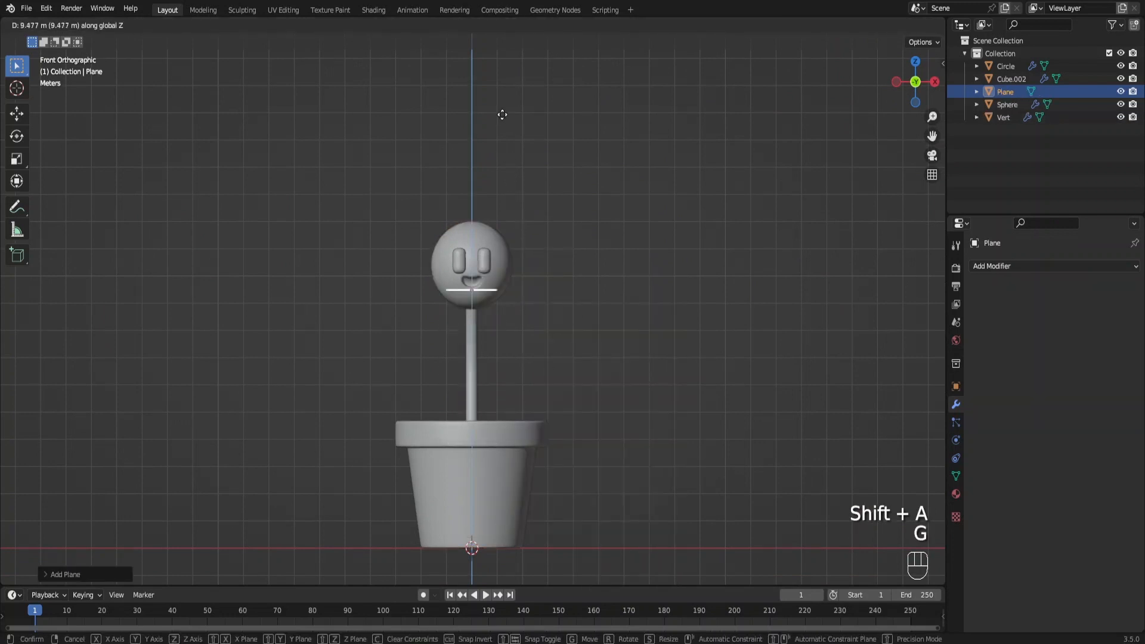
pyautogui.click(507, 88)
# Rotate the plane 90° in the right side view so it stands upright.
pyautogui.press('KP_3')
pyautogui.press('r')
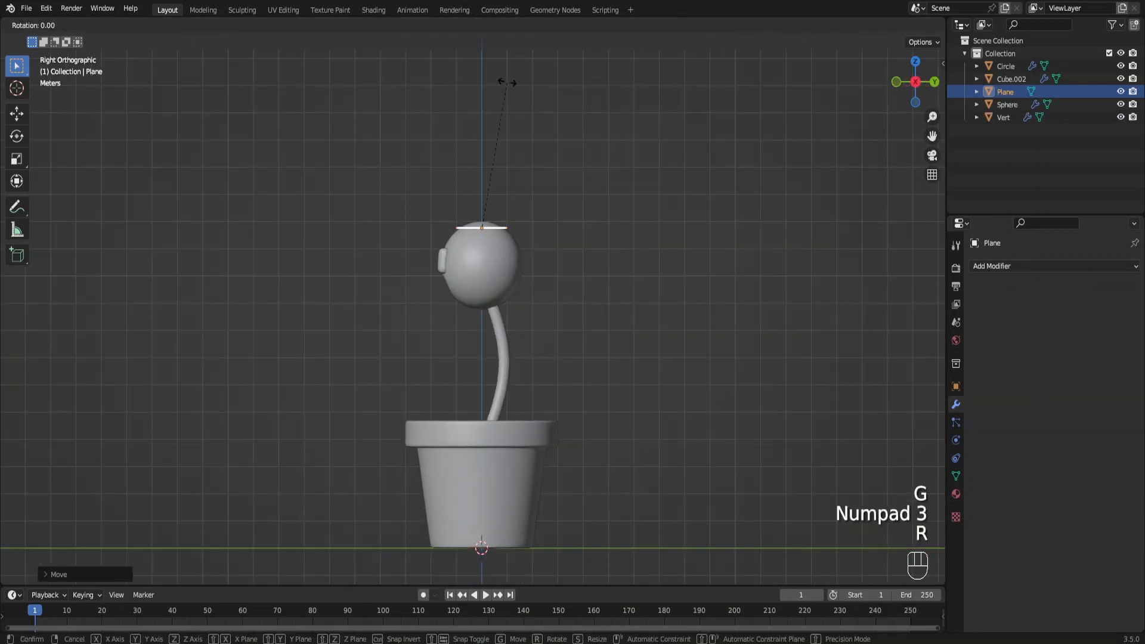
pyautogui.click(507, 82)
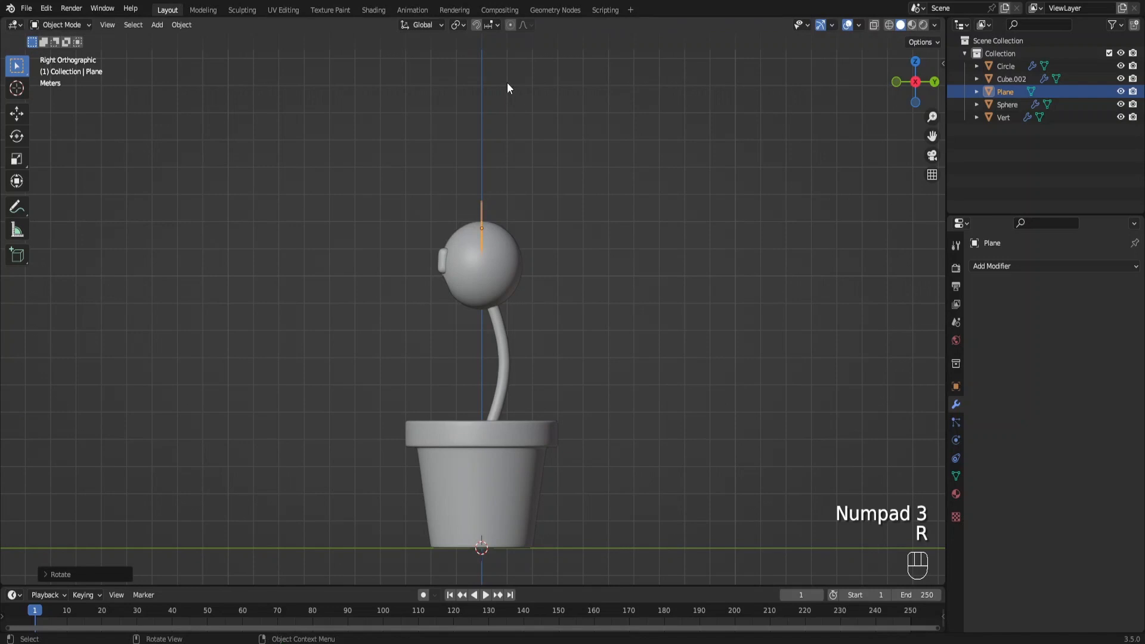
# In front view, enlarge the plane slightly and raise it along Z until its lower edge meets the top of the head.
pyautogui.press('KP_1')
pyautogui.press('s')
pyautogui.click(558, 249)
pyautogui.press('g')
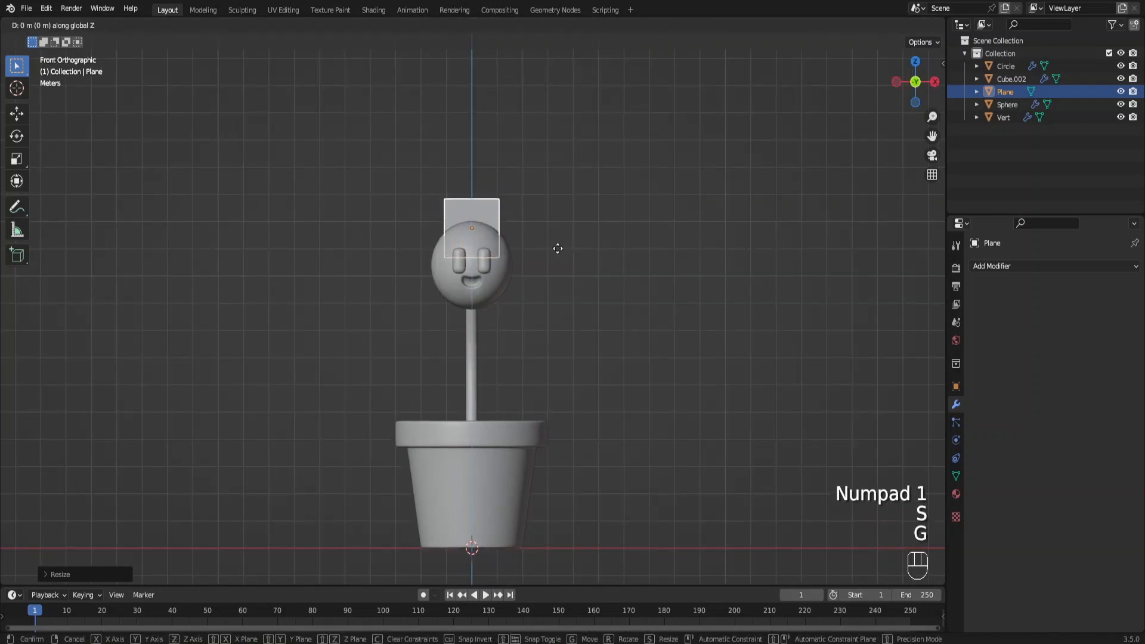
pyautogui.click(559, 220)
# Stretch the plane's mesh along Z into a tall rectangle and move it about 0.66 m up.
pyautogui.keyDown('shift'); pyautogui.moveTo(552, 239); pyautogui.dragTo(552, 317, button='middle'); pyautogui.keyUp('shift')
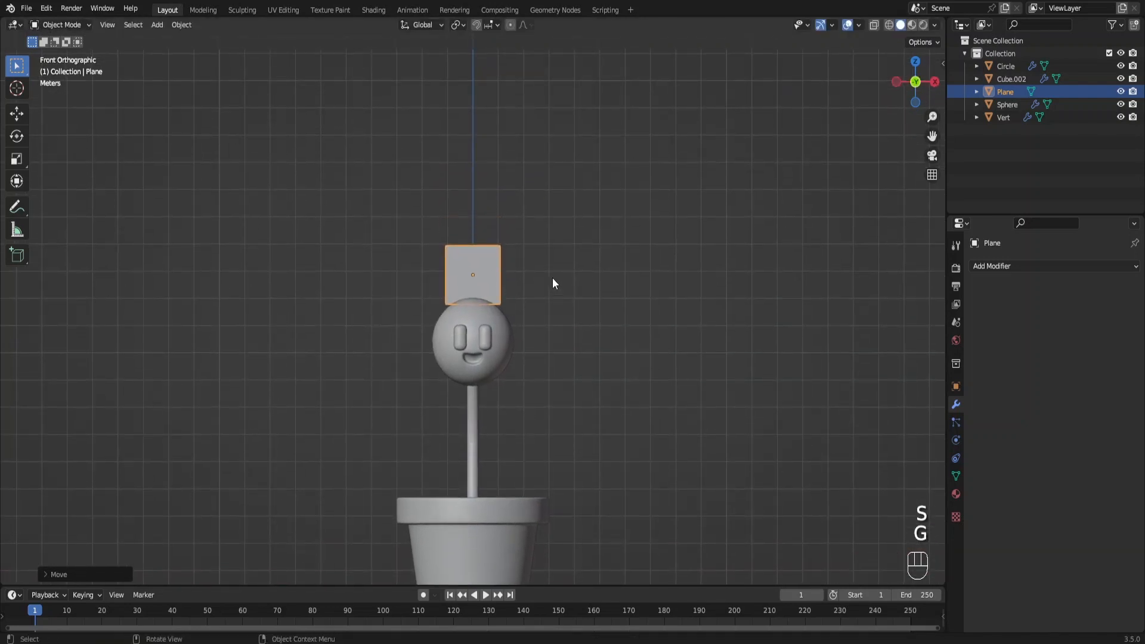
pyautogui.press('Tab')
pyautogui.press('s')
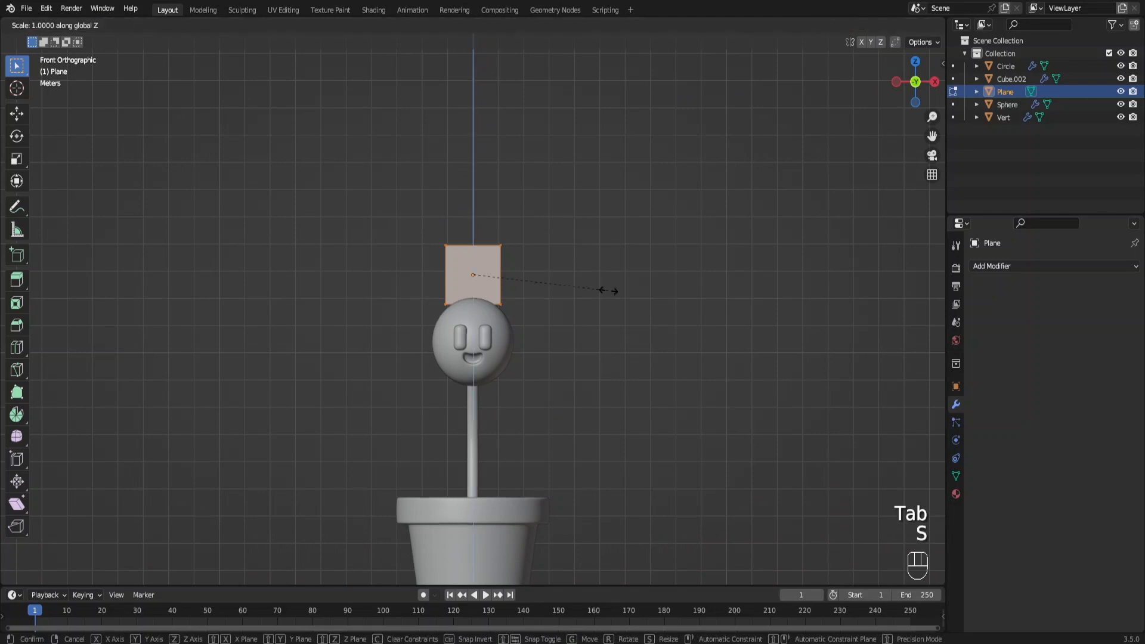
pyautogui.click(664, 276)
pyautogui.press('g')
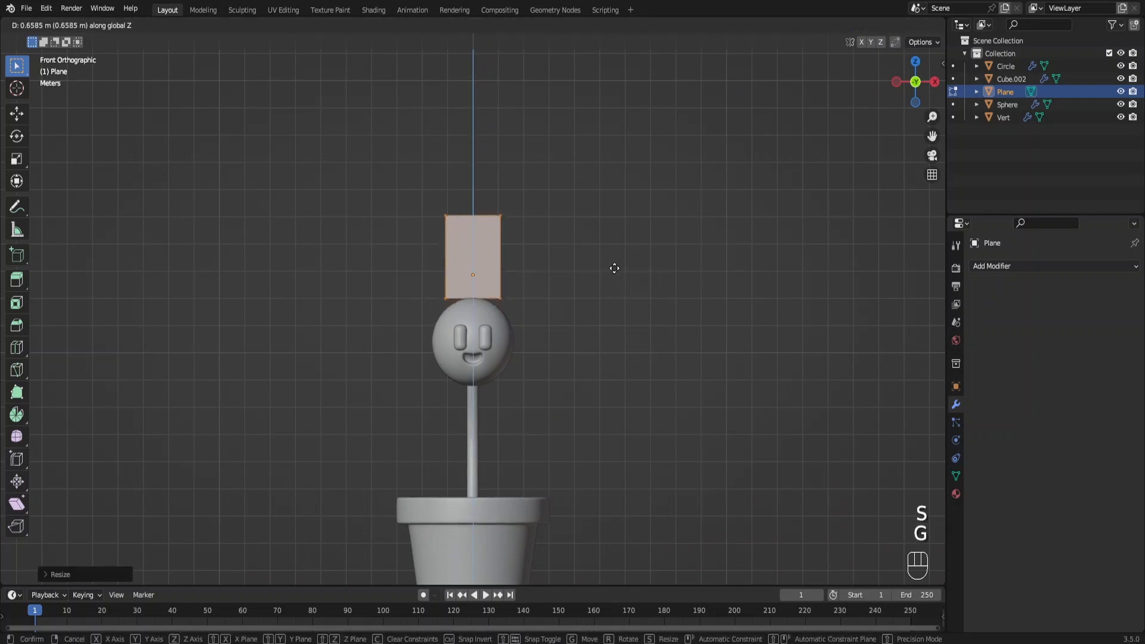
pyautogui.click(615, 268)
# Raise the upper edge of the rectangle along Z and widen it about 1.3 times along X to form a tapered petal.
pyautogui.moveTo(416, 195); pyautogui.dragTo(583, 240)
pyautogui.press('g')
pyautogui.press('g')
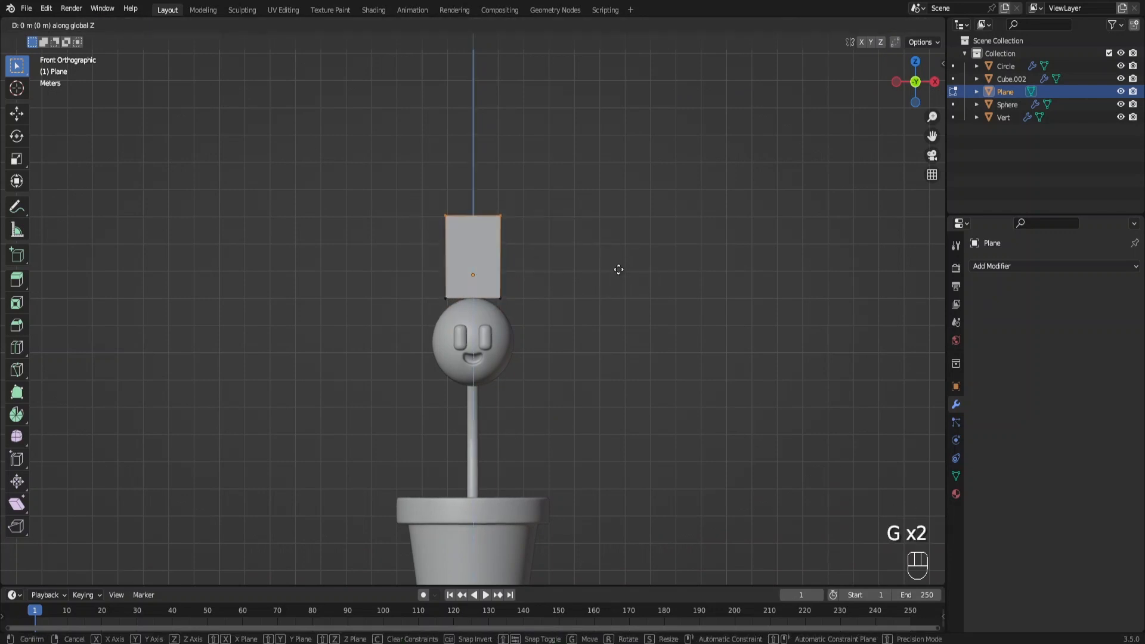
pyautogui.click(618, 254)
pyautogui.press('s')
pyautogui.press('x')
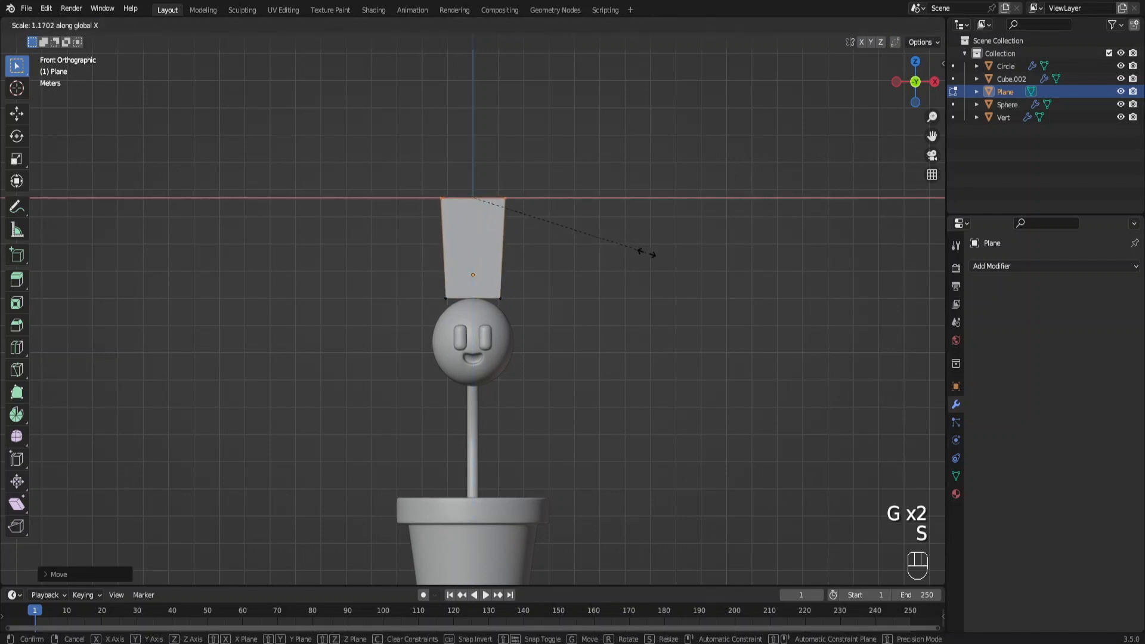
pyautogui.click(643, 255)
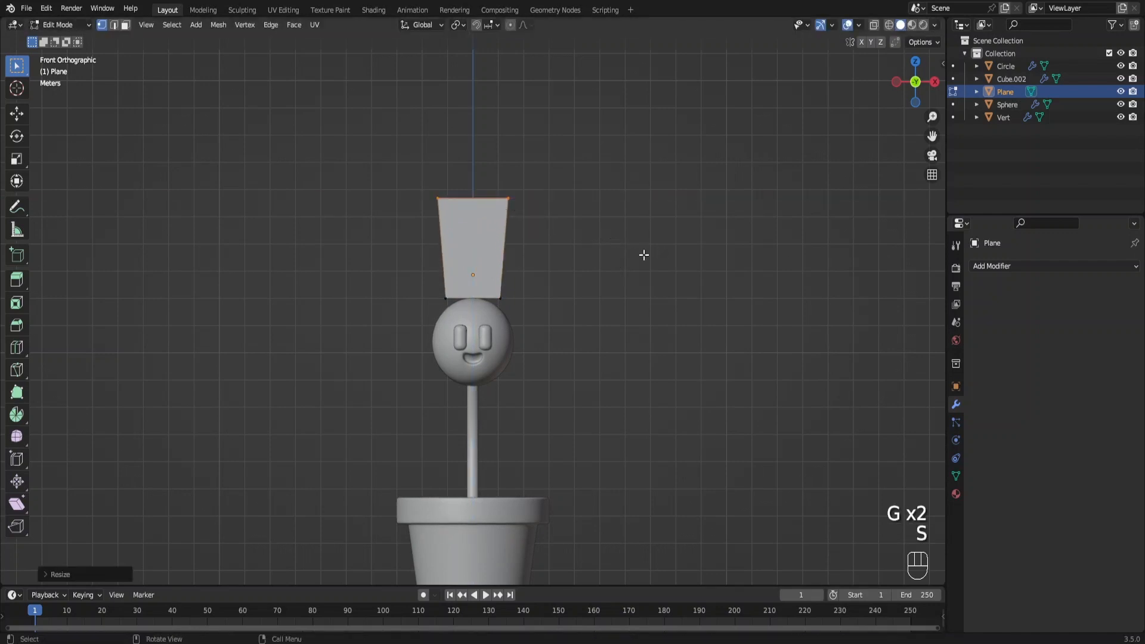
# Add a Subdivision Surface modifier to the petal with 3 viewport levels and 3 render levels.
pyautogui.click(1026, 269)
pyautogui.click(894, 500)
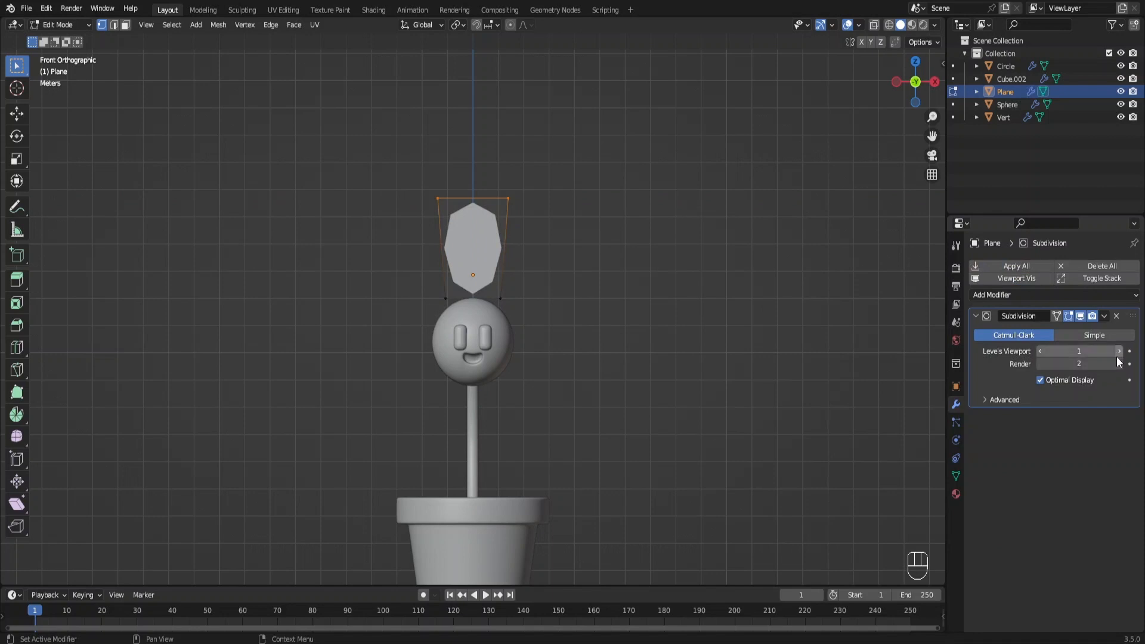
pyautogui.click(1119, 352)
pyautogui.click(1119, 364)
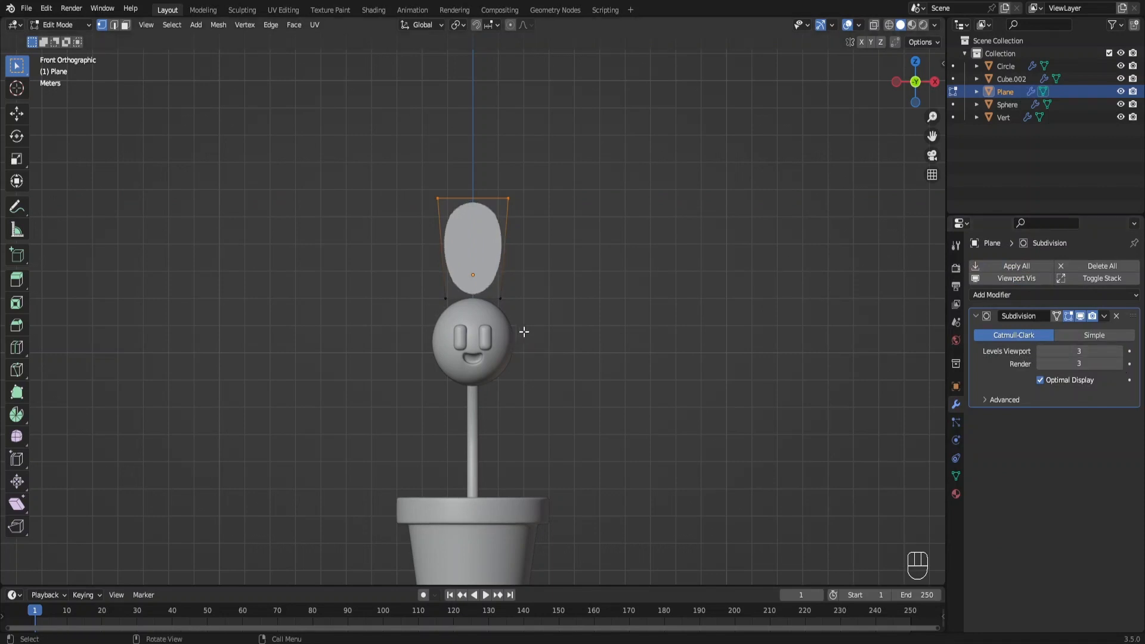
# Lower the petal's bottom edge about 0.5 m along Z so its base sits behind the head.
pyautogui.press('g')
pyautogui.press('z')
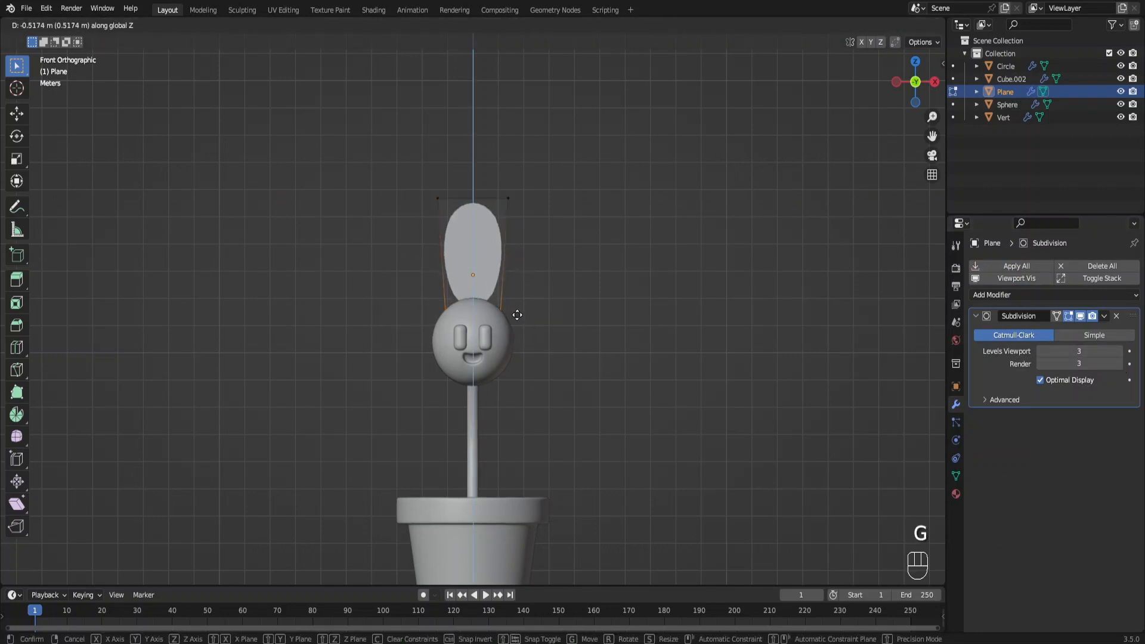
pyautogui.click(518, 315)
# Raise the petal's upper edge slightly along Z and widen it a little along X.
pyautogui.moveTo(397, 173); pyautogui.dragTo(567, 246)
pyautogui.press('g')
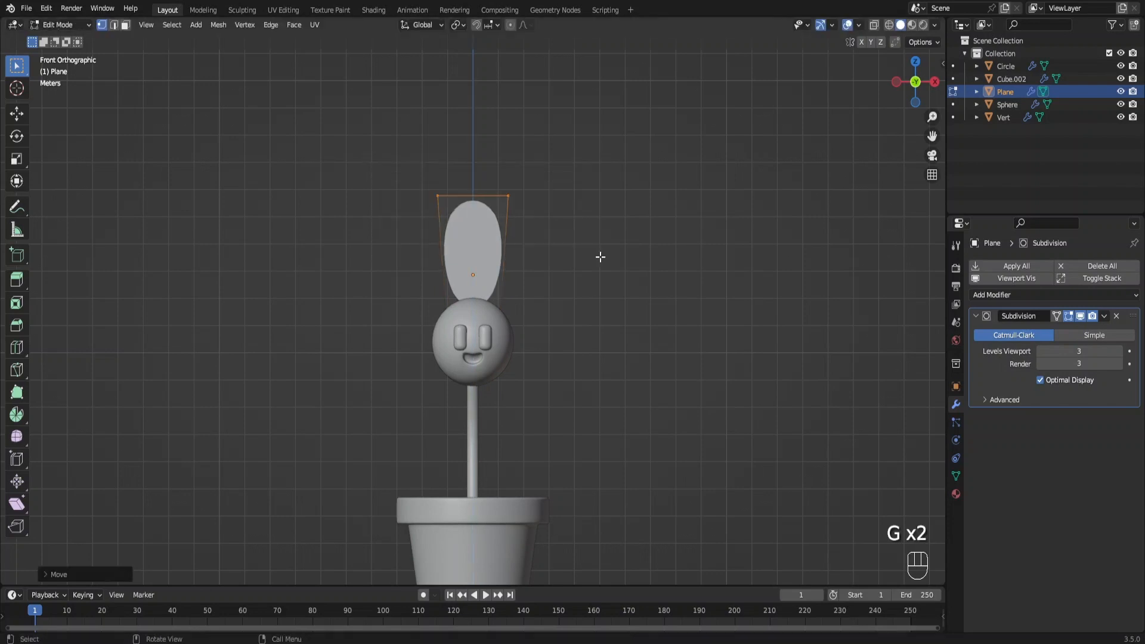
pyautogui.press('s')
pyautogui.press('x')
# Add a horizontal loop cut across the middle of the petal and narrow its bottom edge.
pyautogui.hotkey('ctrl', 'r')
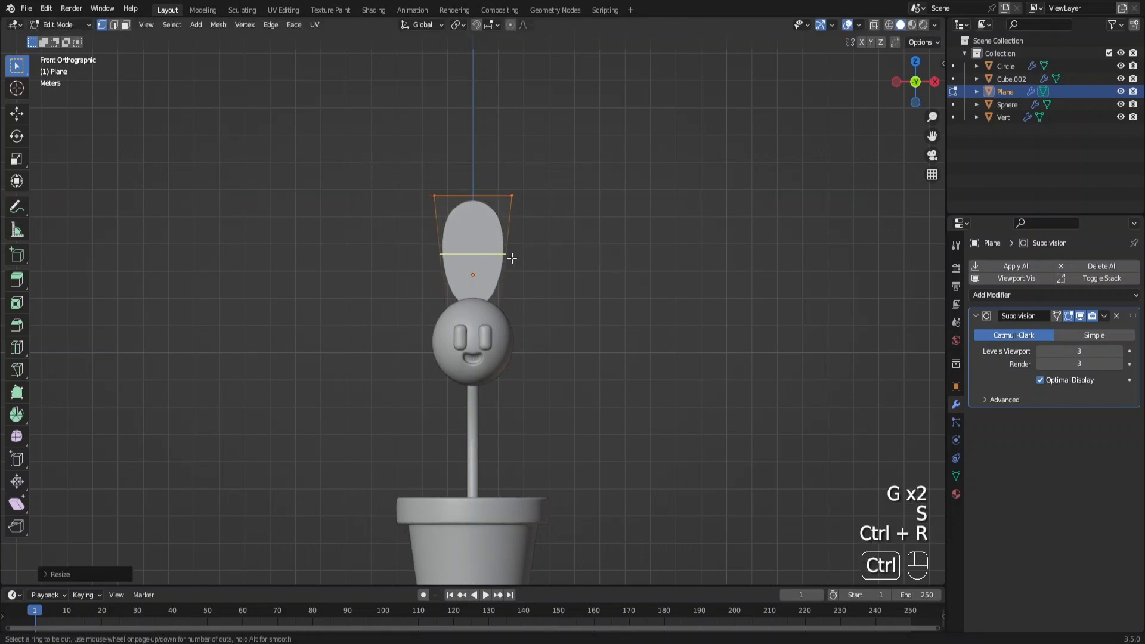
pyautogui.click(511, 258)
pyautogui.rightClick(513, 258)
pyautogui.scroll(1, 509, 274)
pyautogui.moveTo(422, 276); pyautogui.dragTo(553, 337)
pyautogui.press('s')
pyautogui.middleClick(591, 323)
pyautogui.click(580, 322)
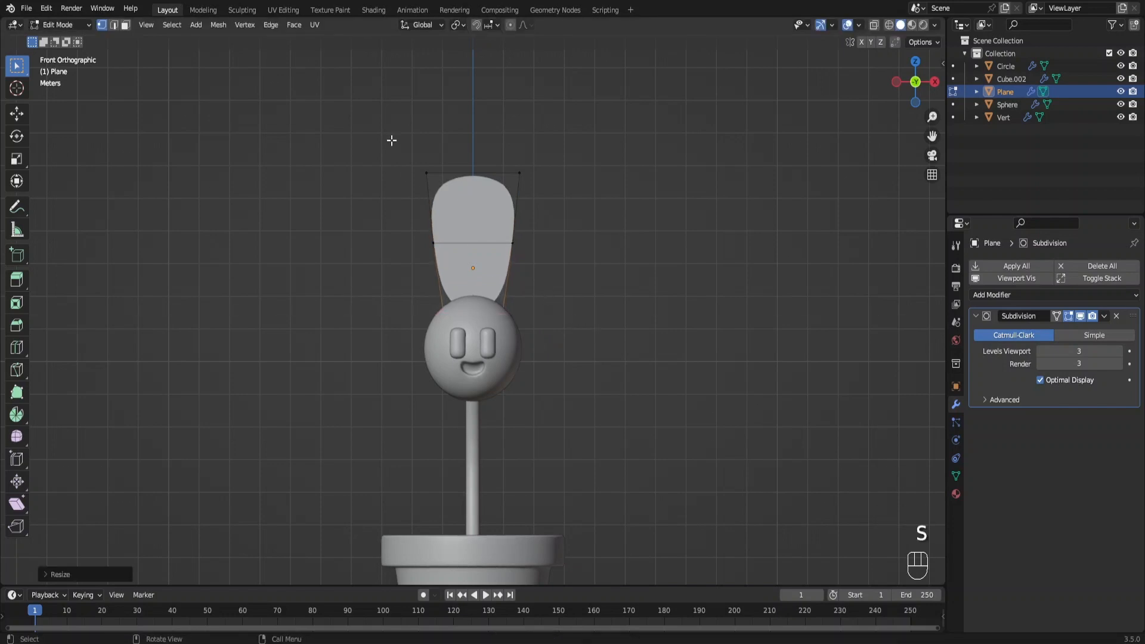
pyautogui.moveTo(424, 229); pyautogui.dragTo(568, 257)
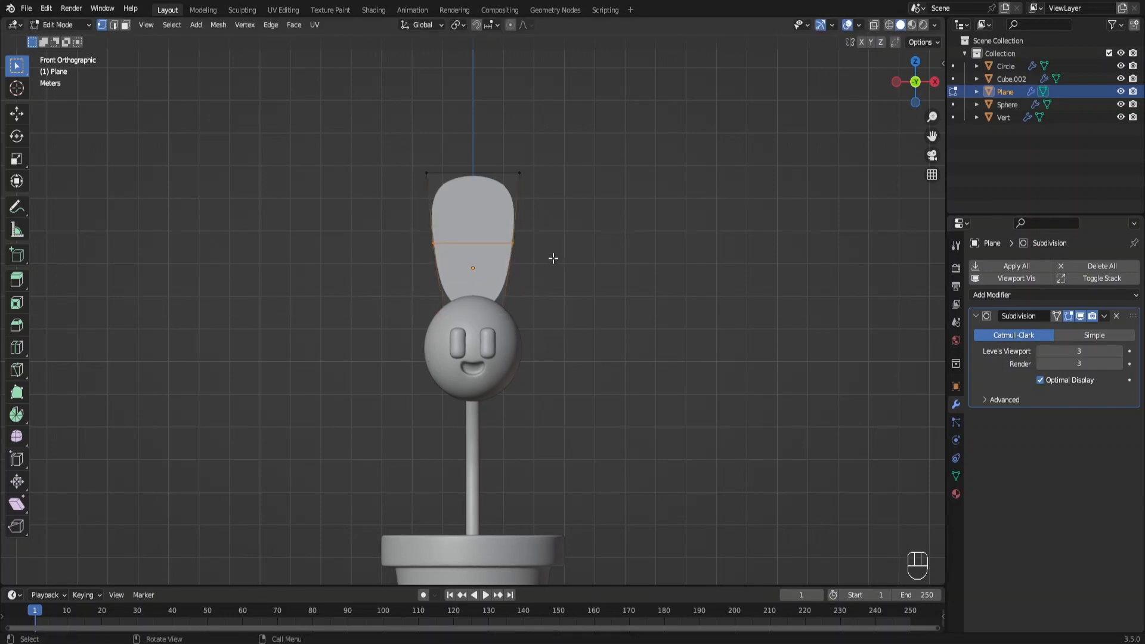
# Snap the 3D cursor to the head sphere in Object Mode.
pyautogui.press('Tab')
pyautogui.click(482, 324)
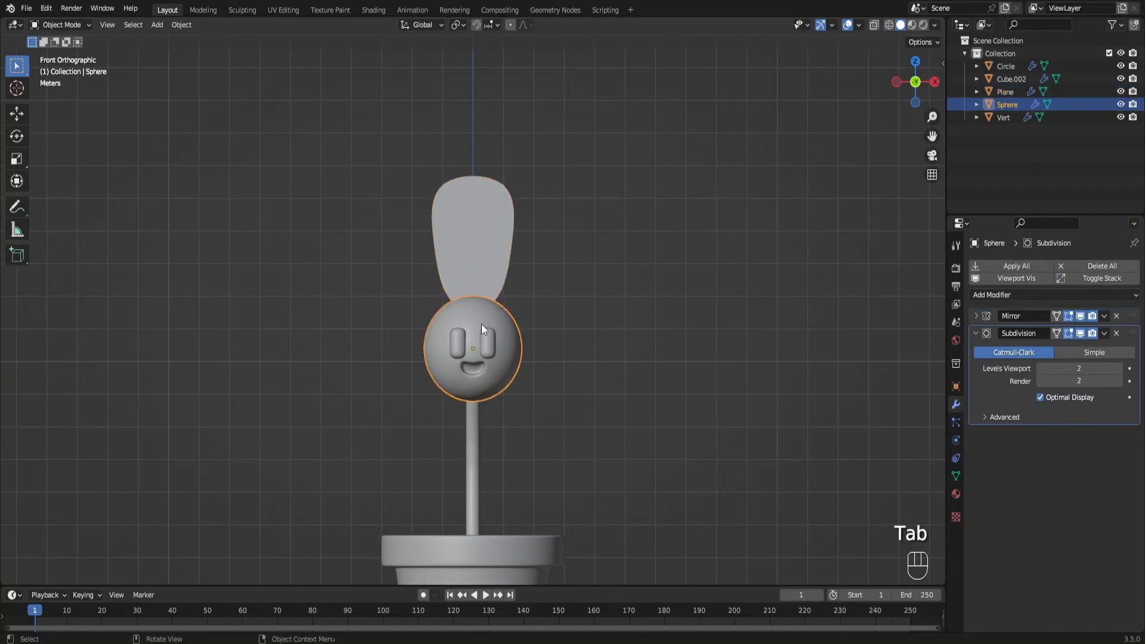
pyautogui.rightClick(481, 324)
pyautogui.moveTo(488, 493)
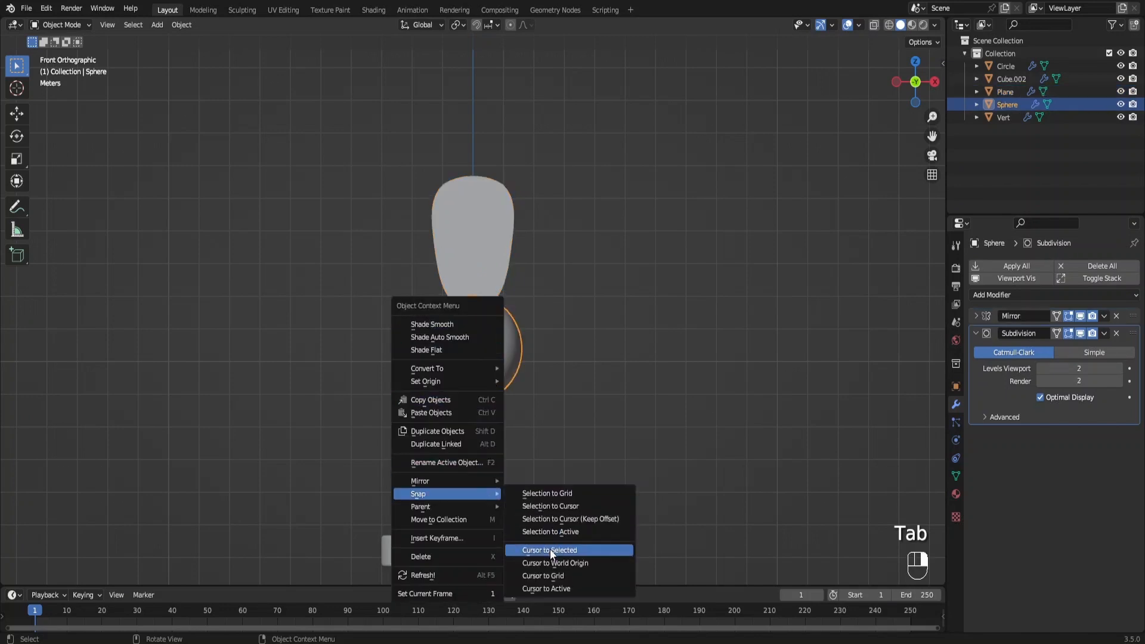
pyautogui.click(606, 550)
# Edit the petal's mesh with the transform pivot point set to the 3D Cursor.
pyautogui.click(460, 227)
pyautogui.press('Tab')
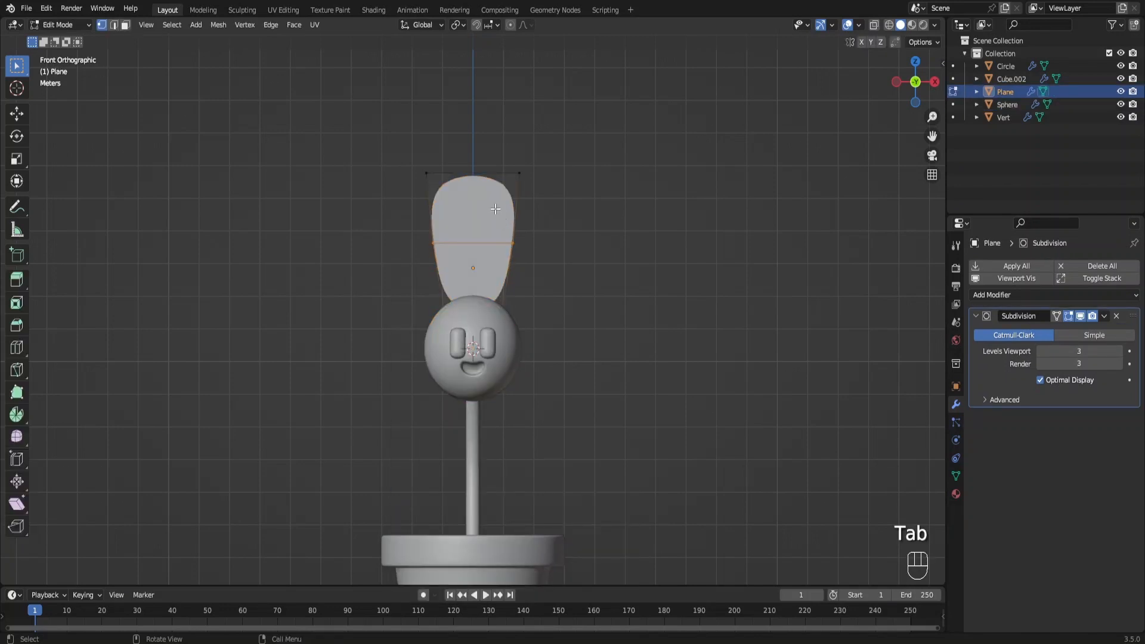
pyautogui.click(455, 24)
pyautogui.click(479, 53)
# Duplicate the whole petal mesh and rotate the copy about 60° clockwise around the head's centre.
pyautogui.press('a')
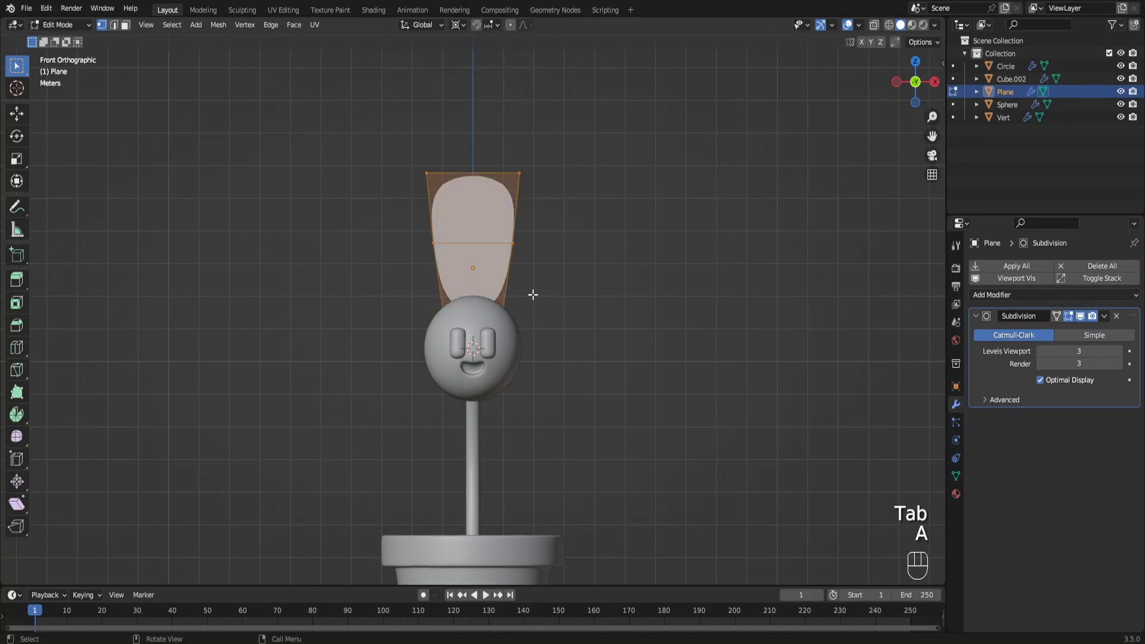
pyautogui.hotkey('shift', 'd')
pyautogui.press('r')
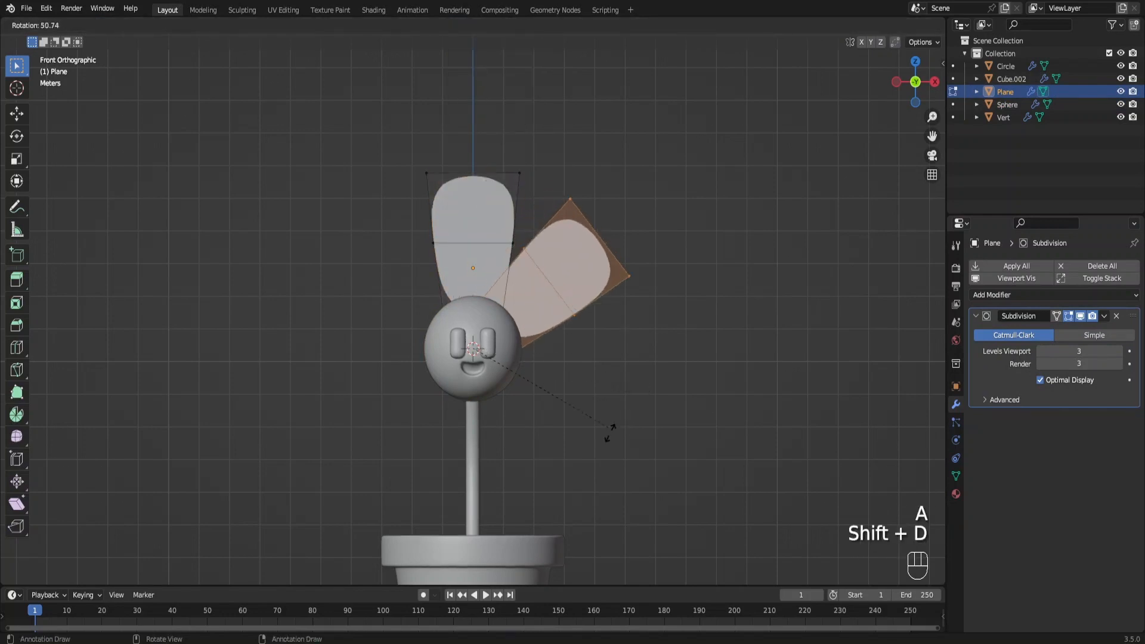
pyautogui.click(594, 430)
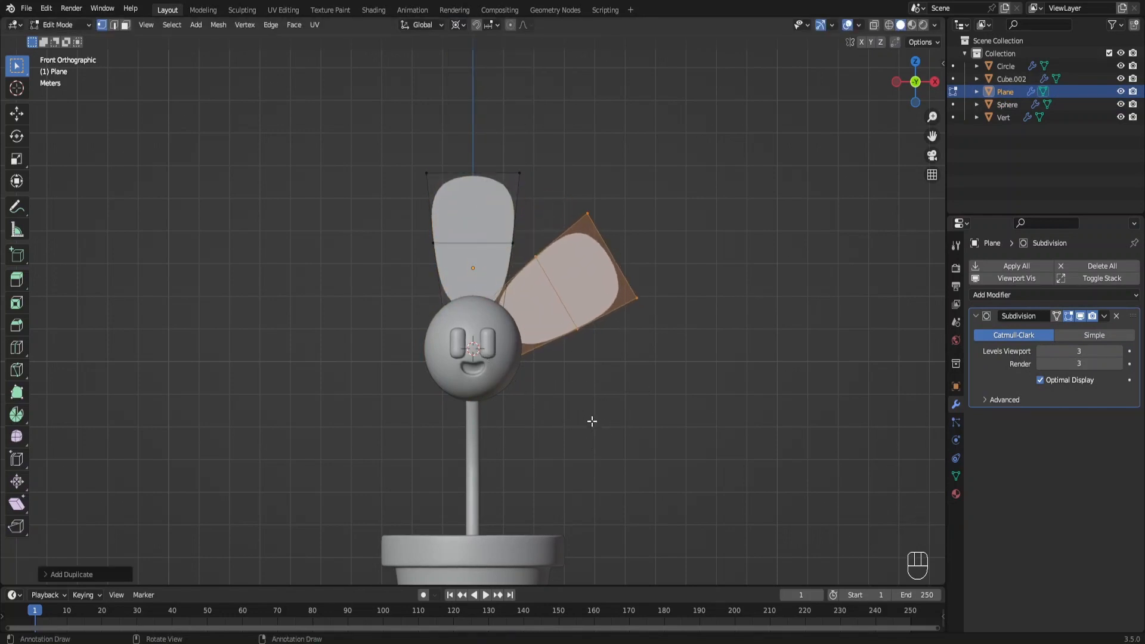
# Duplicate both petals and rotate the copied pair roughly 120° clockwise around the head's centre.
pyautogui.scroll(-1, 591, 417)
pyautogui.press('a')
pyautogui.keyDown('shift'); pyautogui.moveTo(568, 404); pyautogui.dragTo(559, 372, button='middle'); pyautogui.keyUp('shift')
pyautogui.hotkey('shift', 'd')
pyautogui.press('r')
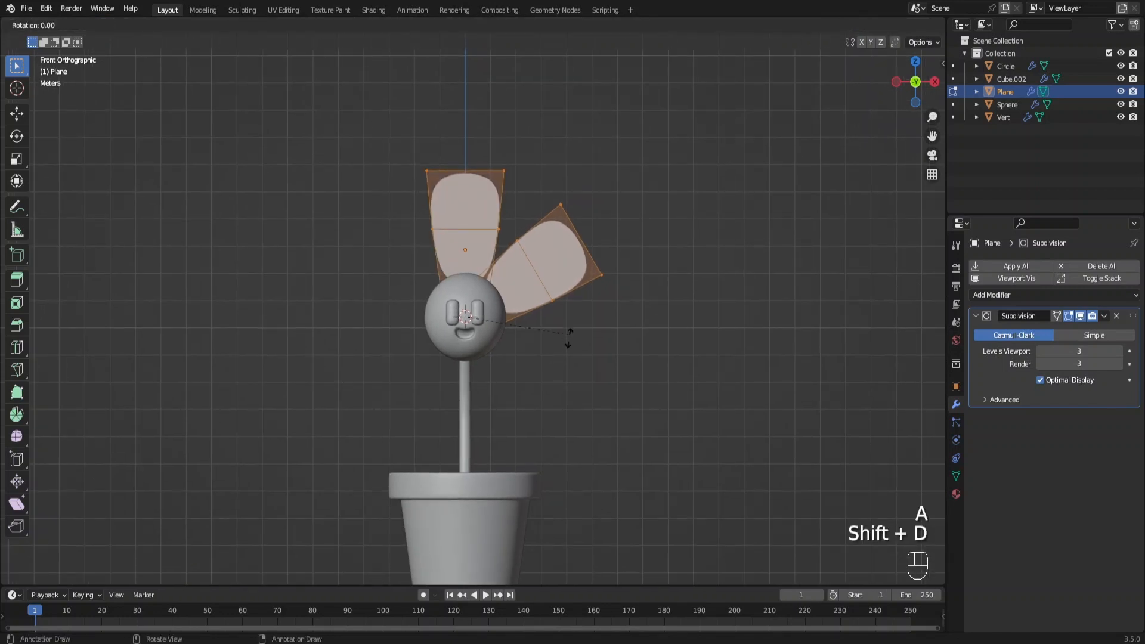
pyautogui.click(401, 415)
# Duplicate the two lower petals and rotate the copies about 116° clockwise to complete a ring of six.
pyautogui.hotkey('shift', 'd')
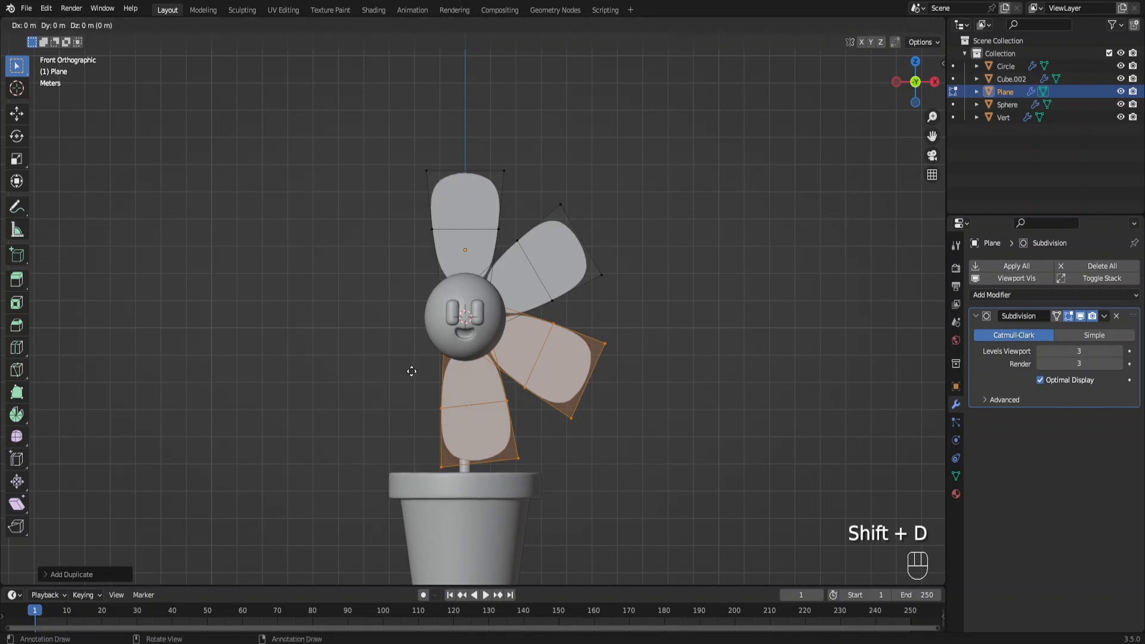
pyautogui.press('r')
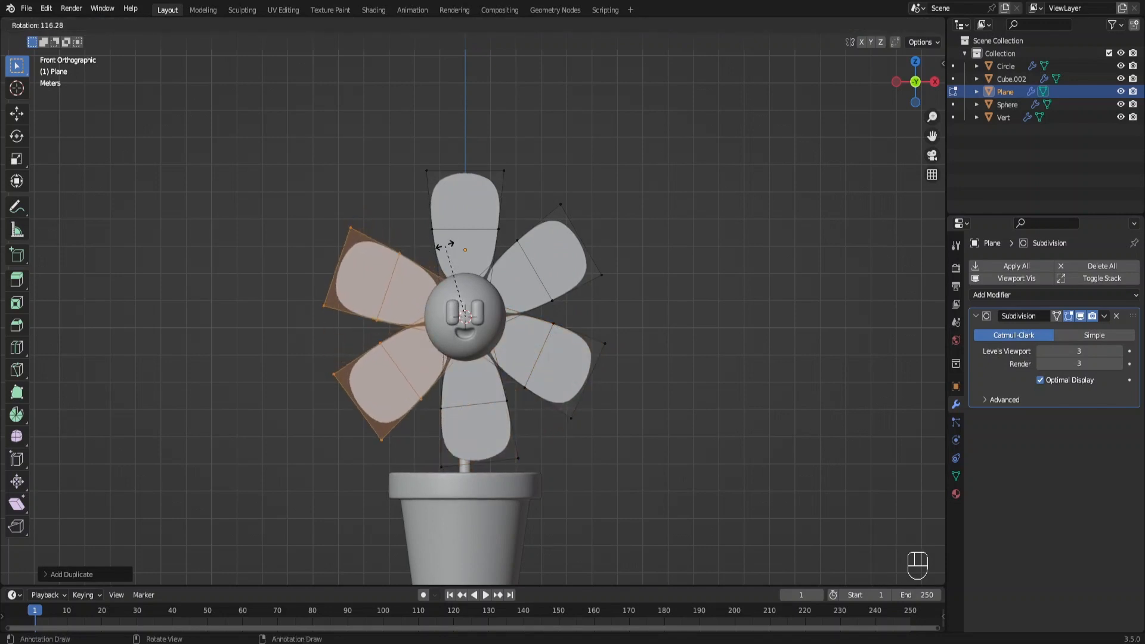
pyautogui.click(444, 246)
# Scale all petals up to about 1.03 with the transform pivot point set to Individual Origins.
pyautogui.press('a')
pyautogui.click(458, 24)
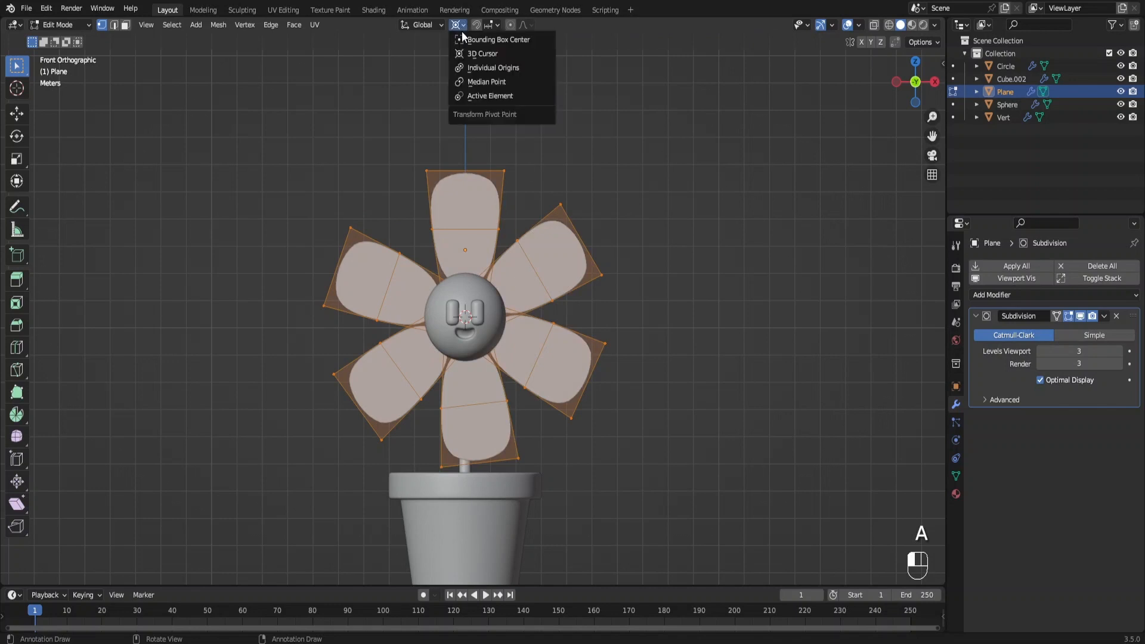
pyautogui.click(480, 70)
pyautogui.press('s')
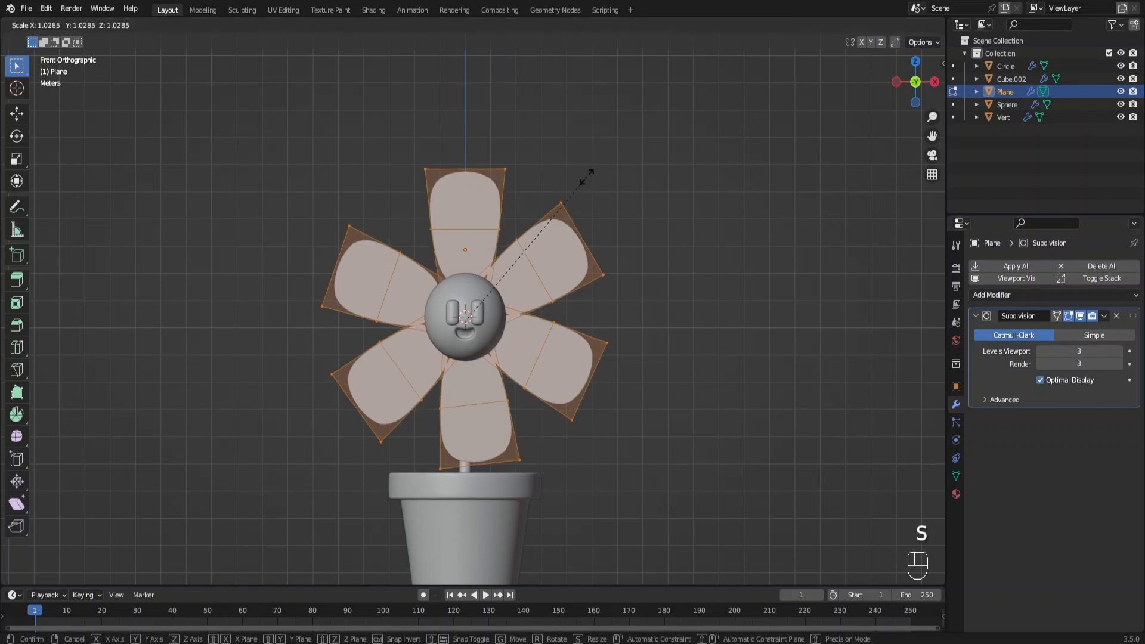
pyautogui.click(533, 173)
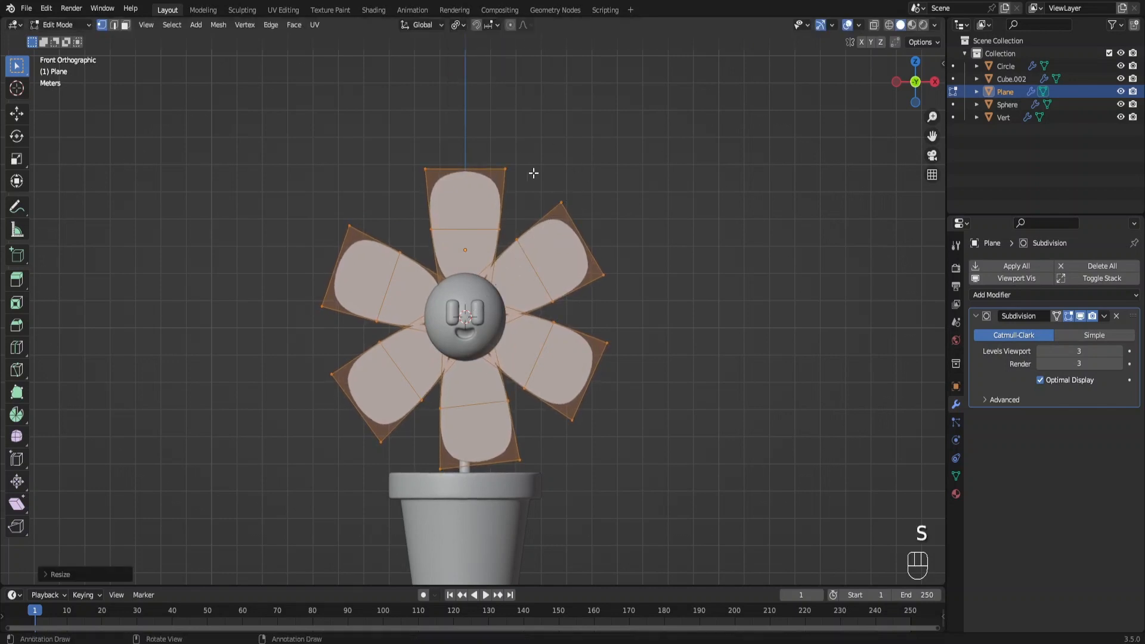
# Set the pivot point back to 3D Cursor and rotate the upper-left petal a few degrees clockwise around the head.
pyautogui.click(458, 24)
pyautogui.click(474, 56)
pyautogui.hotkey('alt', 'a')
pyautogui.press('l')
pyautogui.press('r')
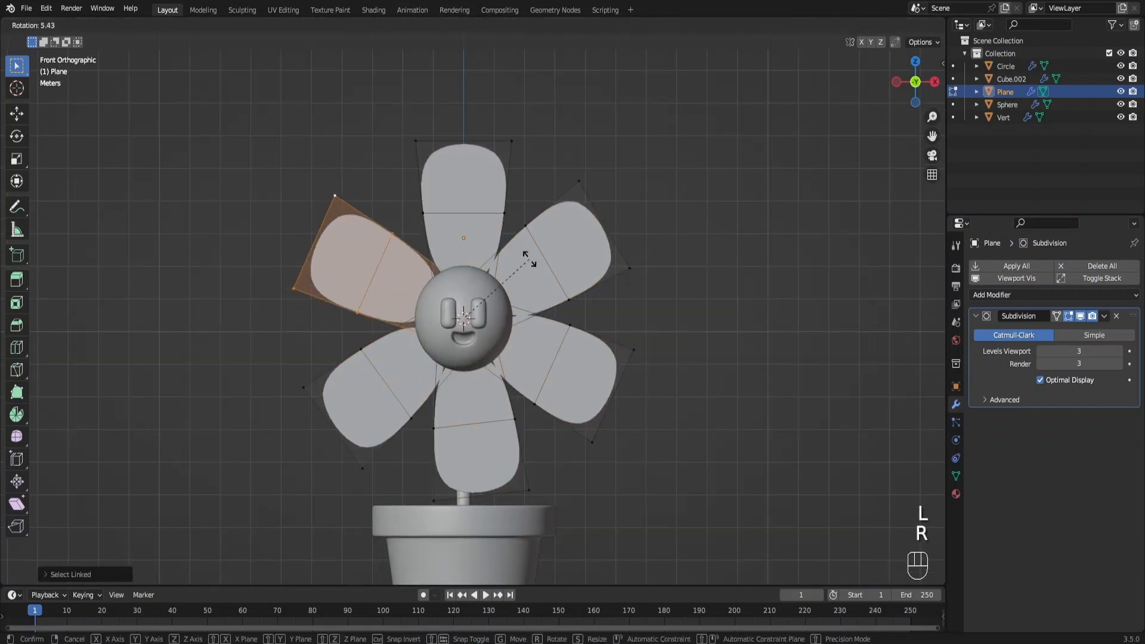
pyautogui.click(534, 263)
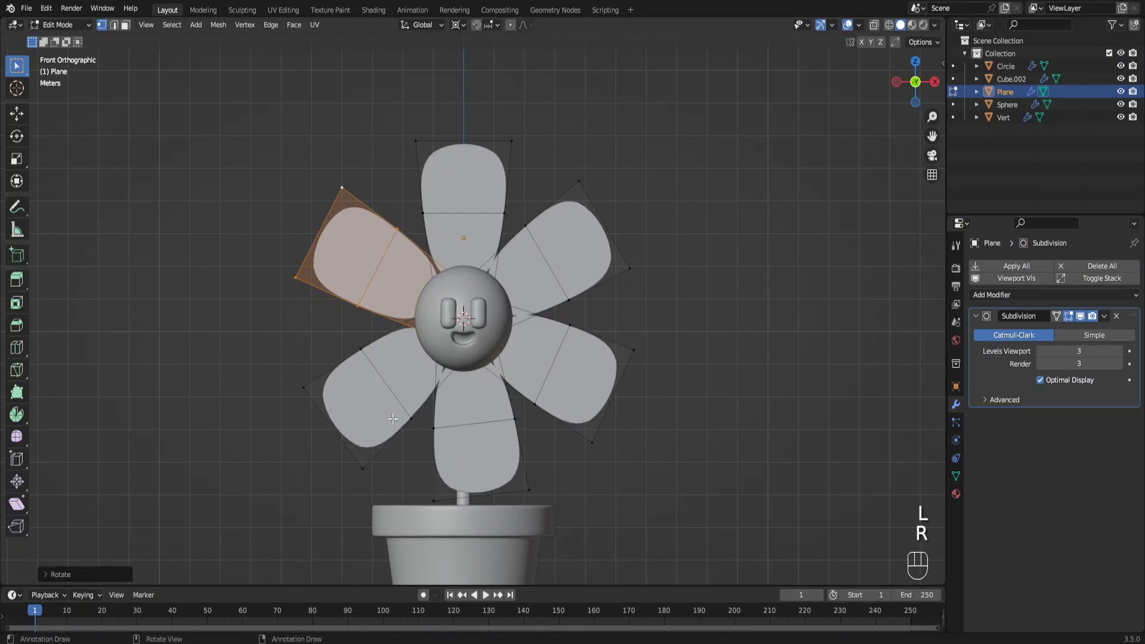
# Rotate the lower-left petal slightly clockwise around the head and the bottom petal about 2.5° clockwise.
pyautogui.hotkey('alt', 'a')
pyautogui.press('l')
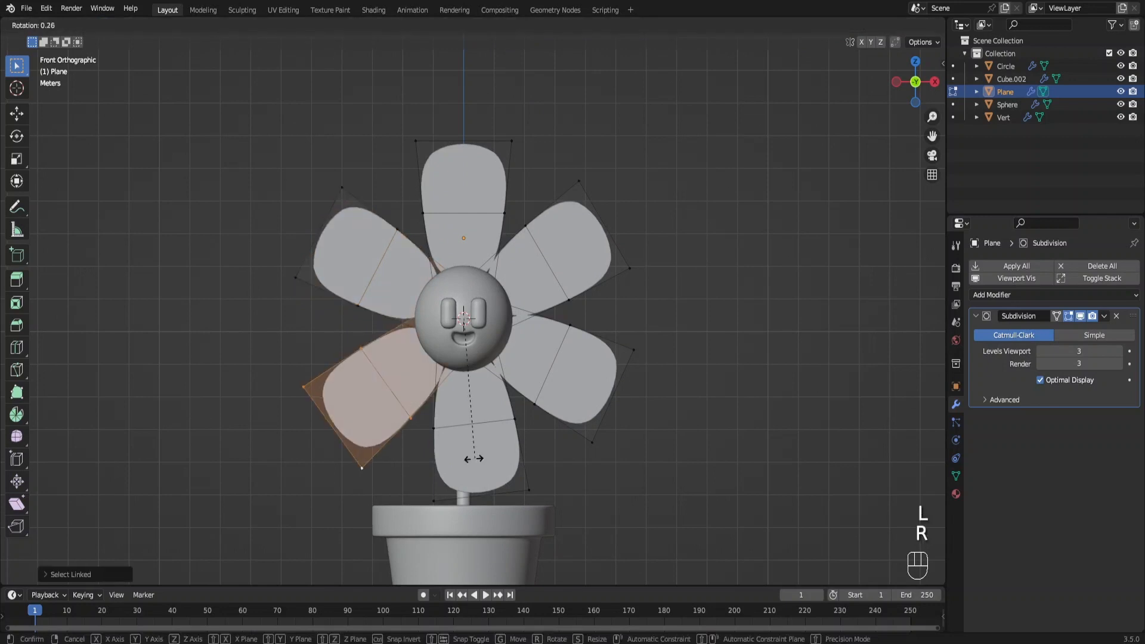
pyautogui.press('r')
pyautogui.click(464, 458)
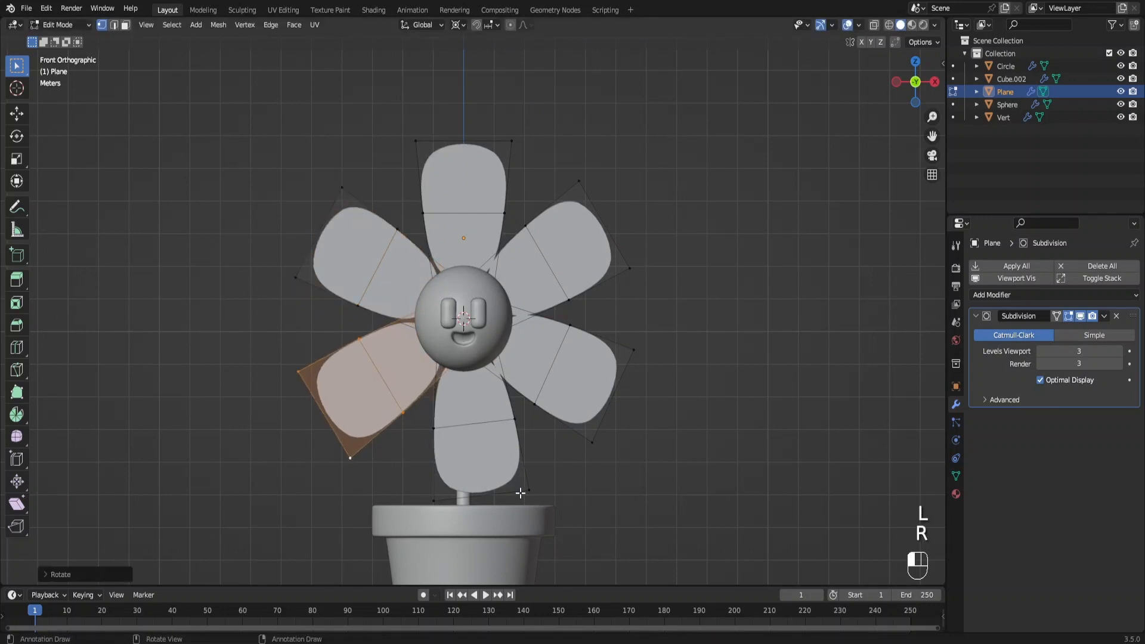
pyautogui.hotkey('alt', 'a')
pyautogui.press('l')
pyautogui.press('r')
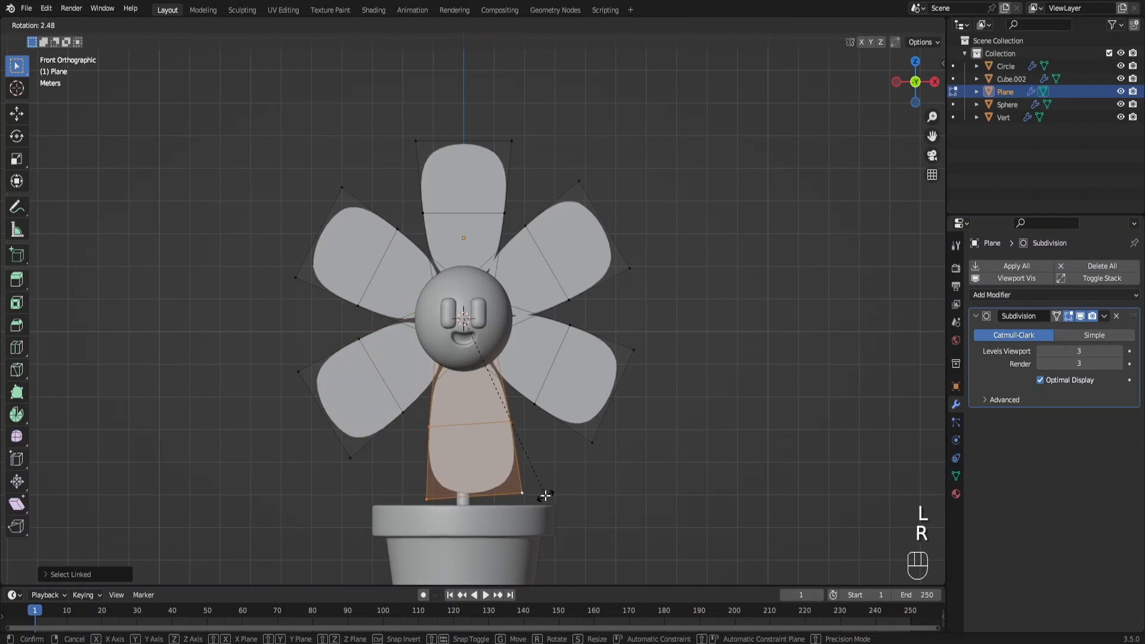
pyautogui.click(545, 495)
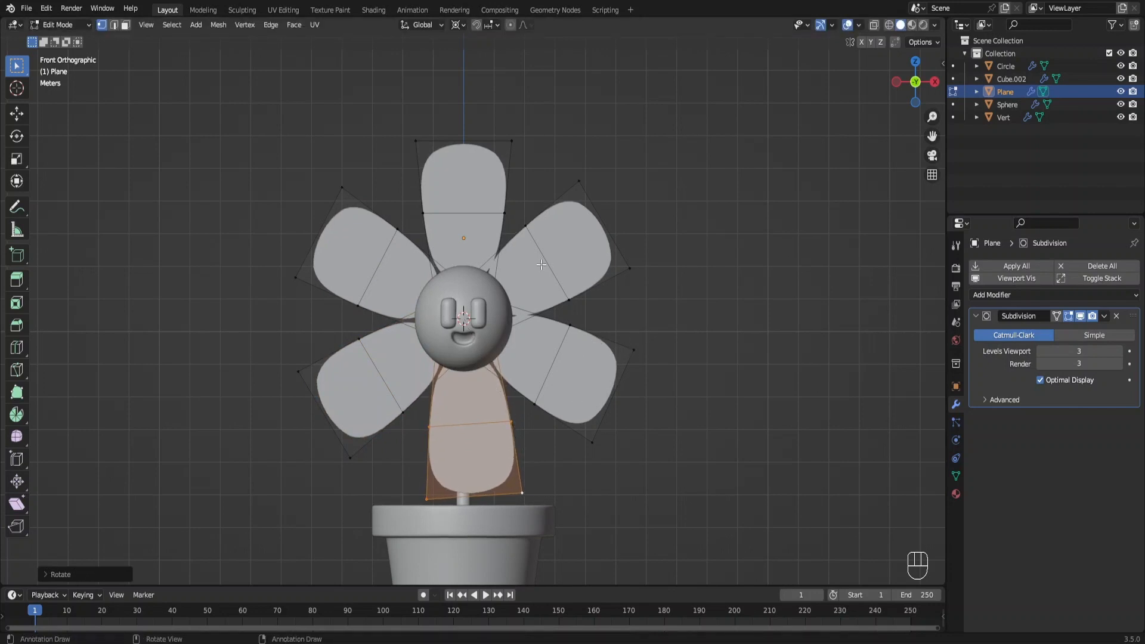
# Rotate the bottom, lower-left and upper-left petals together a few degrees clockwise around the head.
pyautogui.press('l')
pyautogui.press('l')
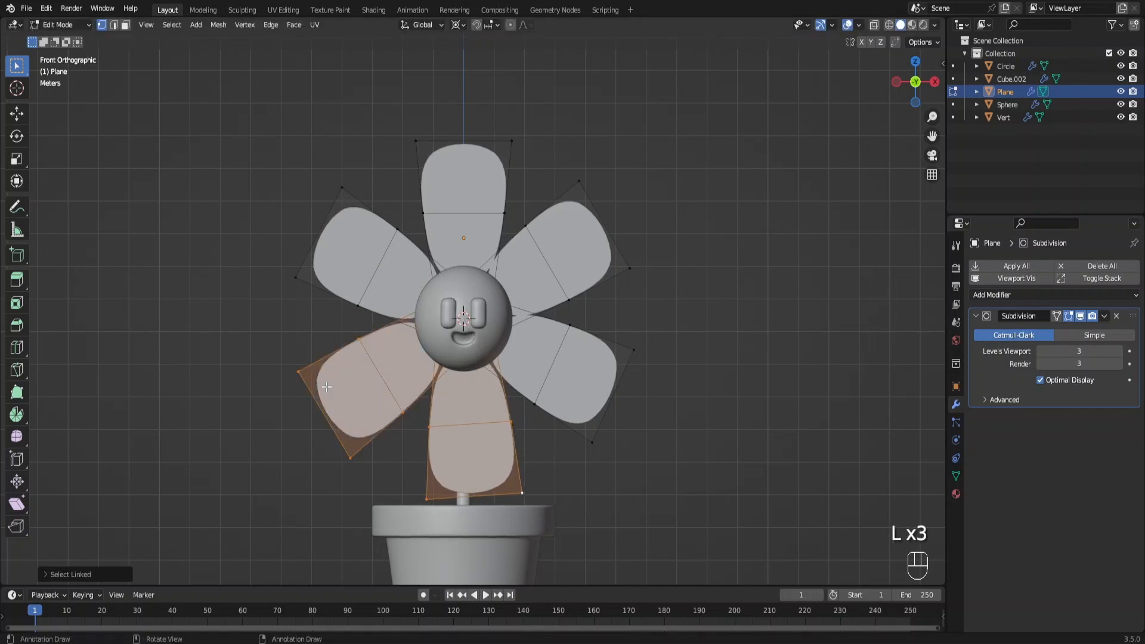
pyautogui.press('l')
pyautogui.press('r')
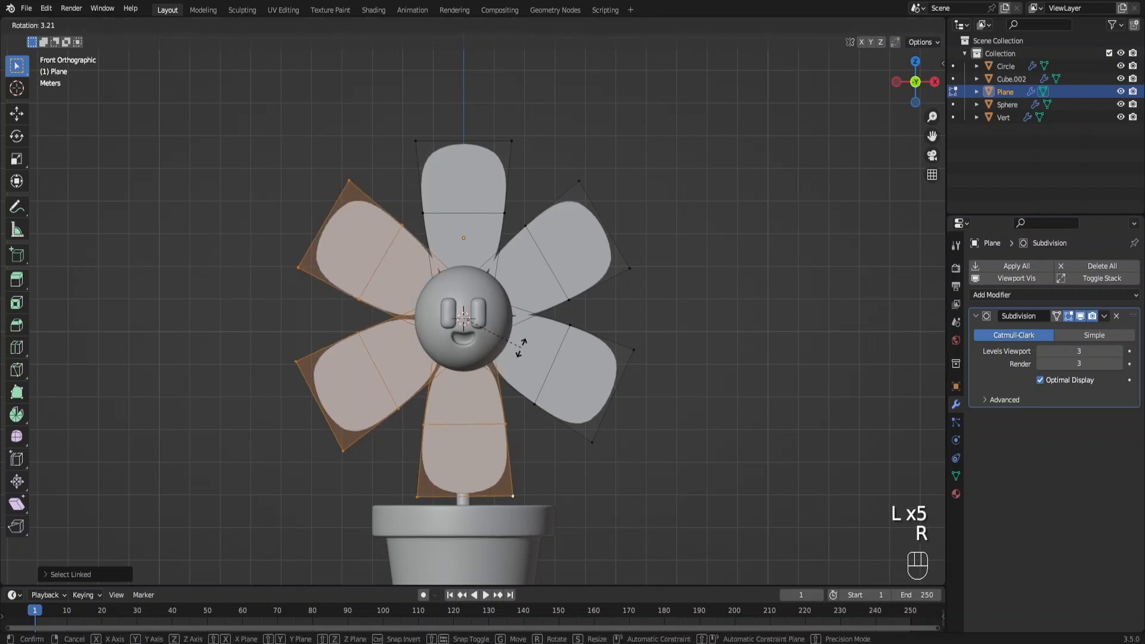
pyautogui.click(524, 346)
# Rotate the lower-left petal about 2° clockwise around the head and the bottom petal a few degrees clockwise.
pyautogui.click(349, 442)
pyautogui.press('l')
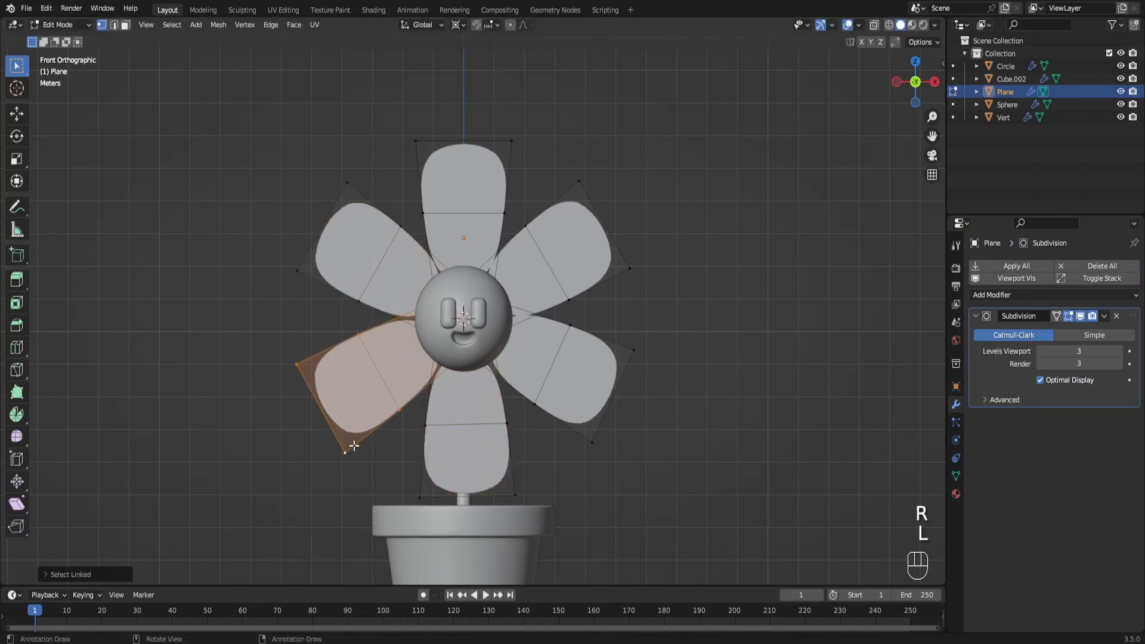
pyautogui.press('r')
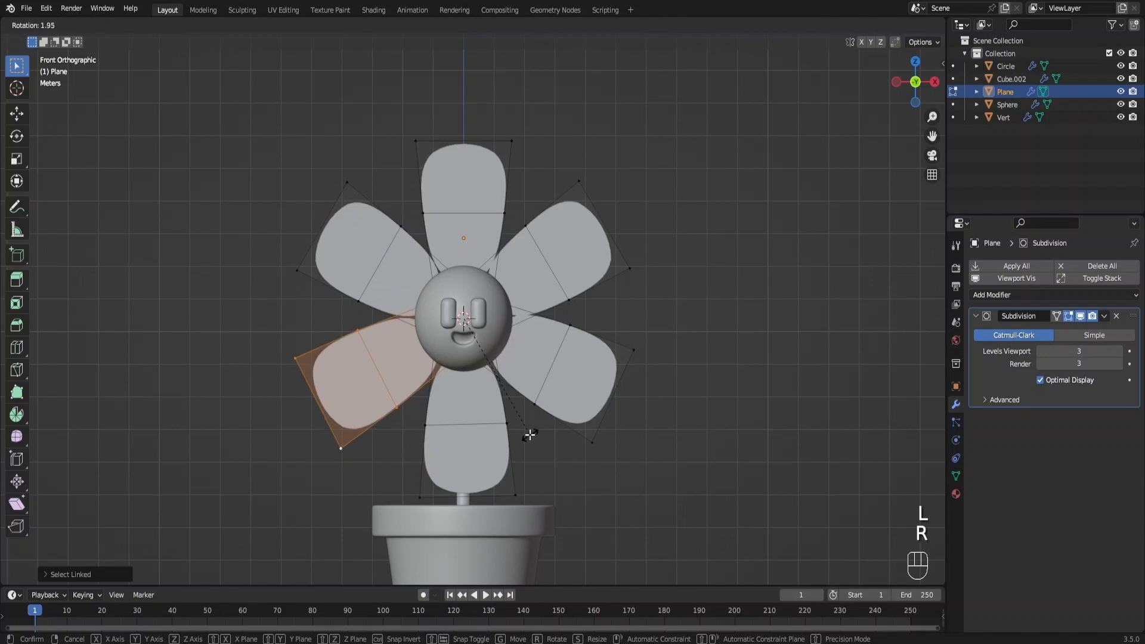
pyautogui.click(530, 436)
pyautogui.click(511, 447)
pyautogui.press('l')
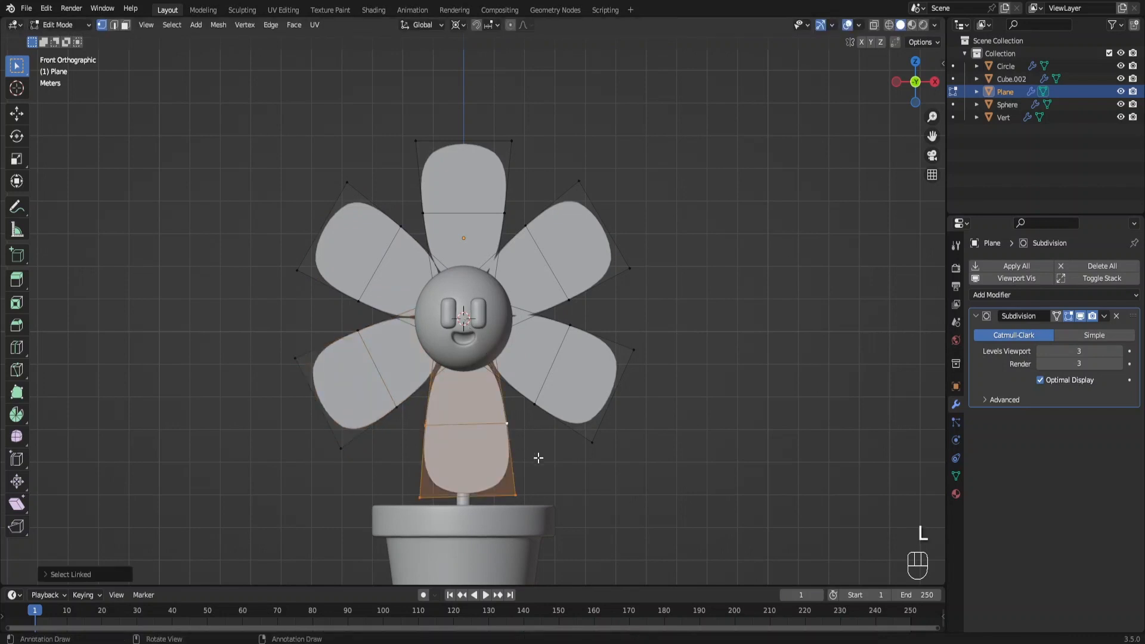
pyautogui.press('r')
pyautogui.click(539, 465)
# Rotate the lower-right petal about 5° clockwise around the head and the upper-right petal about 1.3° clockwise.
pyautogui.click(592, 444)
pyautogui.press('l')
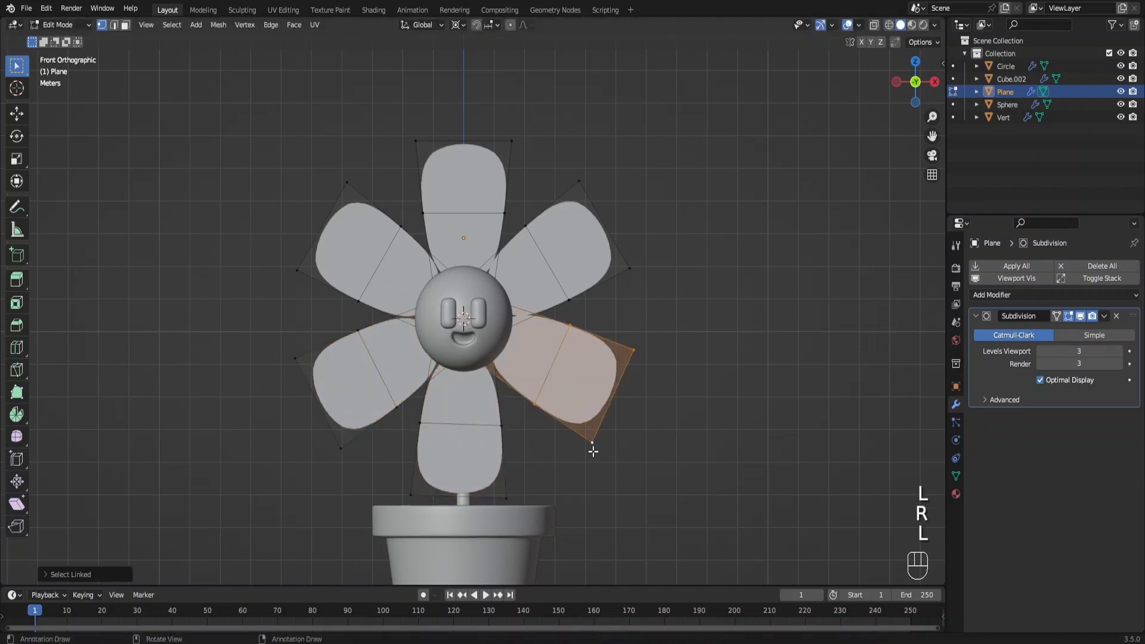
pyautogui.press('r')
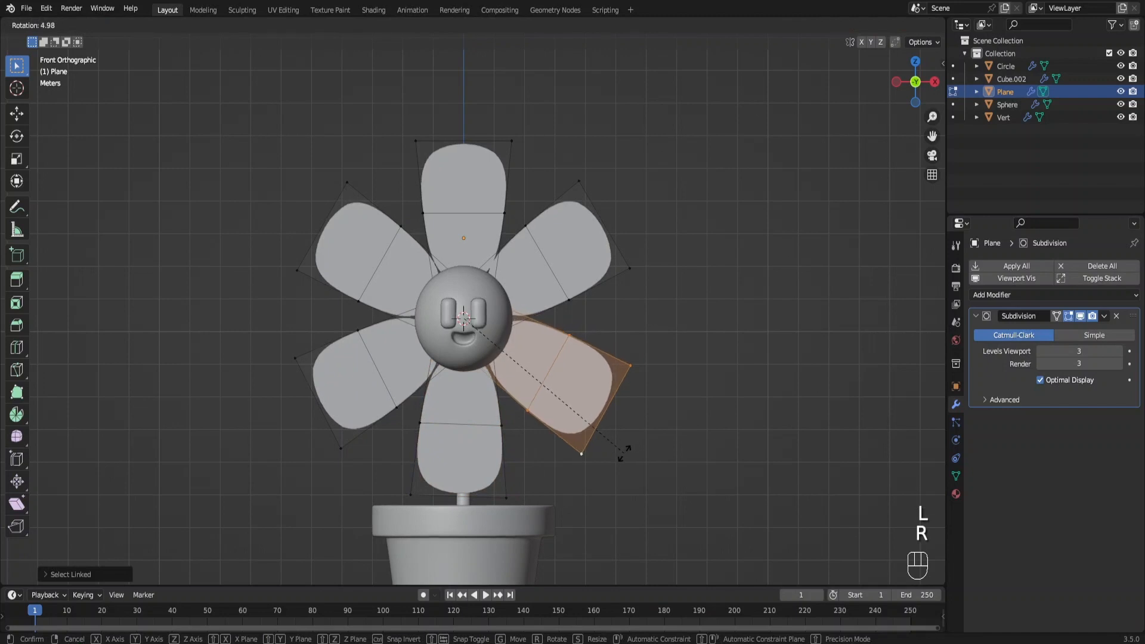
pyautogui.click(624, 453)
pyautogui.click(627, 269)
pyautogui.press('l')
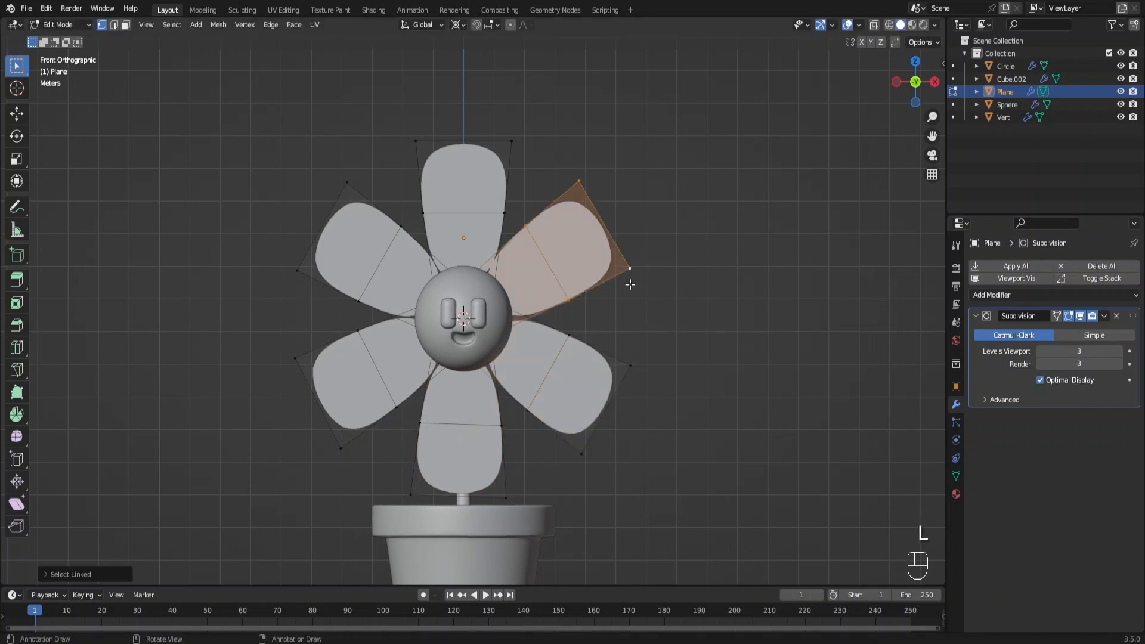
pyautogui.press('r')
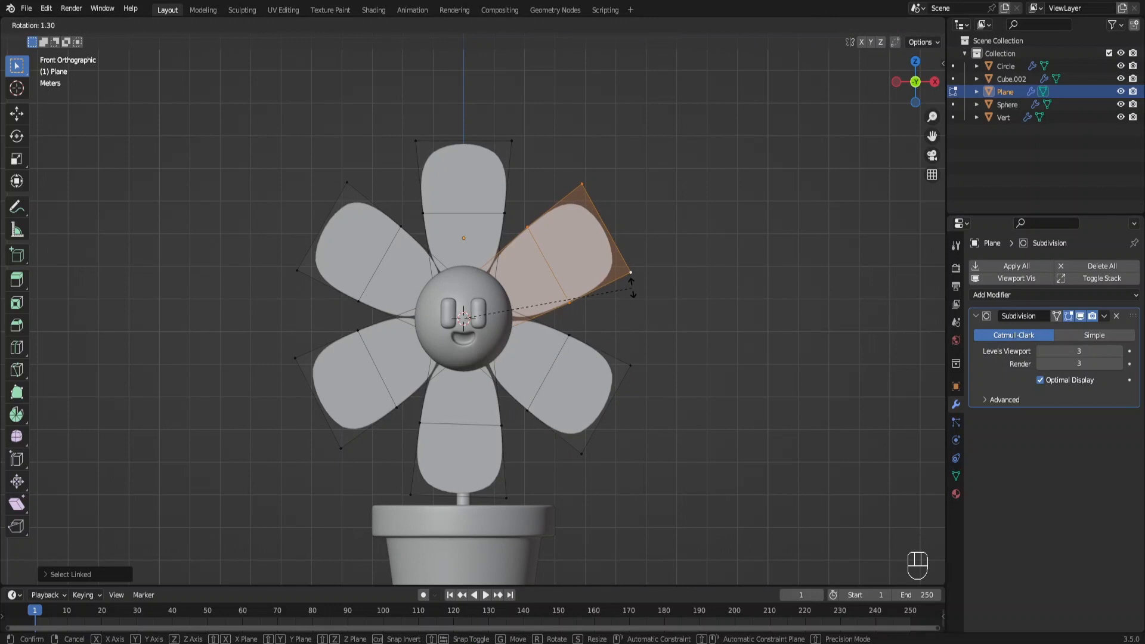
pyautogui.click(632, 286)
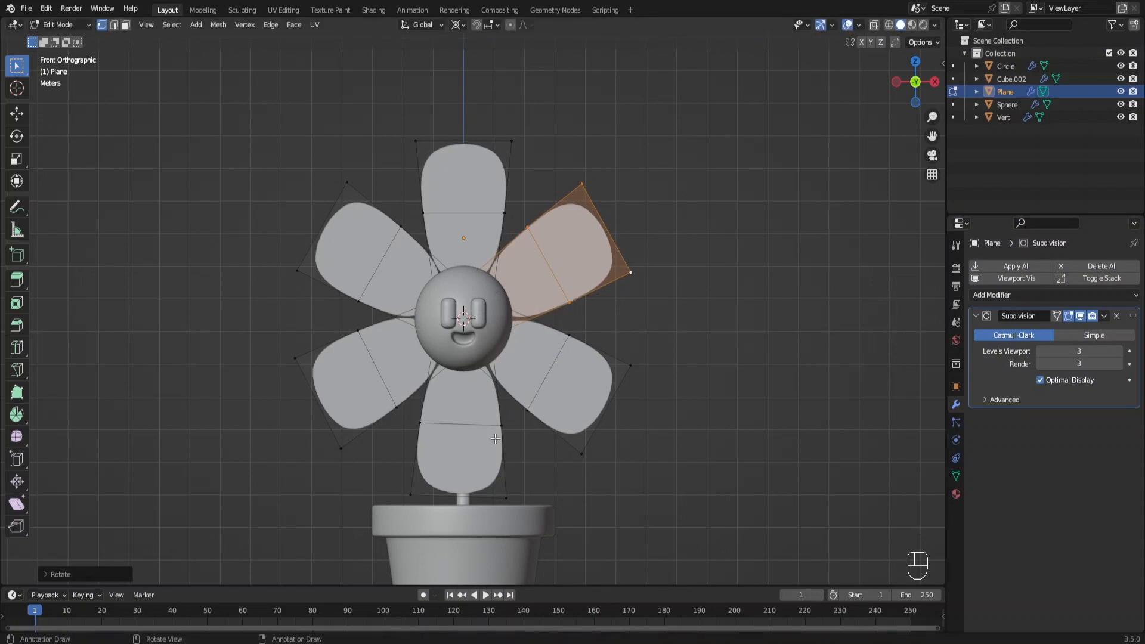
# Rotate the bottom, lower-left and upper-left petals together about 1.1° counter-clockwise around the head.
pyautogui.press('l')
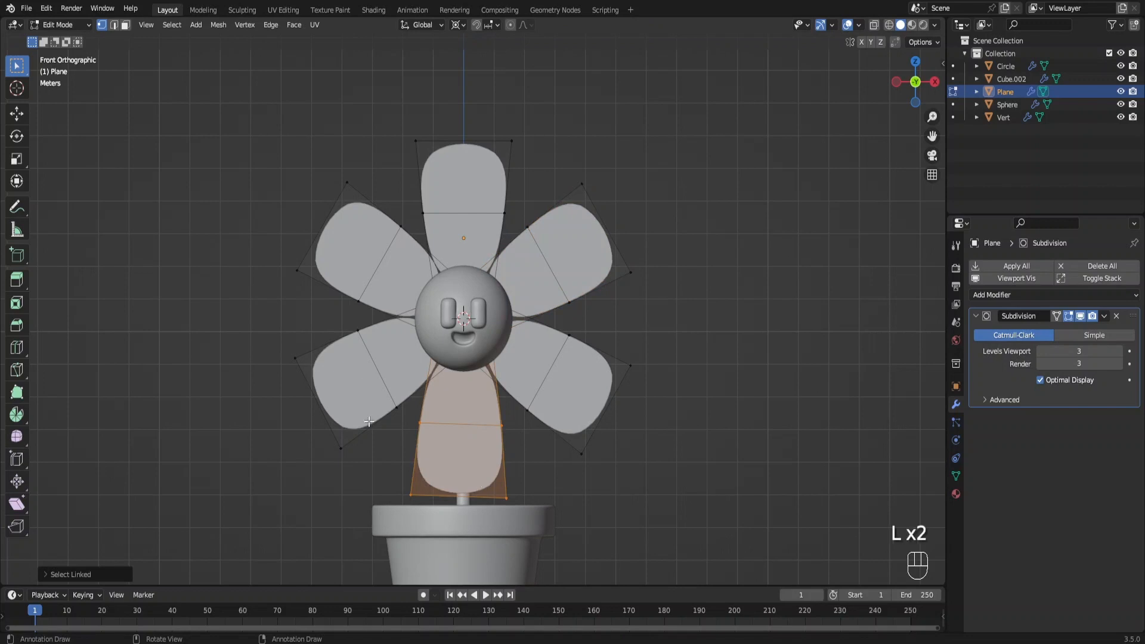
pyautogui.press('l')
pyautogui.press('l')
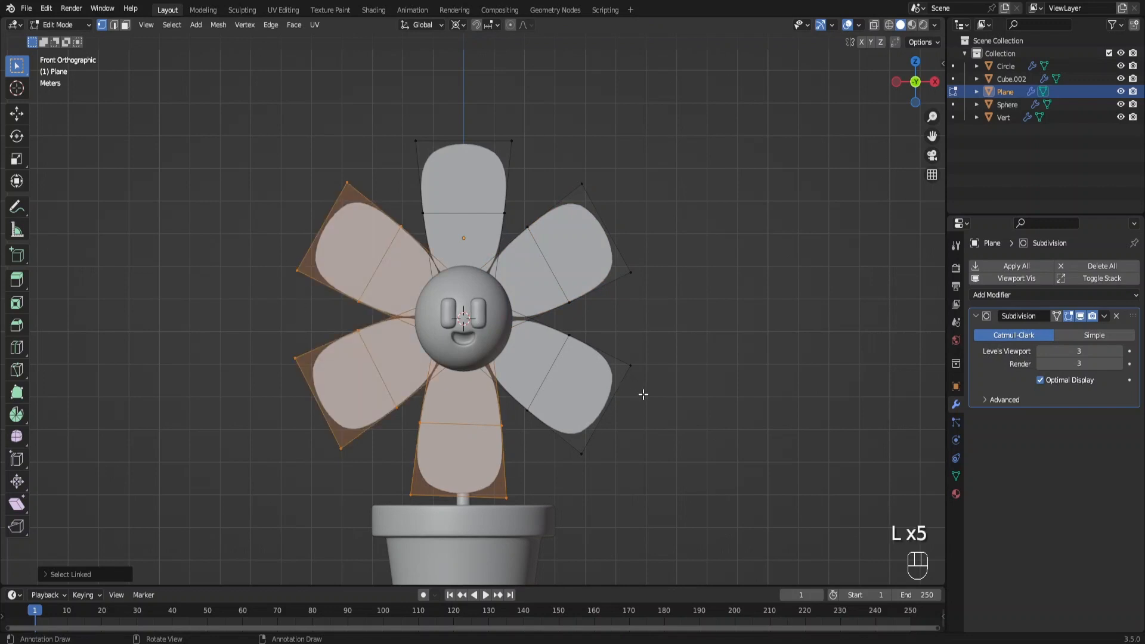
pyautogui.press('r')
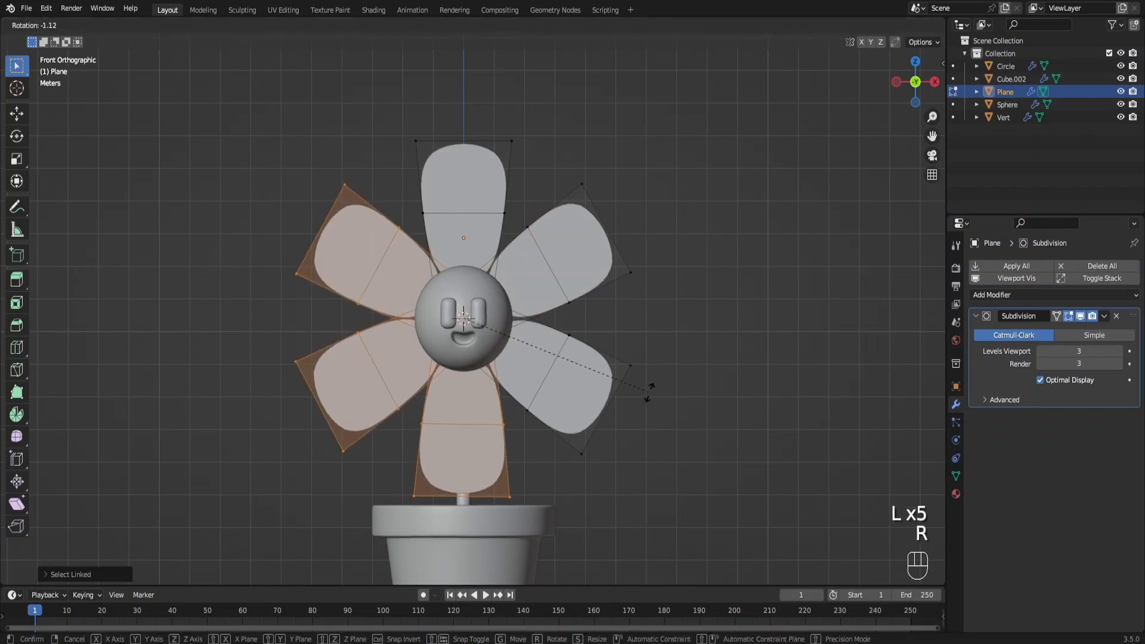
pyautogui.click(648, 392)
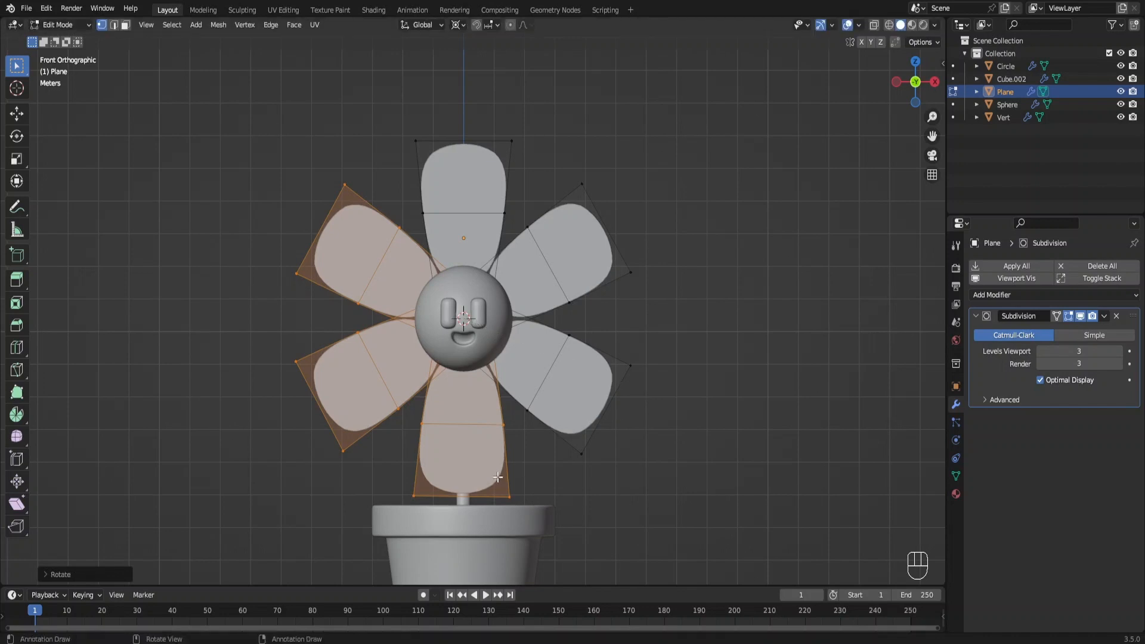
# Fine-tune the lower petals' spacing by rotating the lower-right and bottom petals about 1° counter-clockwise around the head.
pyautogui.click(588, 423)
pyautogui.press('l')
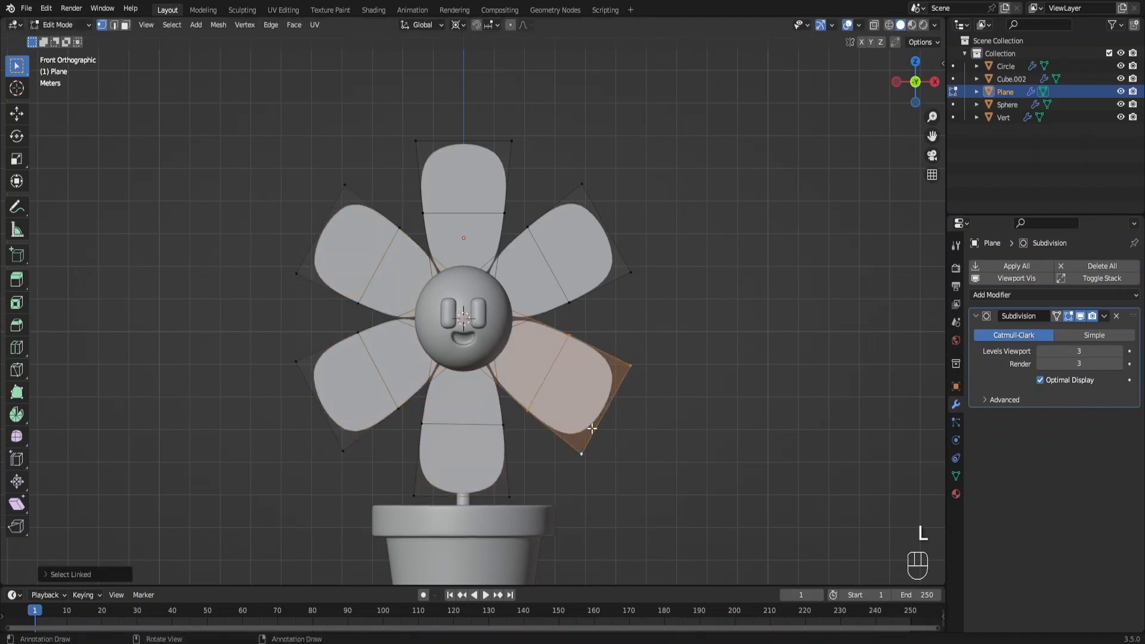
pyautogui.press('r')
pyautogui.click(547, 468)
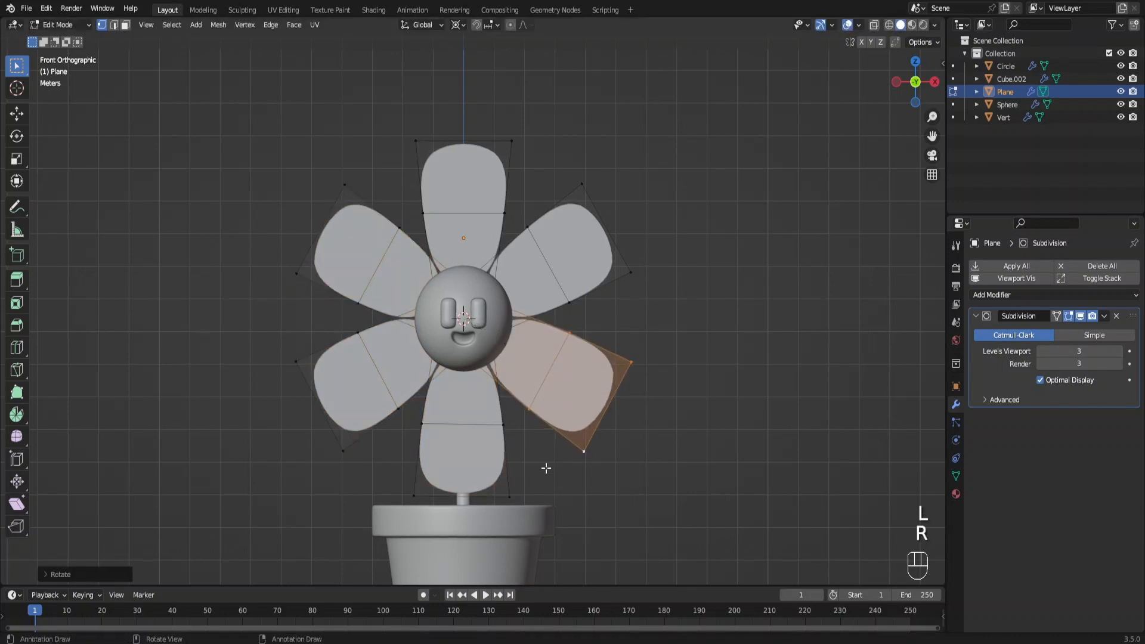
pyautogui.click(511, 492)
pyautogui.press('l')
pyautogui.press('r')
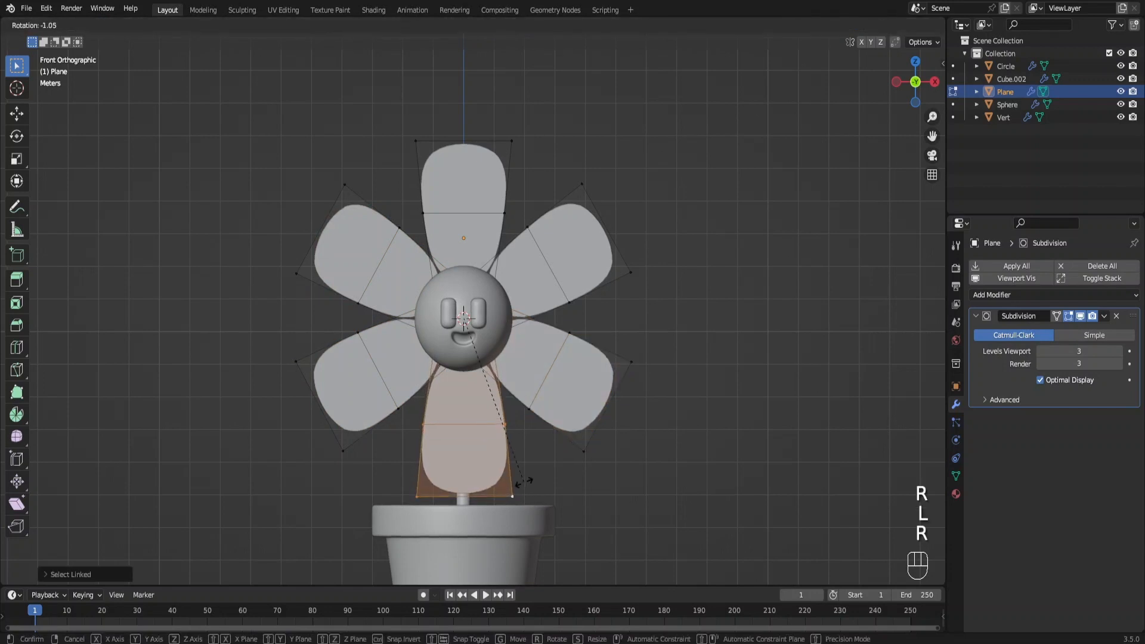
pyautogui.click(416, 449)
pyautogui.click(336, 443)
pyautogui.press('l')
pyautogui.press('r')
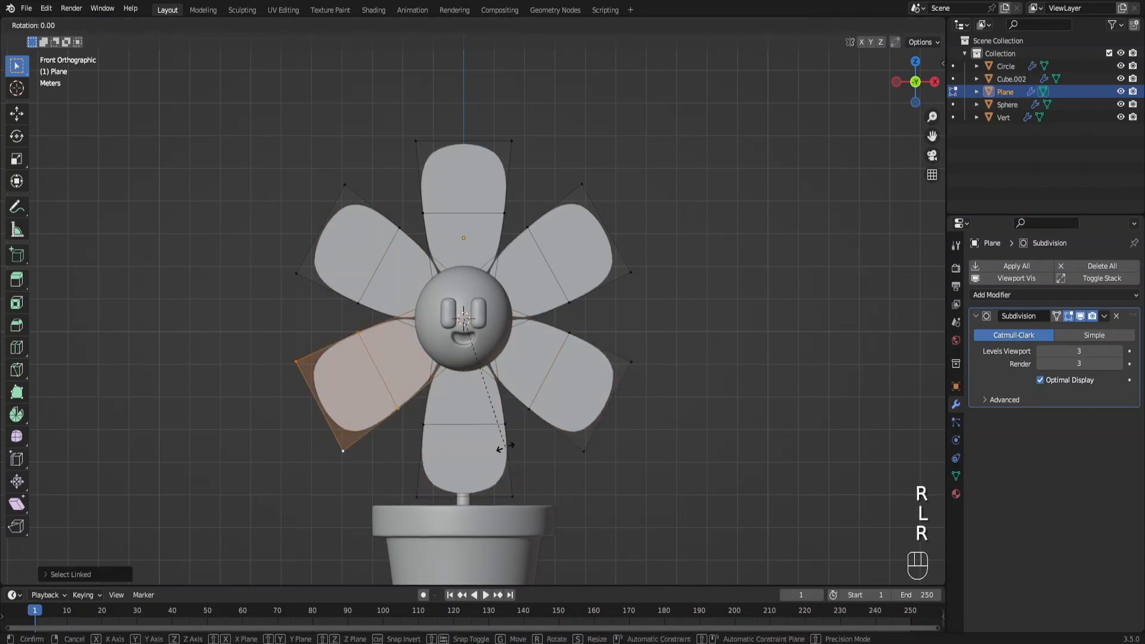
pyautogui.click(506, 446)
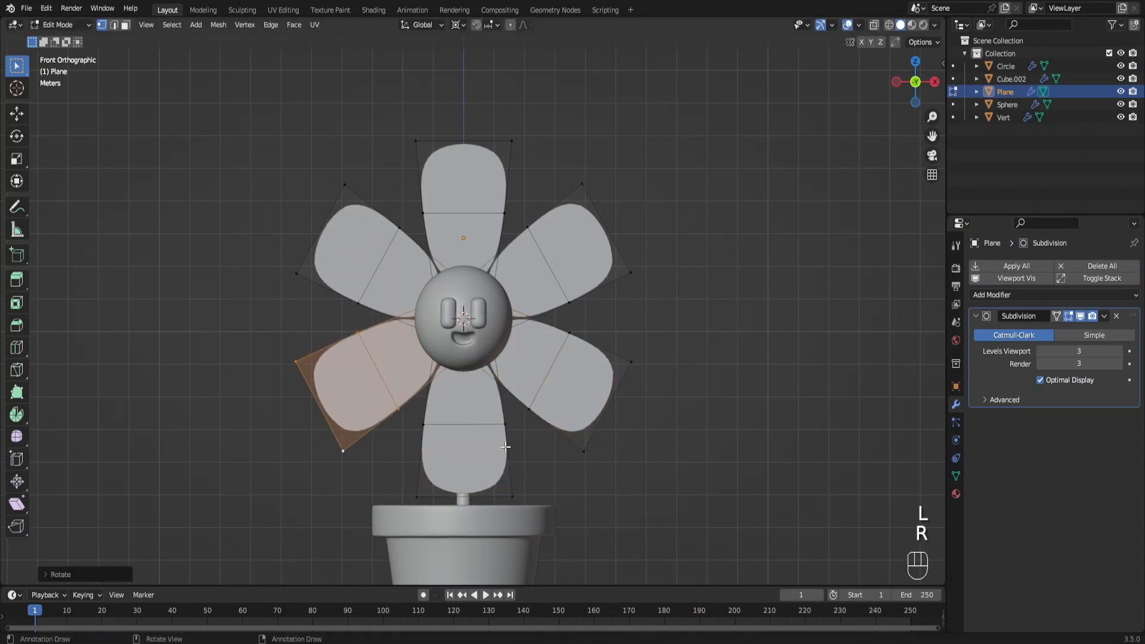
# Select the middle cross edge of all six petals and move them about 0.44 m forward along Y.
pyautogui.click(112, 25)
pyautogui.click(378, 358)
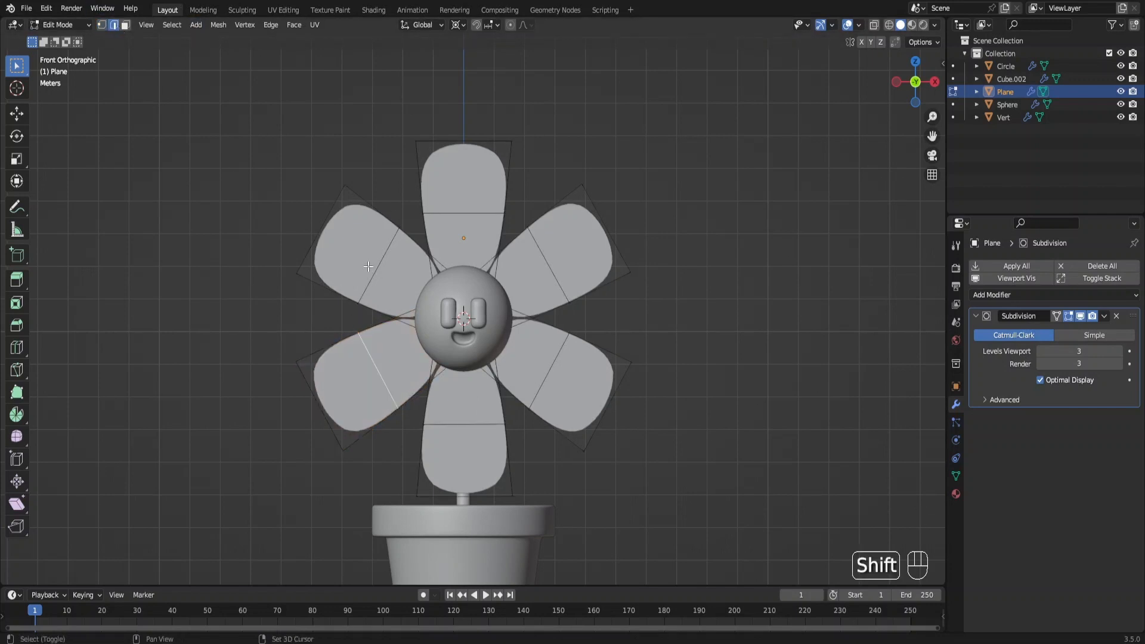
pyautogui.keyDown('shift'); pyautogui.click(468, 224); pyautogui.keyUp('shift')
pyautogui.keyDown('shift'); pyautogui.click(525, 287); pyautogui.keyUp('shift')
pyautogui.moveTo(525, 288); pyautogui.dragTo(587, 351, button='middle')
pyautogui.press('g')
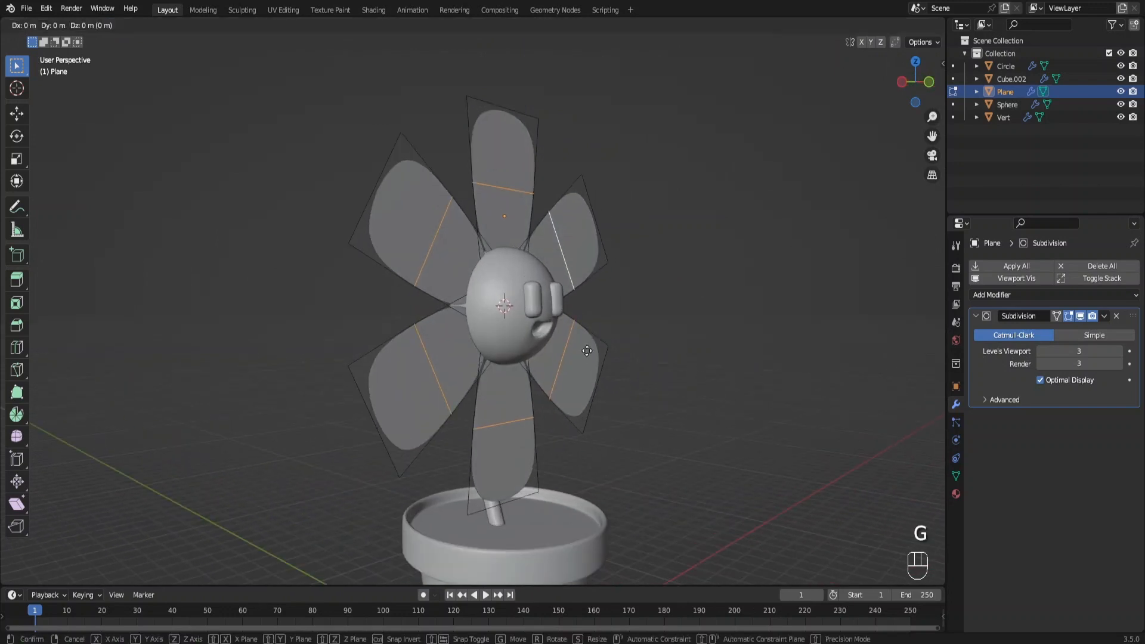
pyautogui.press('y')
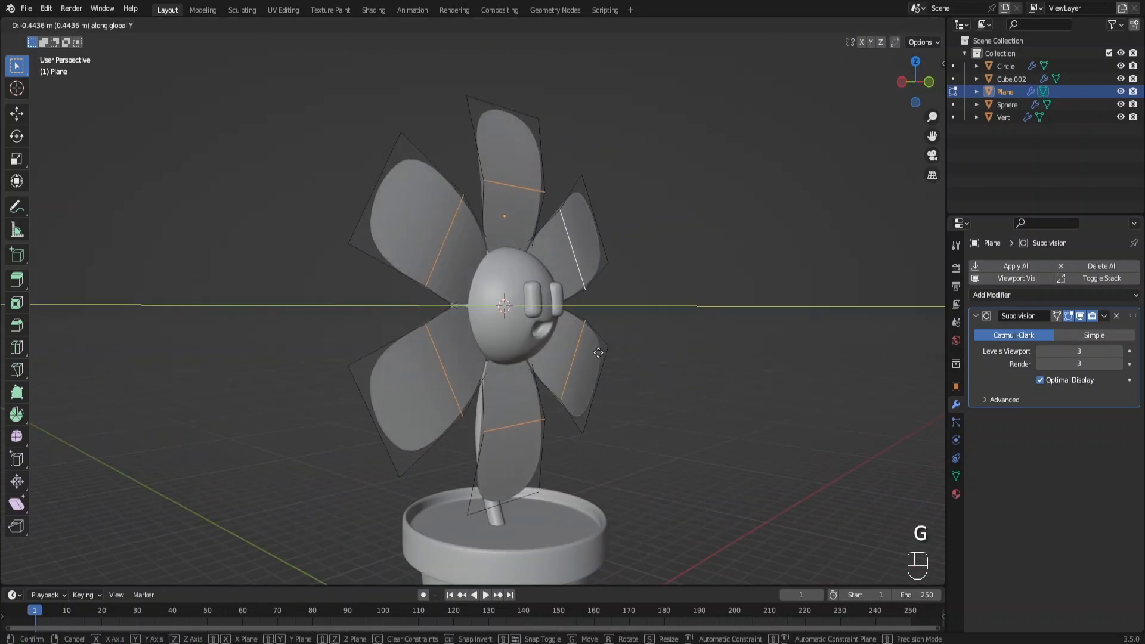
pyautogui.click(598, 353)
# Select all six petals and extrude them about 1.15 m along their normals to give them thickness.
pyautogui.press('a')
pyautogui.press('e')
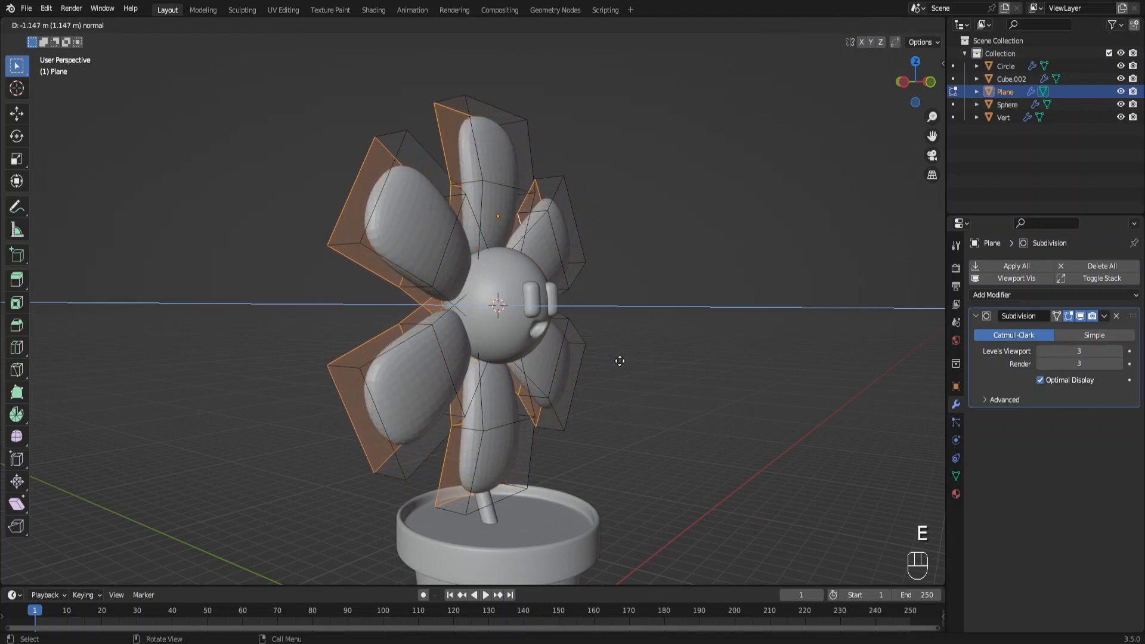
pyautogui.click(620, 361)
pyautogui.press('Tab')
# Set the pivot to Individual Origins and scale all six petals up by about 1.1.
pyautogui.press('KP_1')
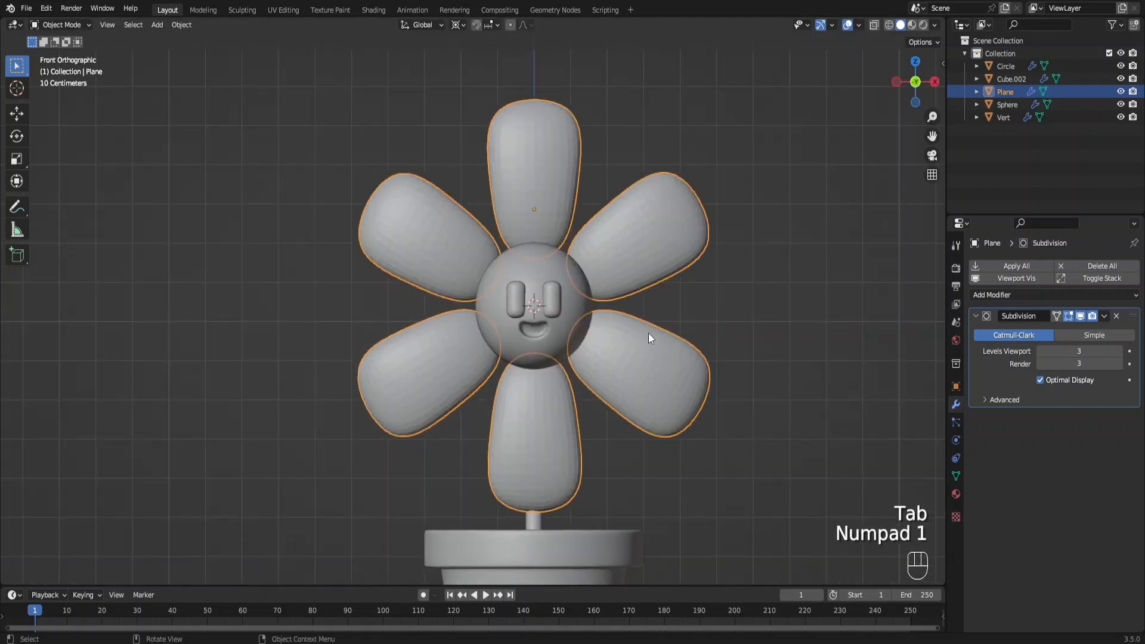
pyautogui.keyDown('shift'); pyautogui.moveTo(679, 325); pyautogui.dragTo(607, 320, button='middle'); pyautogui.keyUp('shift')
pyautogui.press('Tab')
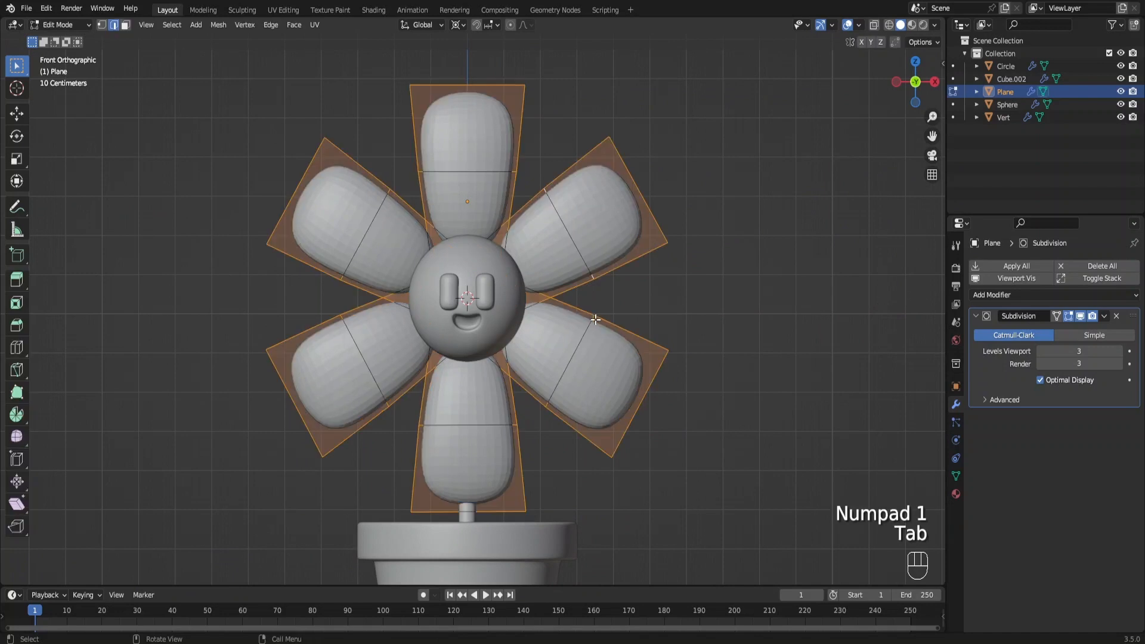
pyautogui.press('a')
pyautogui.click(457, 26)
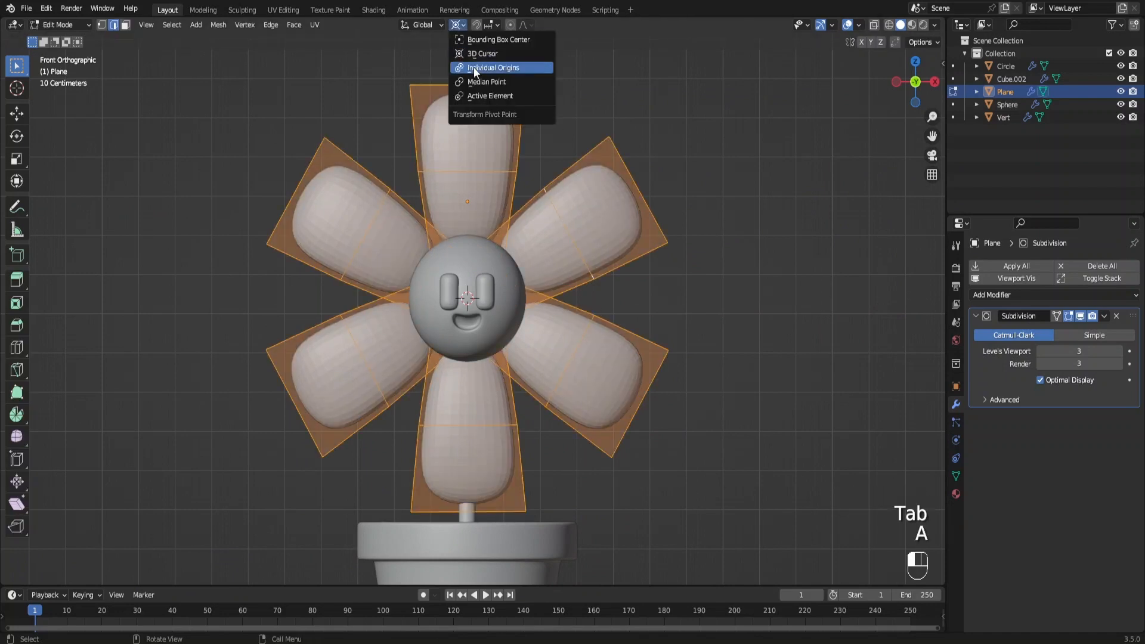
pyautogui.click(474, 67)
pyautogui.press('s')
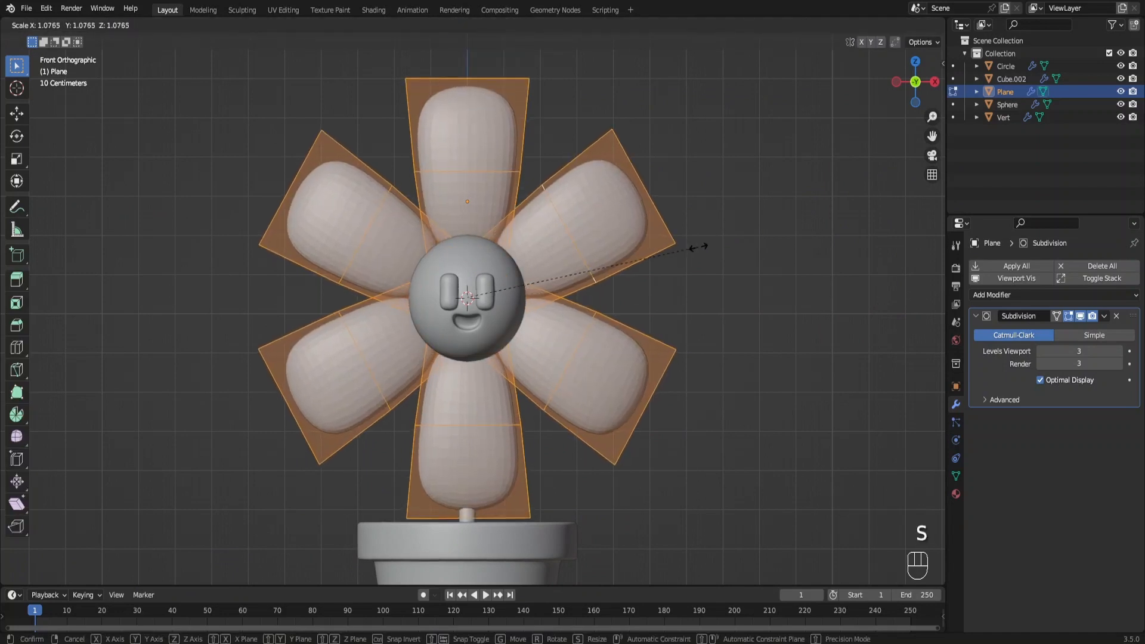
pyautogui.click(703, 246)
# Shade the petals smooth and look at the flower from above.
pyautogui.press('Tab')
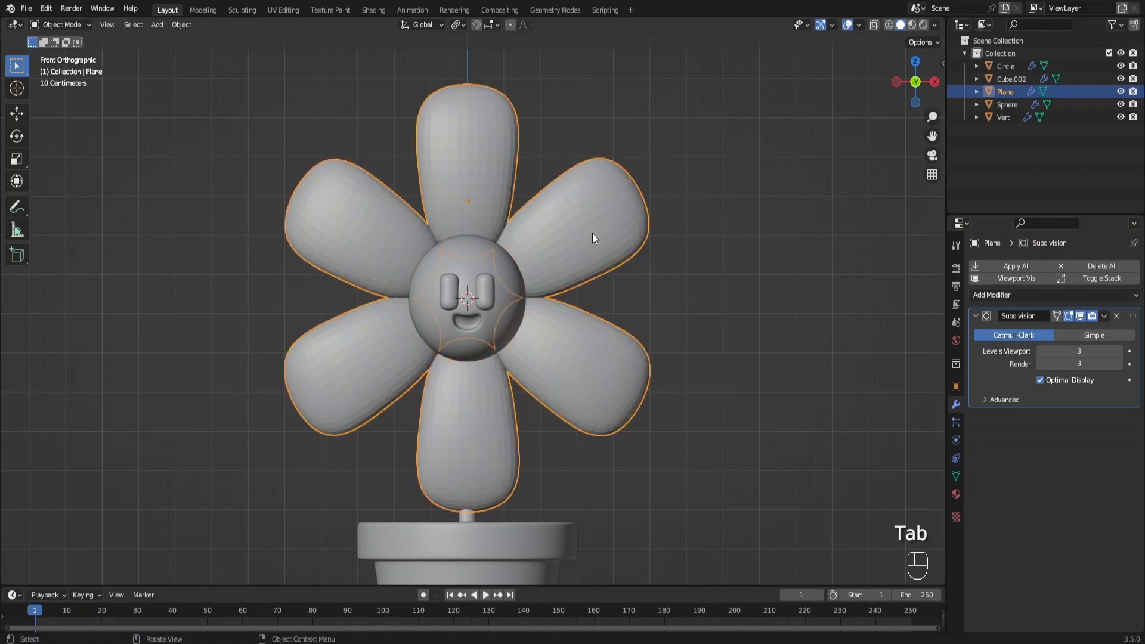
pyautogui.rightClick(592, 233)
pyautogui.click(540, 60)
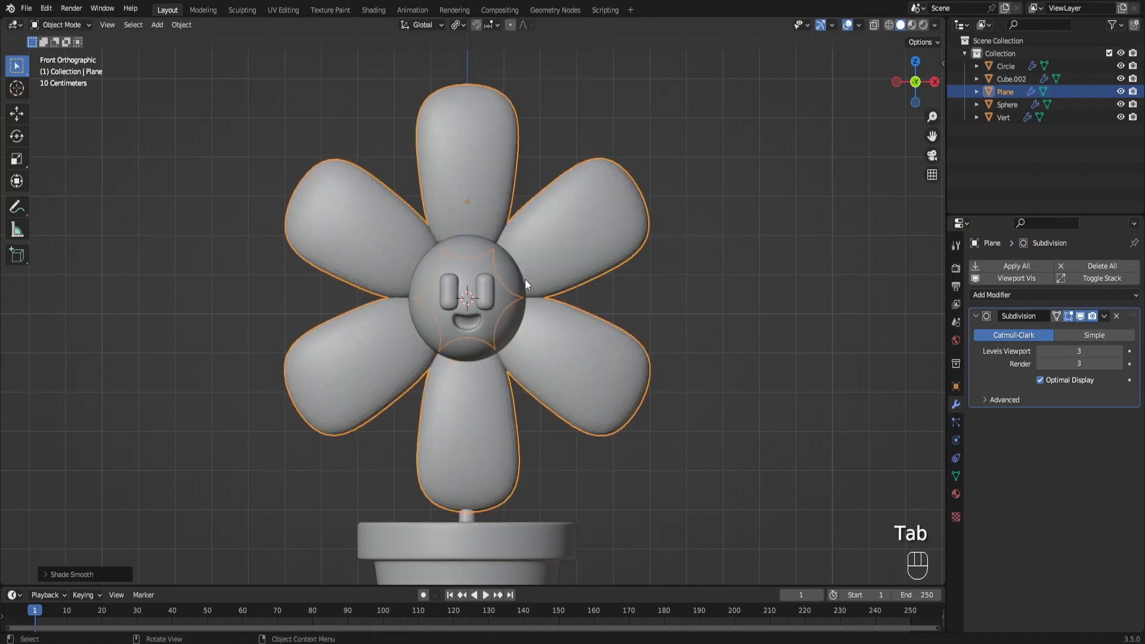
pyautogui.press('KP_7')
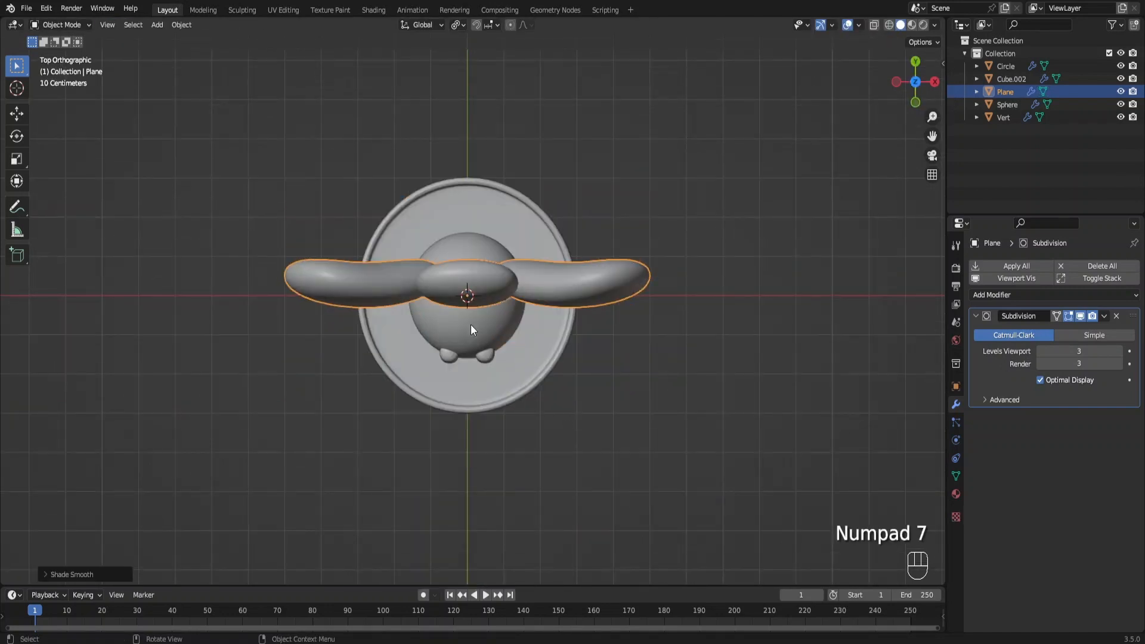
pyautogui.click(471, 324)
pyautogui.keyDown('shift'); pyautogui.click(487, 358); pyautogui.keyUp('shift')
pyautogui.press('s')
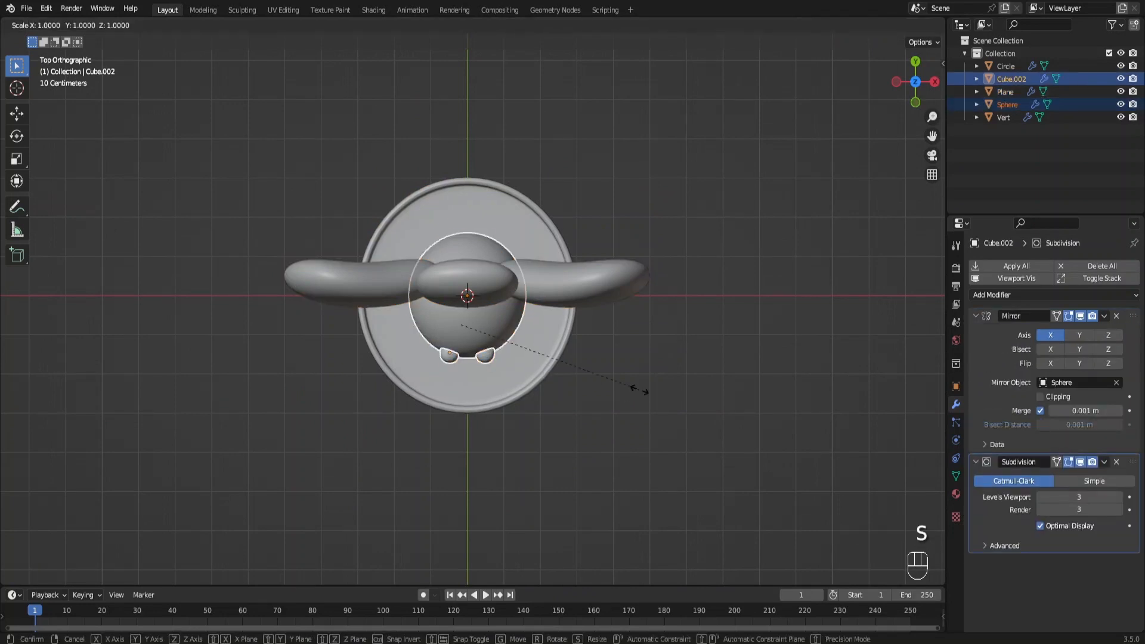
pyautogui.press('y')
pyautogui.rightClick(483, 356)
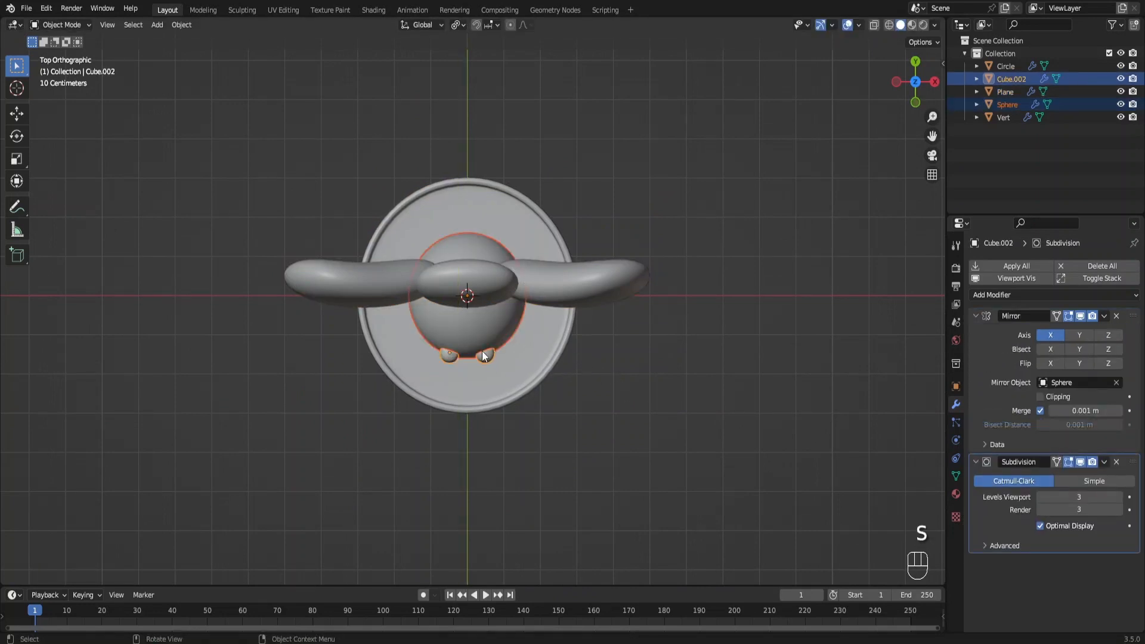
# Flatten the head sphere along Y to about three quarters of its depth.
pyautogui.click(478, 335)
pyautogui.press('s')
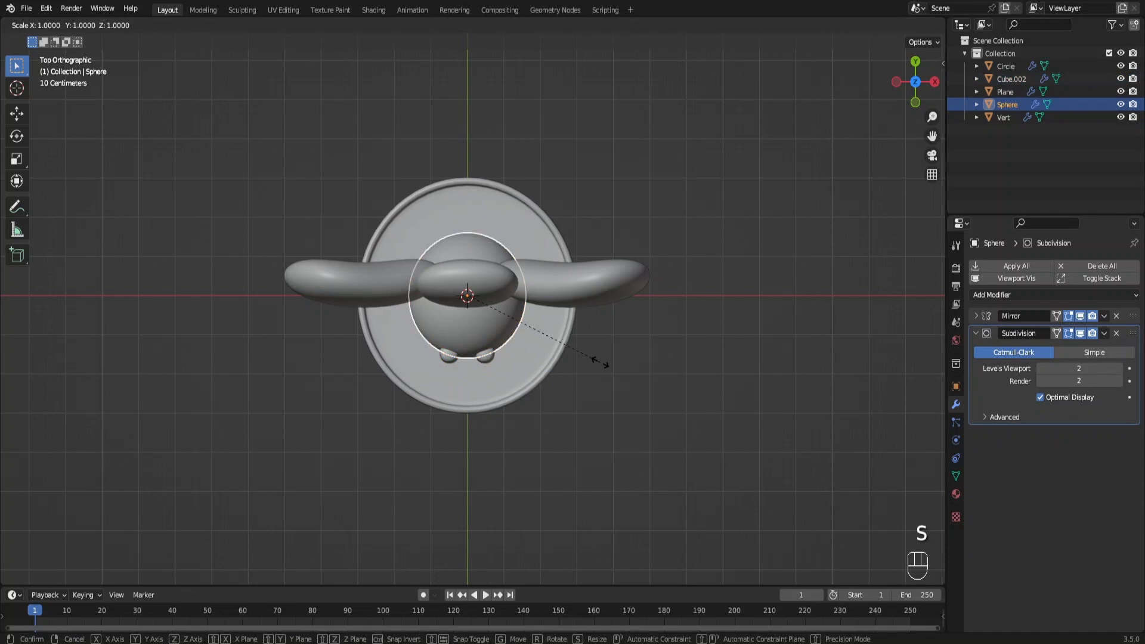
pyautogui.press('y')
pyautogui.click(559, 336)
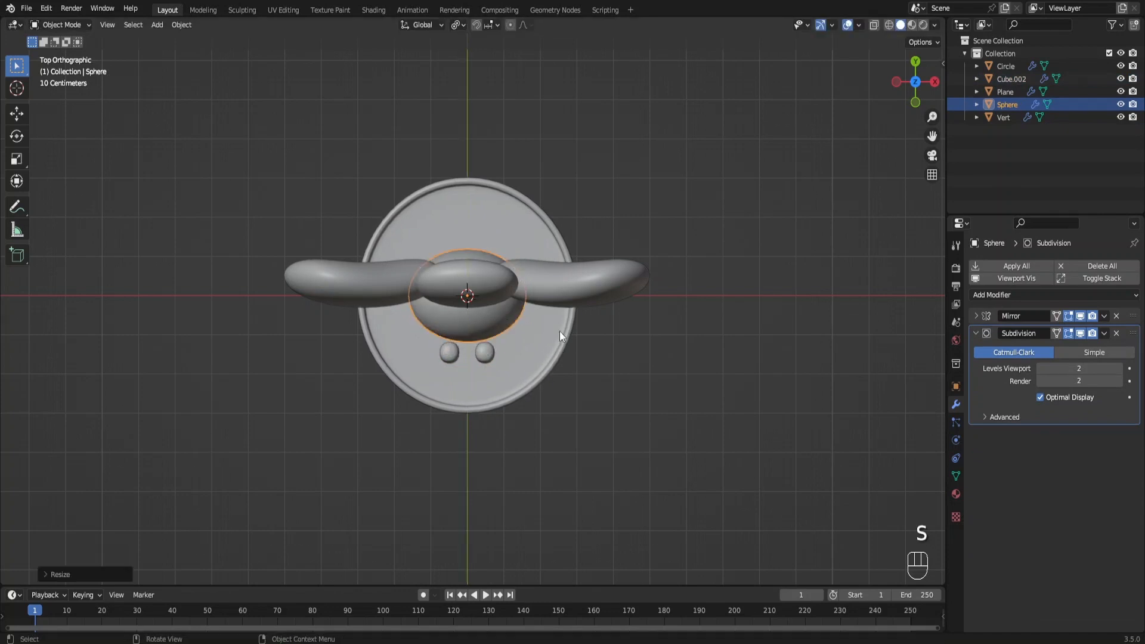
# Move the eyes back along Y so they sit on the surface of the flattened head.
pyautogui.moveTo(559, 336); pyautogui.dragTo(435, 320, button='middle')
pyautogui.click(477, 309)
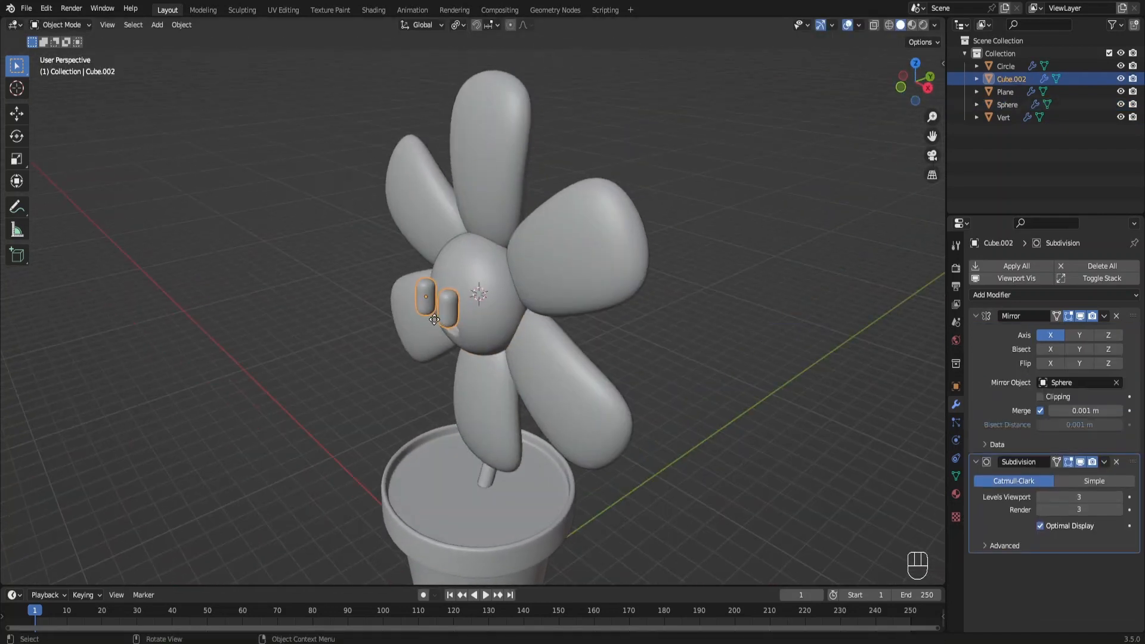
pyautogui.press('g')
pyautogui.click(509, 315)
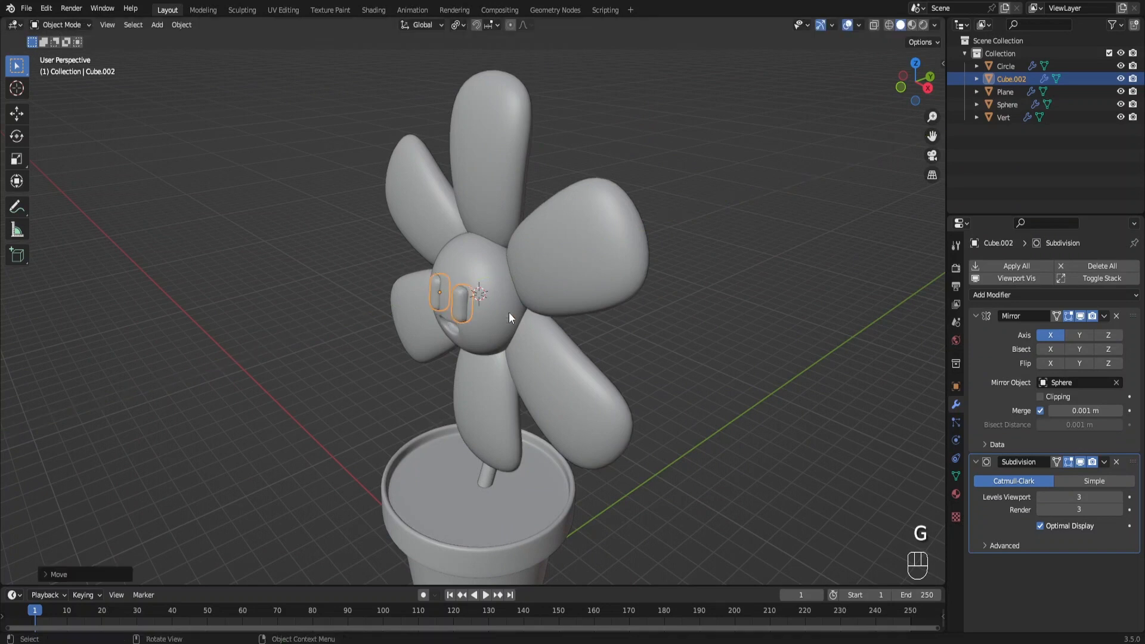
pyautogui.press('KP_1')
pyautogui.click(704, 294)
# Scale the pot and stem together by about 1.39 and move them about 4.3 m down along Z.
pyautogui.scroll(-3, 579, 313)
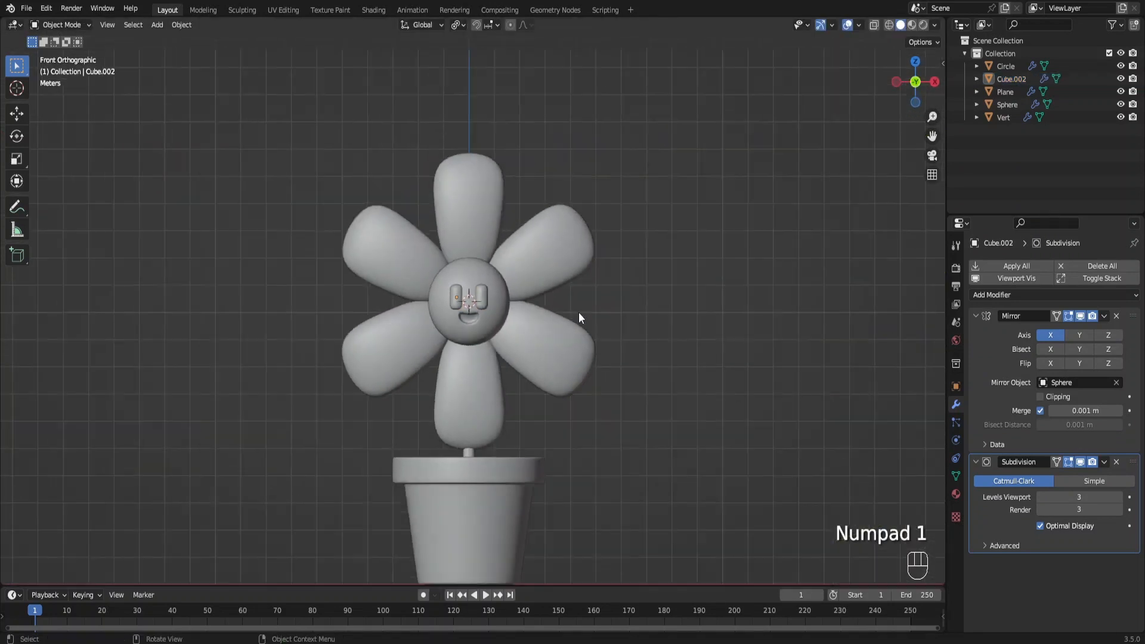
pyautogui.keyDown('shift'); pyautogui.scroll(-2, 555, 321); pyautogui.keyUp('shift')
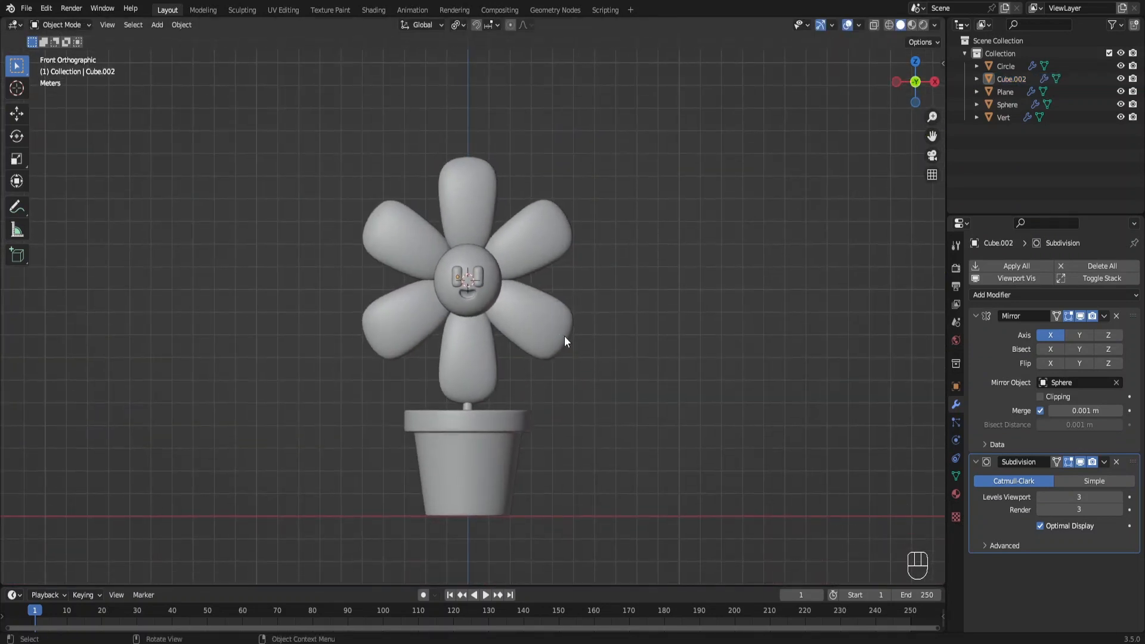
pyautogui.moveTo(543, 497); pyautogui.dragTo(447, 412)
pyautogui.scroll(-3, 491, 422)
pyautogui.keyDown('shift'); pyautogui.scroll(-2, 541, 399); pyautogui.keyUp('shift')
pyautogui.press('s')
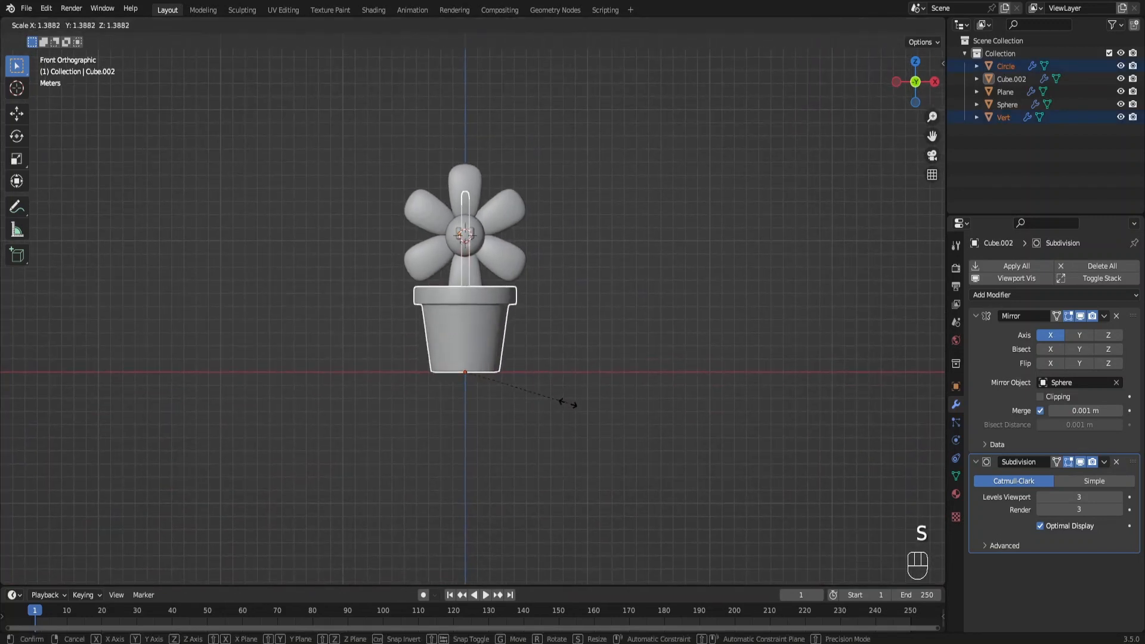
pyautogui.click(566, 397)
pyautogui.press('g')
pyautogui.press('z')
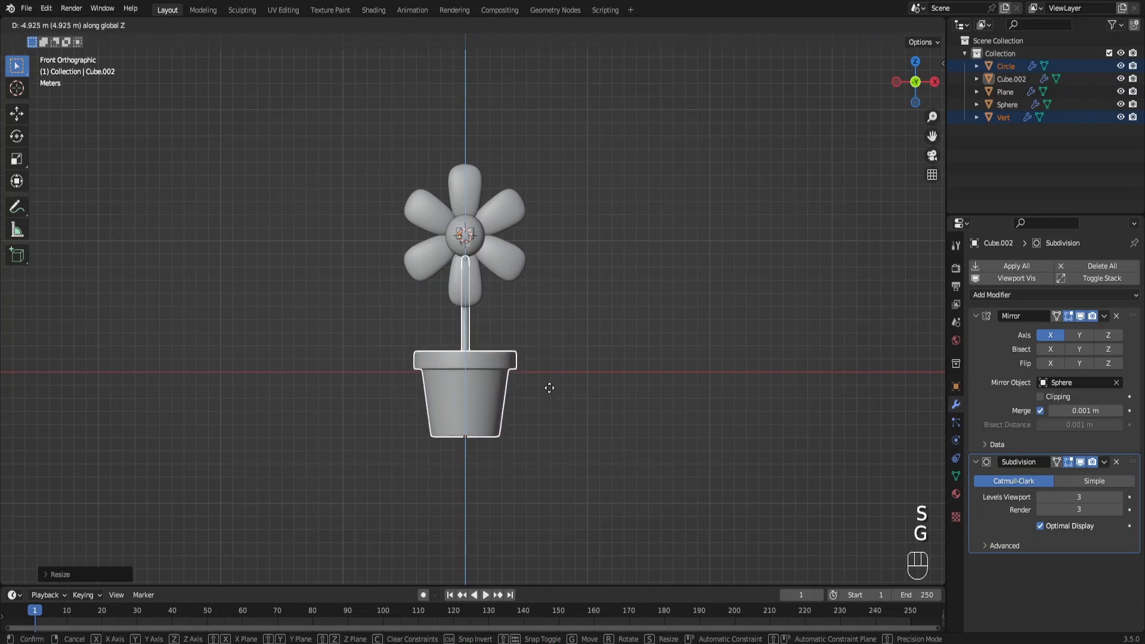
pyautogui.click(550, 389)
# Move only the pot about 1.4 m further down along Z.
pyautogui.click(495, 354)
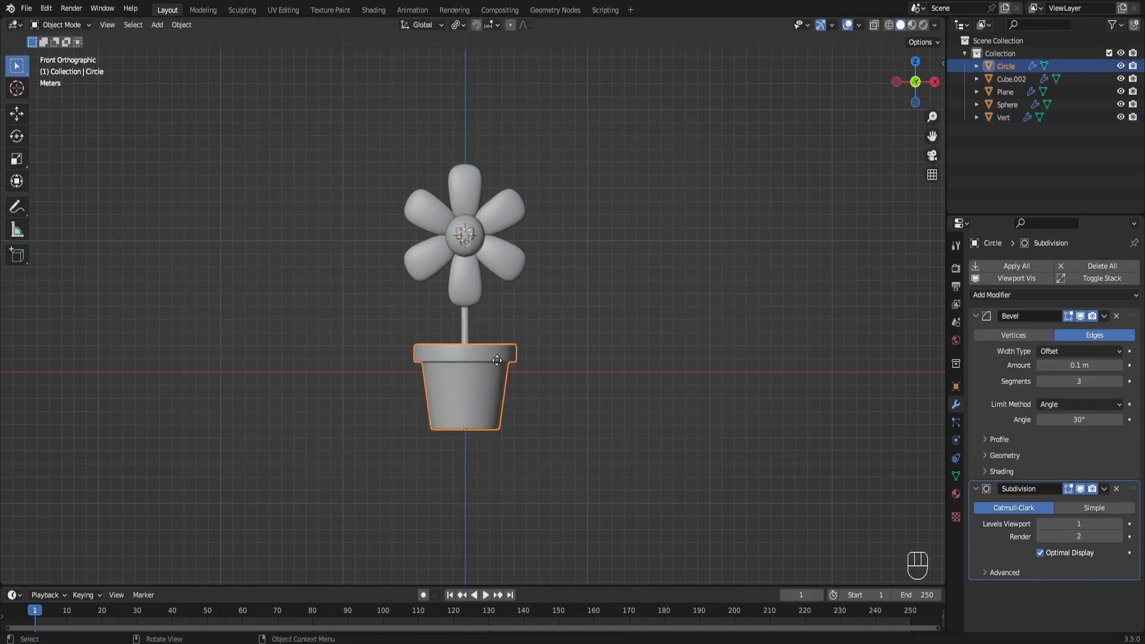
pyautogui.press('g')
pyautogui.press('z')
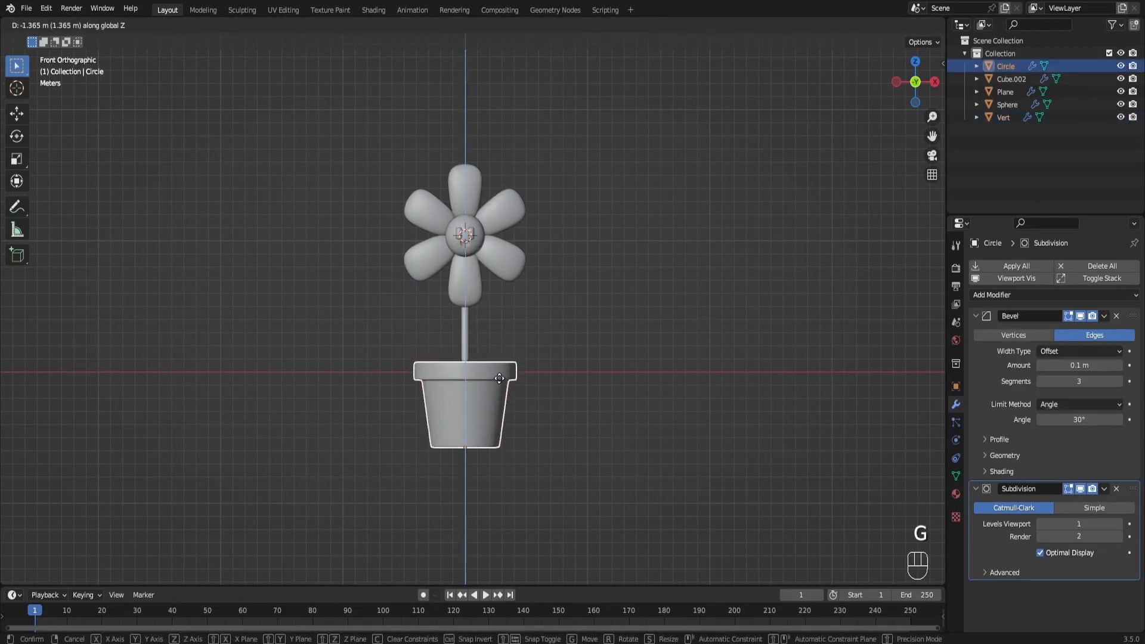
pyautogui.click(498, 377)
# Select the stem's lowest vertex and move it down along Z into the pot.
pyautogui.click(464, 350)
pyautogui.press('Tab')
pyautogui.hotkey('alt', 'z')
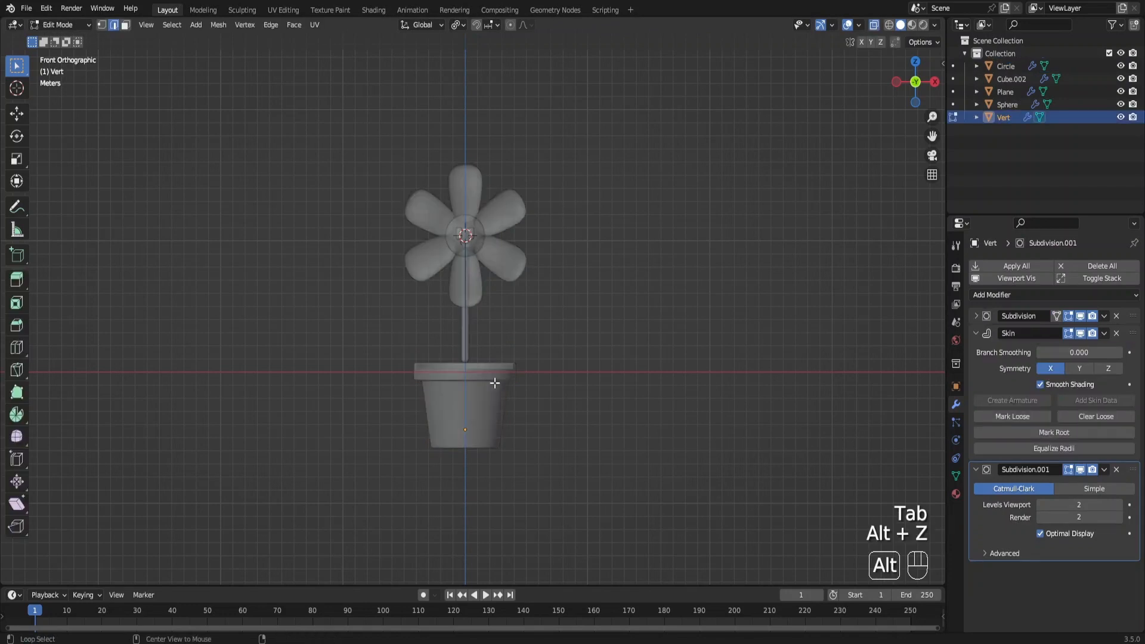
pyautogui.keyDown('alt'); pyautogui.click(495, 383); pyautogui.keyUp('alt')
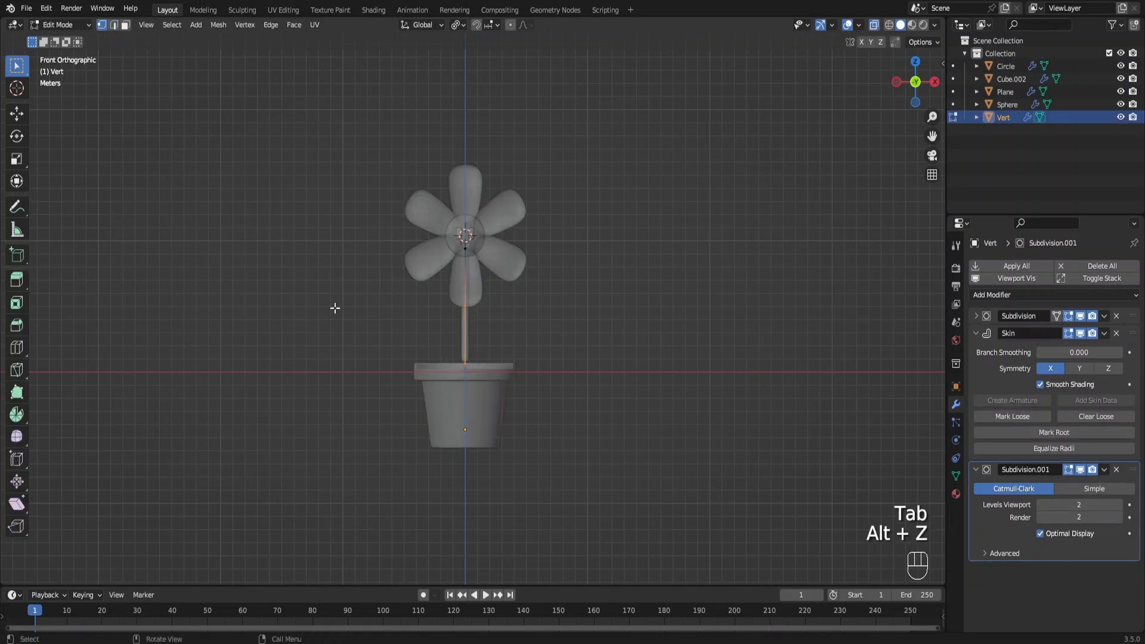
pyautogui.moveTo(403, 344); pyautogui.dragTo(525, 421)
pyautogui.moveTo(516, 401); pyautogui.dragTo(427, 300)
pyautogui.hotkey('alt', 'z')
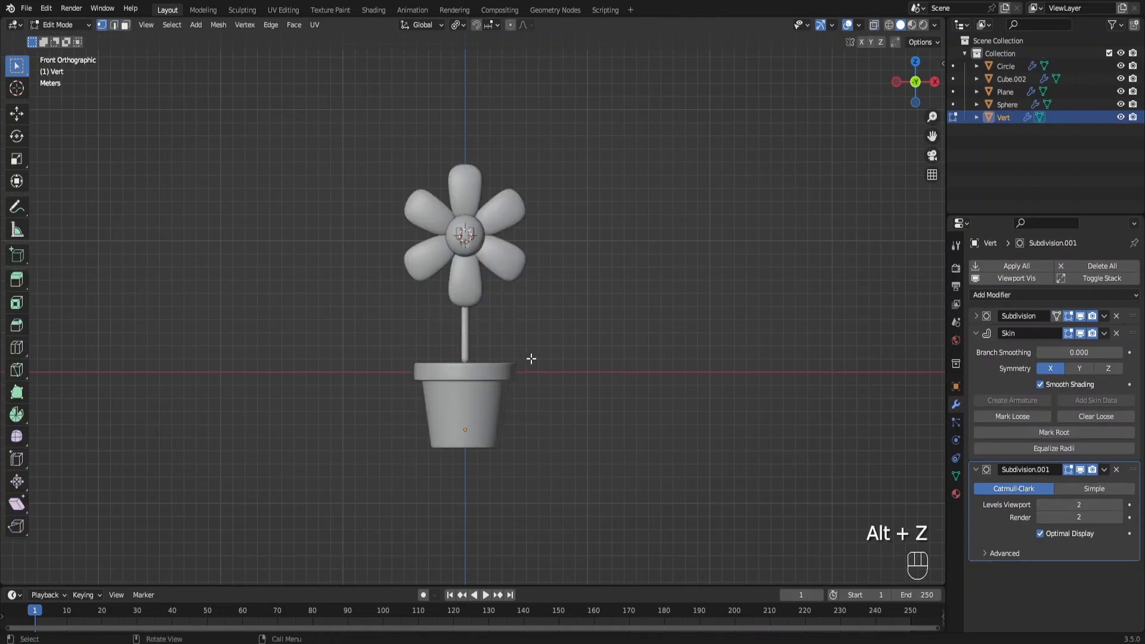
pyautogui.moveTo(532, 359); pyautogui.dragTo(483, 380, button='middle')
pyautogui.press('g')
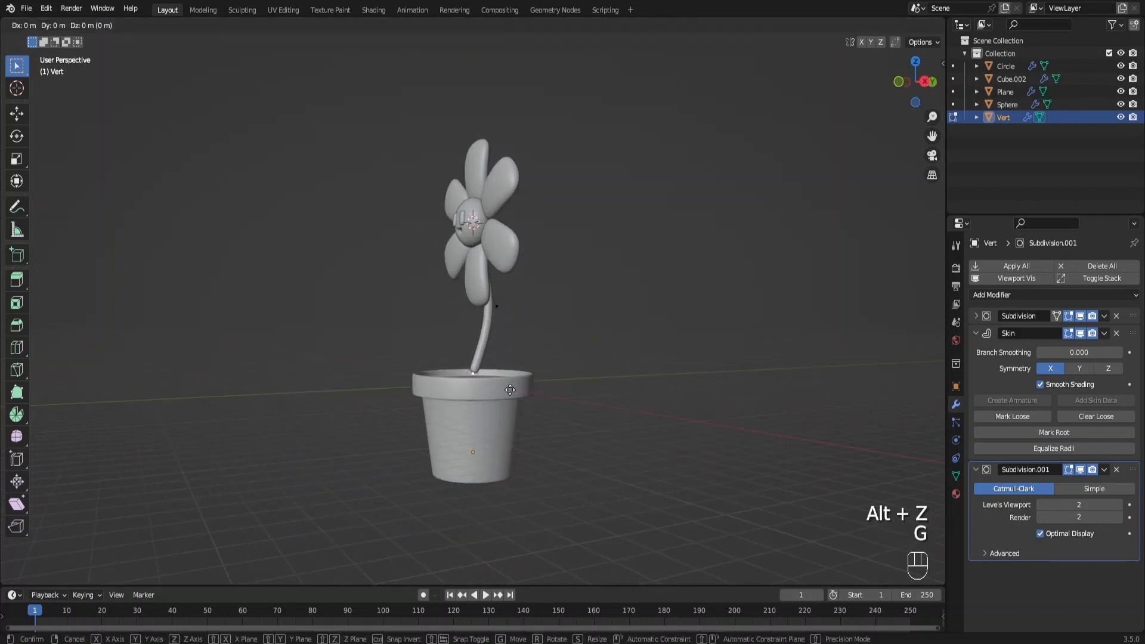
pyautogui.press('z')
pyautogui.click(508, 409)
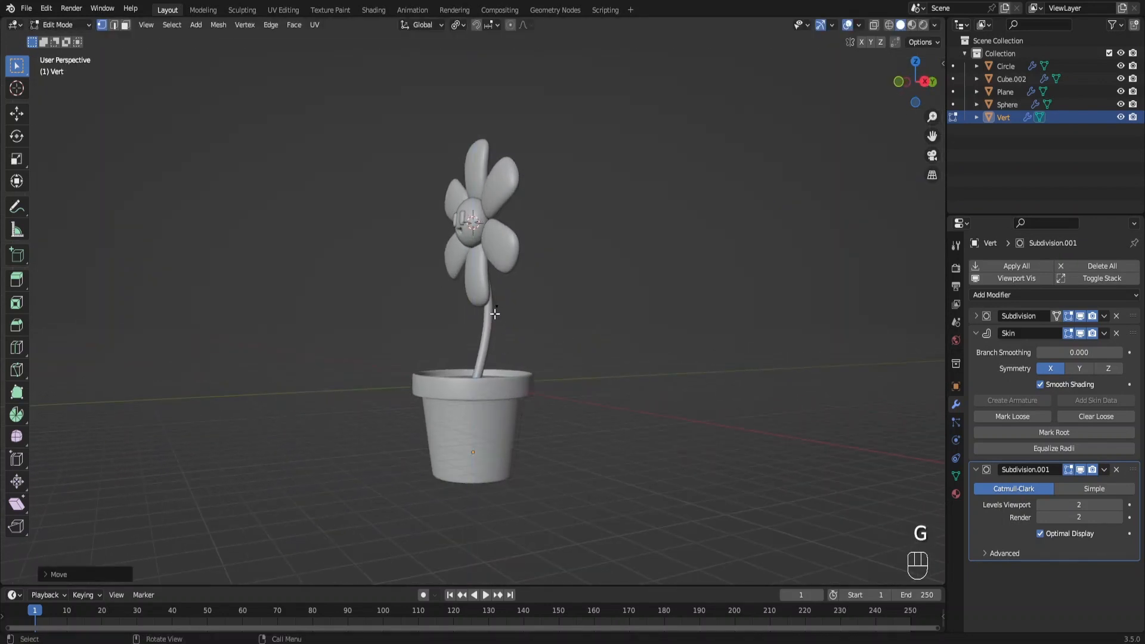
# Move the stem's middle vertex backward along Y in the side view to give the stem a stronger bend.
pyautogui.moveTo(519, 358); pyautogui.dragTo(508, 322, button='middle')
pyautogui.press('g')
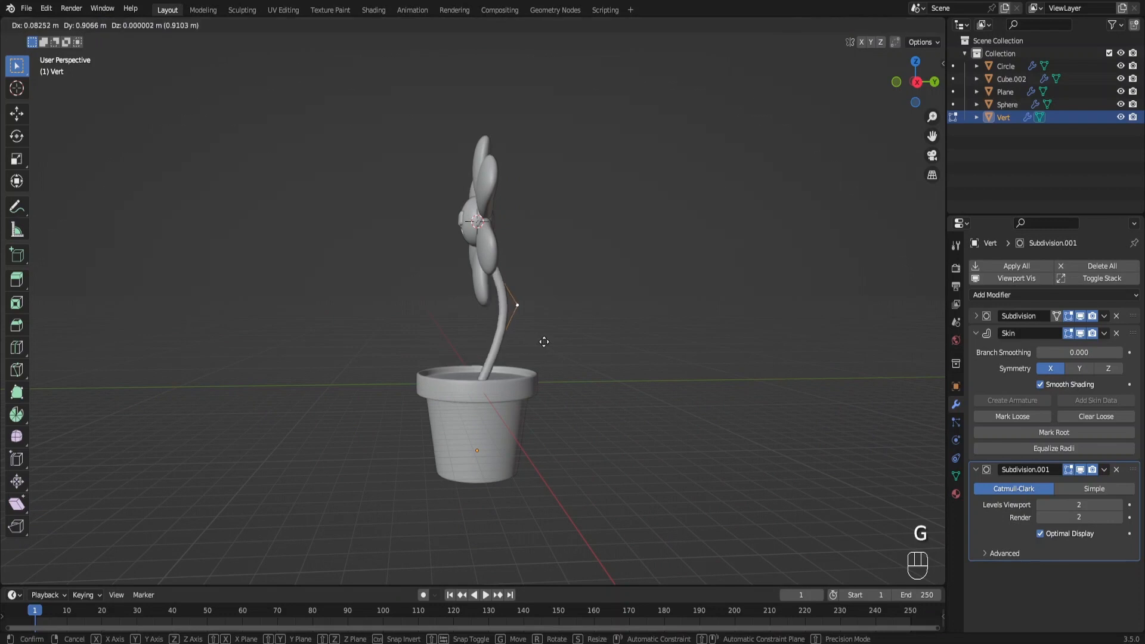
pyautogui.press('KP_3')
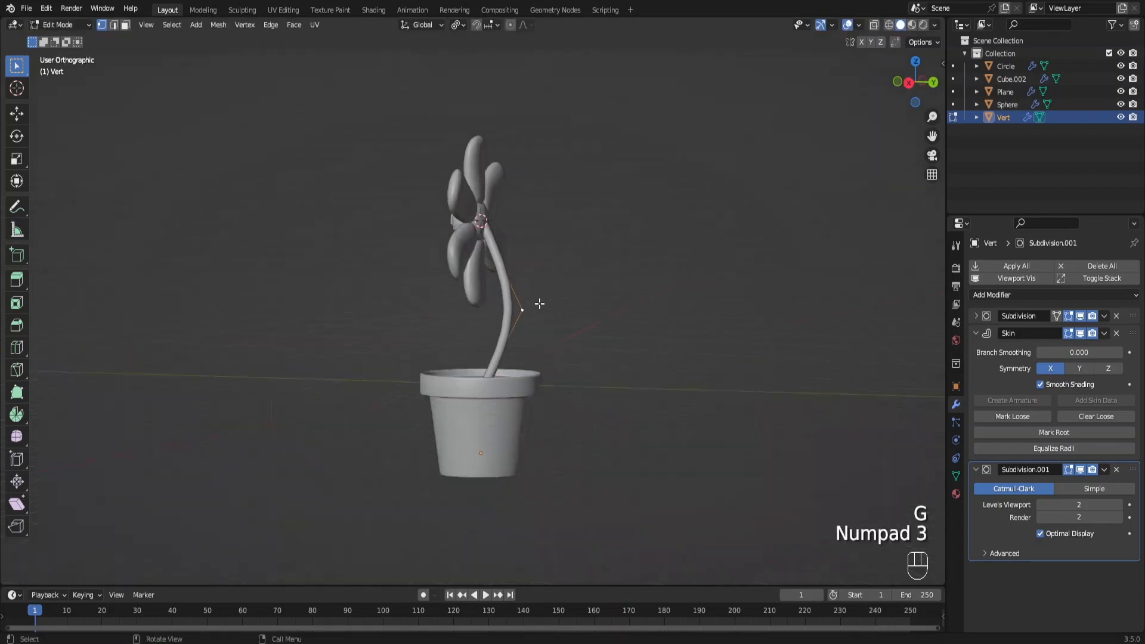
pyautogui.press('g')
pyautogui.click(553, 303)
pyautogui.press('Tab')
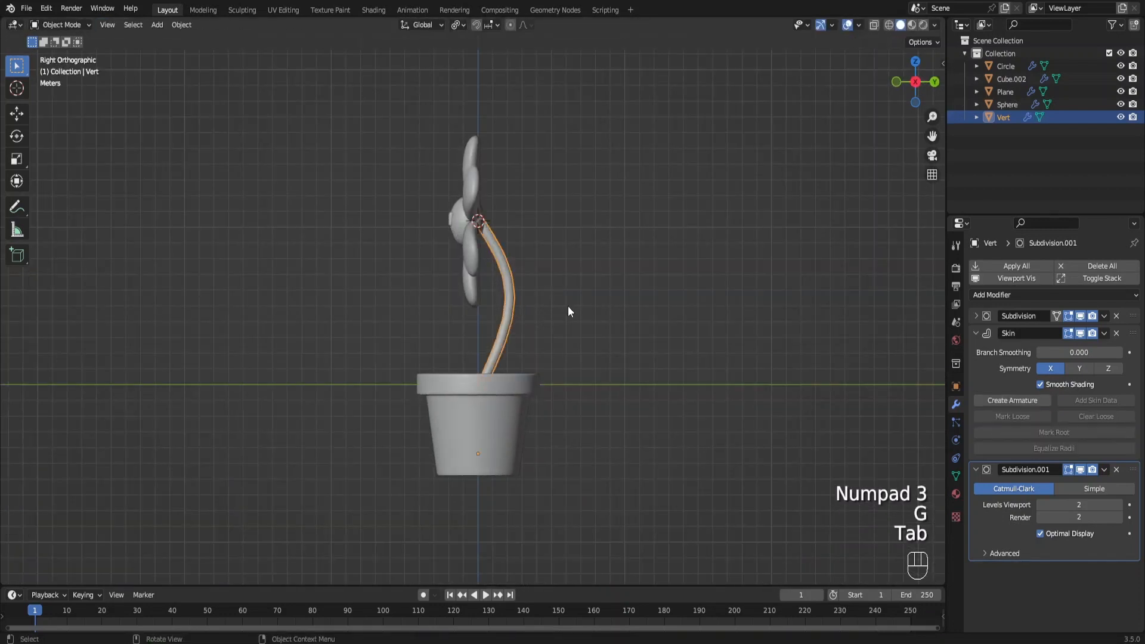
# Set the stem's second Subdivision modifier to 3 viewport and 3 render levels, and expand the first Subdivision modifier's settings.
pyautogui.click(1119, 505)
pyautogui.click(1119, 517)
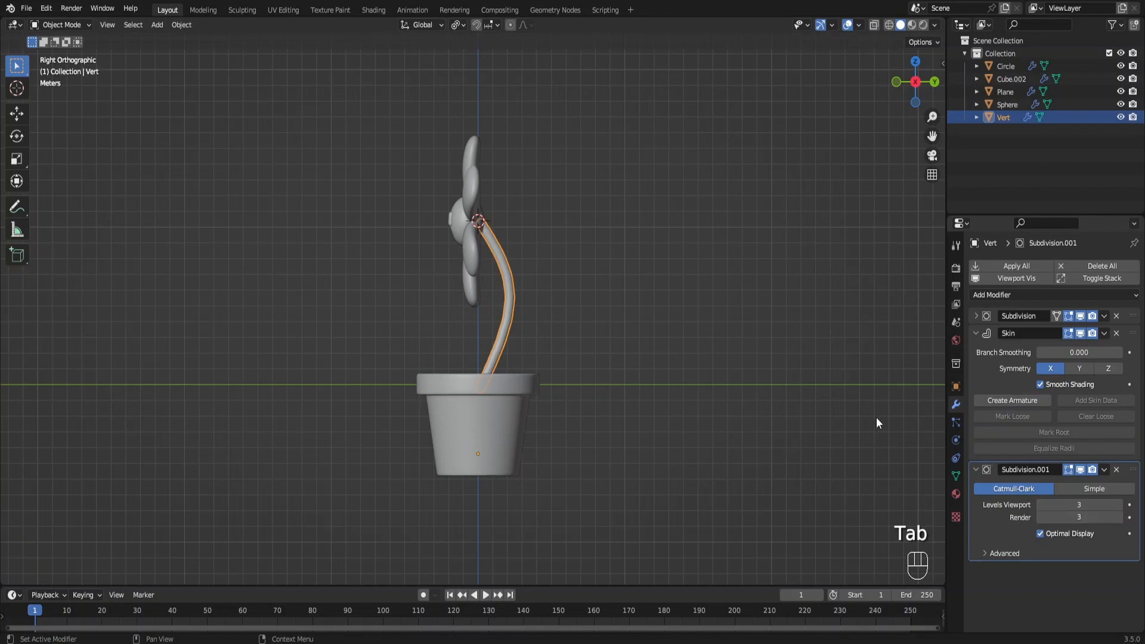
pyautogui.click(976, 316)
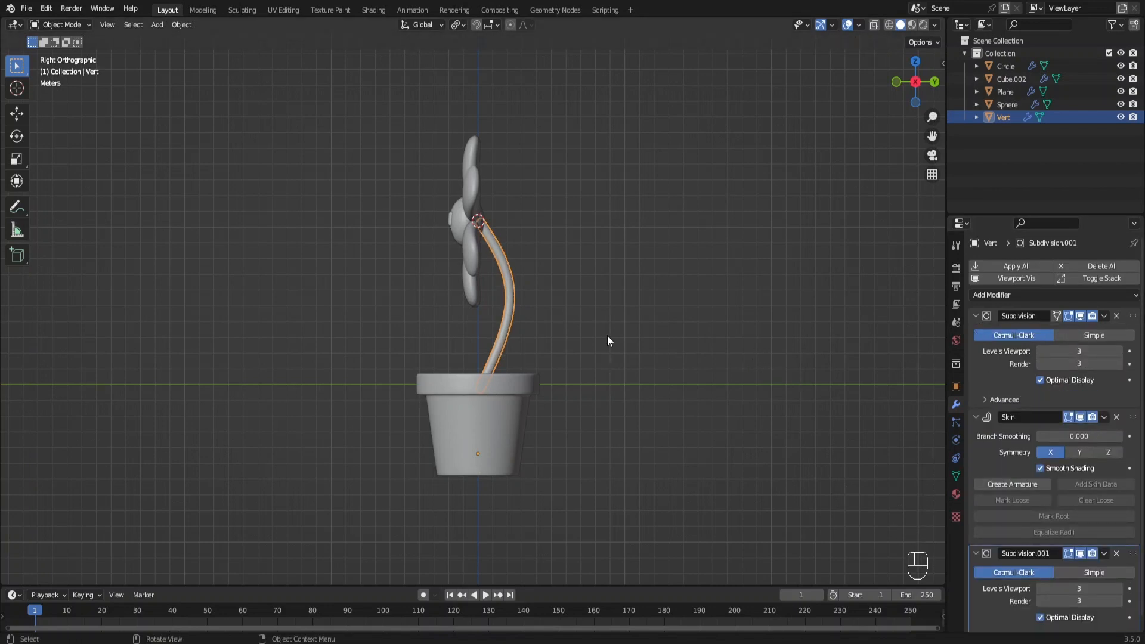
# Bend the stem sideways in the front view by moving its middle vertex about 2.7 m along positive X and slightly down.
pyautogui.press('KP_1')
pyautogui.press('Tab')
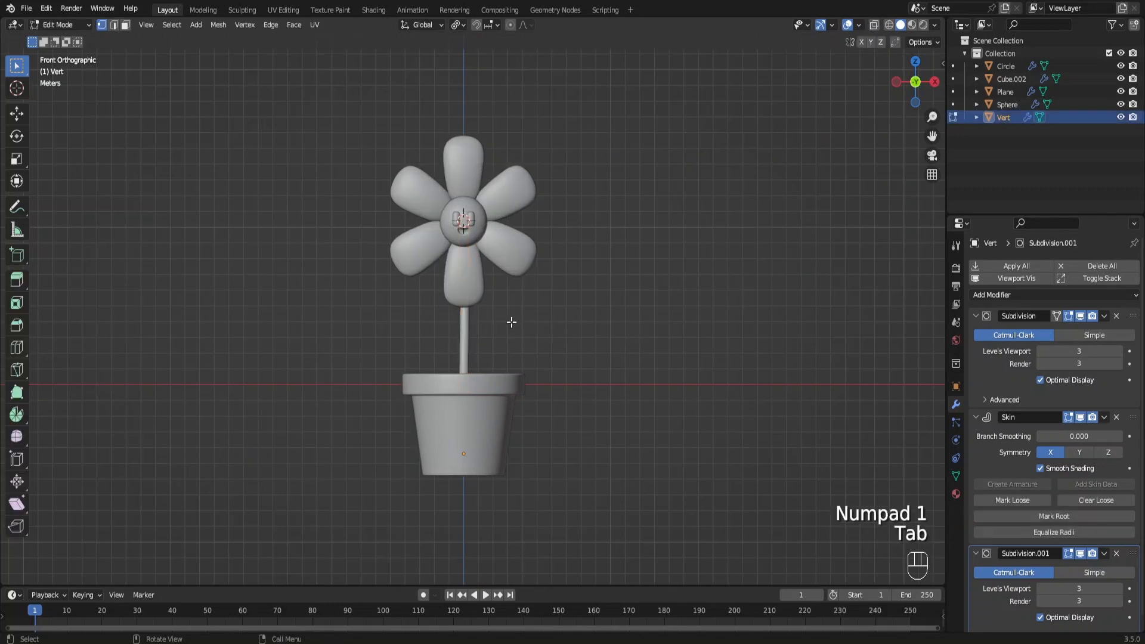
pyautogui.hotkey('alt', 'z')
pyautogui.hotkey('alt', 'z')
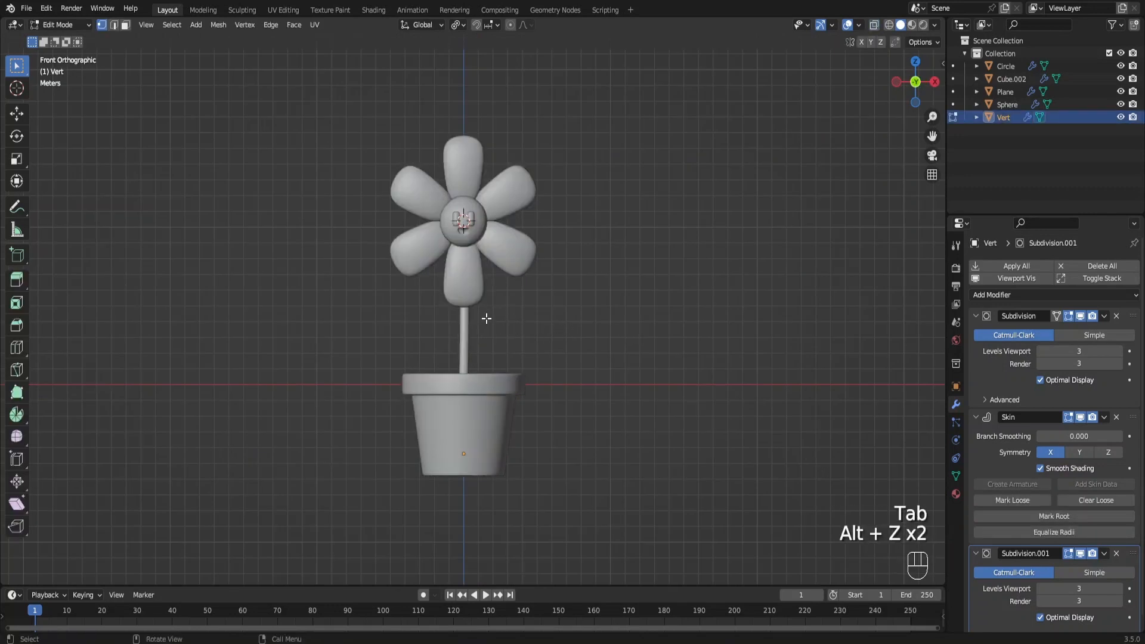
pyautogui.press('g')
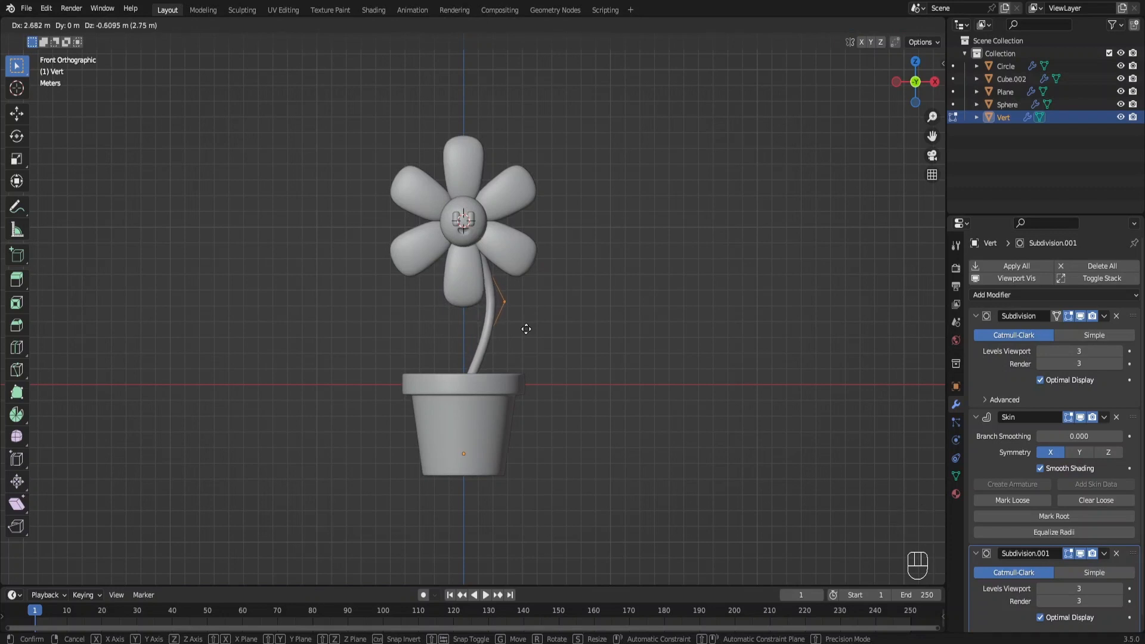
pyautogui.click(528, 333)
pyautogui.press('Tab')
# Add a plane, and move it down along Z and along negative X so it sits beside the flower.
pyautogui.hotkey('shift', 'a')
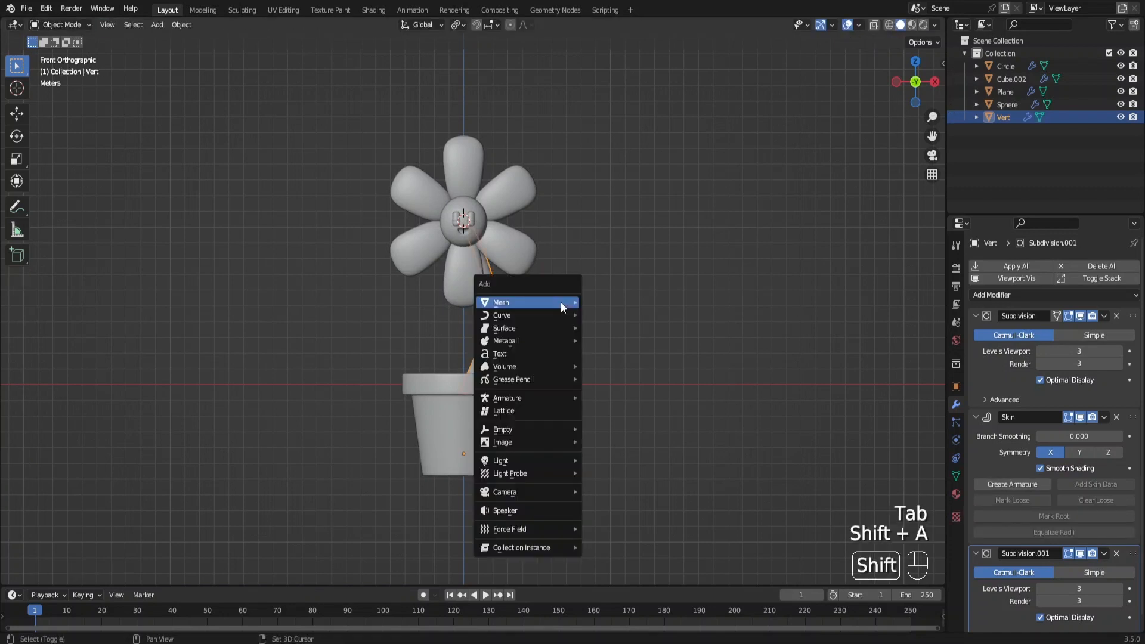
pyautogui.click(593, 302)
pyautogui.press('g')
pyautogui.press('z')
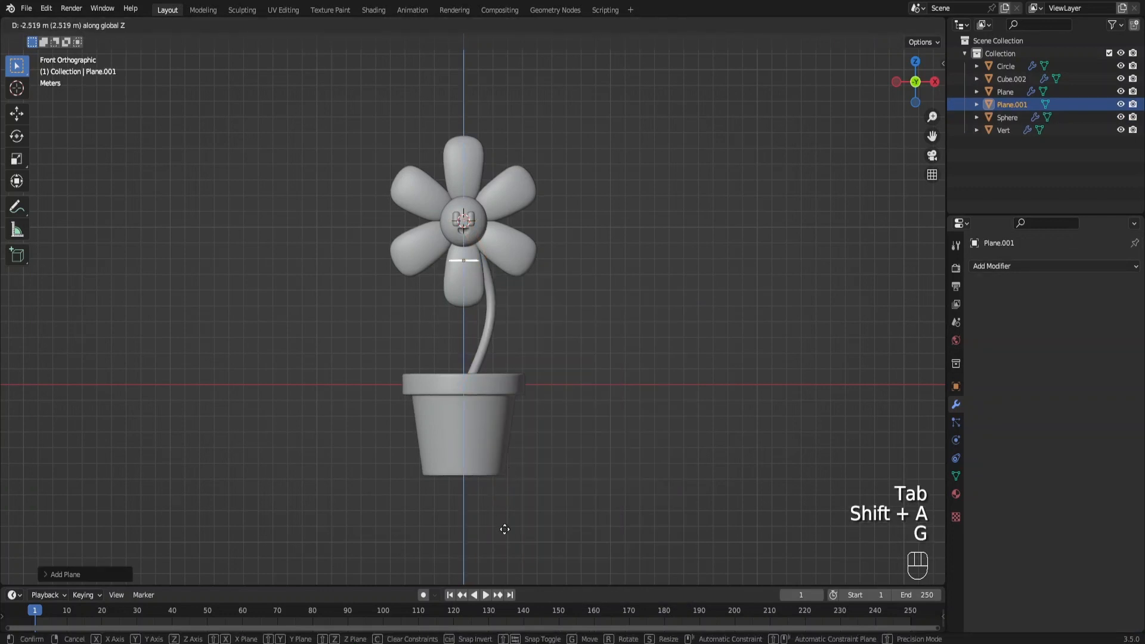
pyautogui.click(521, 563)
pyautogui.moveTo(520, 340); pyautogui.dragTo(502, 369, button='middle')
pyautogui.press('g')
pyautogui.press('x')
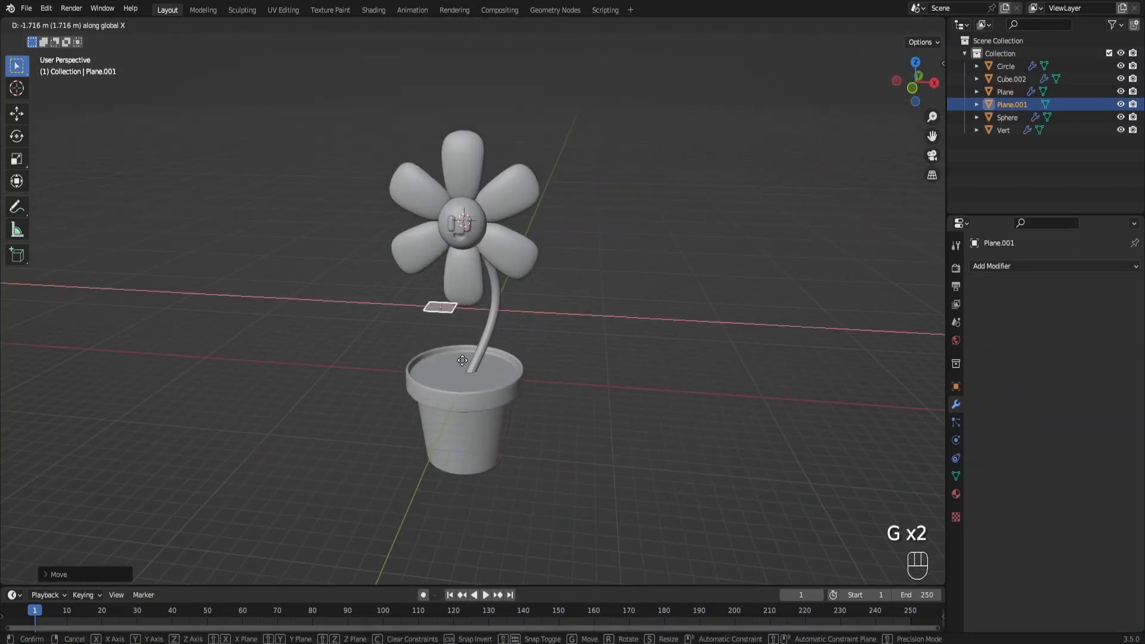
pyautogui.click(417, 357)
# Scale up the new plane and stretch it along Y into an elongated rectangle.
pyautogui.keyDown('shift'); pyautogui.moveTo(417, 357); pyautogui.dragTo(524, 364, button='middle'); pyautogui.keyUp('shift')
pyautogui.scroll(2, 486, 363)
pyautogui.press('s')
pyautogui.click(520, 334)
pyautogui.press('s')
pyautogui.press('y')
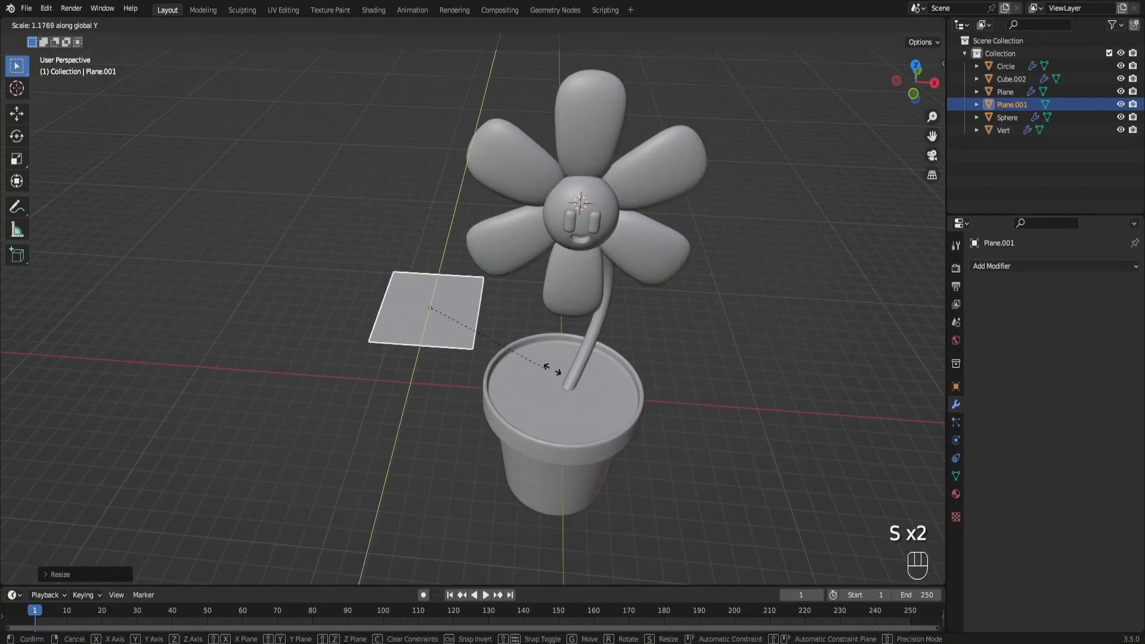
pyautogui.click(633, 372)
# Move the rectangular plane along negative Y in front of the flower.
pyautogui.press('g')
pyautogui.press('y')
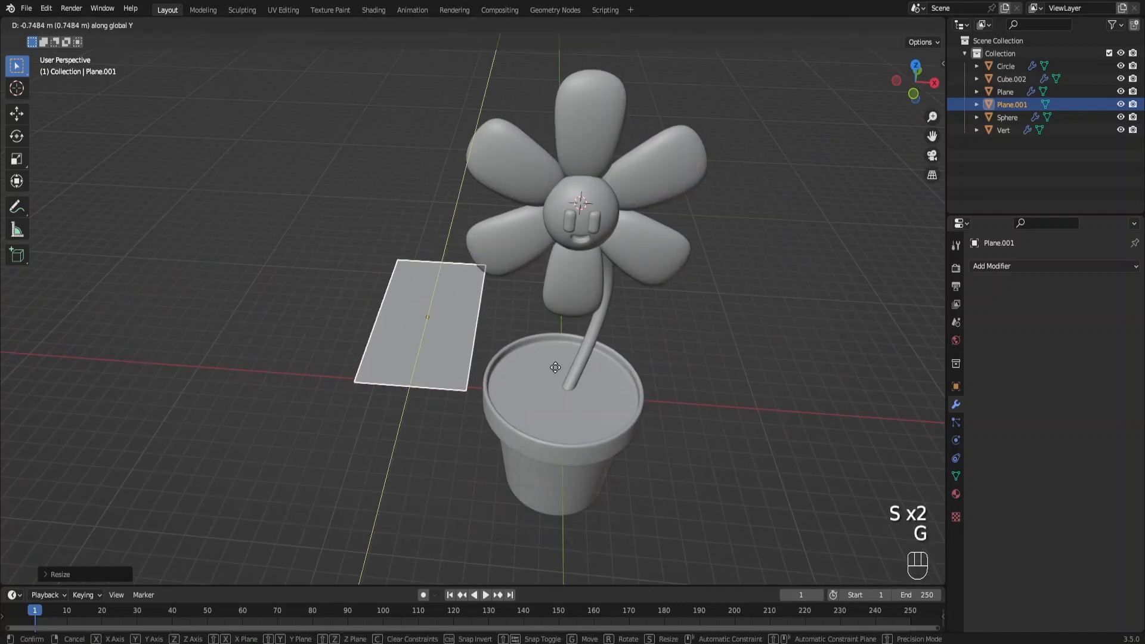
pyautogui.click(525, 435)
# Enter Edit Mode on the plane and add a Subdivision modifier with 3 viewport and 3 render levels.
pyautogui.press('Tab')
pyautogui.keyDown('shift'); pyautogui.moveTo(519, 395); pyautogui.dragTo(578, 350, button='middle'); pyautogui.keyUp('shift')
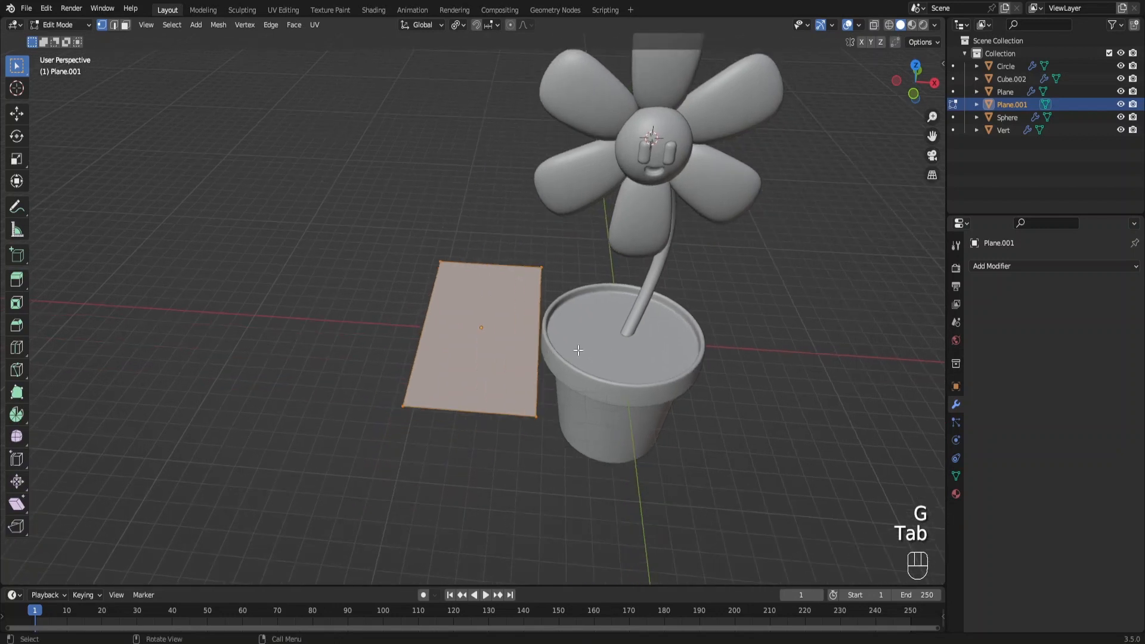
pyautogui.click(1017, 266)
pyautogui.click(940, 503)
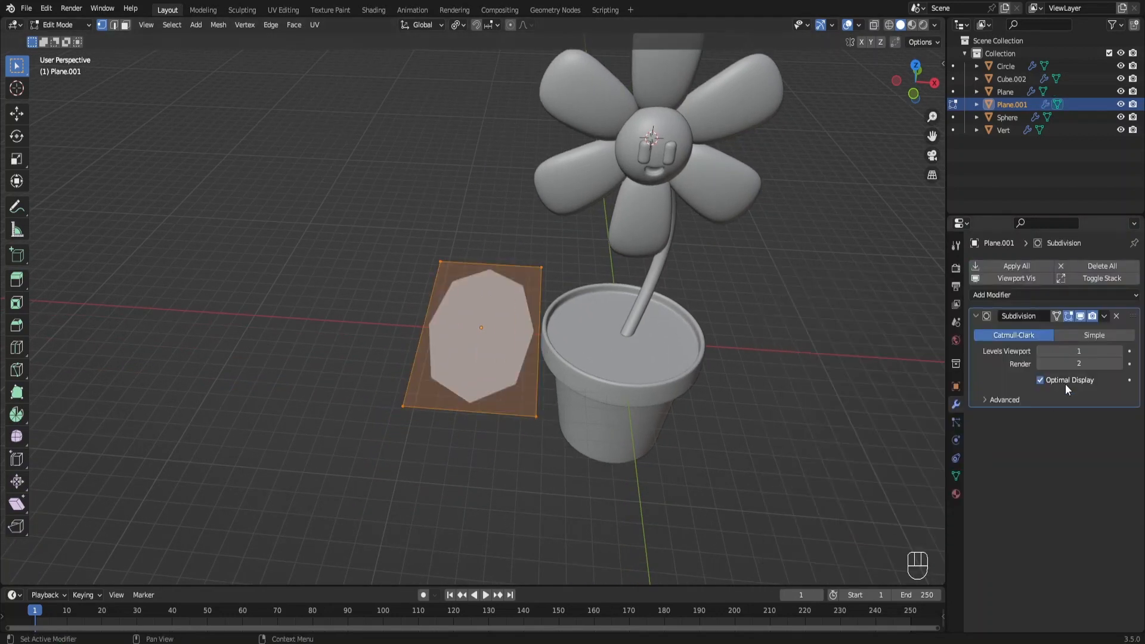
pyautogui.click(1120, 351)
pyautogui.click(1119, 351)
pyautogui.click(1120, 364)
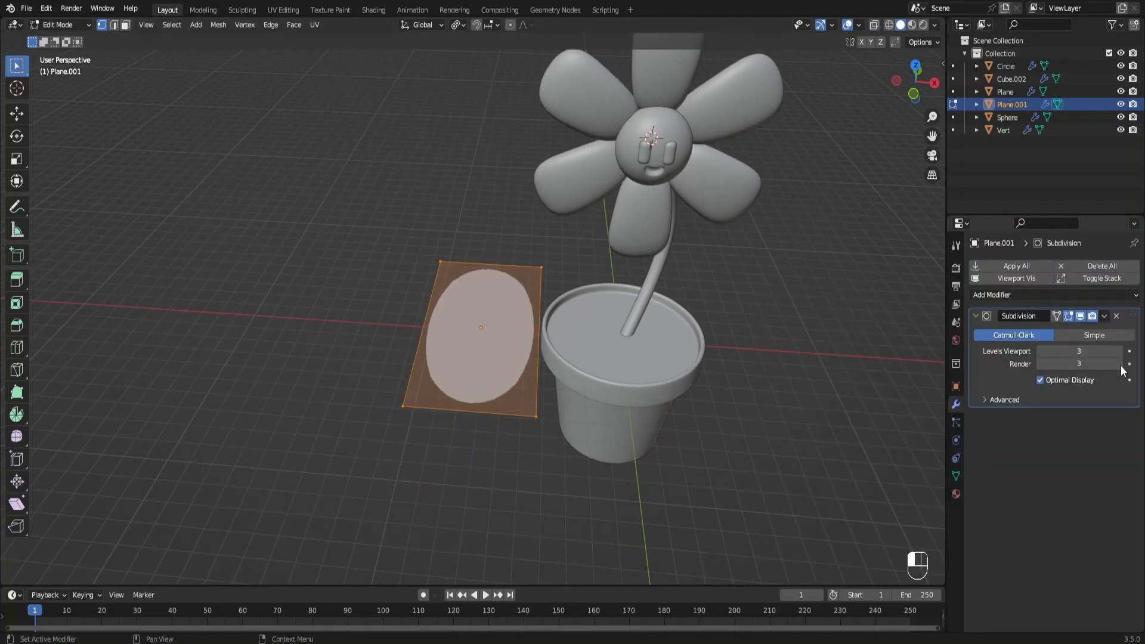
# In the top view, add one centred loop cut across the plane's width.
pyautogui.moveTo(537, 325); pyautogui.dragTo(538, 347, button='middle')
pyautogui.press('KP_7')
pyautogui.scroll(-1, 502, 322)
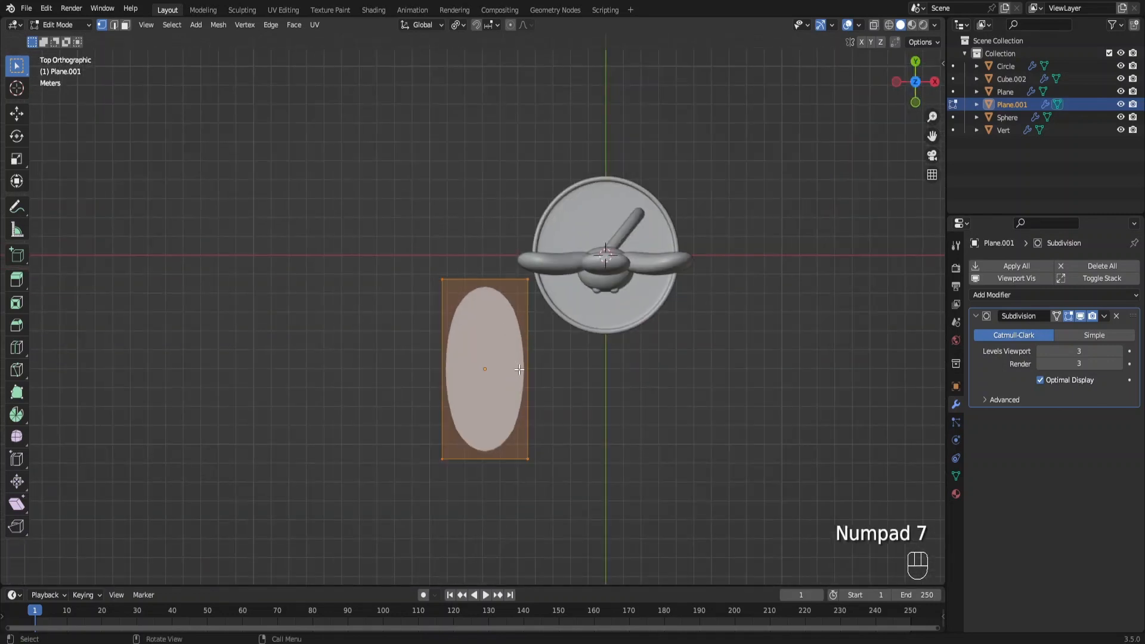
pyautogui.hotkey('ctrl', 'r')
pyautogui.scroll(1, 518, 376)
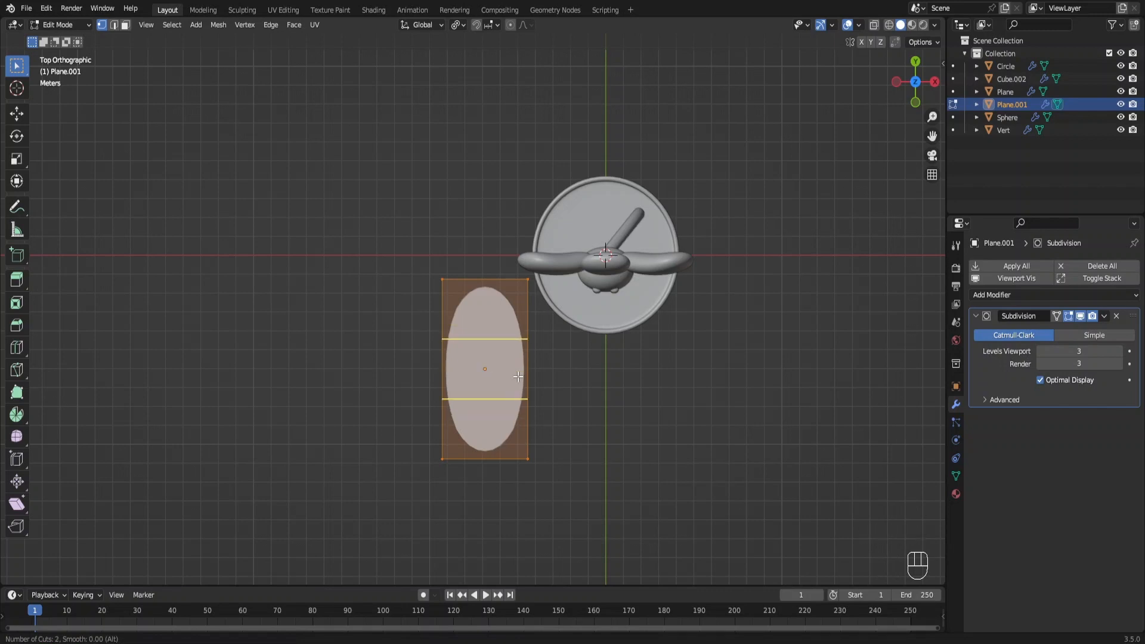
pyautogui.scroll(-1, 517, 377)
pyautogui.click(519, 377)
pyautogui.rightClick(519, 377)
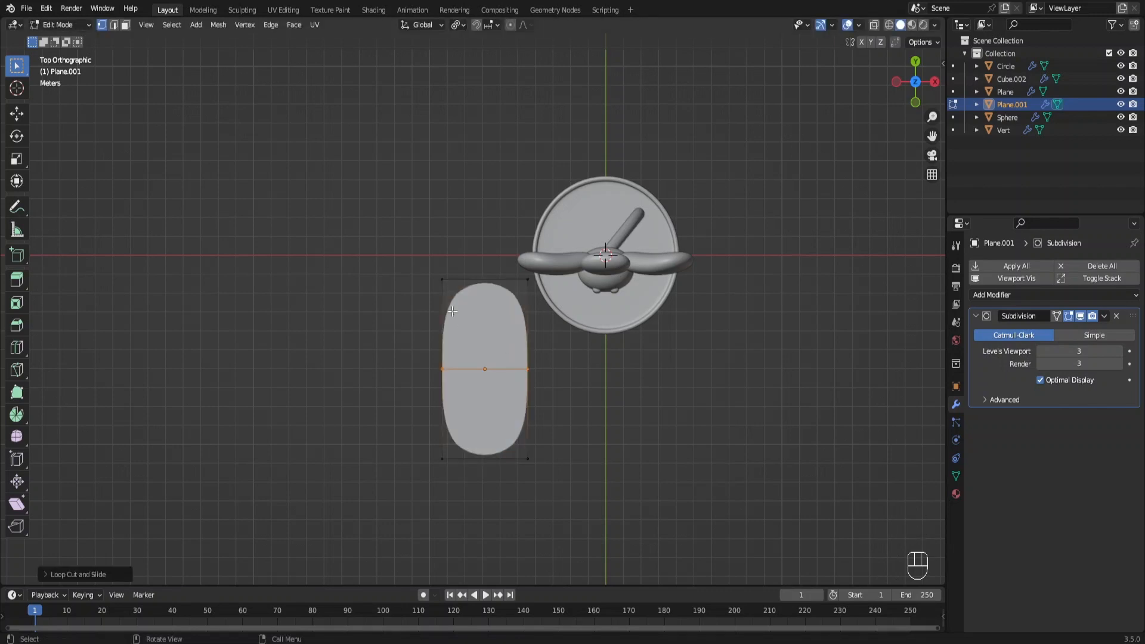
# Select the vertices at both short ends of the plane and narrow them along X into a leaf outline.
pyautogui.moveTo(416, 250); pyautogui.dragTo(577, 313)
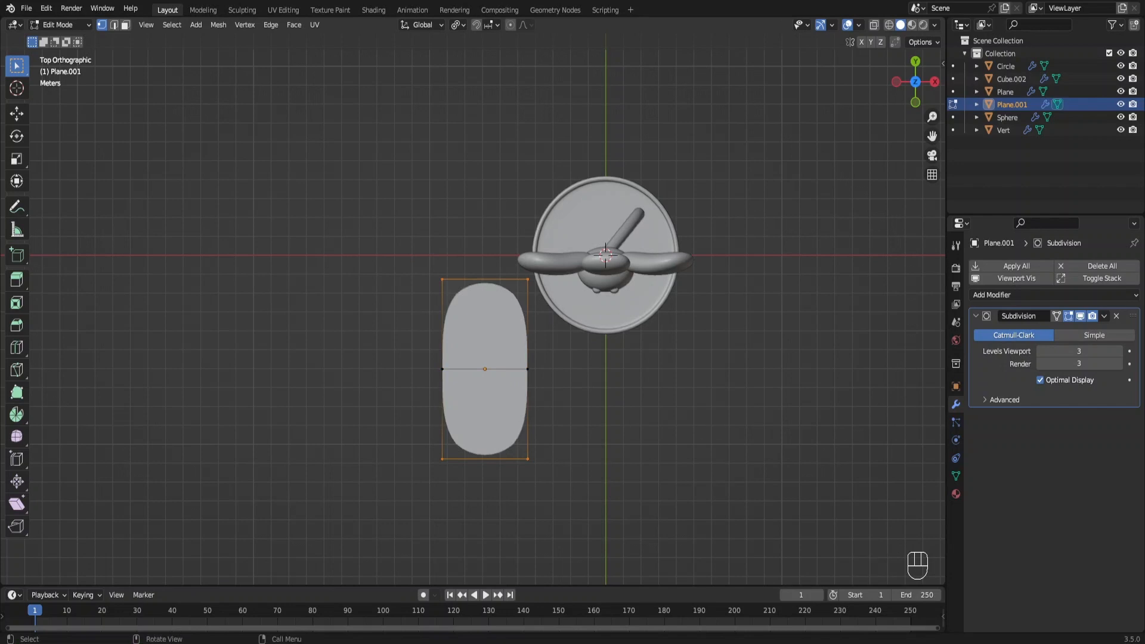
pyautogui.press('s')
pyautogui.press('x')
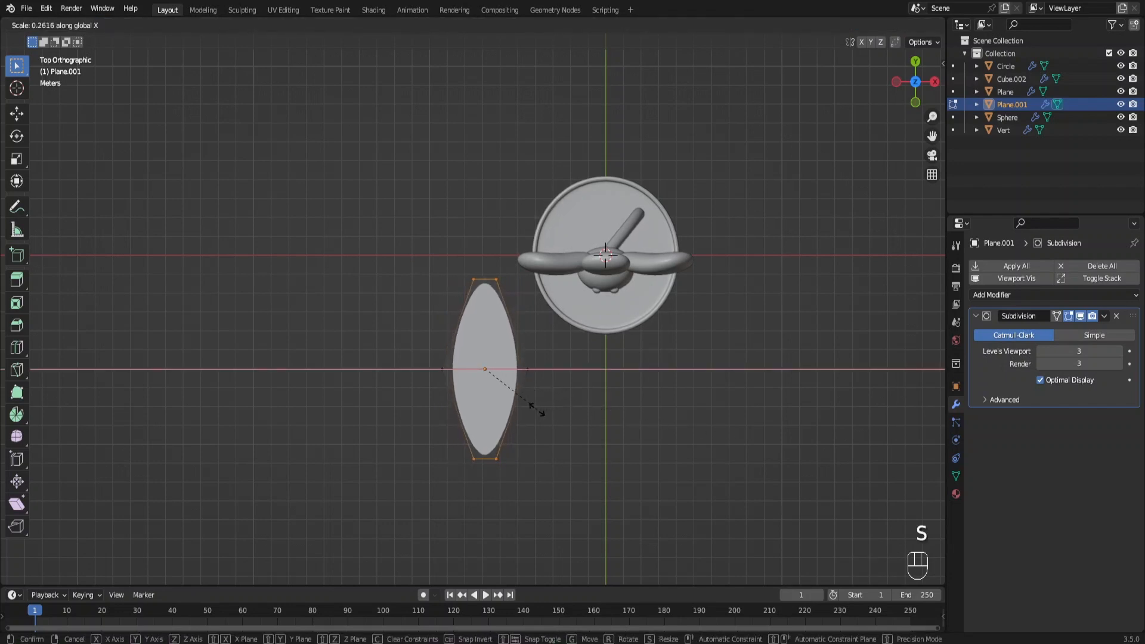
pyautogui.click(507, 406)
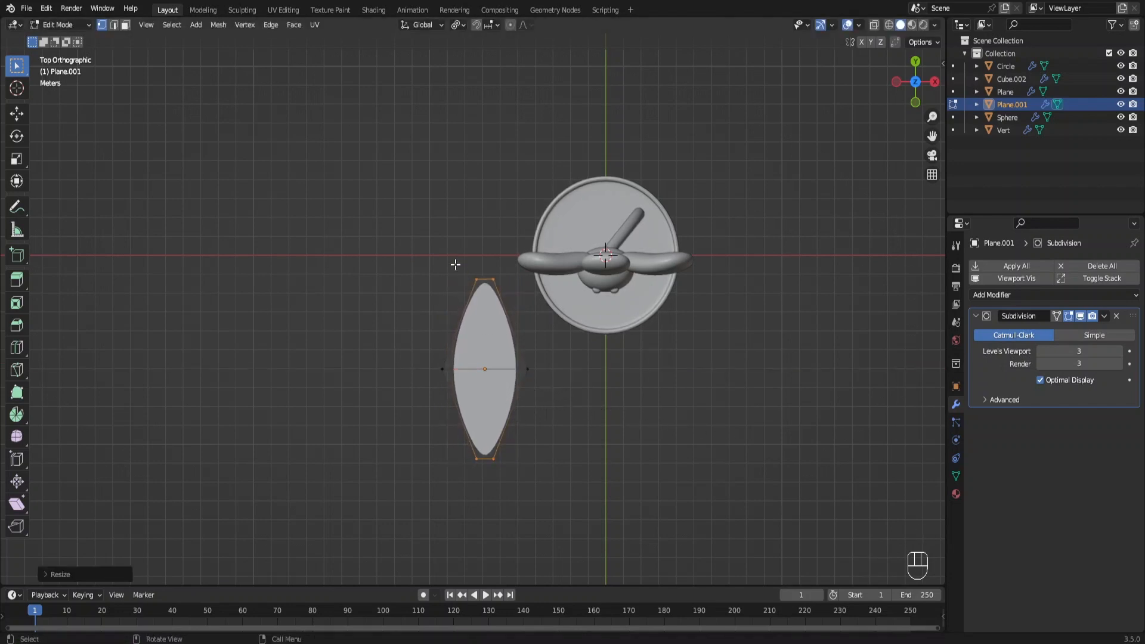
# Move the leaf's two back-end vertices along positive Y to lengthen that half of the leaf.
pyautogui.press('g')
pyautogui.press('y')
pyautogui.click(536, 296)
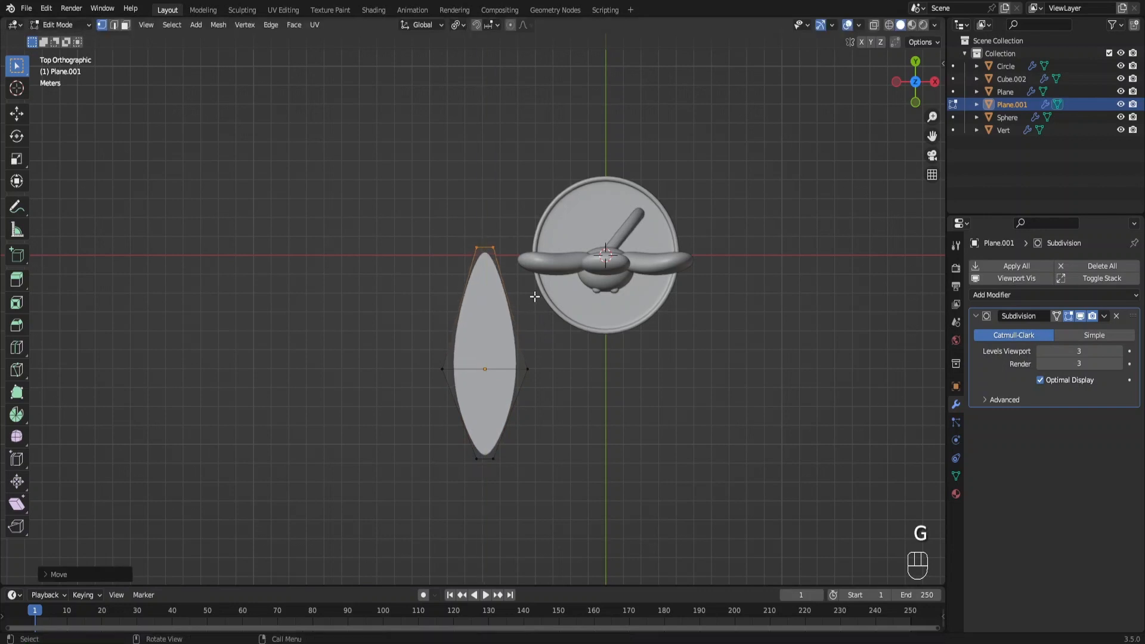
# Add a centred lengthwise loop cut to the leaf and bevel it about 0.08 m wide with 2 segments.
pyautogui.hotkey('ctrl', 'r')
pyautogui.click(499, 376)
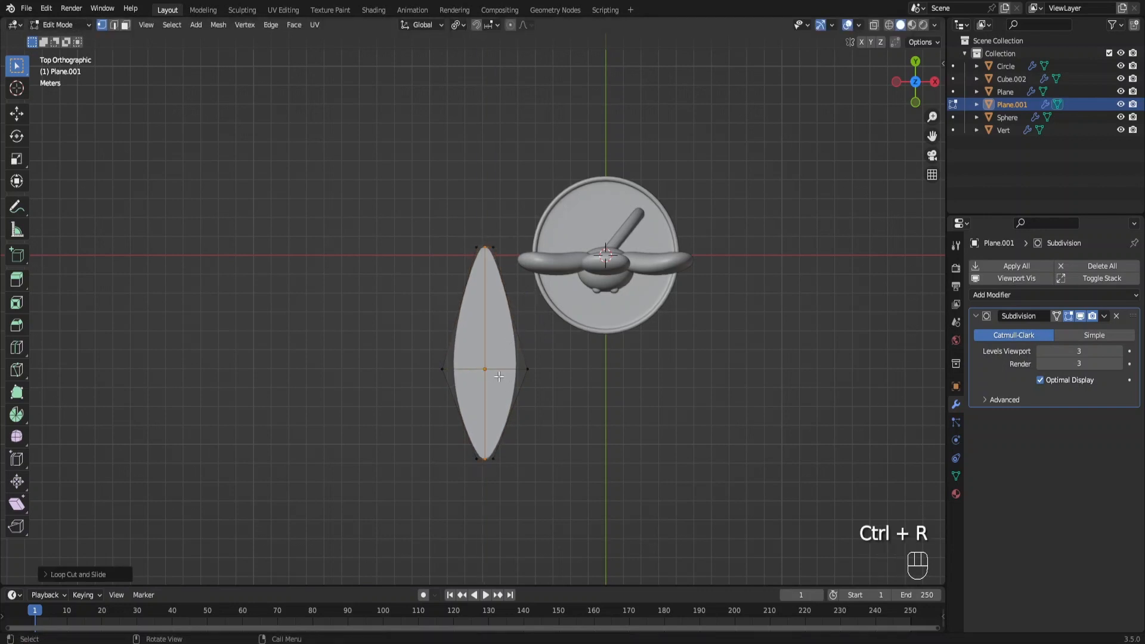
pyautogui.scroll(3, 537, 388)
pyautogui.hotkey('ctrl', 'b')
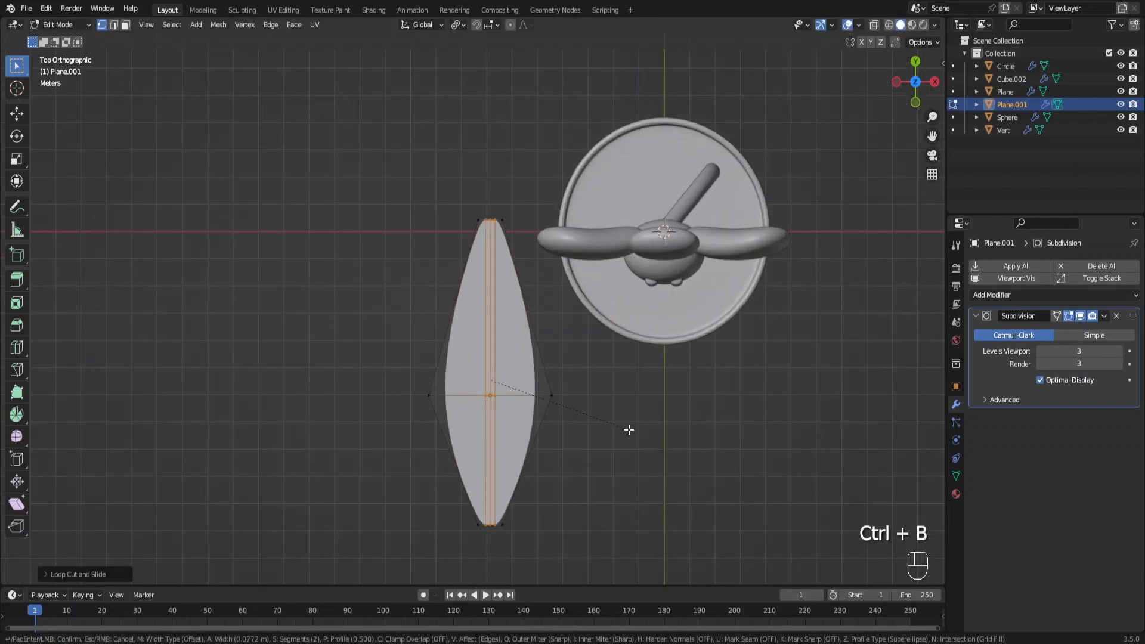
pyautogui.click(629, 429)
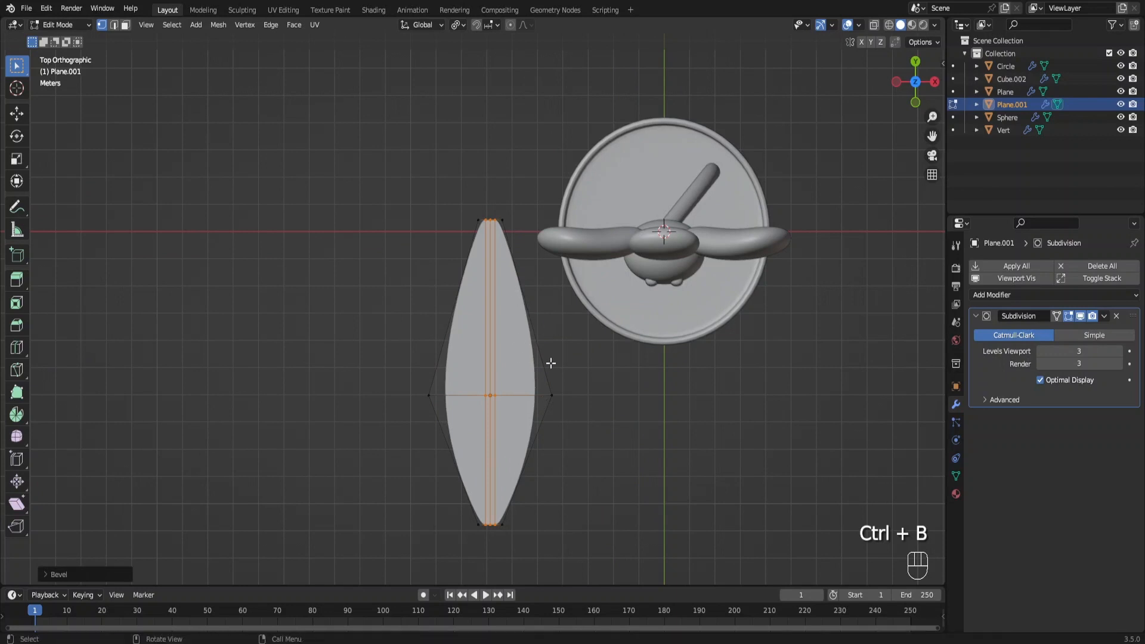
# Stretch the three lengthwise edge loops along Y, and lengthen the centre loop further to point both leaf tips.
pyautogui.press('s')
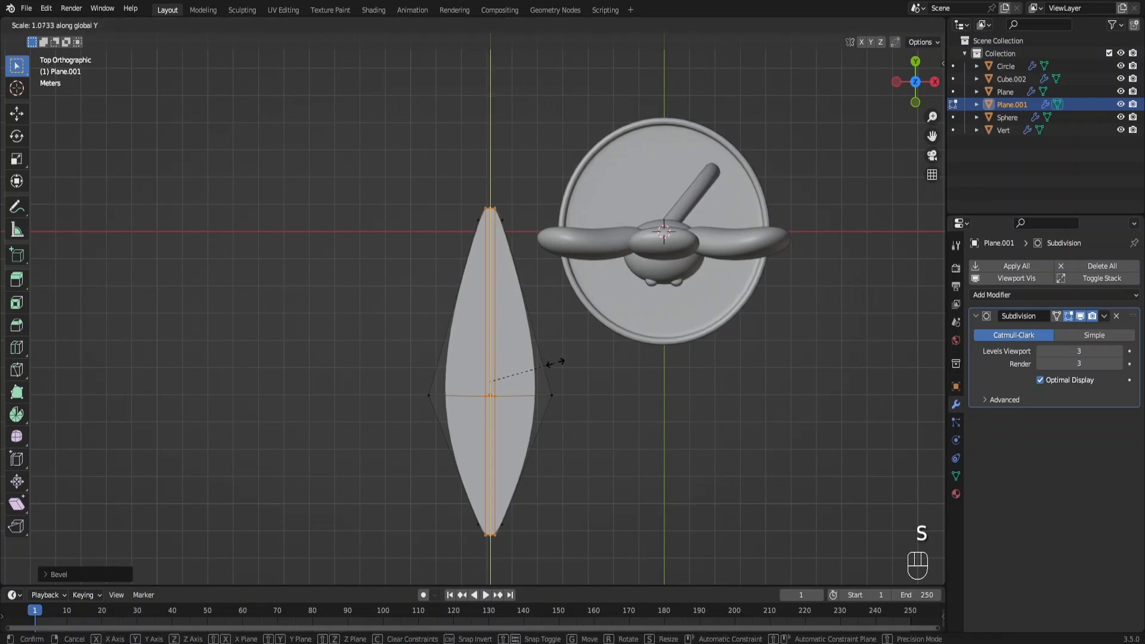
pyautogui.click(555, 362)
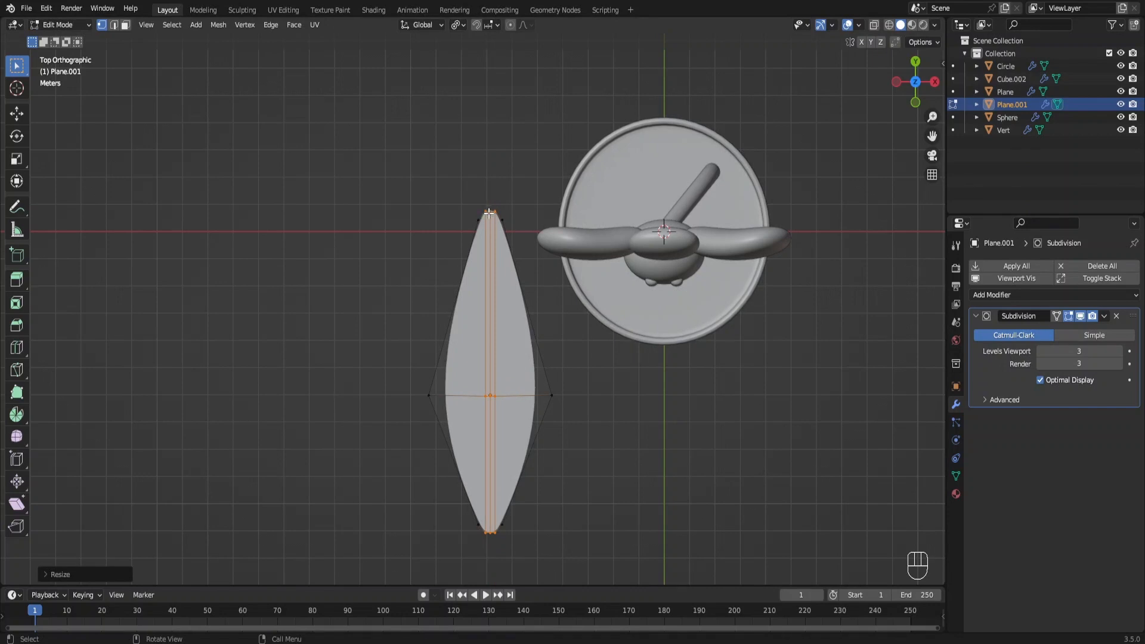
pyautogui.press('s')
pyautogui.press('y')
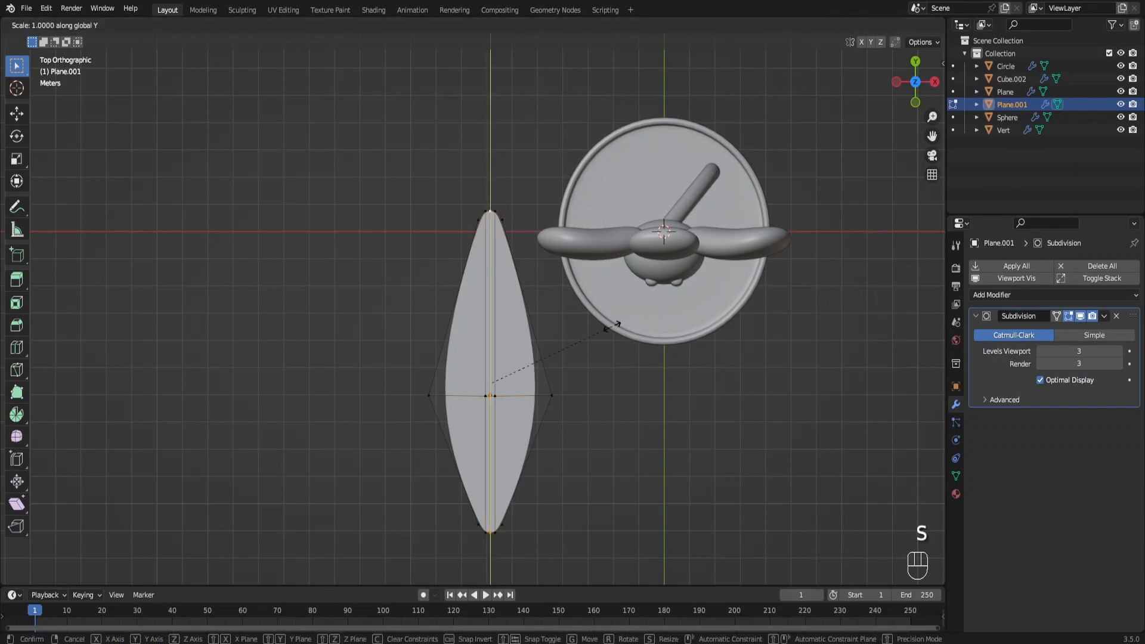
pyautogui.click(616, 327)
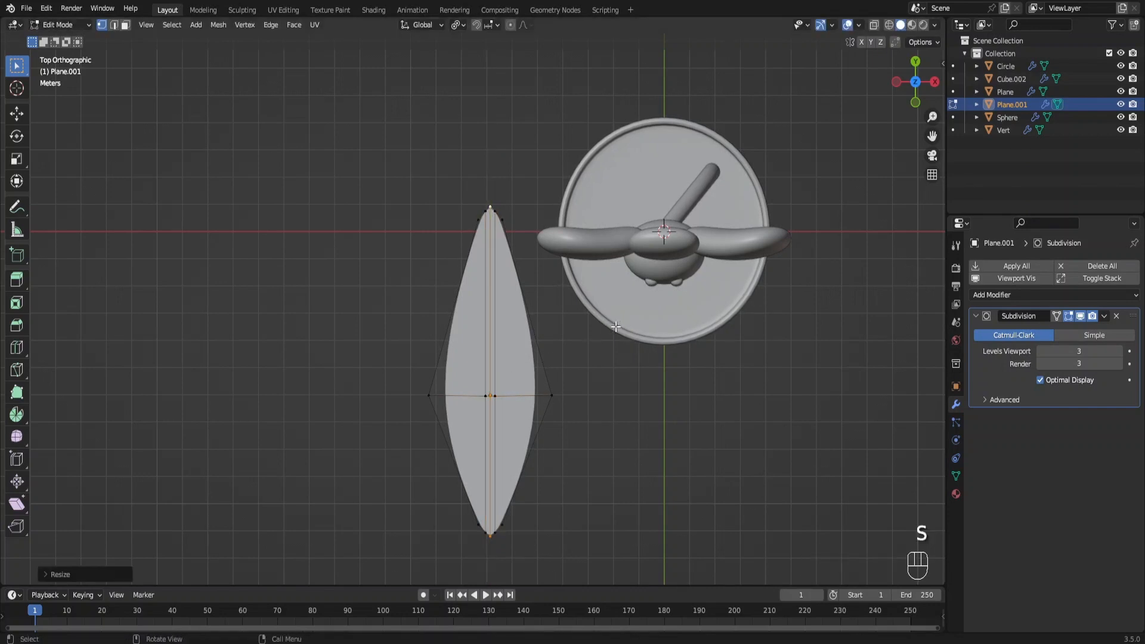
pyautogui.moveTo(548, 331); pyautogui.dragTo(524, 267, button='middle')
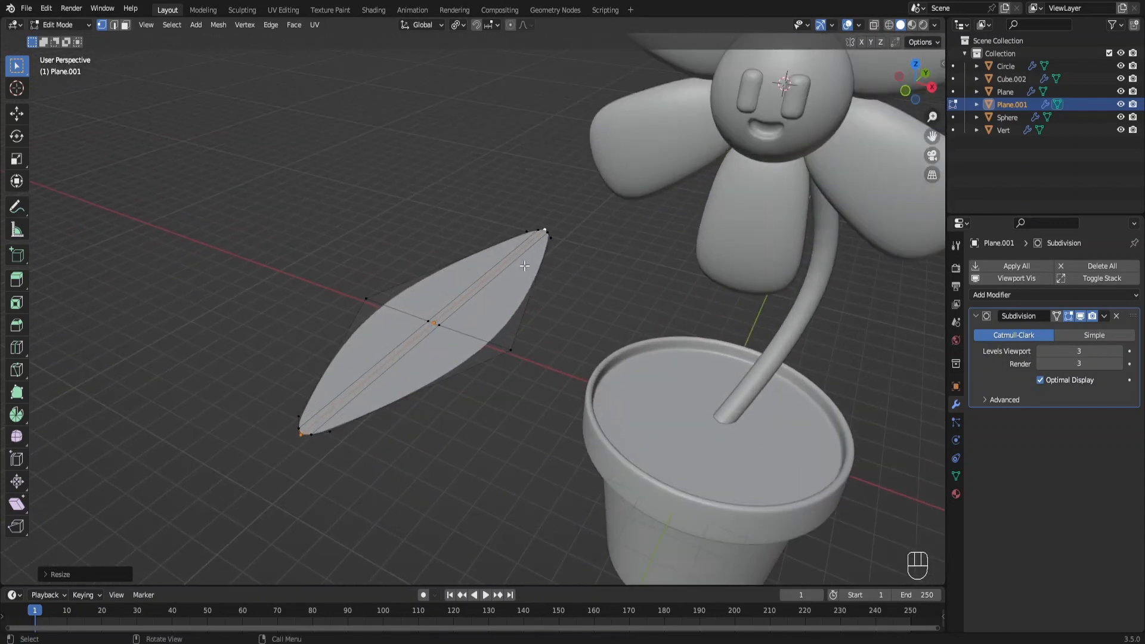
pyautogui.press('g')
pyautogui.press('z')
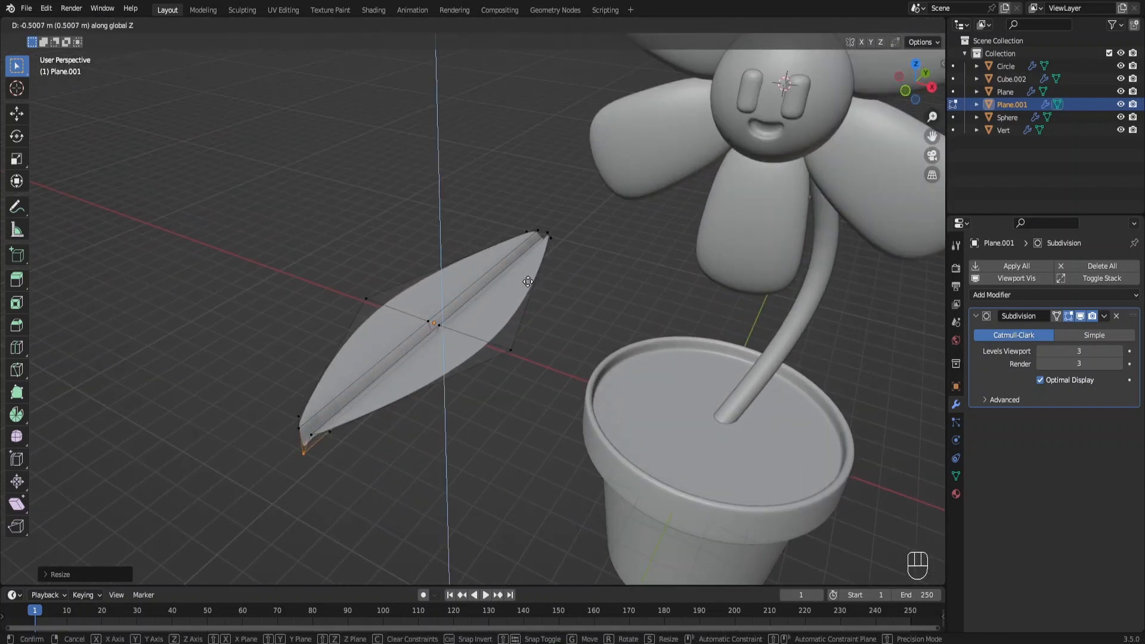
pyautogui.press('Escape')
# Lower the leaf's centre edge loop about 0.77 m along Z using proportional editing with a 0.683 m size.
pyautogui.press('g')
pyautogui.press('z')
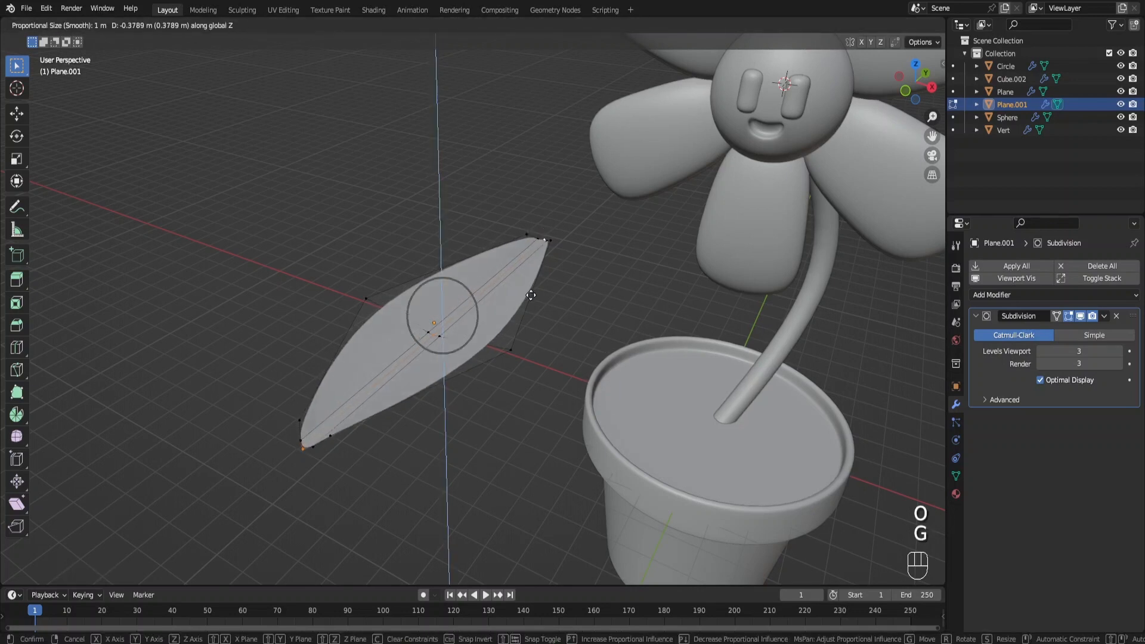
pyautogui.scroll(1, 535, 303)
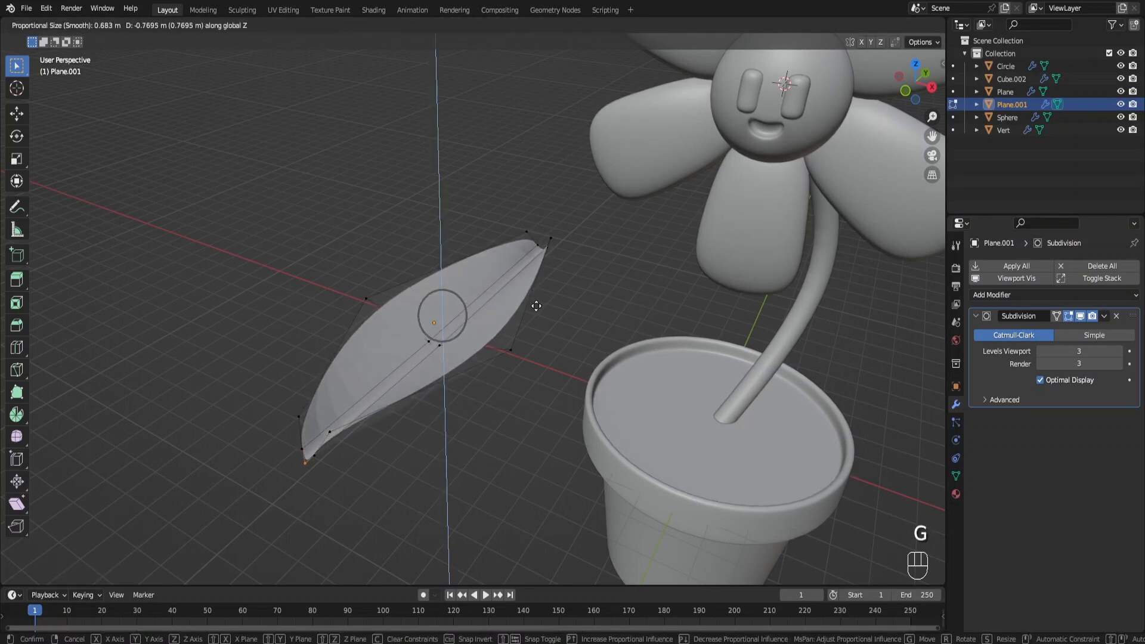
pyautogui.click(536, 307)
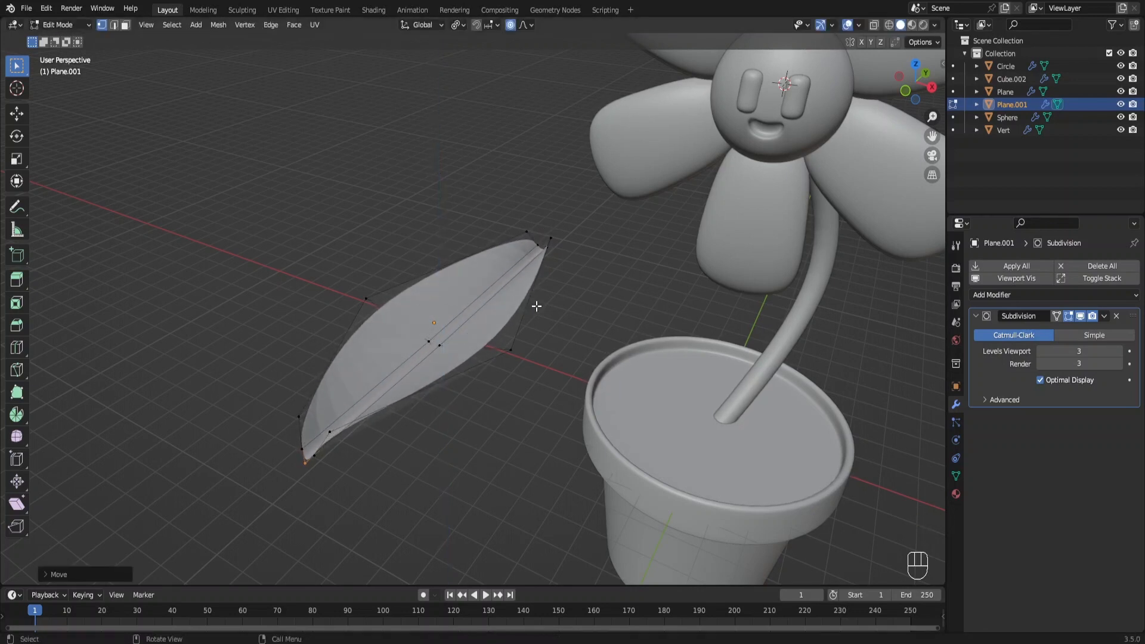
# Select the leaf's middle crosswise edge loop and raise it about 1.1 m along Z in the side view, with a 2.853 m proportional size.
pyautogui.keyDown('alt'); pyautogui.keyDown('shift'); pyautogui.click(496, 351); pyautogui.keyUp('shift'); pyautogui.keyUp('alt')
pyautogui.press('KP_3')
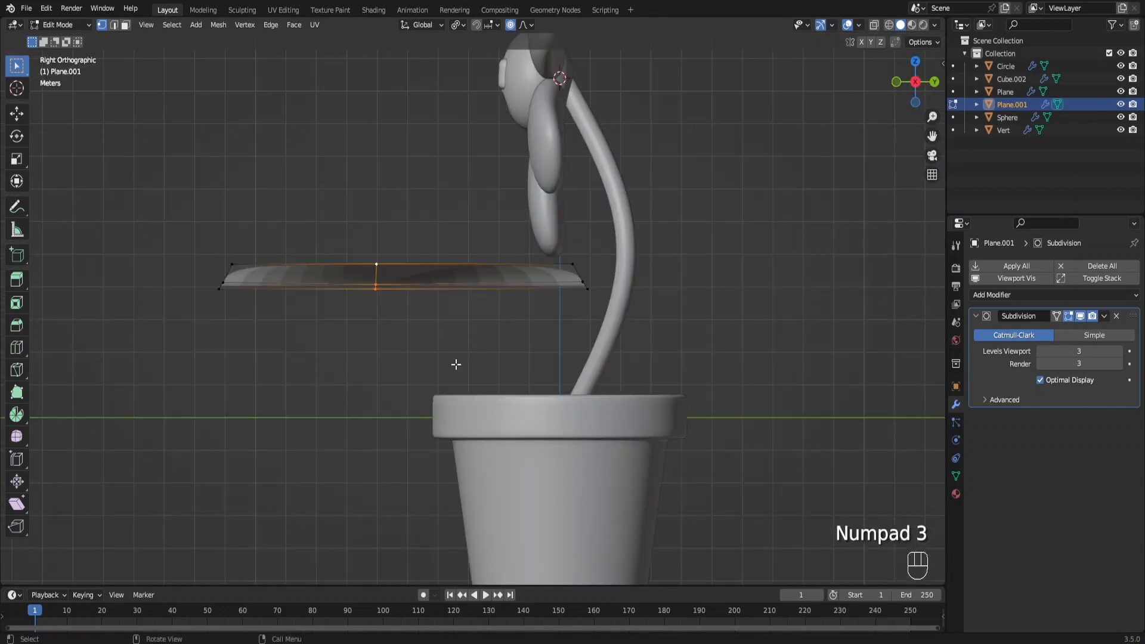
pyautogui.press('g')
pyautogui.press('z')
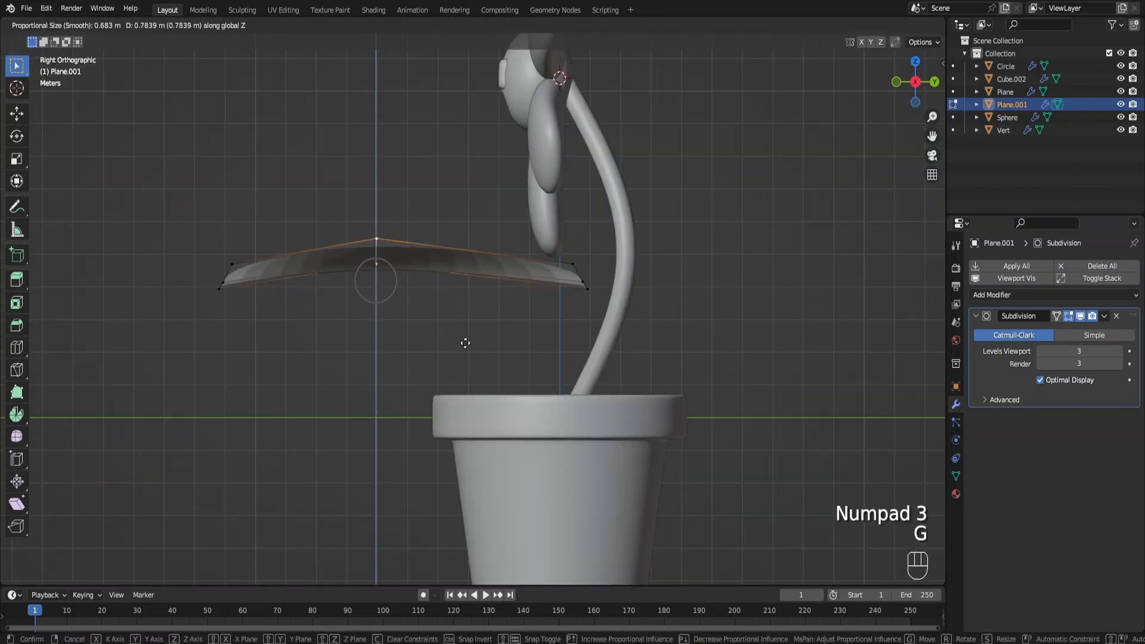
pyautogui.scroll(-6, 468, 341)
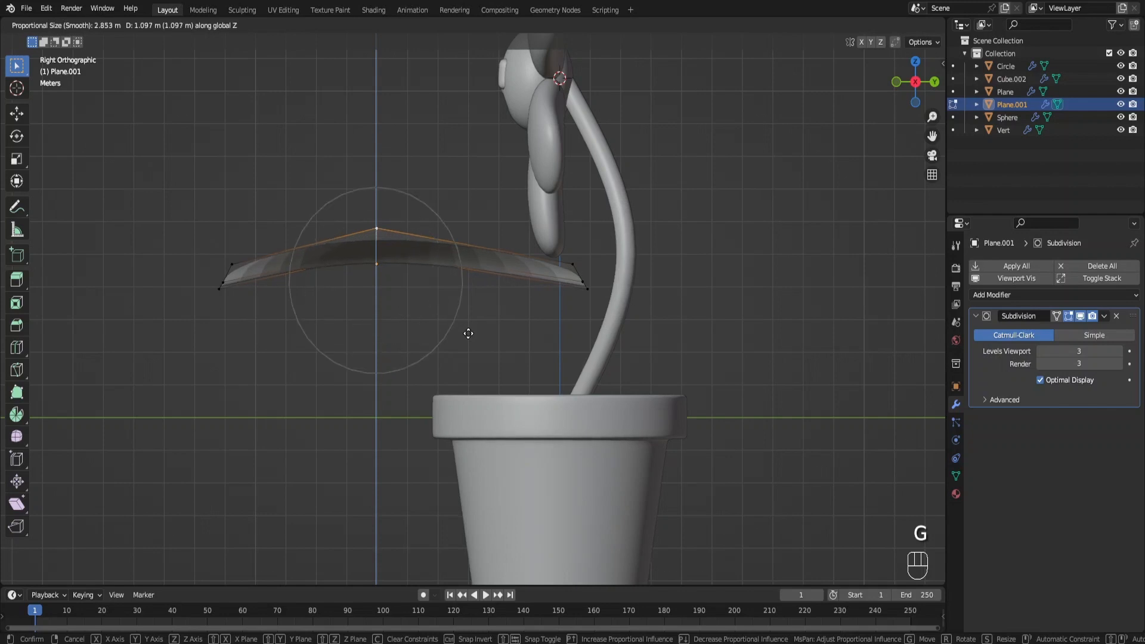
pyautogui.click(469, 333)
# Extrude the entire leaf downward about 0.9 m for thickness, and shade it smooth in Object Mode.
pyautogui.press('a')
pyautogui.press('e')
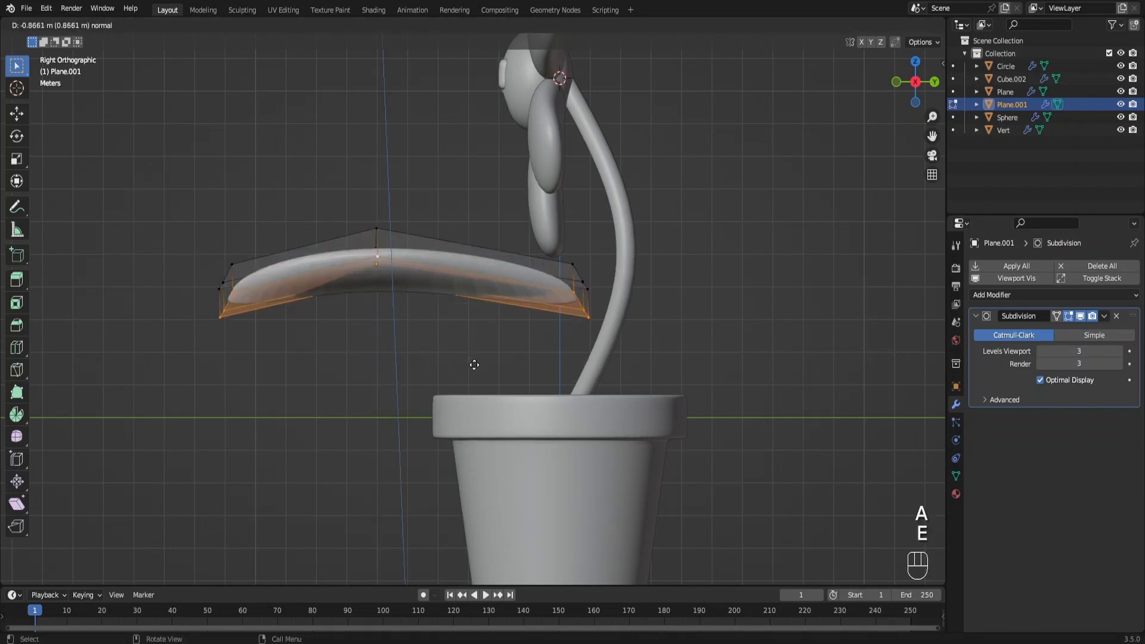
pyautogui.click(474, 368)
pyautogui.moveTo(474, 369); pyautogui.dragTo(537, 402, button='middle')
pyautogui.hotkey('ctrl', 'Tab')
pyautogui.rightClick(387, 330)
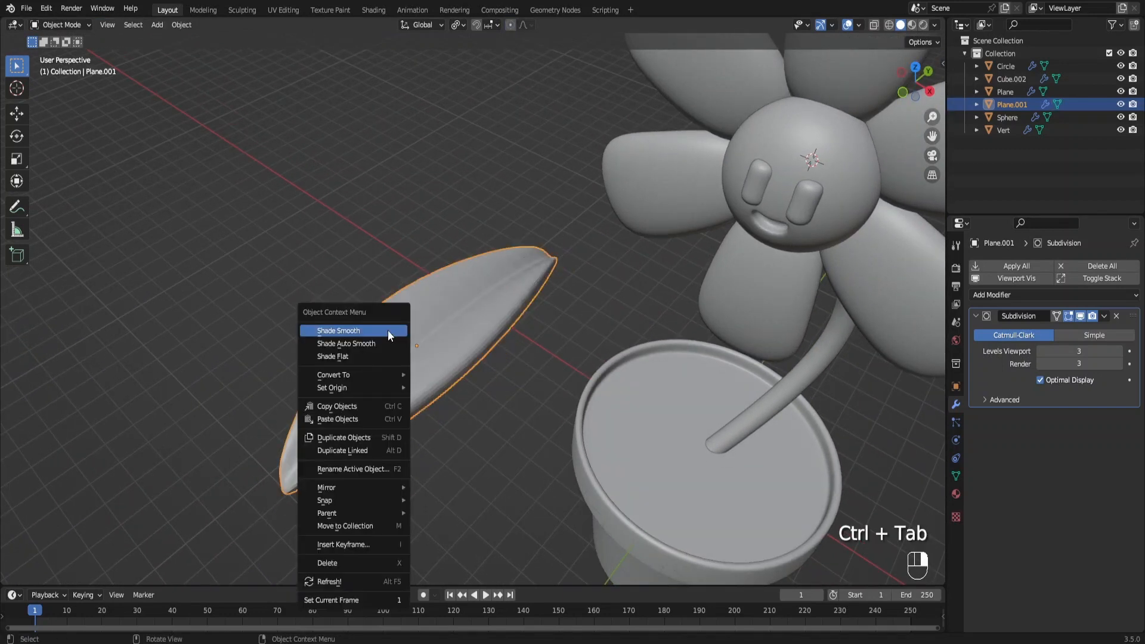
pyautogui.click(387, 330)
# Try standing the leaf upright with a free trackball rotation in the front view and rescaling it, and undo both changes.
pyautogui.moveTo(503, 352); pyautogui.dragTo(505, 353, button='middle')
pyautogui.press('KP_1')
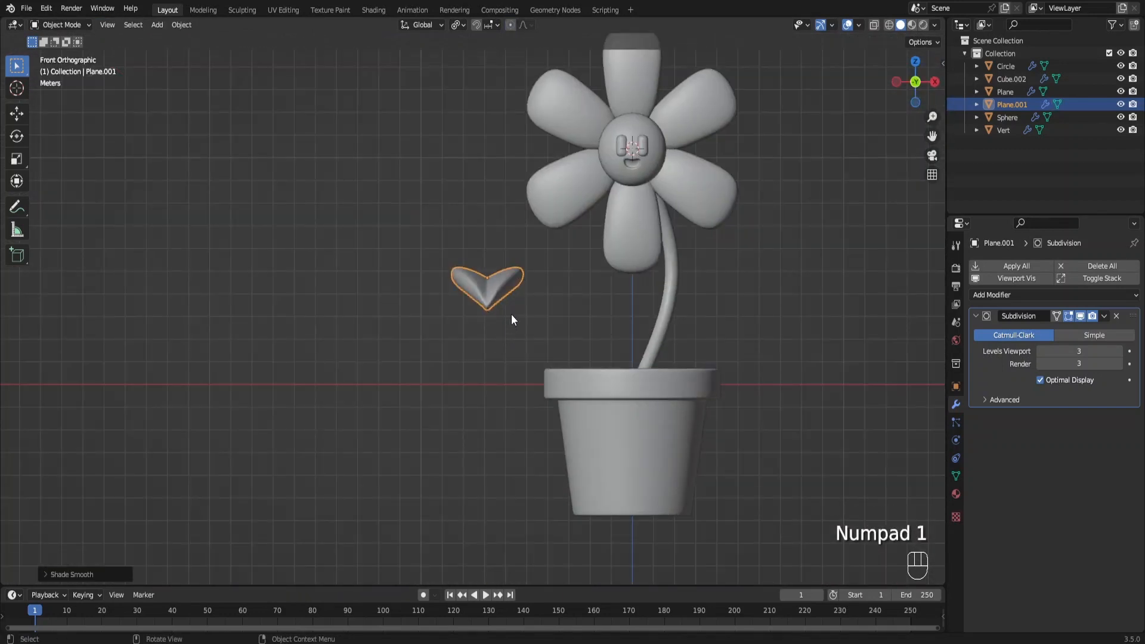
pyautogui.press('r')
pyautogui.press('r')
pyautogui.click(594, 374)
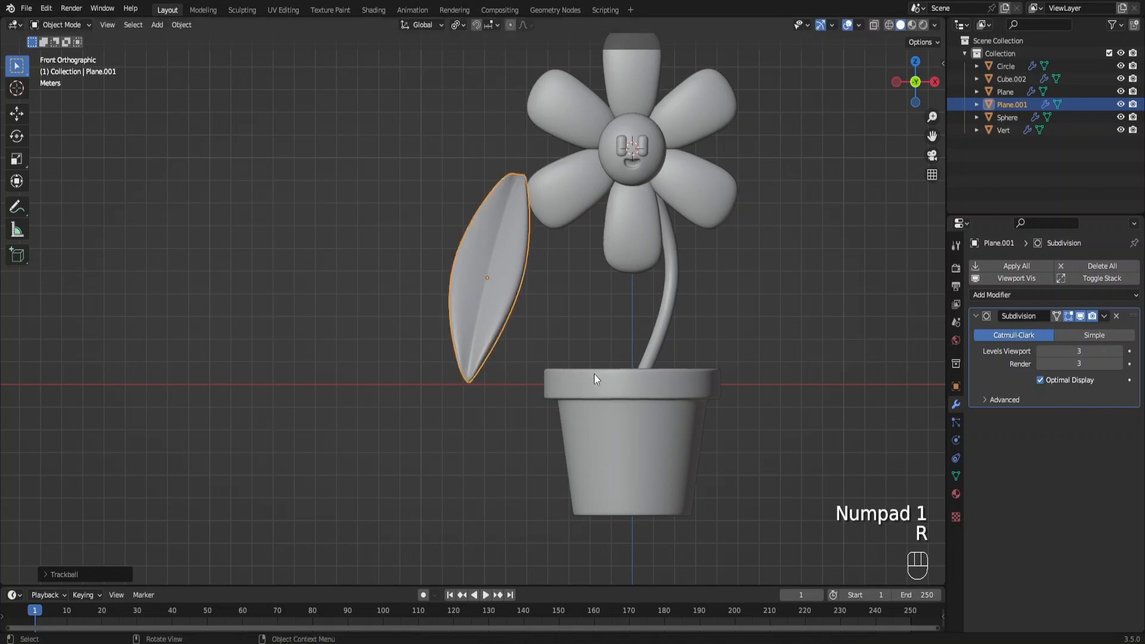
pyautogui.press('s')
pyautogui.click(538, 352)
pyautogui.hotkey('ctrl', 'z')
pyautogui.hotkey('ctrl', 'z')
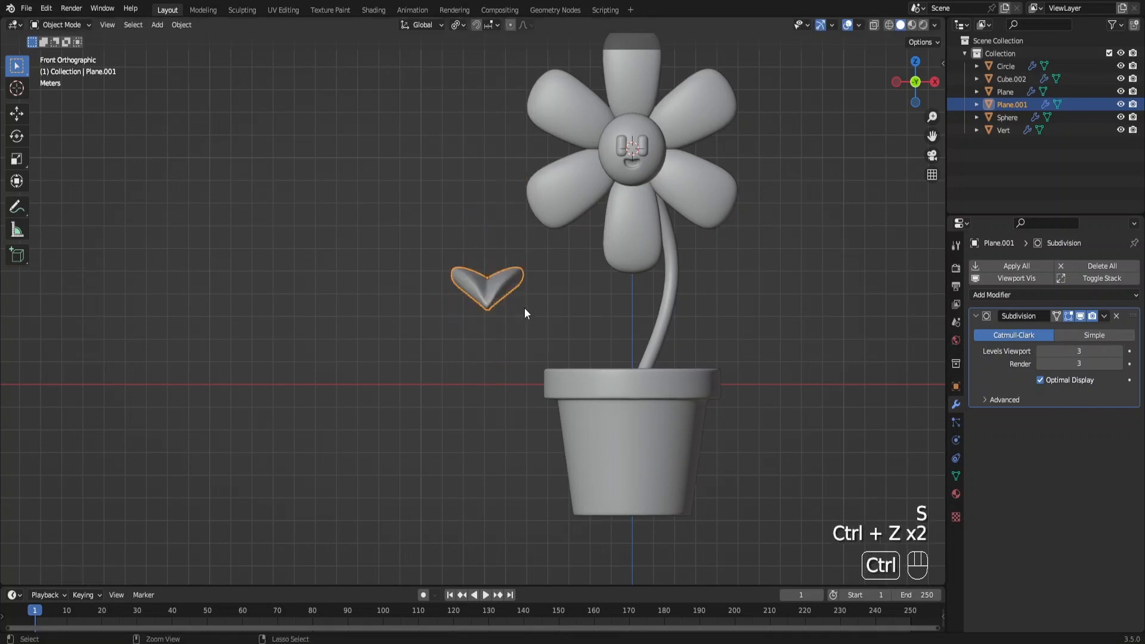
# Resize the leaf in perspective so its length suits the pot and stem.
pyautogui.moveTo(524, 308); pyautogui.dragTo(521, 371, button='middle')
pyautogui.press('s')
pyautogui.click(532, 373)
pyautogui.press('s')
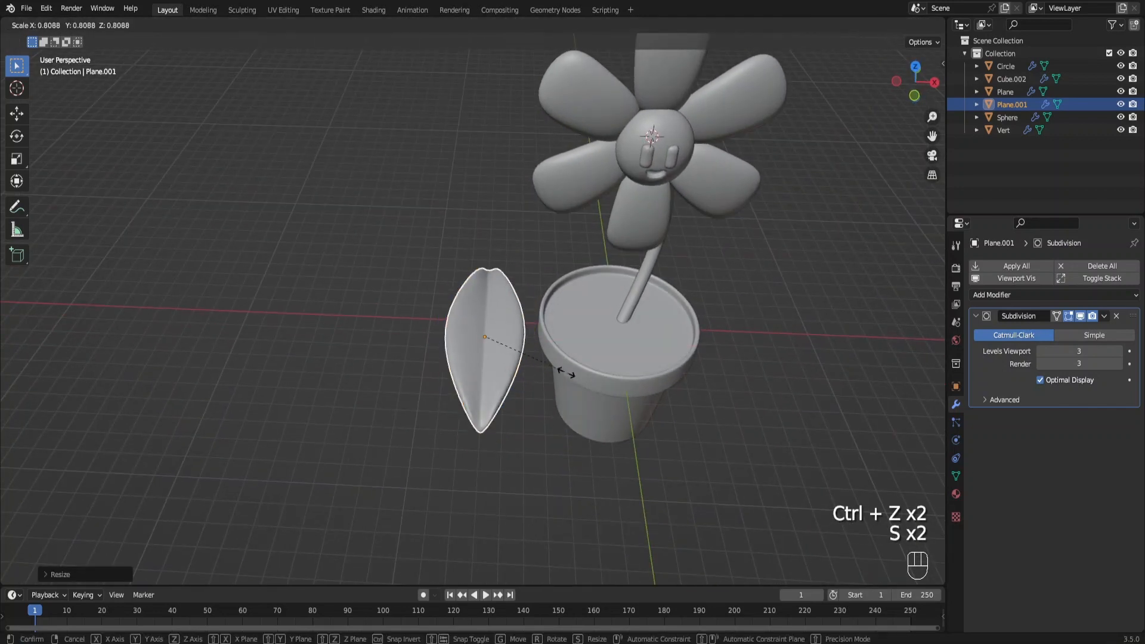
pyautogui.click(550, 367)
# Stand the leaf upright with a free trackball rotation in the front view and move it over the stem's lower part.
pyautogui.press('KP_1')
pyautogui.press('r')
pyautogui.press('r')
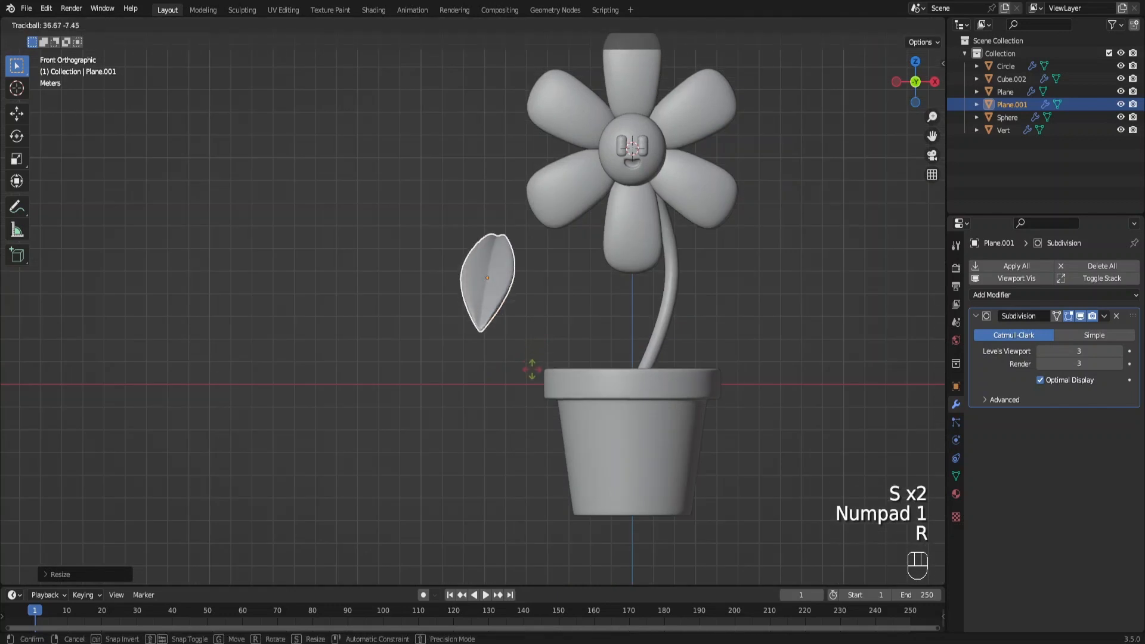
pyautogui.click(513, 420)
pyautogui.press('g')
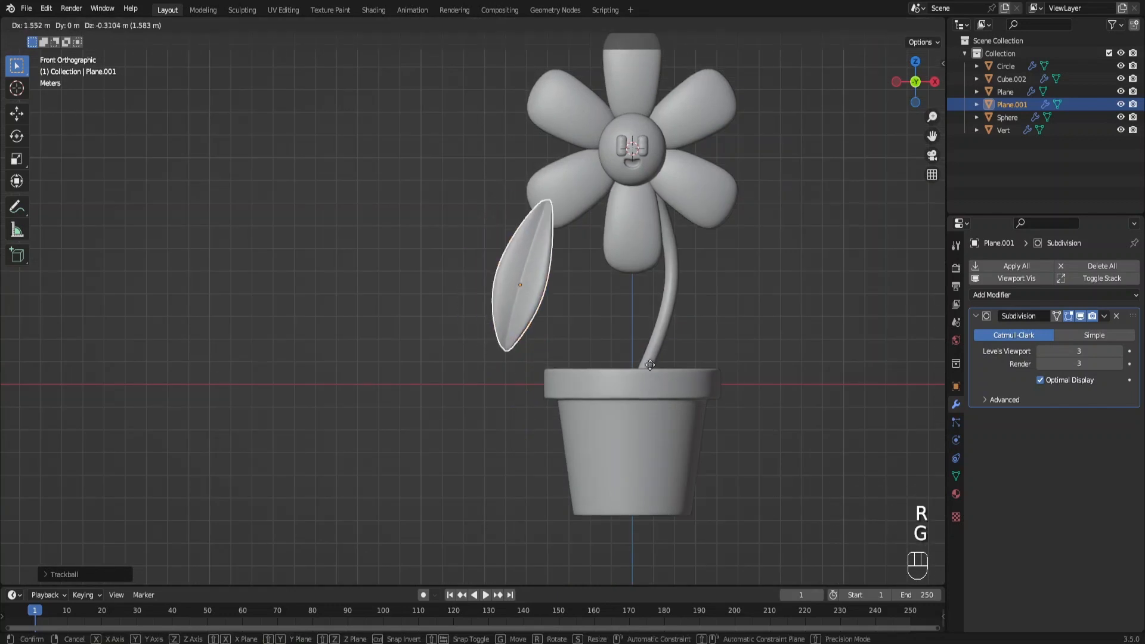
pyautogui.click(694, 380)
# Tilt the leaf outward with plain and trackball rotations, rescale it, and place its base at the bottom of the stem.
pyautogui.keyDown('shift'); pyautogui.moveTo(606, 387); pyautogui.dragTo(451, 390, button='middle'); pyautogui.keyUp('shift')
pyautogui.scroll(2, 452, 390)
pyautogui.press('r')
pyautogui.press('r')
pyautogui.press('r')
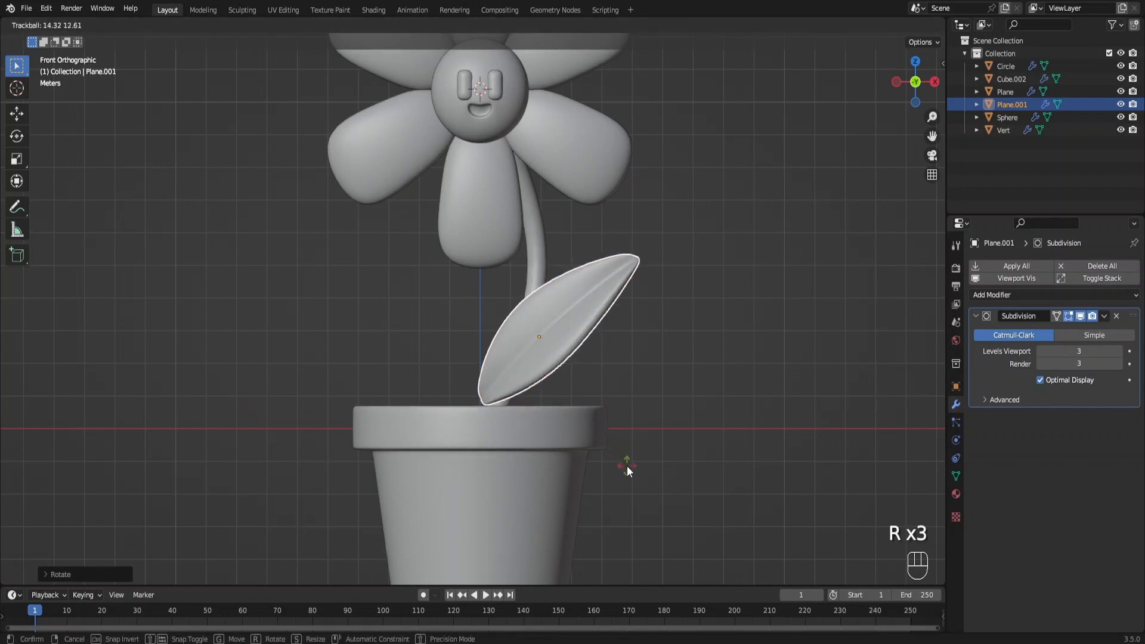
pyautogui.press('s')
pyautogui.press('g')
pyautogui.click(587, 410)
# Move the leaf back in perspective so its base meets the stem above the soil.
pyautogui.moveTo(587, 409); pyautogui.dragTo(652, 440, button='middle')
pyautogui.press('g')
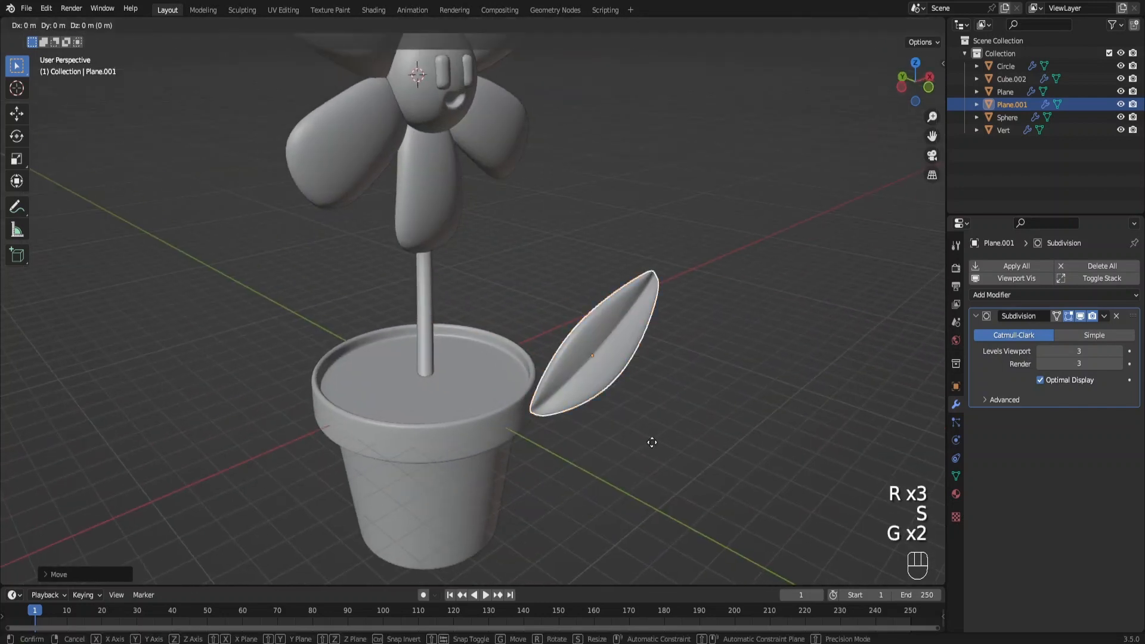
pyautogui.click(525, 405)
pyautogui.press('KP_1')
pyautogui.scroll(3, 536, 389)
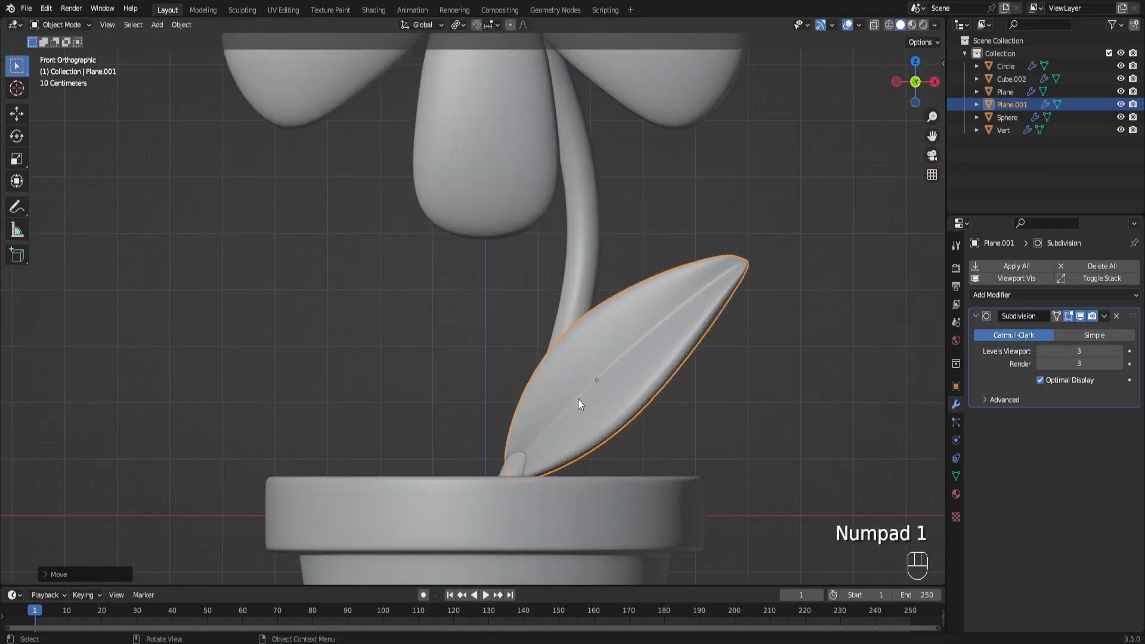
# Shift the leaf off the stem in the front view and refine its outward tilt with trackball and plain rotations.
pyautogui.press('g')
pyautogui.press('r')
pyautogui.press('r')
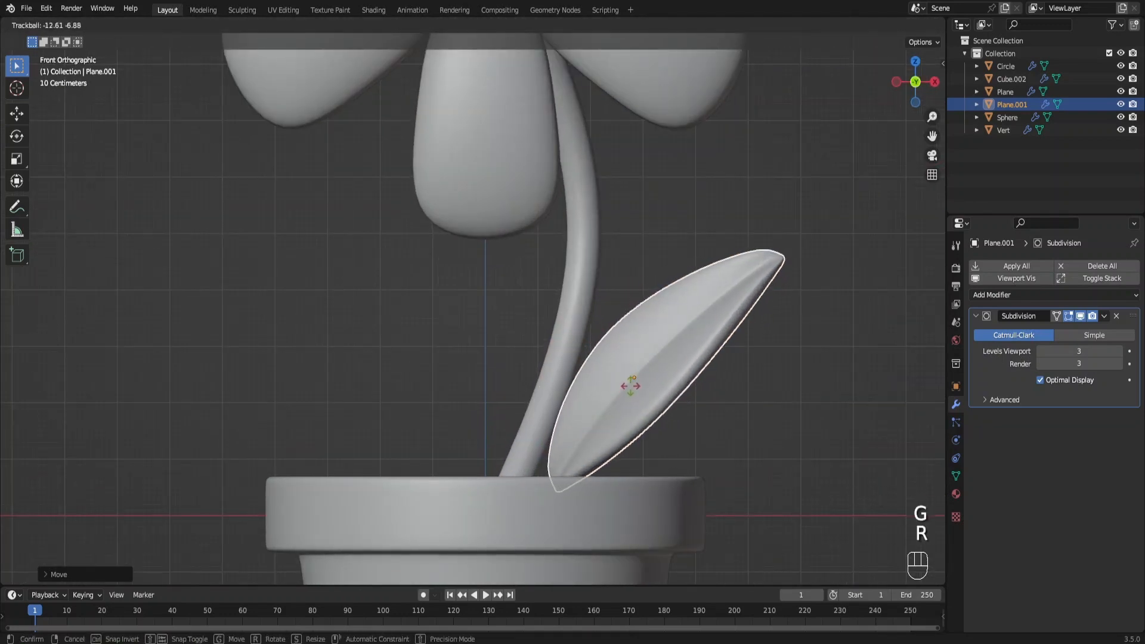
pyautogui.click(640, 381)
pyautogui.press('r')
pyautogui.press('r')
pyautogui.click(684, 410)
pyautogui.press('r')
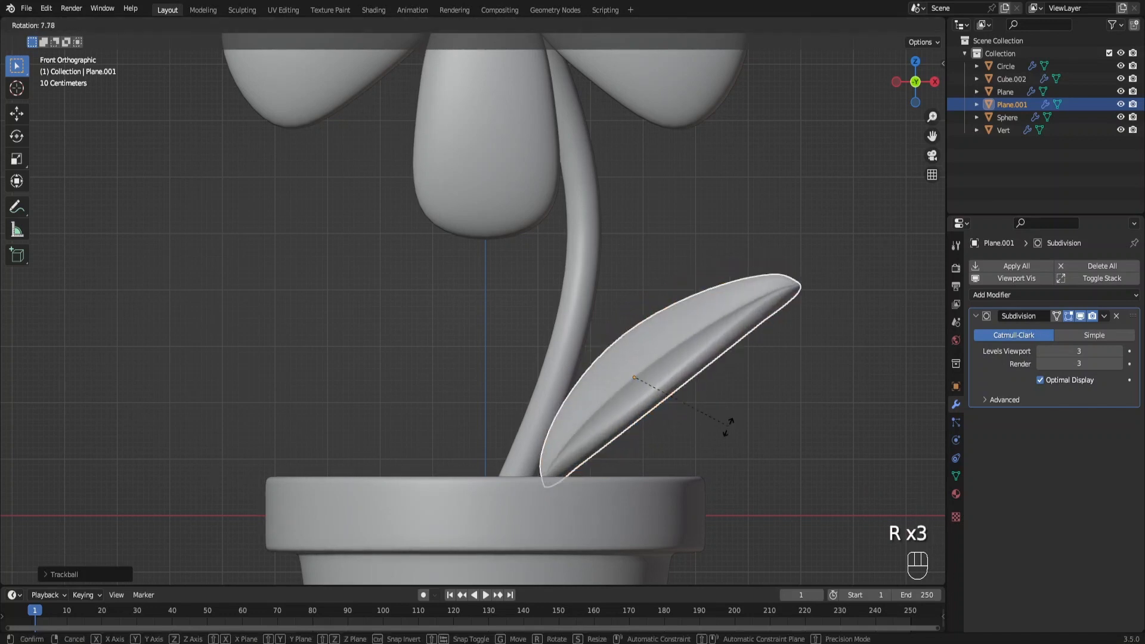
pyautogui.press('g')
pyautogui.click(697, 407)
# Slide the leaf along global X toward the stem, then about 0.85 m along global Y to meet it.
pyautogui.moveTo(696, 407); pyautogui.dragTo(717, 428, button='middle')
pyautogui.press('g')
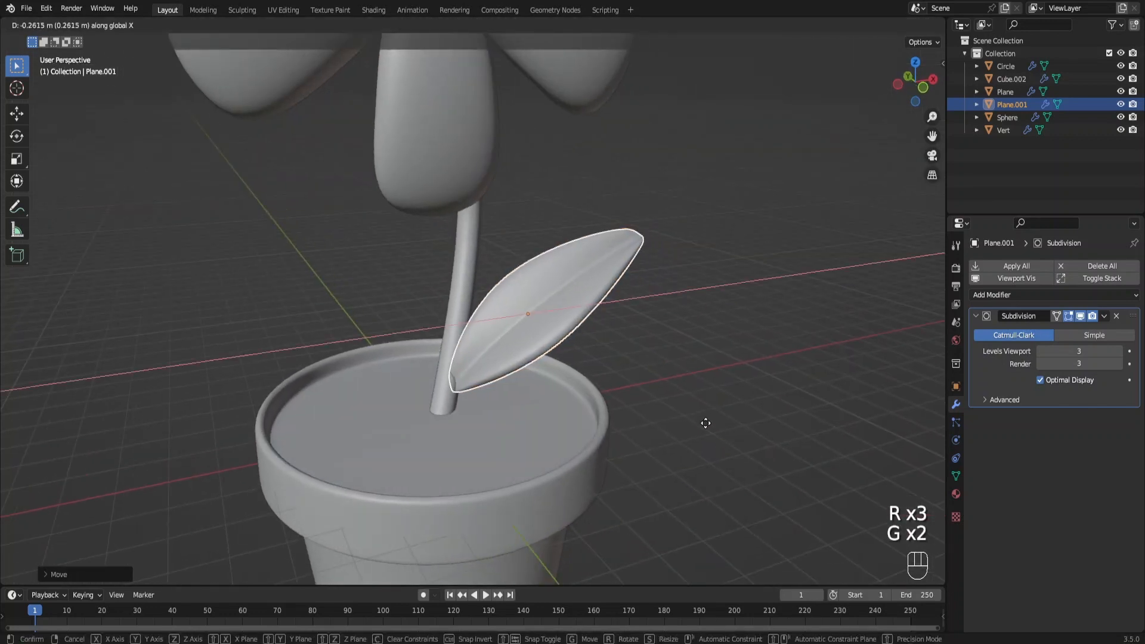
pyautogui.press('g')
pyautogui.middleClick(695, 409)
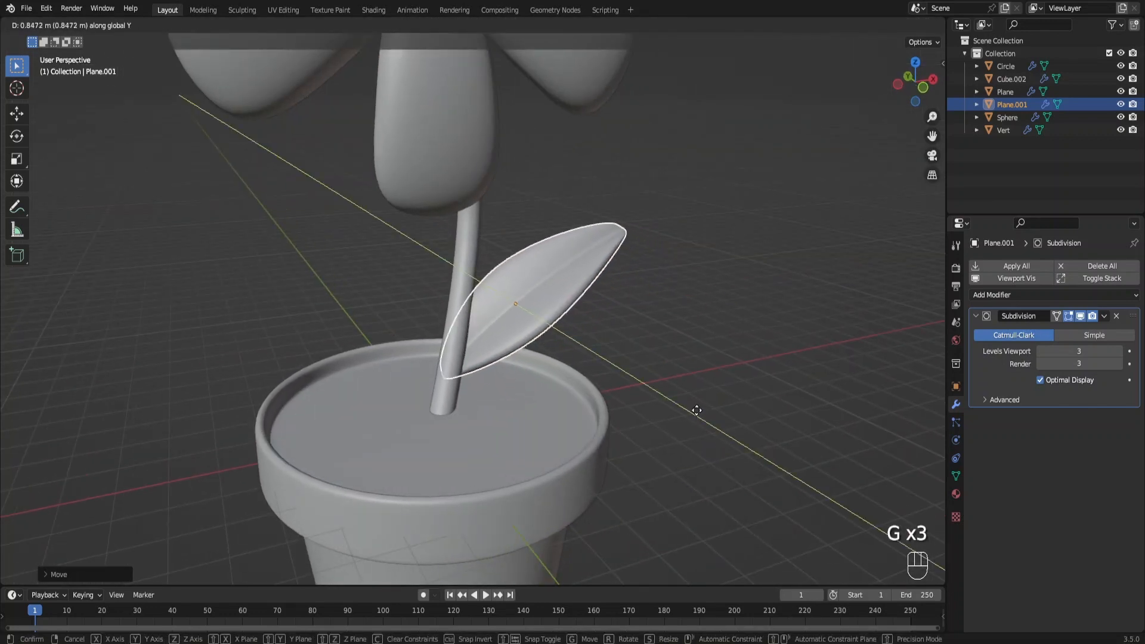
pyautogui.click(693, 395)
# Turn the leaf with a trackball rotation of about -28.65 and 1.15 in the front view.
pyautogui.press('KP_1')
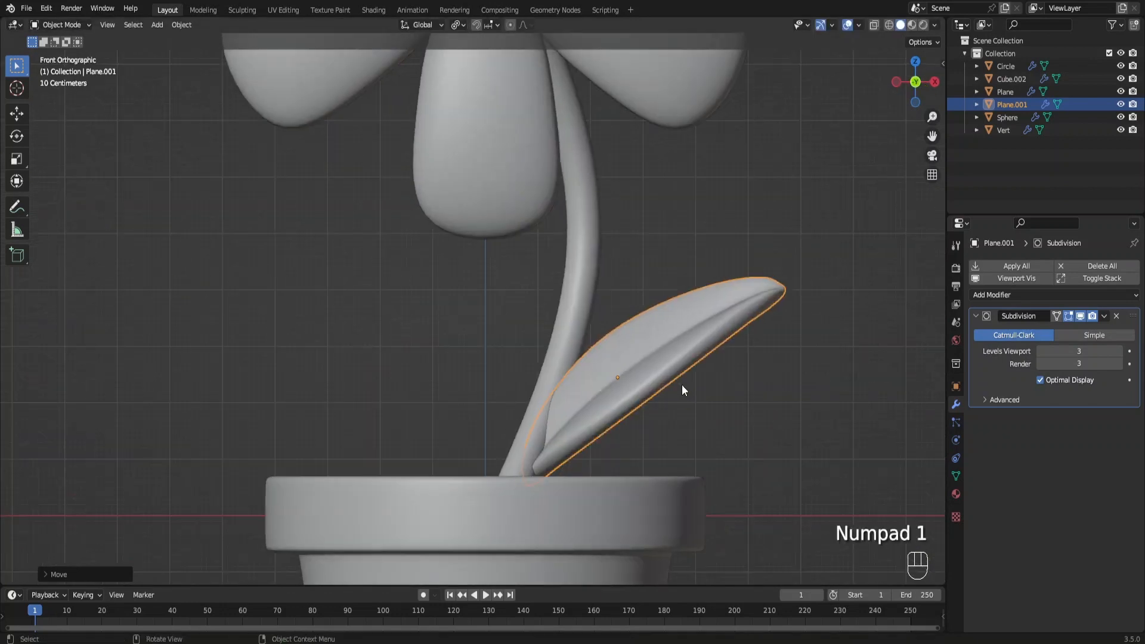
pyautogui.press('r')
pyautogui.press('r')
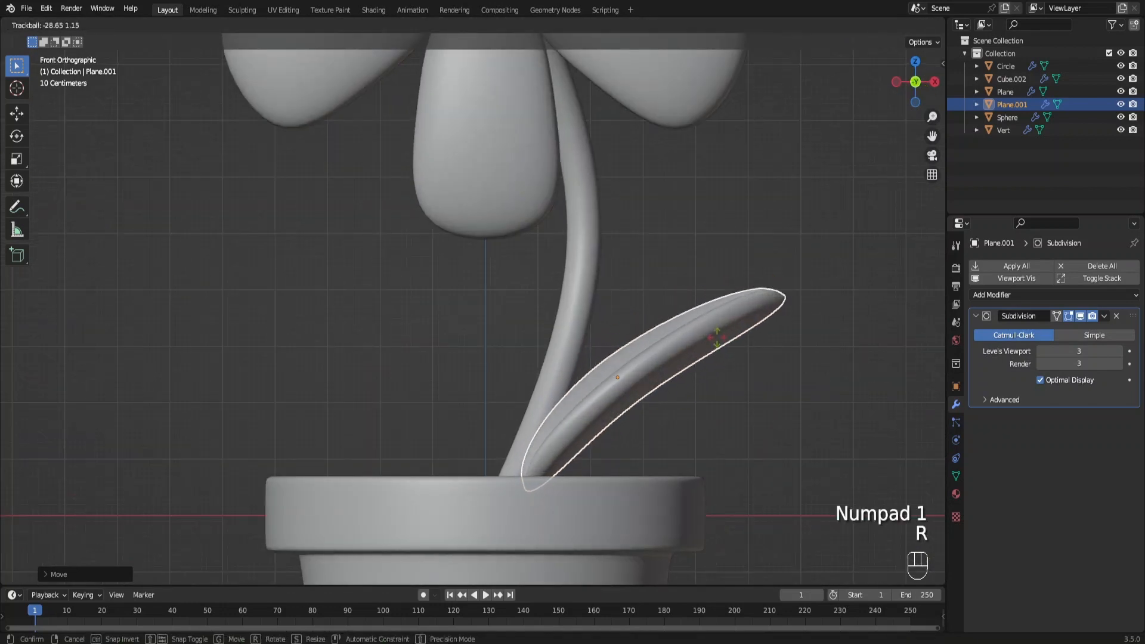
pyautogui.click(716, 336)
# Slide the leaf along the global axes until its base touches the stem, then enlarge it slightly.
pyautogui.moveTo(715, 336); pyautogui.dragTo(736, 386, button='middle')
pyautogui.press('g')
pyautogui.press('x')
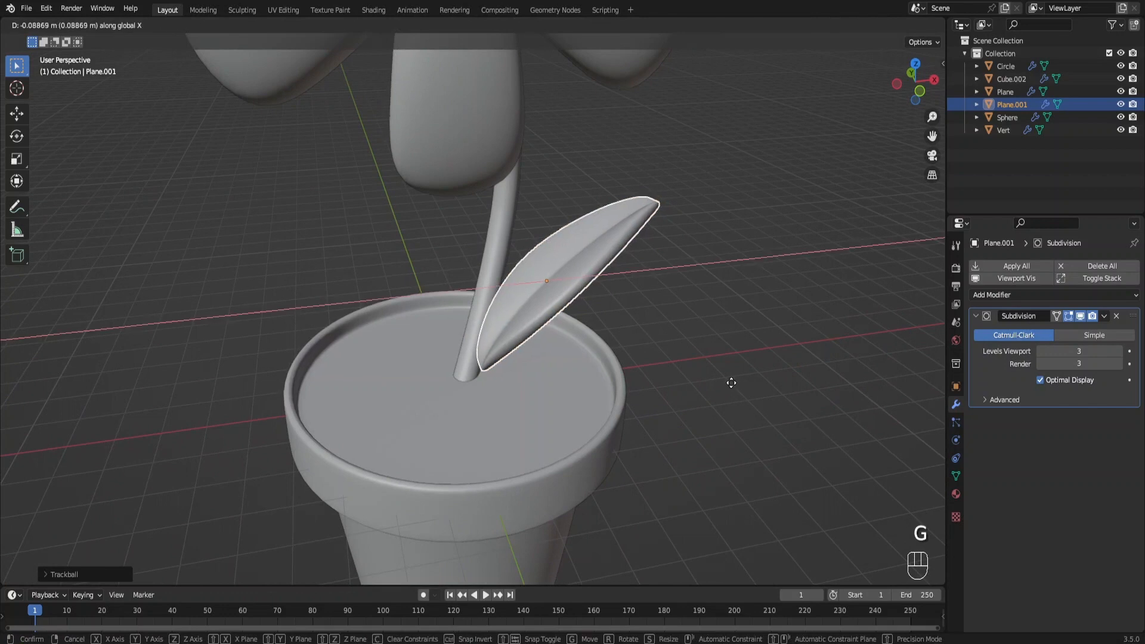
pyautogui.press('y')
pyautogui.click(726, 379)
pyautogui.press('g')
pyautogui.press('s')
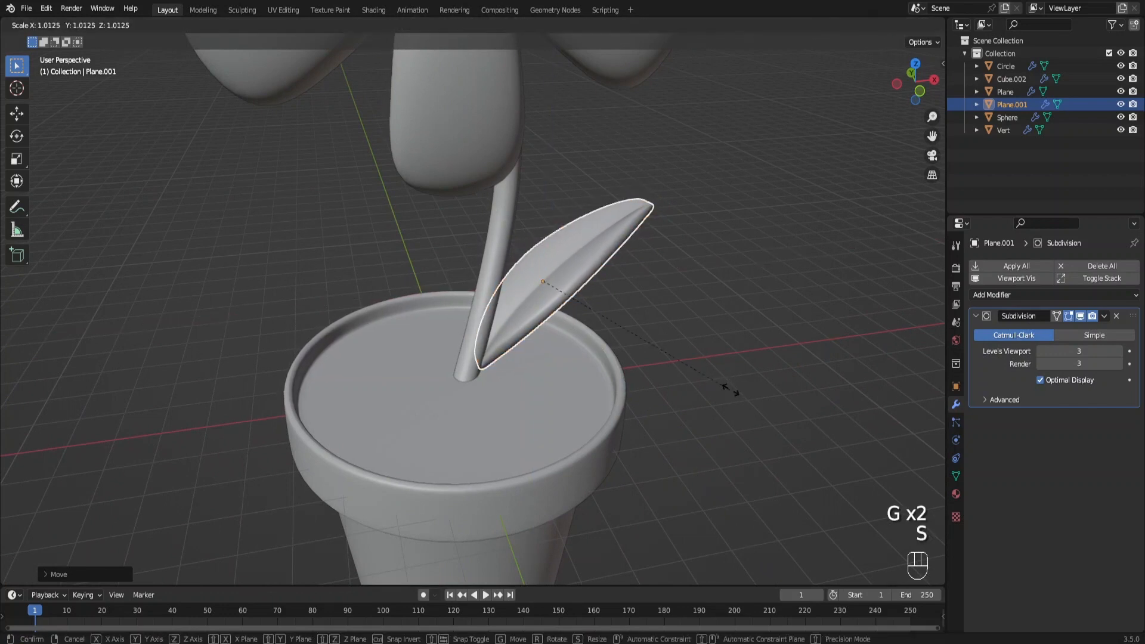
pyautogui.click(732, 366)
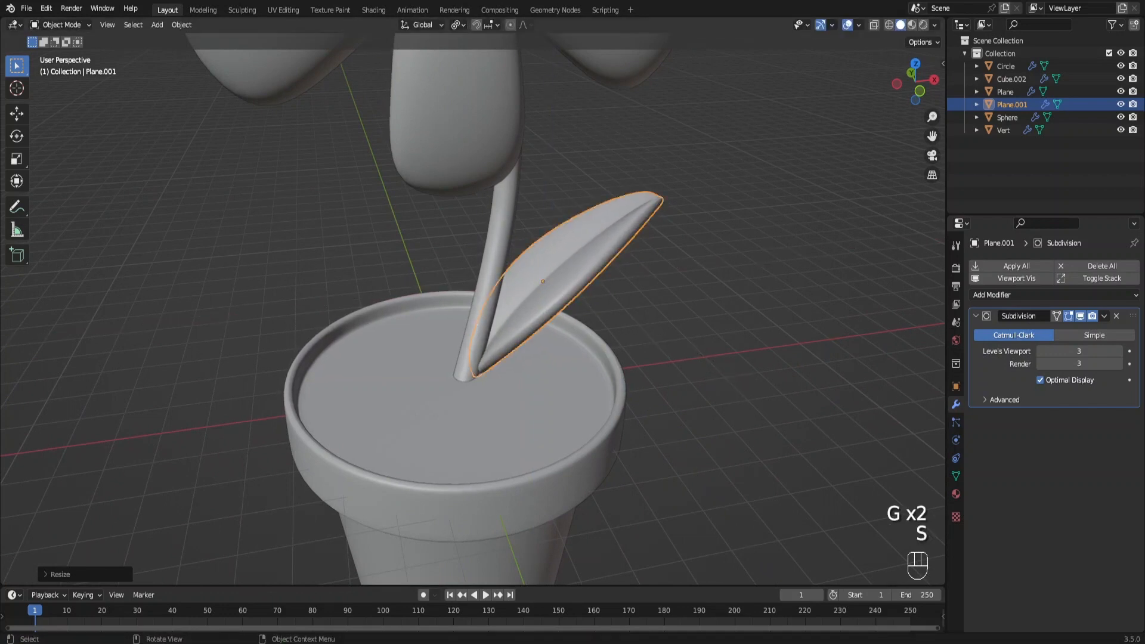
# Fine-tune the leaf's tilt beside the stem with a free trackball rotation in perspective.
pyautogui.press('r')
pyautogui.press('r')
pyautogui.click(736, 370)
# Duplicate the leaf in the front view, place the copy on the opposite side of the stem, and rescale it.
pyautogui.press('KP_1')
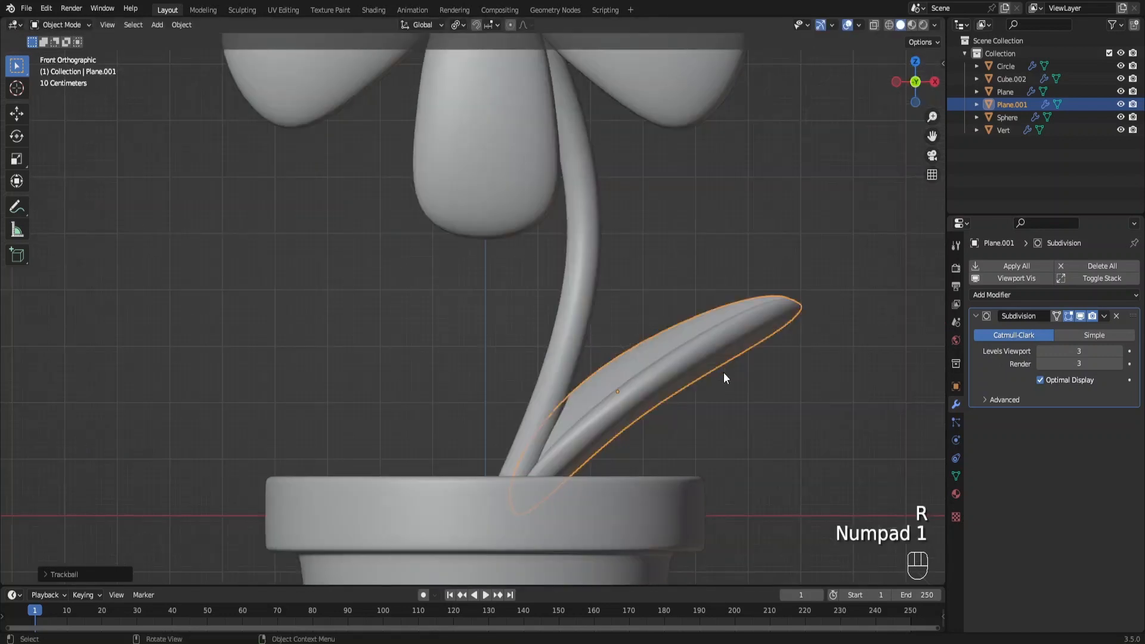
pyautogui.hotkey('shift', 'd')
pyautogui.click(598, 340)
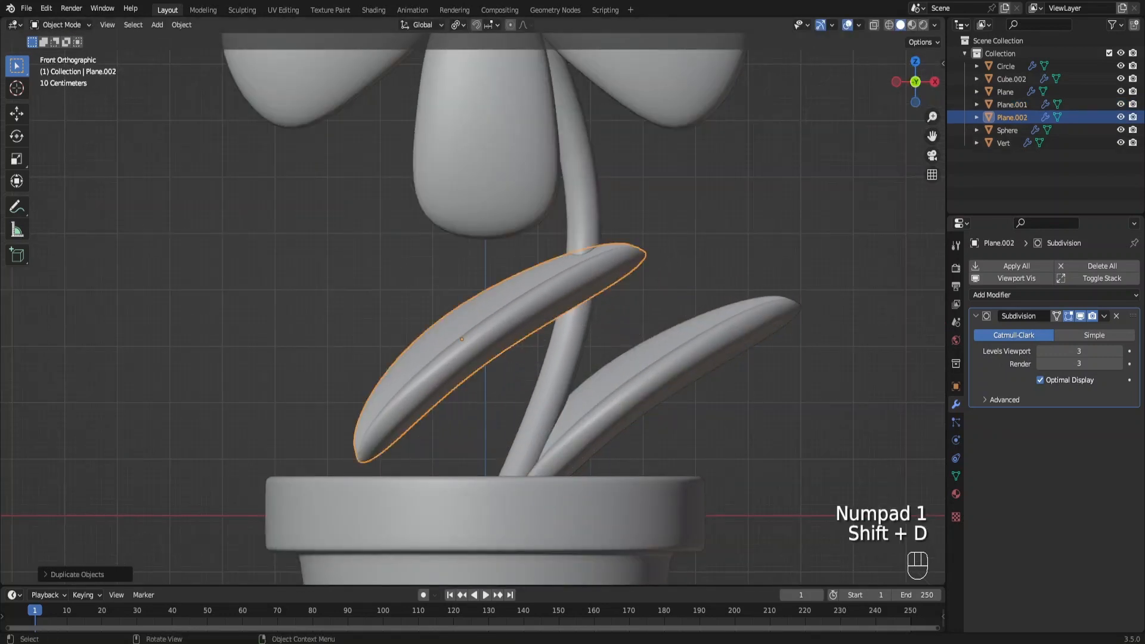
pyautogui.press('s')
pyautogui.click(632, 366)
# Rotate the copied leaf to lean away from the first one and move its base down to the stem's foot.
pyautogui.press('r')
pyautogui.click(703, 402)
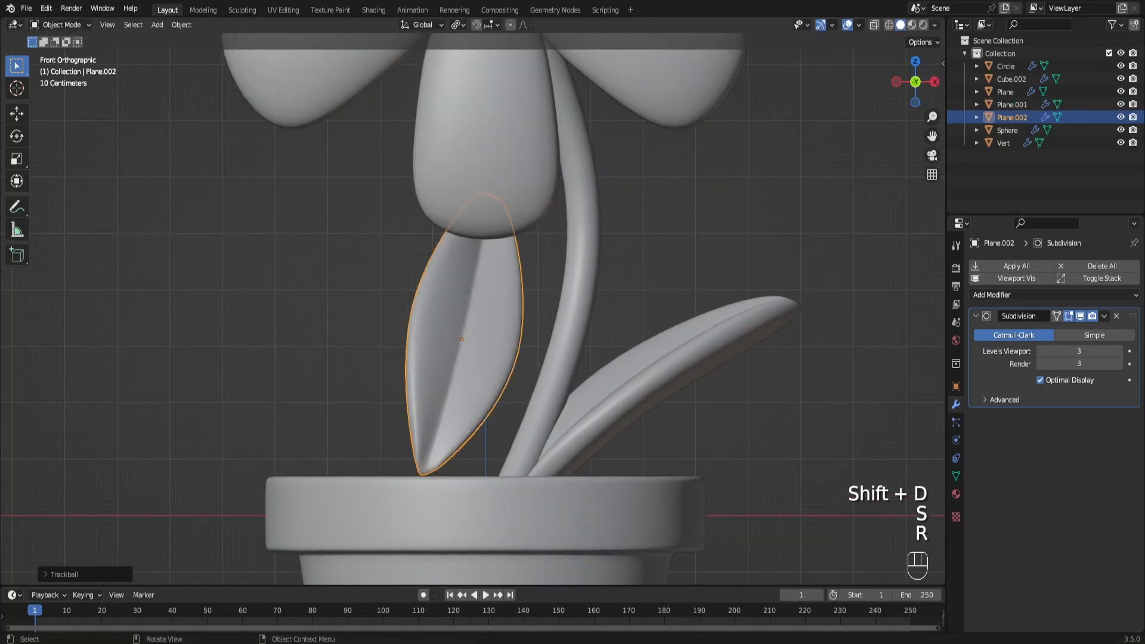
pyautogui.press('r')
pyautogui.click(597, 287)
pyautogui.press('g')
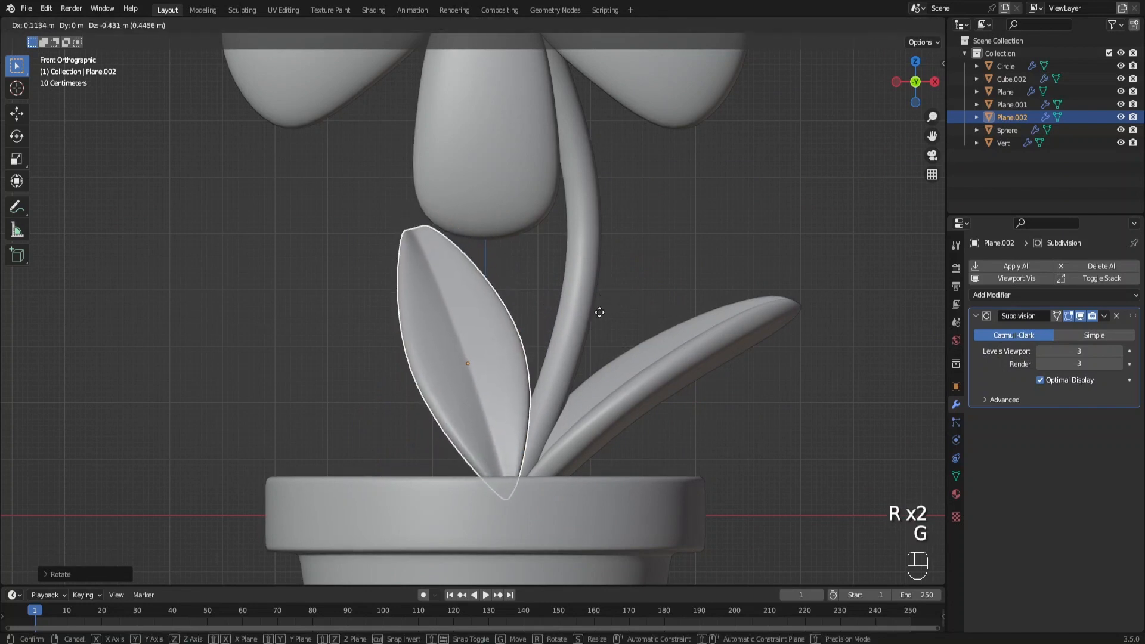
pyautogui.click(593, 314)
# Align the second leaf's base with the stem in perspective, finishing with a move of about 0.45 m along global Y.
pyautogui.moveTo(593, 314); pyautogui.dragTo(614, 353, button='middle')
pyautogui.press('g')
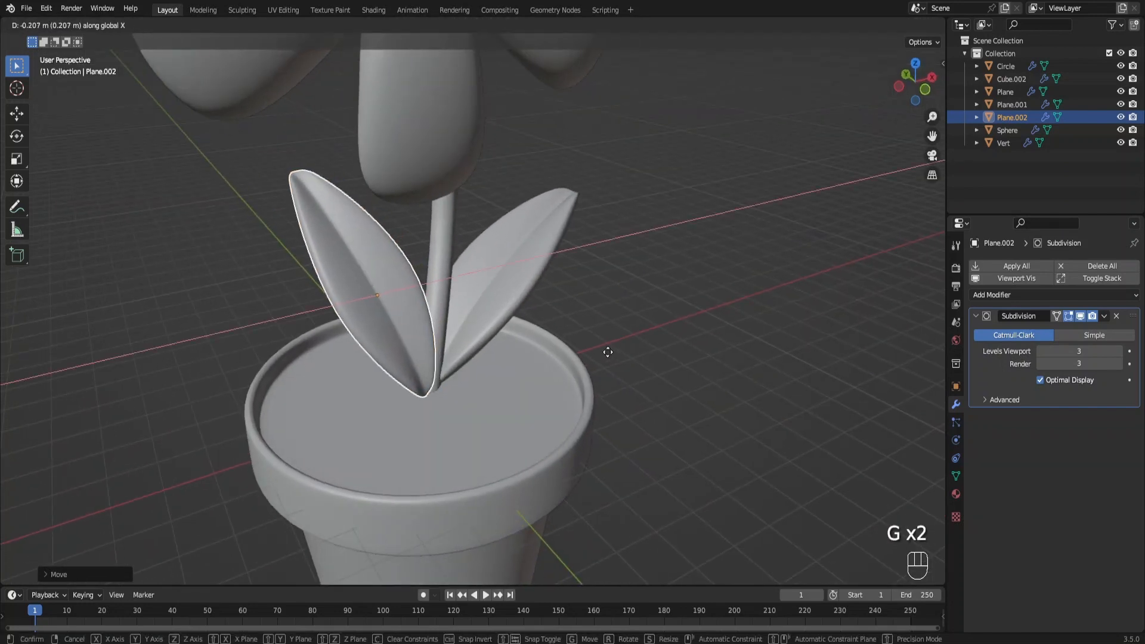
pyautogui.press('g')
pyautogui.press('y')
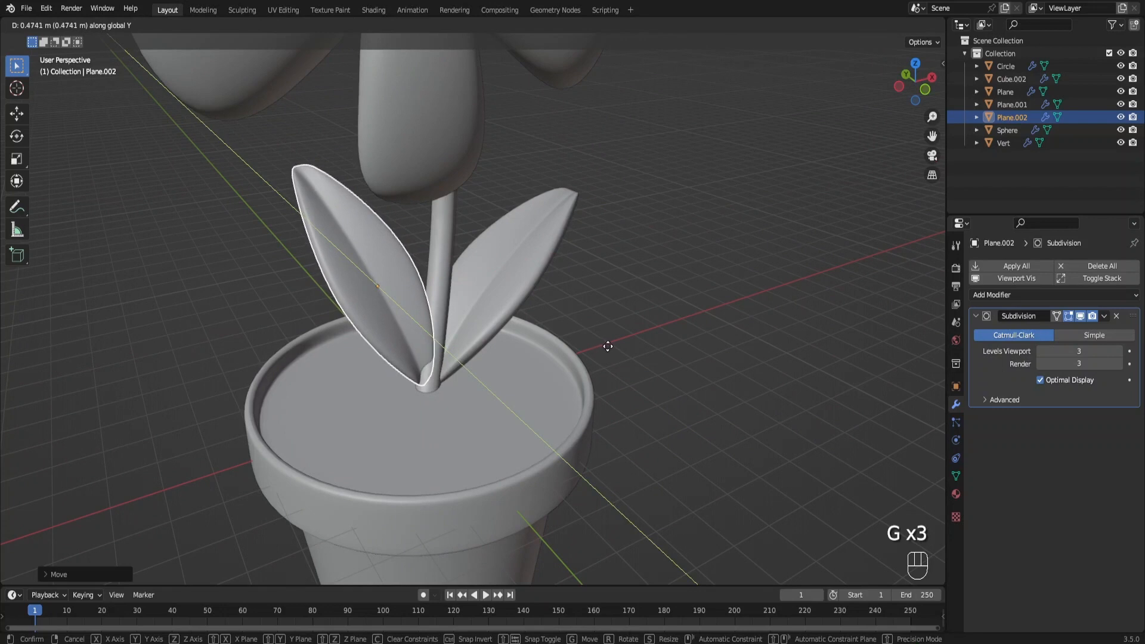
pyautogui.press('g')
pyautogui.click(609, 358)
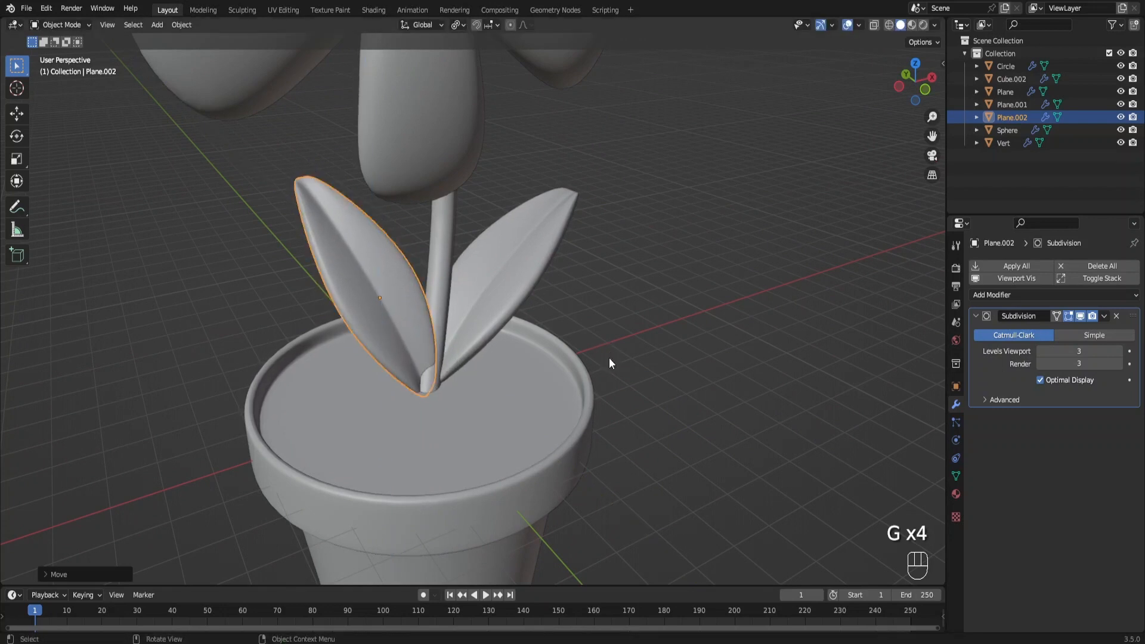
pyautogui.press('g')
pyautogui.press('y')
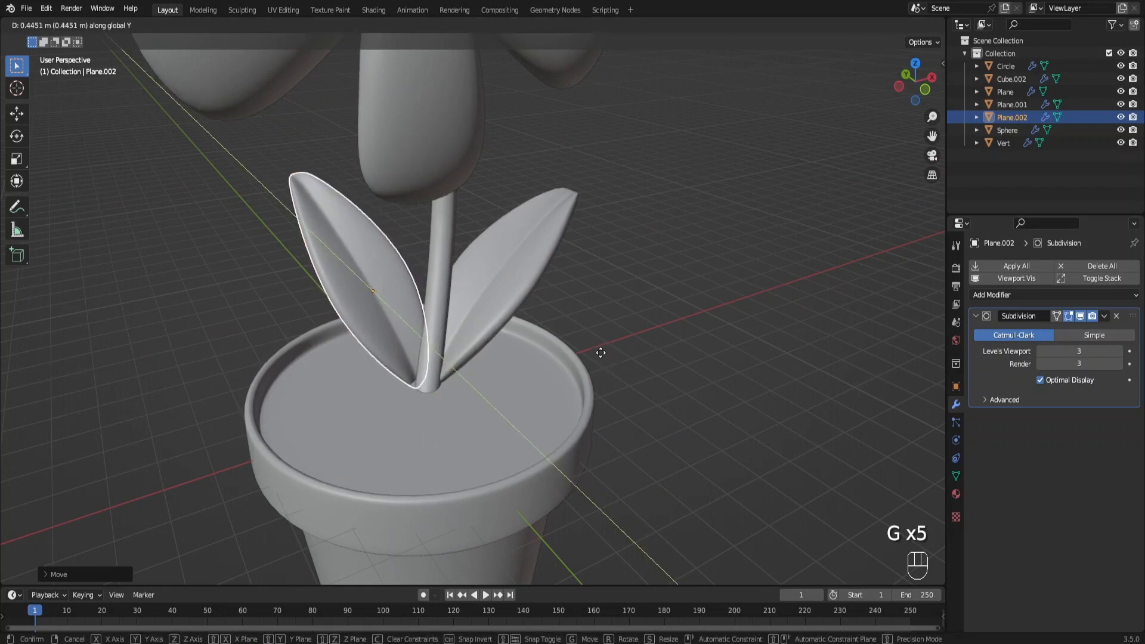
pyautogui.click(608, 352)
# Refine the second leaf's angle with trackball and plain rotations and nudge it against the stem.
pyautogui.moveTo(613, 353); pyautogui.dragTo(632, 339, button='middle')
pyautogui.press('r')
pyautogui.press('r')
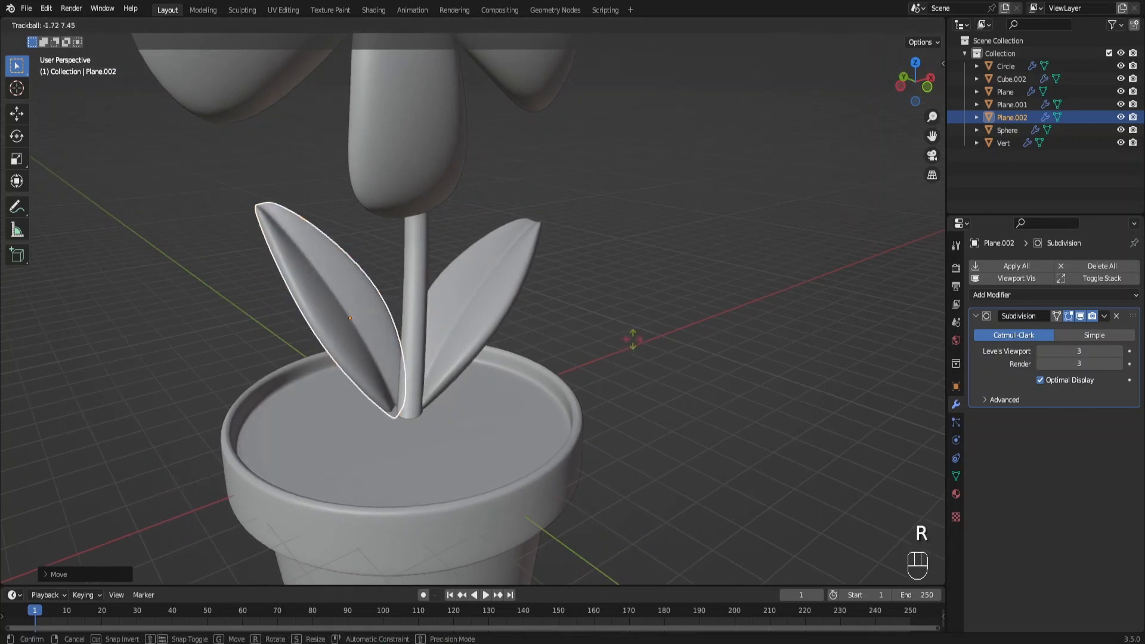
pyautogui.click(634, 337)
pyautogui.press('r')
pyautogui.press('g')
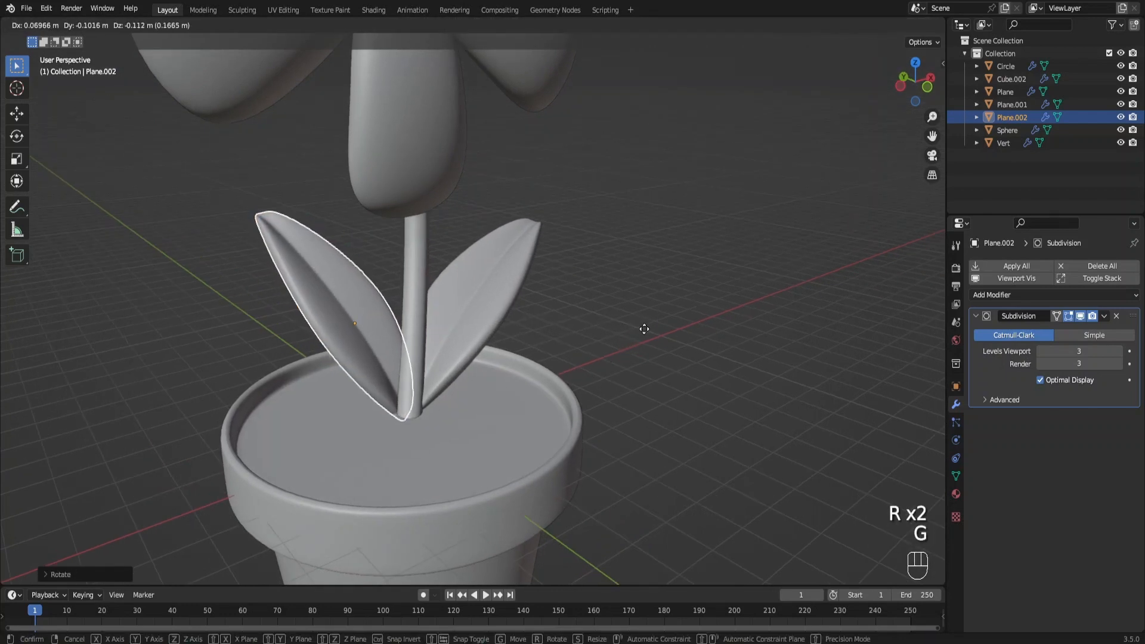
pyautogui.click(645, 329)
# Duplicate the second leaf in the front view, place the copy beside the upper stem, and turn it with a trackball rotation.
pyautogui.press('KP_1')
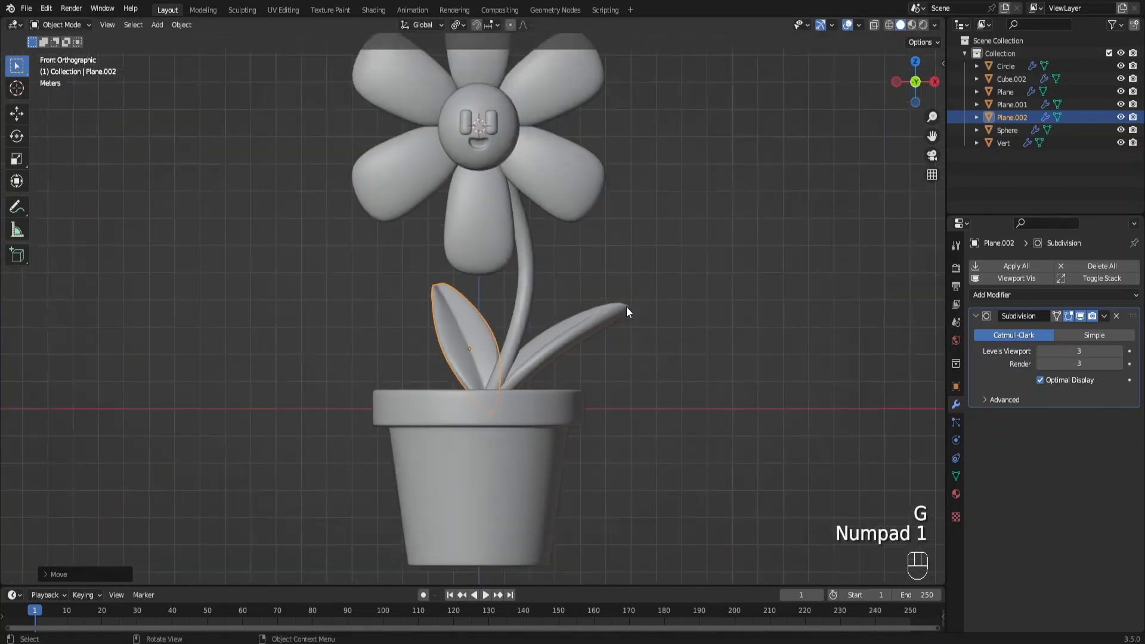
pyautogui.scroll(-2, 626, 311)
pyautogui.keyDown('shift'); pyautogui.moveTo(598, 284); pyautogui.dragTo(611, 311, button='middle'); pyautogui.keyUp('shift')
pyautogui.hotkey('shift', 'd')
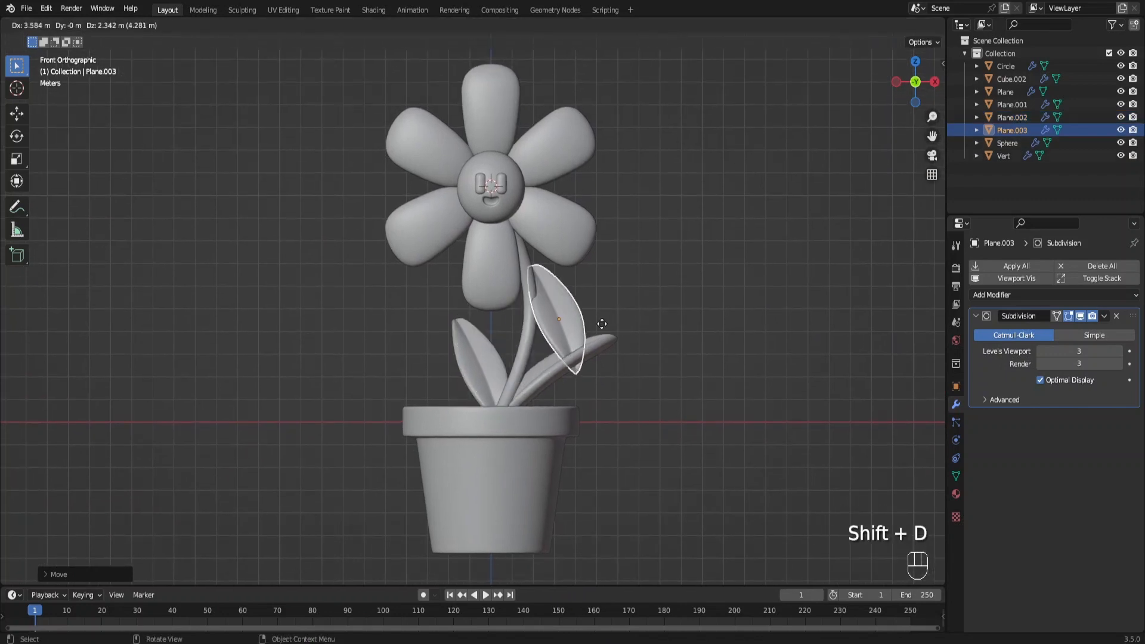
pyautogui.press('r')
pyautogui.press('r')
pyautogui.click(662, 380)
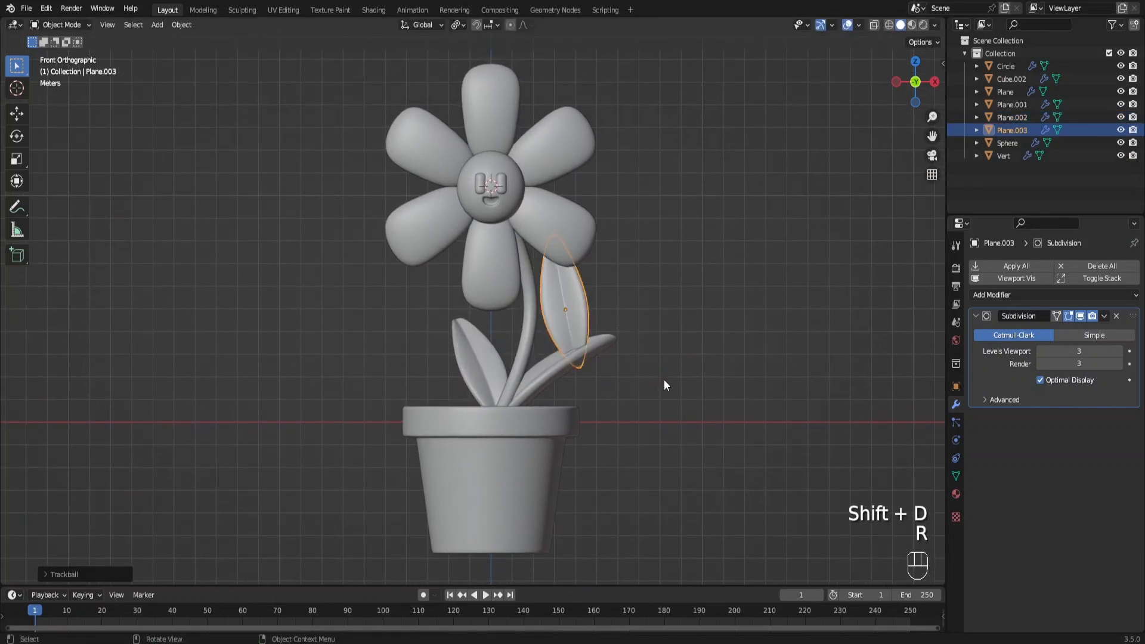
# Shrink the third leaf, rotate it to lean outward like the first leaf, and move its base onto the upper stem.
pyautogui.press('s')
pyautogui.click(594, 387)
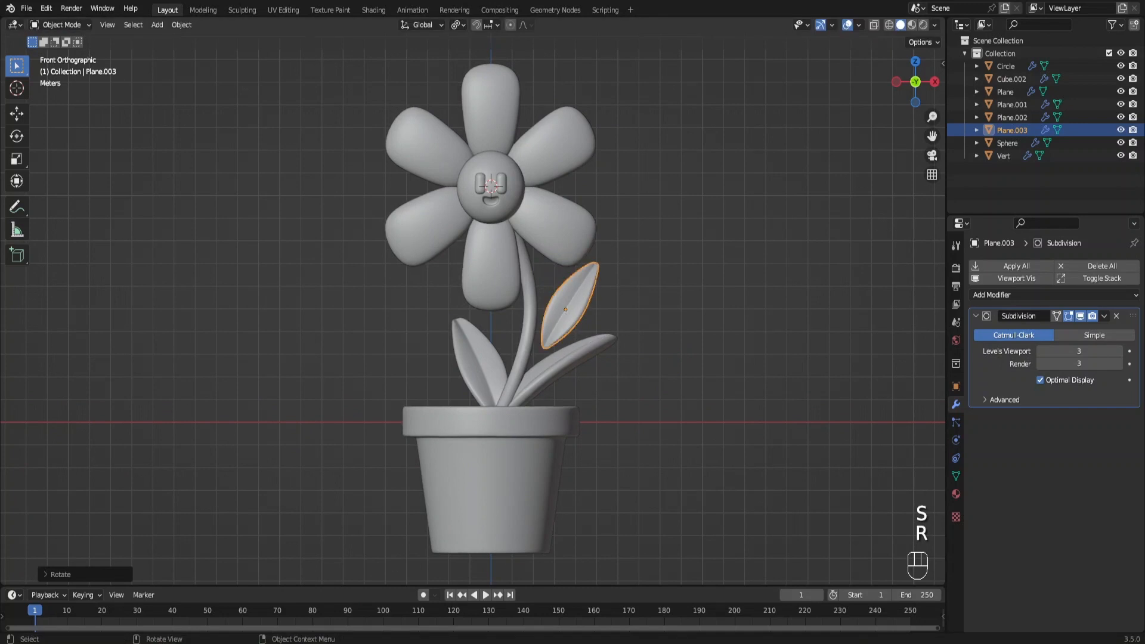
pyautogui.press('s')
pyautogui.press('g')
pyautogui.press('r')
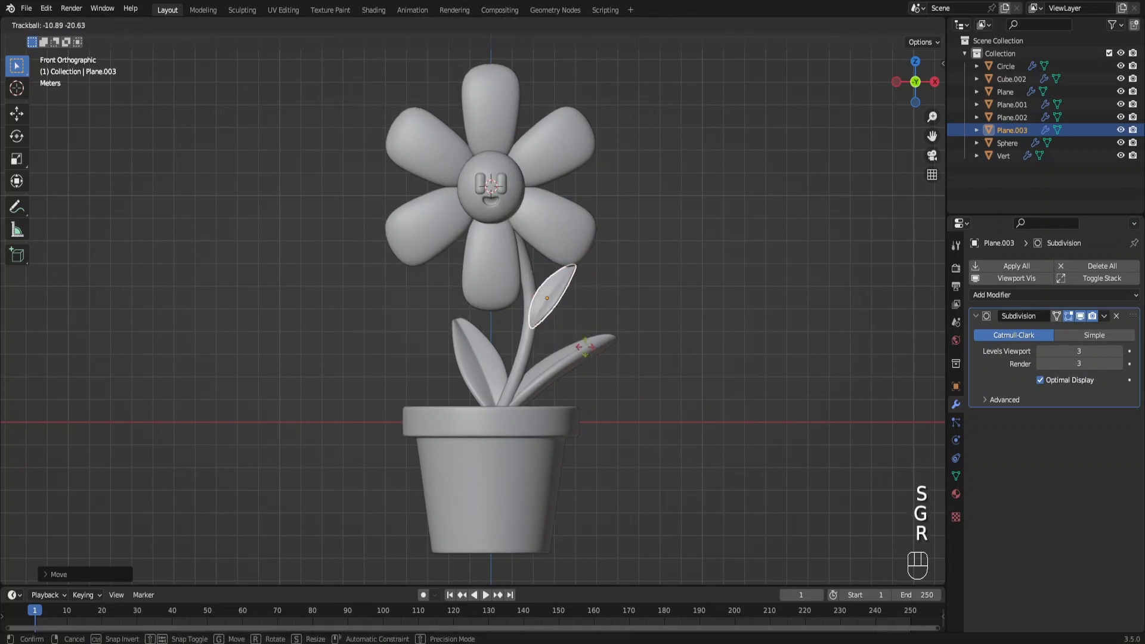
pyautogui.click(577, 342)
pyautogui.press('r')
pyautogui.click(581, 347)
# Slide the third leaf along global X, then about 0.45 m along global Y to meet the stem.
pyautogui.moveTo(581, 347); pyautogui.dragTo(611, 367, button='middle')
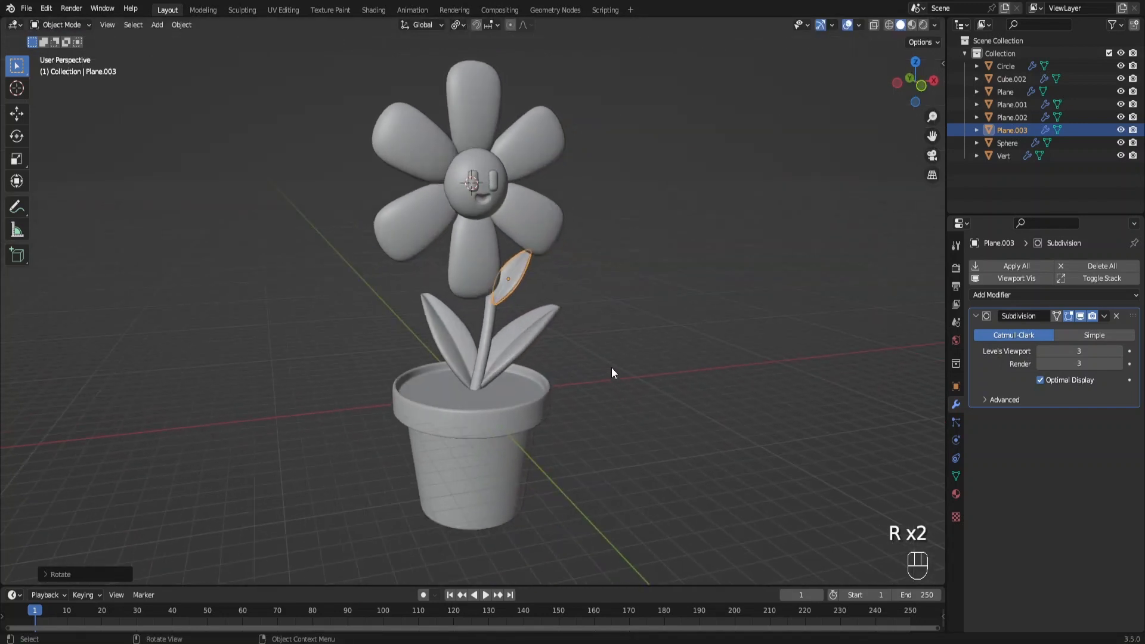
pyautogui.press('g')
pyautogui.press('x')
pyautogui.click(611, 368)
pyautogui.press('g')
pyautogui.press('y')
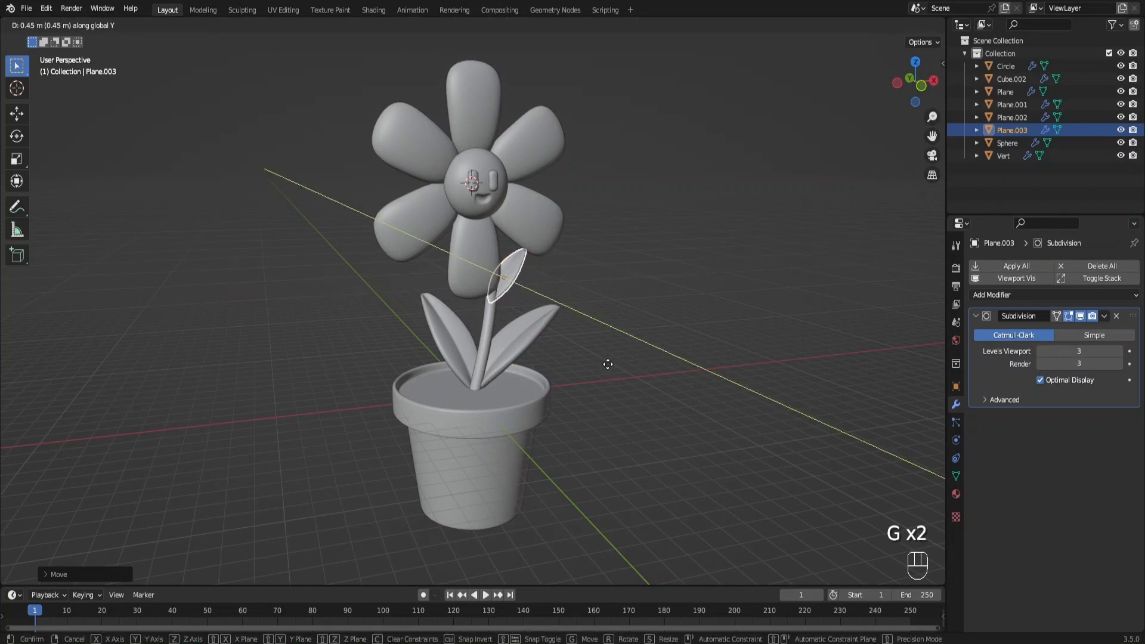
pyautogui.click(609, 364)
# Nudge the third leaf outward in the front view, turn it with a trackball rotation, and reposition it against the upper stem.
pyautogui.press('KP_1')
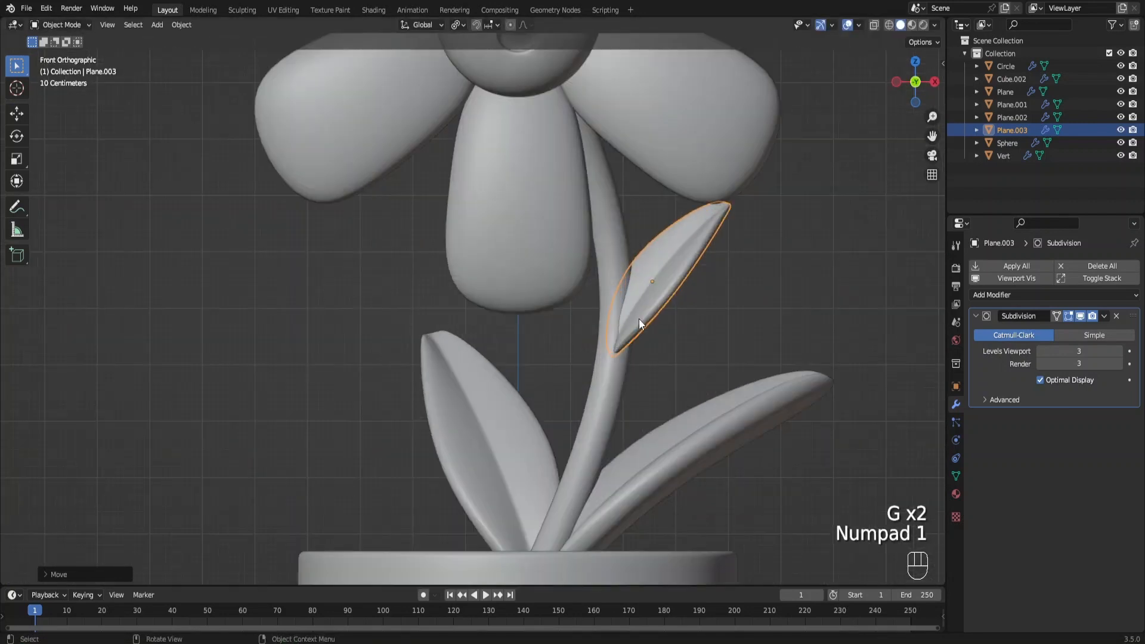
pyautogui.press('g')
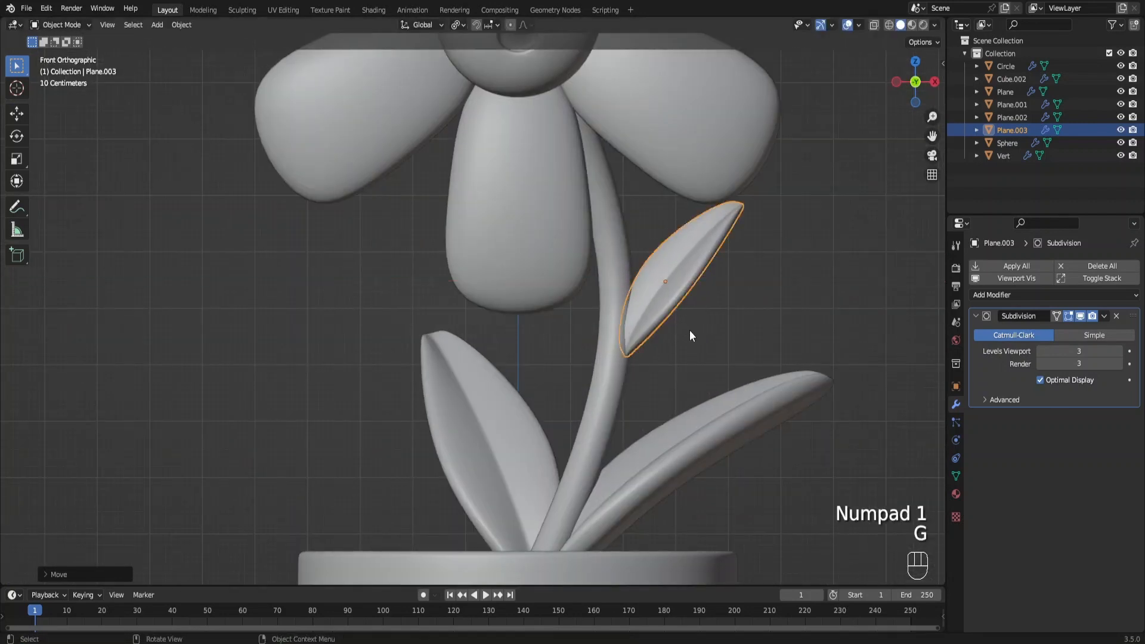
pyautogui.press('r')
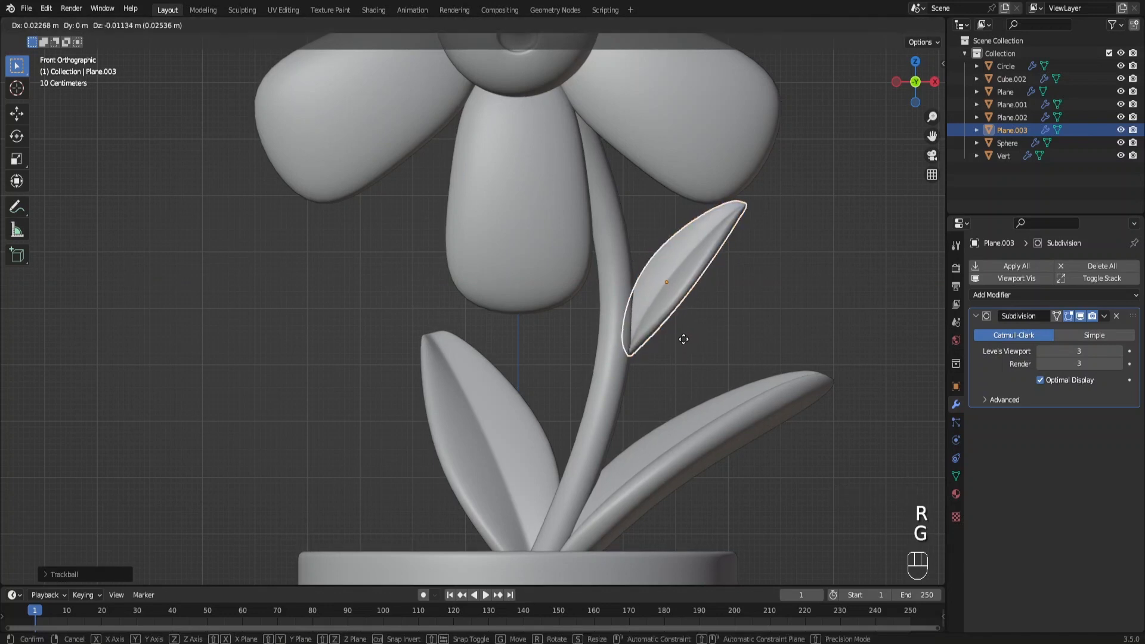
pyautogui.click(725, 316)
pyautogui.scroll(-1, 646, 313)
pyautogui.scroll(-4, 596, 301)
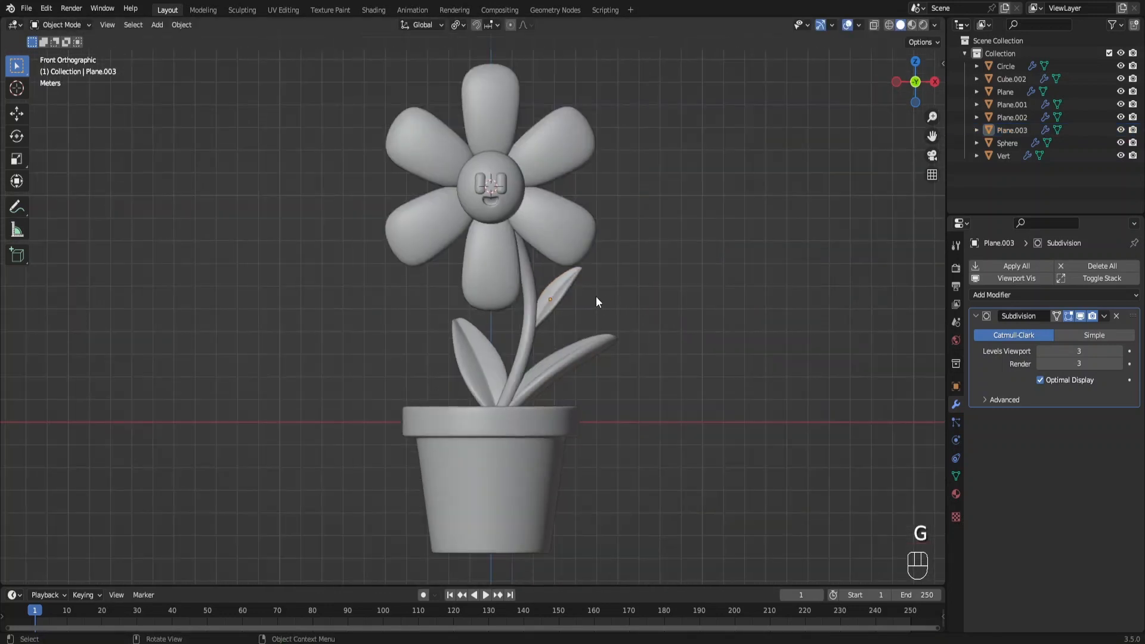
pyautogui.click(563, 291)
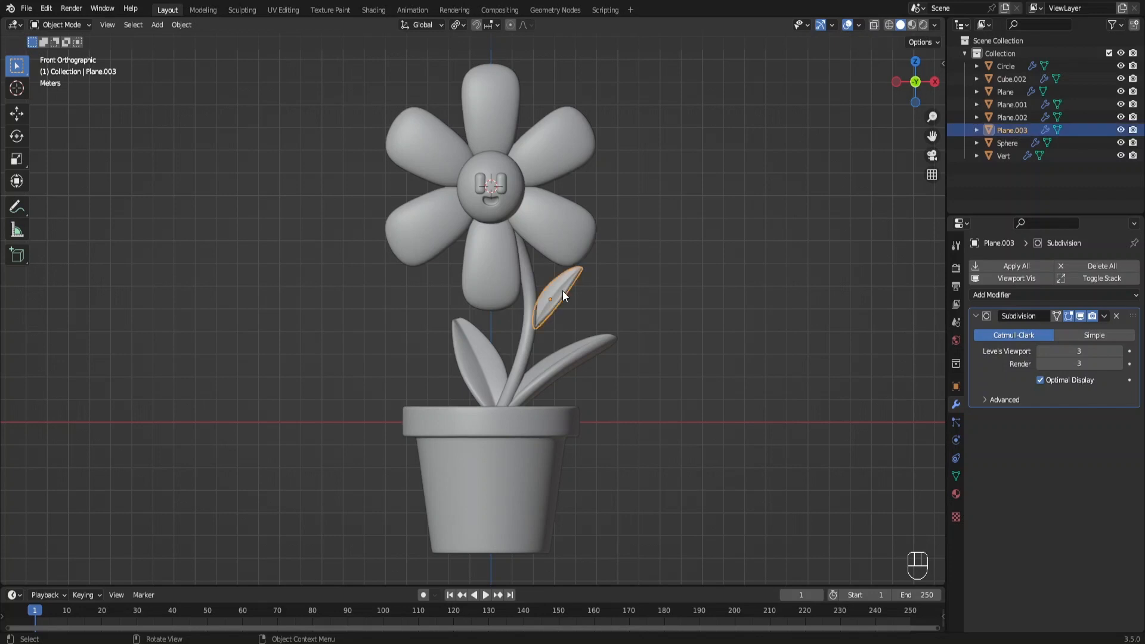
pyautogui.click(603, 275)
# Raise all objects about 5.8 m along global Z so the pot's base sits on the ground line, and save the file.
pyautogui.scroll(-1, 518, 277)
pyautogui.keyDown('shift'); pyautogui.moveTo(518, 277); pyautogui.dragTo(557, 297, button='middle'); pyautogui.keyUp('shift')
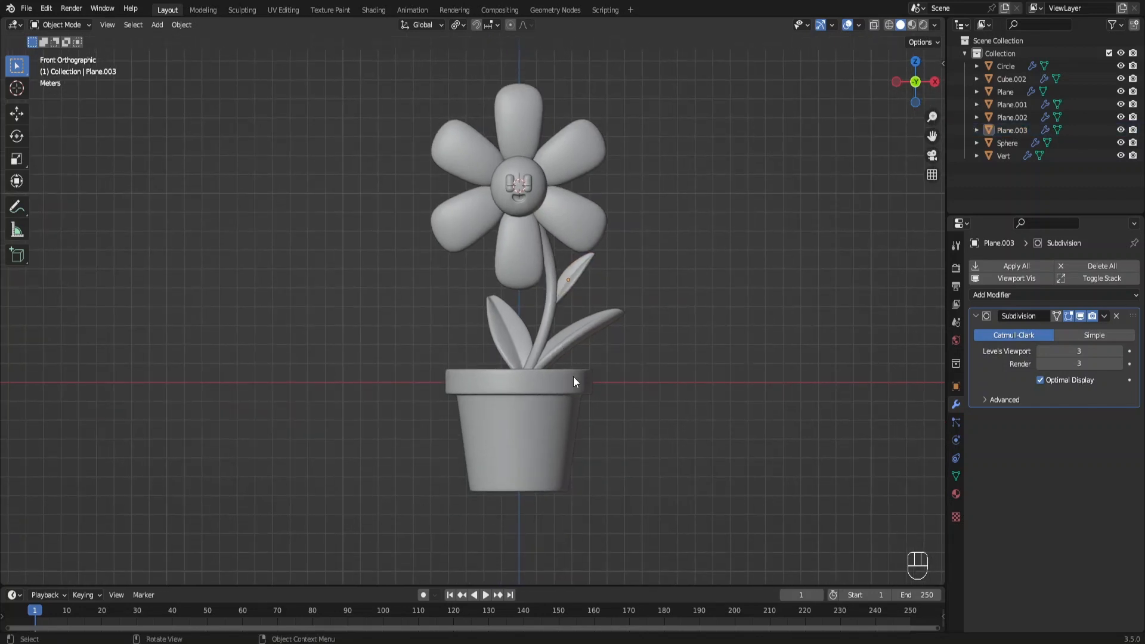
pyautogui.press('a')
pyautogui.press('g')
pyautogui.press('z')
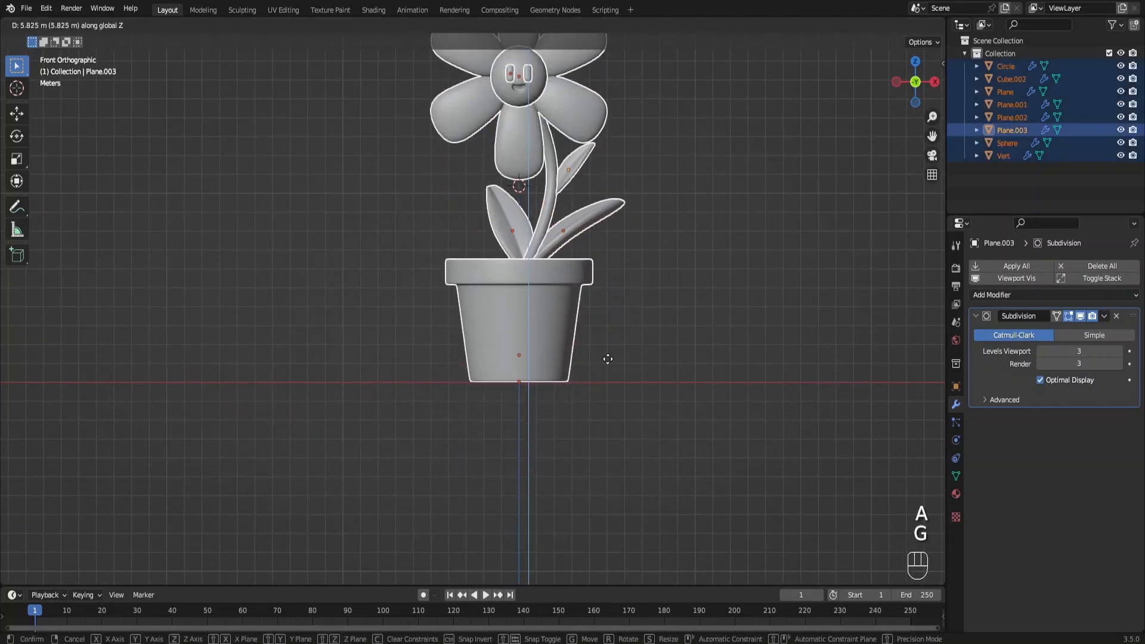
pyautogui.click(606, 358)
pyautogui.click(627, 324)
pyautogui.keyDown('shift'); pyautogui.moveTo(614, 230); pyautogui.dragTo(688, 258, button='middle'); pyautogui.keyUp('shift')
pyautogui.press('KP_5')
pyautogui.hotkey('ctrl', 's')
# Add a mesh plane and lower it along global Z to the base of the pot.
pyautogui.press('Tab')
pyautogui.press('F6')
pyautogui.moveTo(647, 288); pyautogui.dragTo(662, 297, button='middle')
pyautogui.press('KP_1')
pyautogui.scroll(-2, 617, 344)
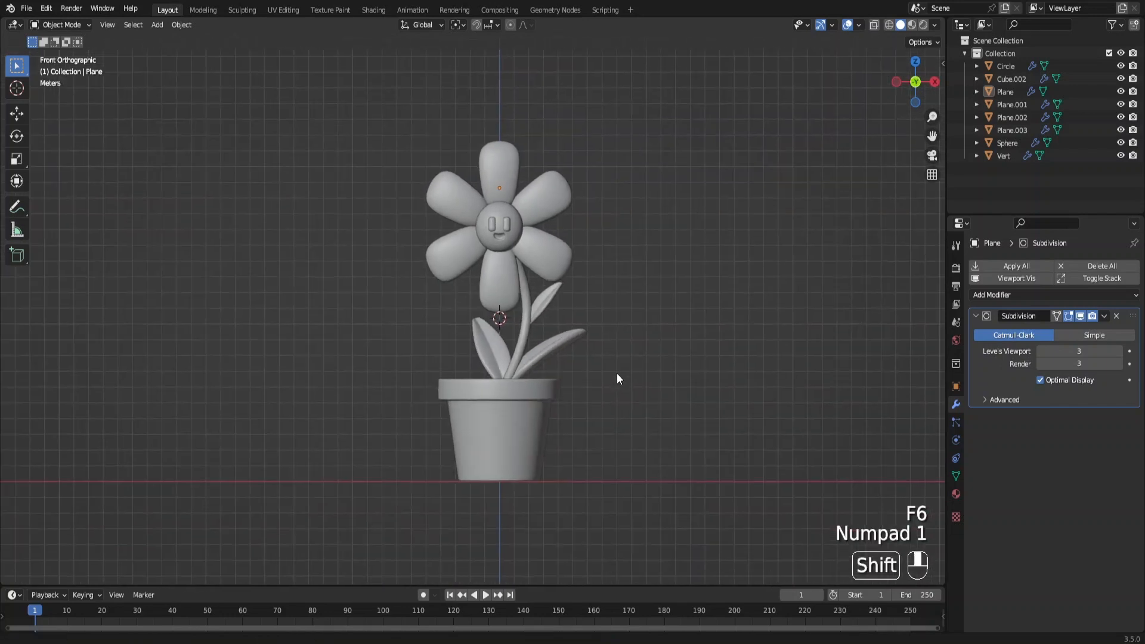
pyautogui.keyDown('shift'); pyautogui.moveTo(617, 373); pyautogui.dragTo(578, 278, button='middle'); pyautogui.keyUp('shift')
pyautogui.hotkey('shift', 'a')
pyautogui.moveTo(579, 278)
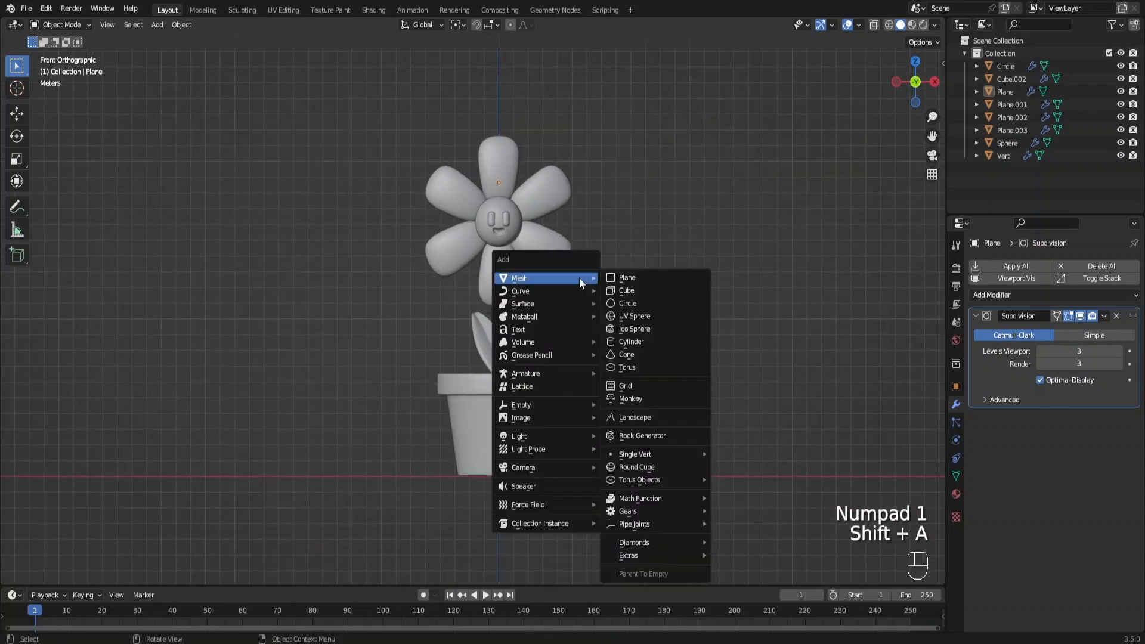
pyautogui.click(620, 278)
pyautogui.press('g')
pyautogui.press('z')
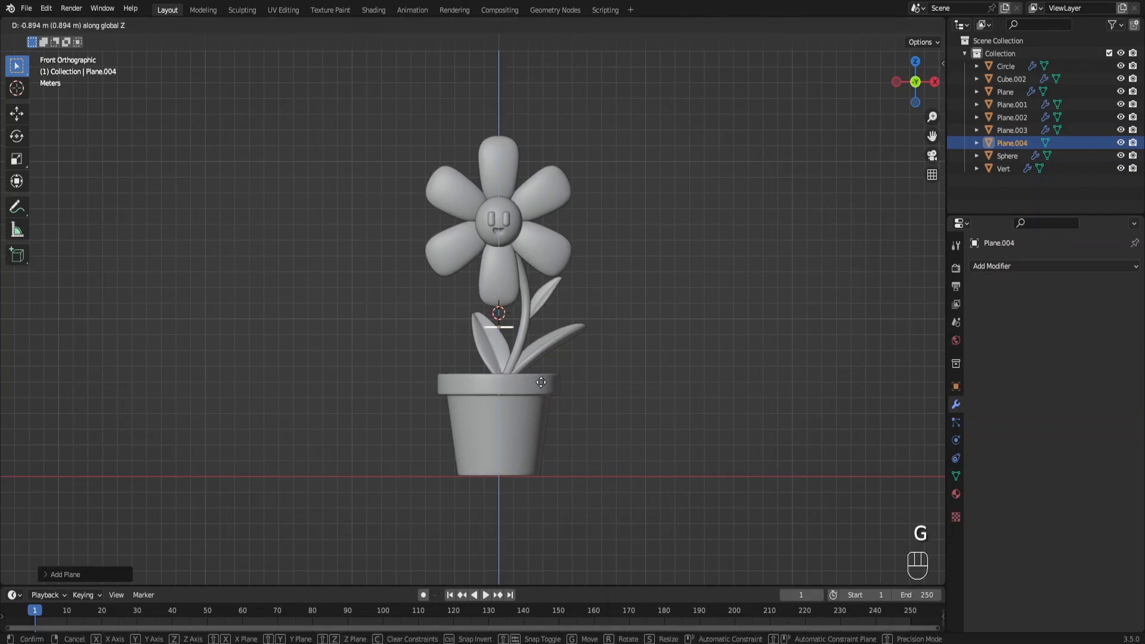
pyautogui.click(539, 482)
# Scale the plane up into a wide floor extending well beyond the pot.
pyautogui.press('s')
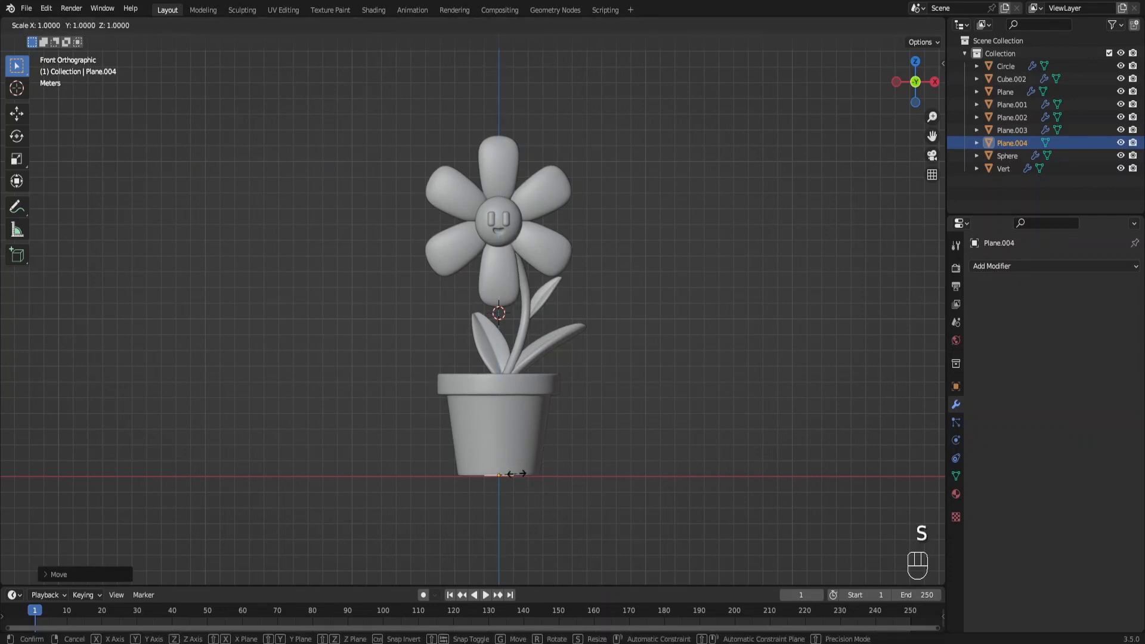
pyautogui.click(735, 192)
pyautogui.moveTo(732, 202); pyautogui.dragTo(718, 224, button='middle')
# Add a camera and align it to a nearly frontal view of the flower, slightly from above.
pyautogui.hotkey('shift', 'a')
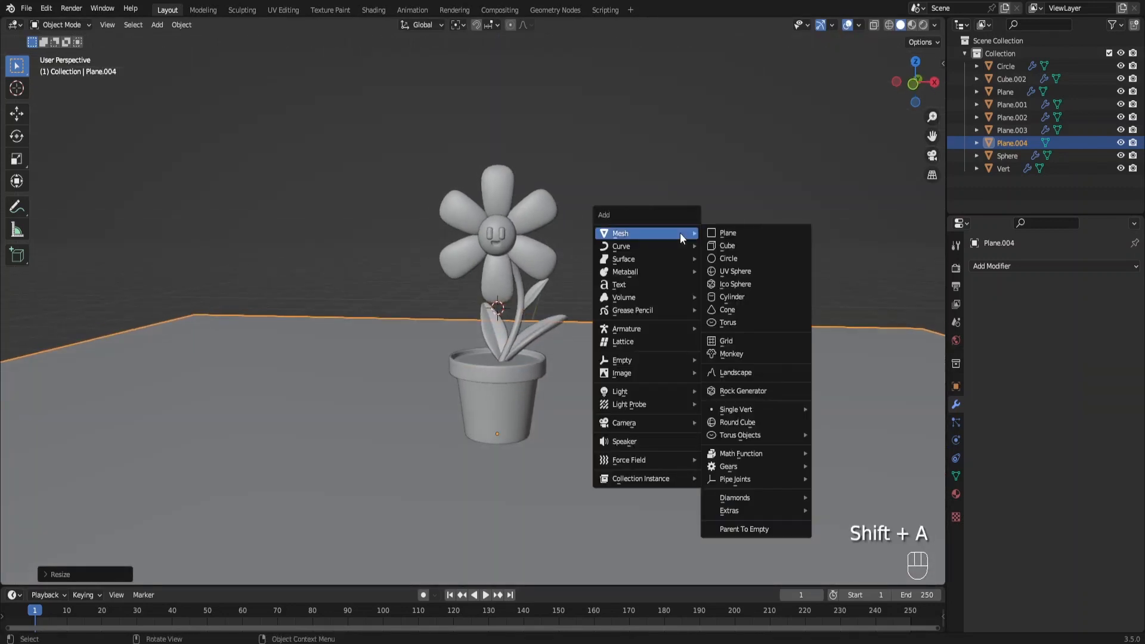
pyautogui.moveTo(669, 424)
pyautogui.click(732, 422)
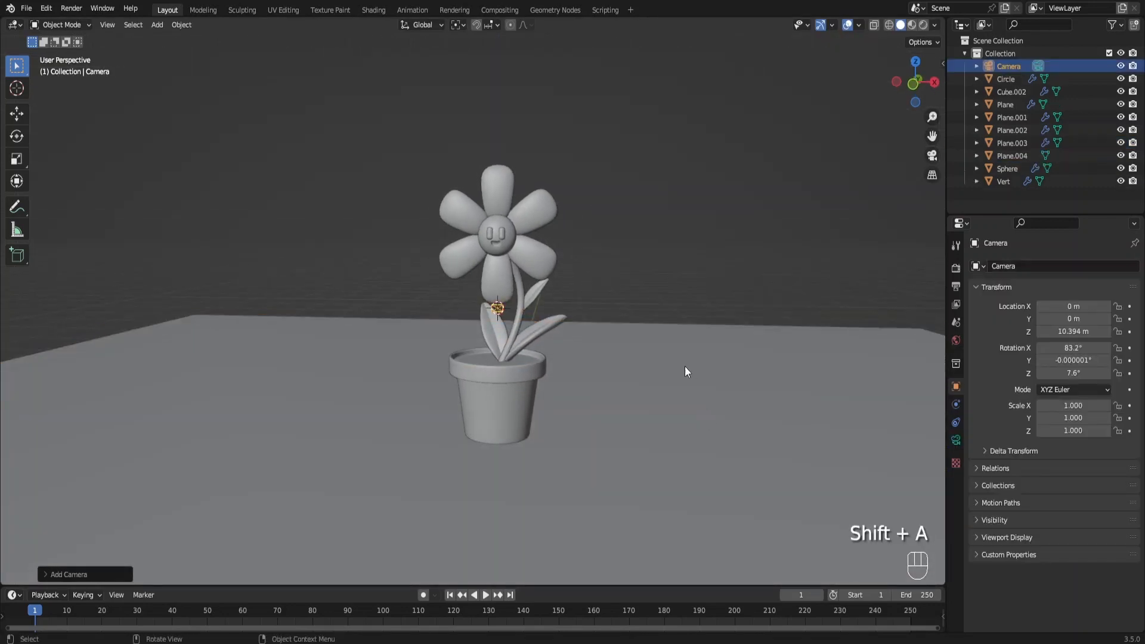
pyautogui.press('KP_5')
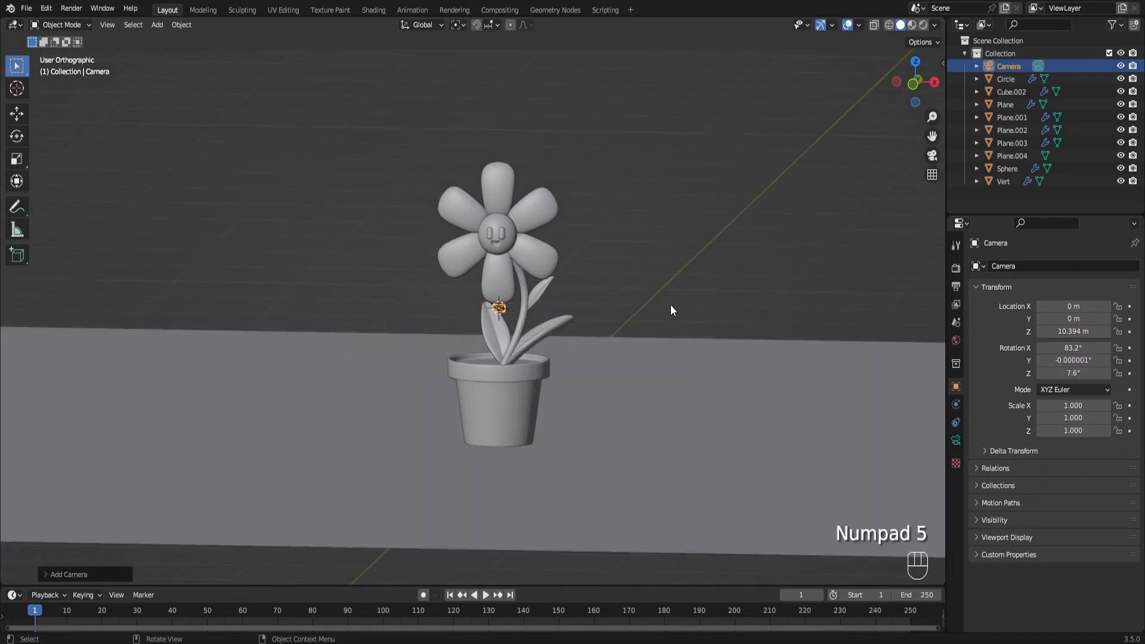
pyautogui.moveTo(670, 306); pyautogui.dragTo(677, 305, button='middle')
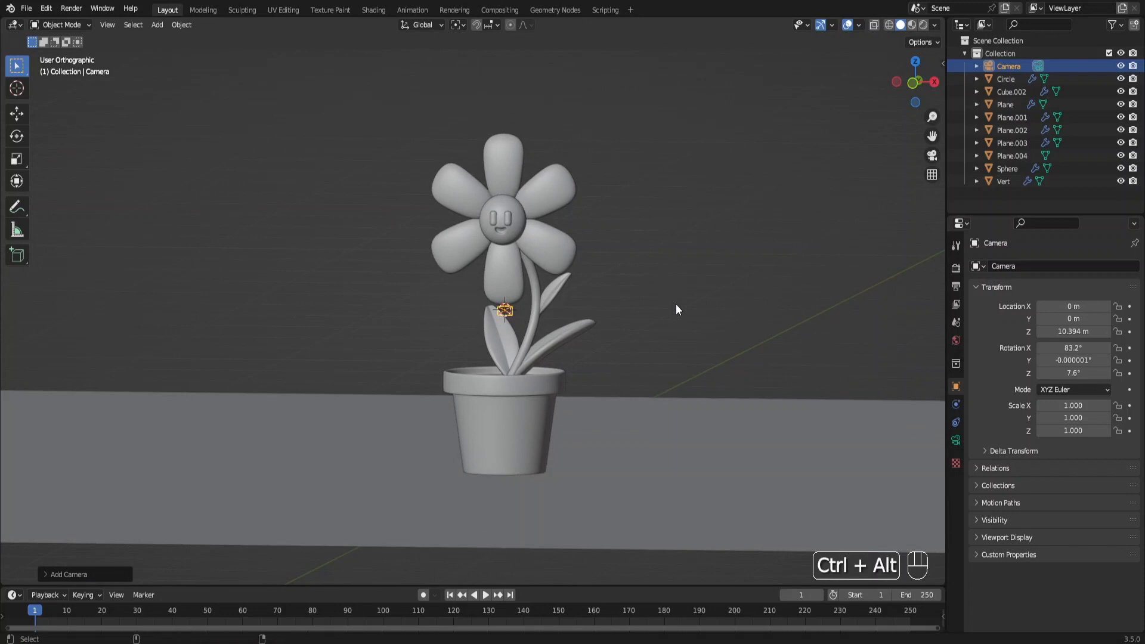
pyautogui.press('ctrl+alt+KP_0')
# Set the camera's lens type to Orthographic with an orthographic scale of 39.9.
pyautogui.click(958, 437)
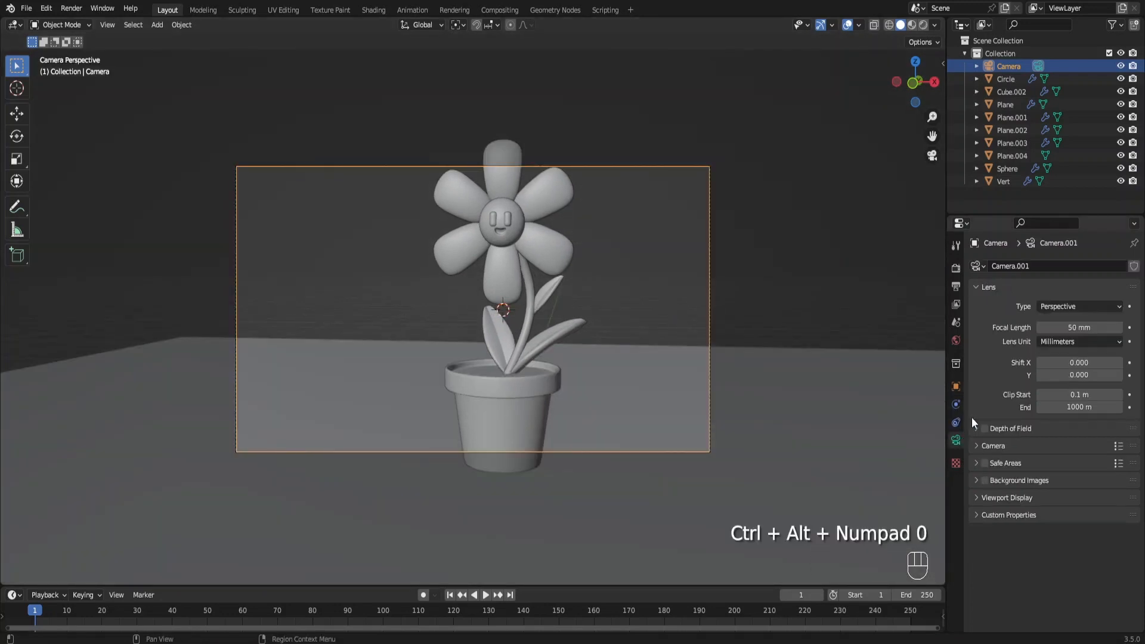
pyautogui.click(1061, 307)
pyautogui.click(1061, 333)
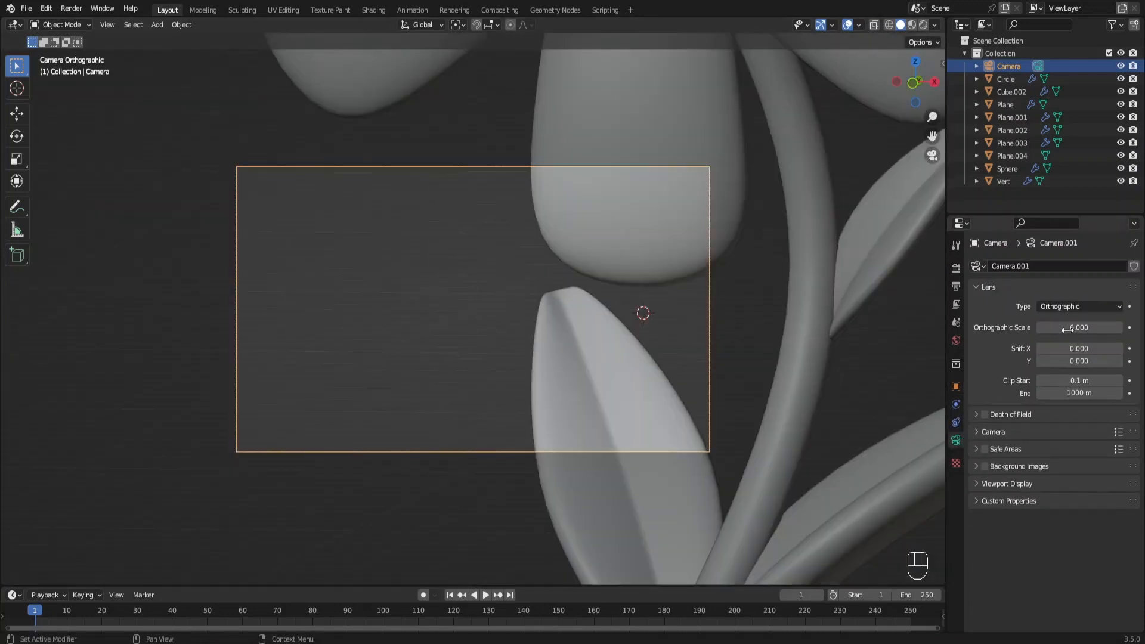
pyautogui.moveTo(1080, 327); pyautogui.dragTo(1108, 327)
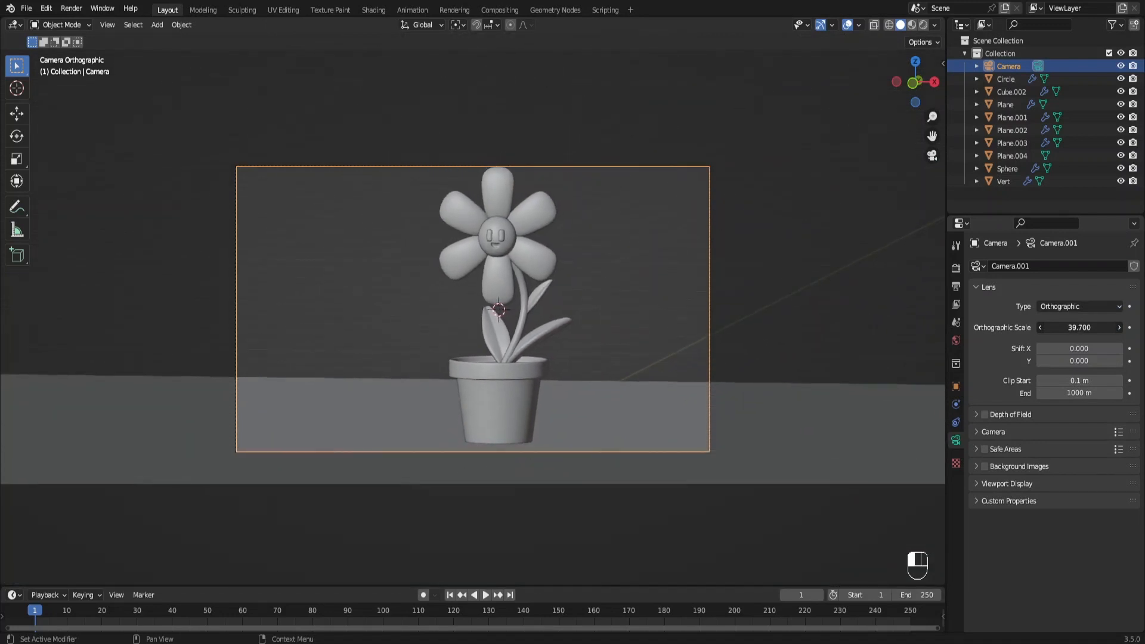
# Slide the camera along its local X, then about 0.2 m along global Z, to centre the whole flower in the frame.
pyautogui.press('g')
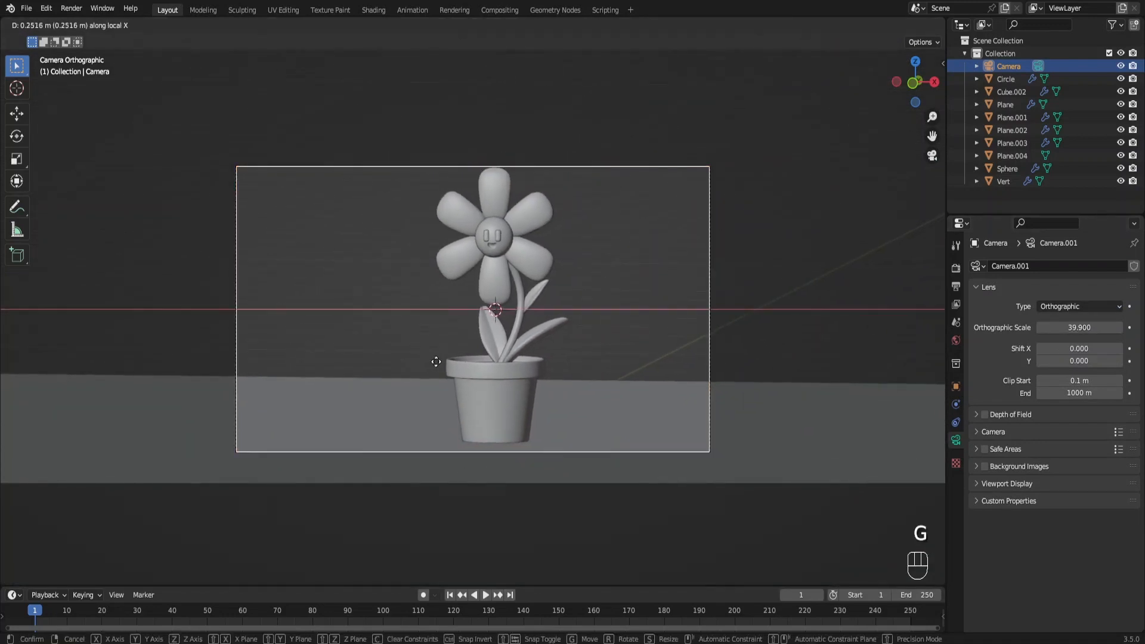
pyautogui.press('g')
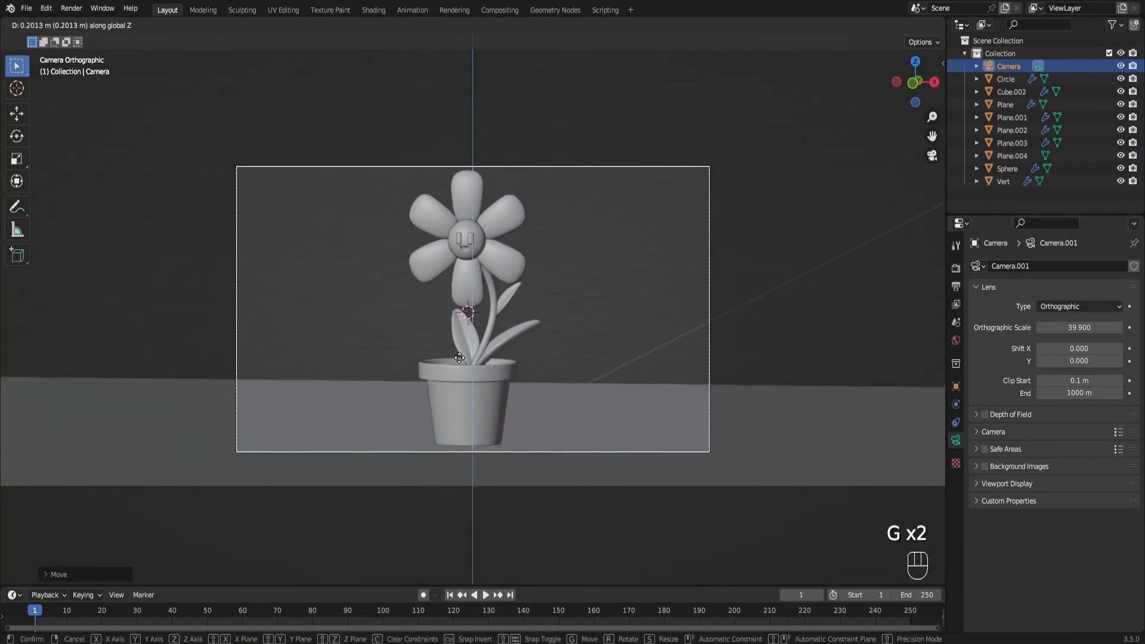
pyautogui.click(460, 360)
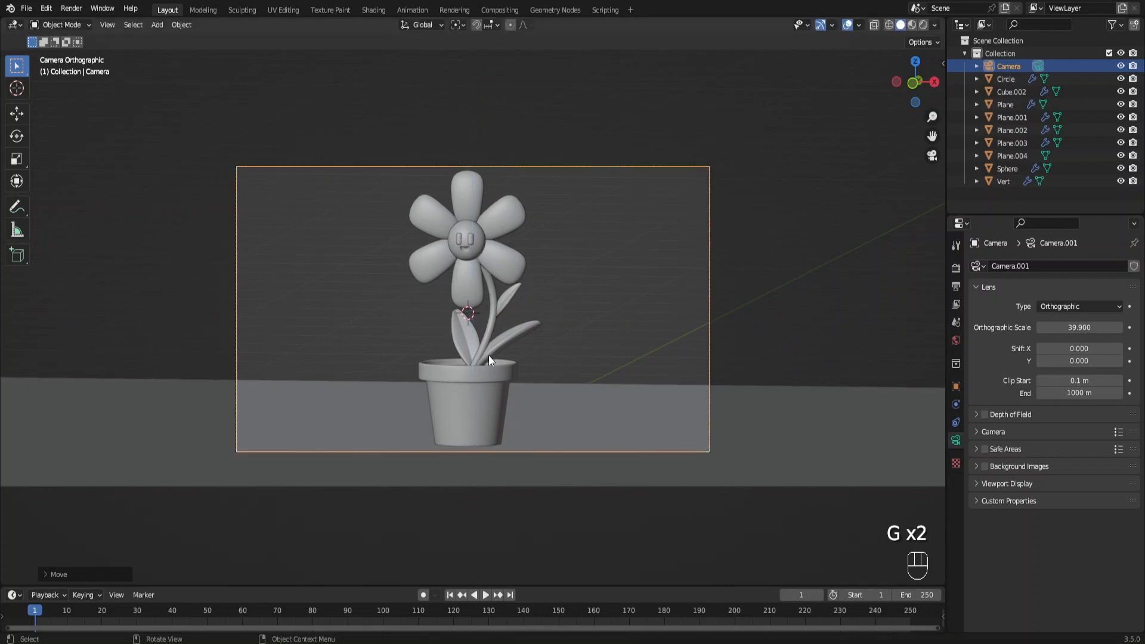
# Move the floor plane about 36.5 m along global Y, away from the camera.
pyautogui.click(573, 429)
pyautogui.press('g')
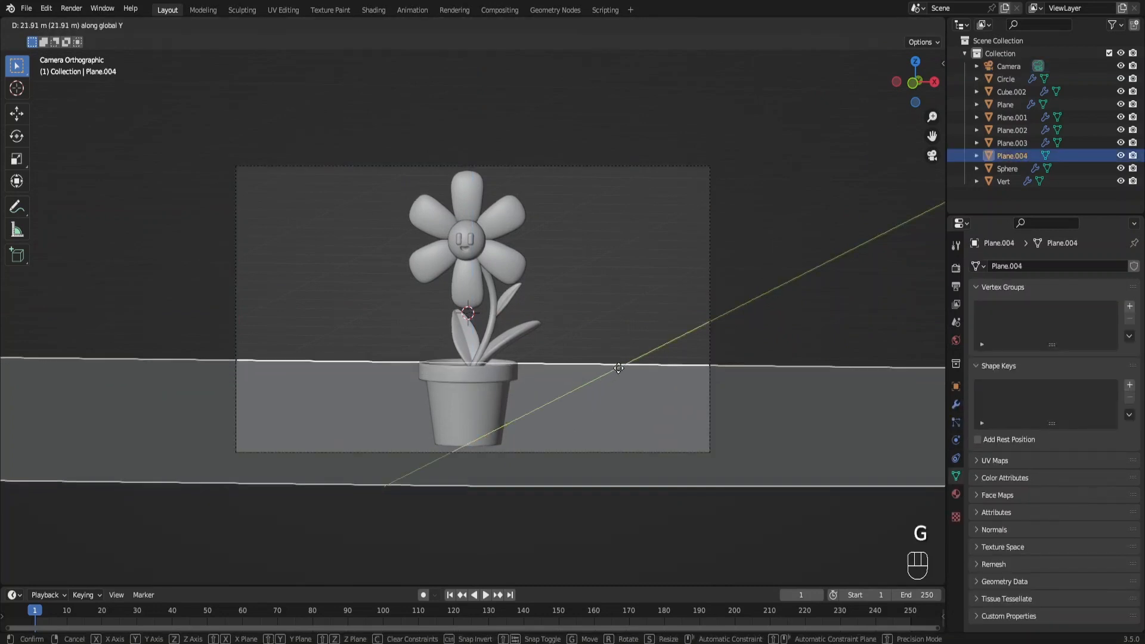
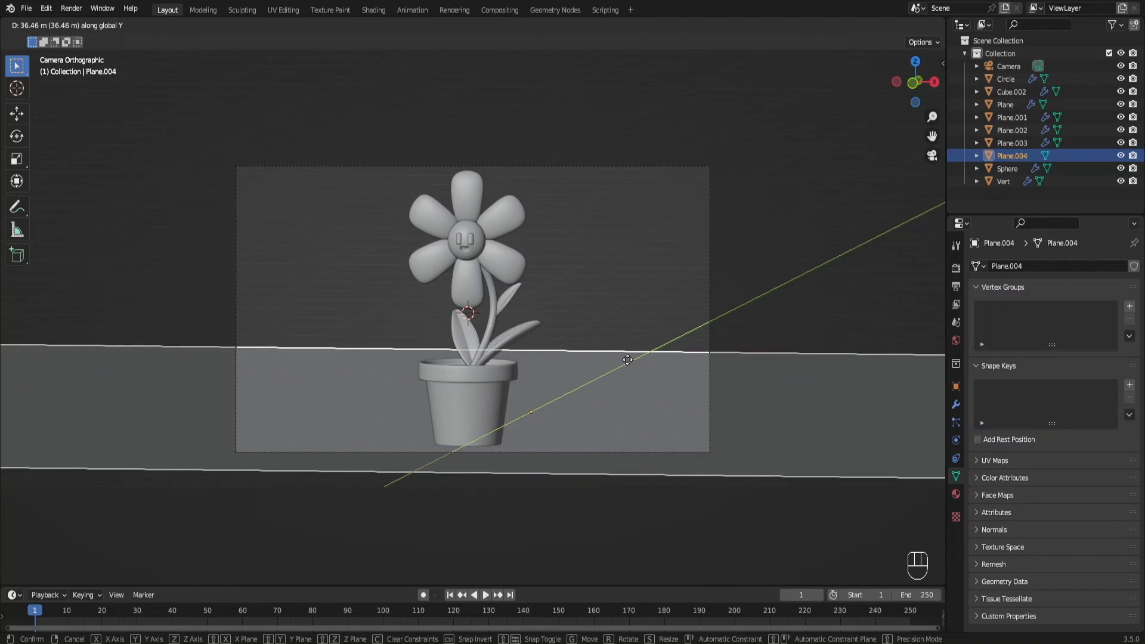
pyautogui.click(627, 360)
# Extrude the floor plane's back edge upward into a backdrop wall taller than the camera frame.
pyautogui.press('Tab')
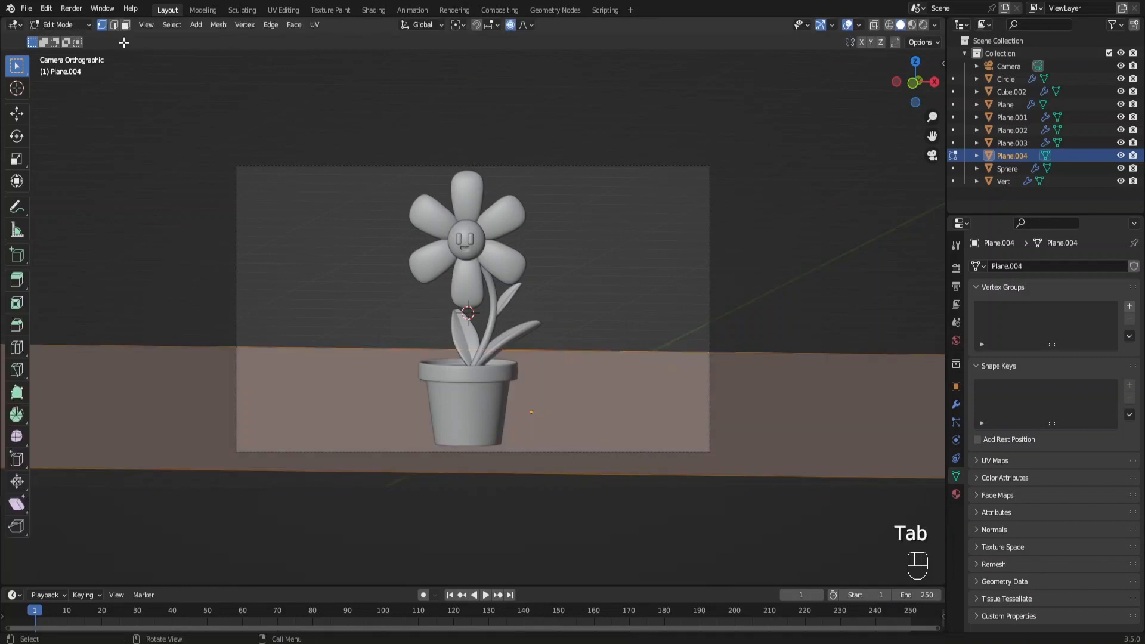
pyautogui.click(360, 347)
pyautogui.press('e')
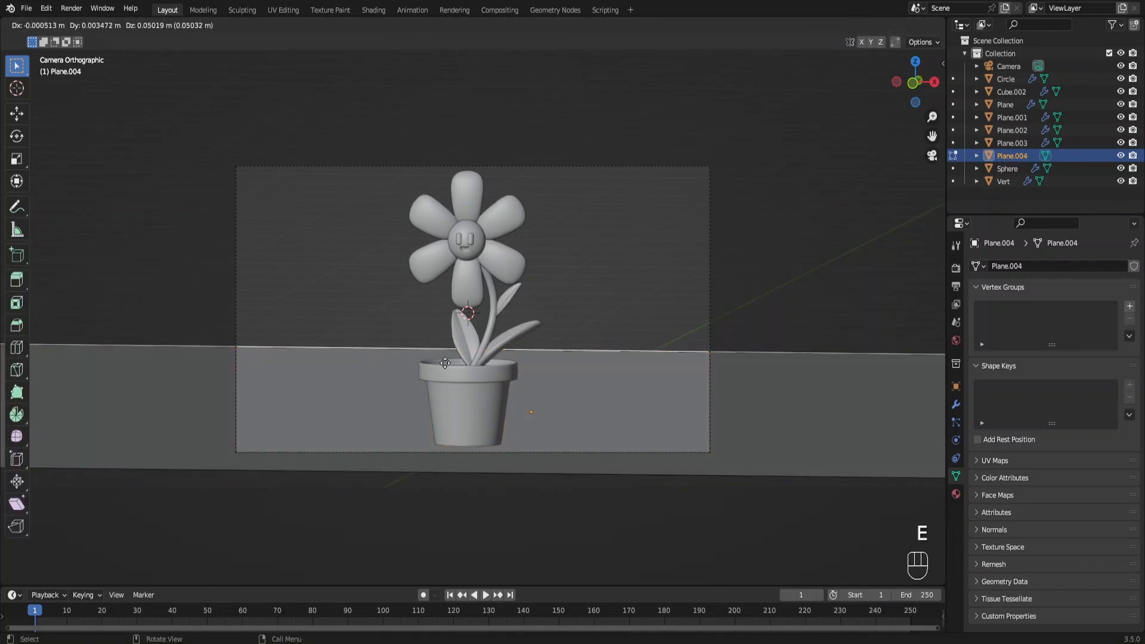
pyautogui.click(414, 139)
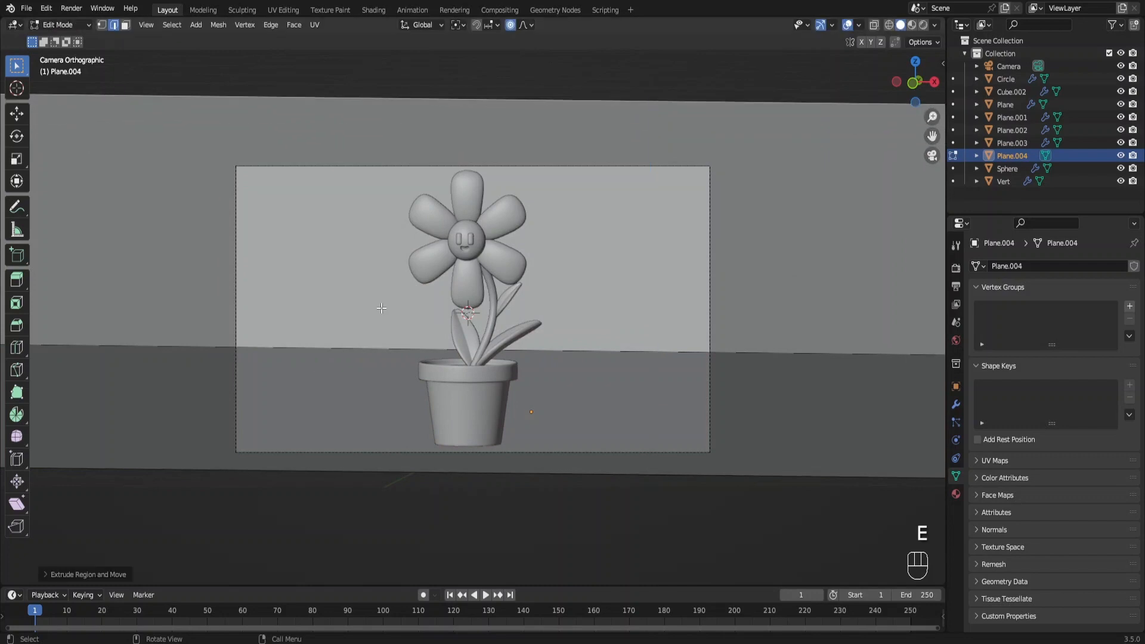
# Bevel the edge between floor and wall into a wide, many-segment curve and shade the backdrop smooth.
pyautogui.click(379, 347)
pyautogui.hotkey('ctrl', 'b')
pyautogui.scroll(20, 635, 494)
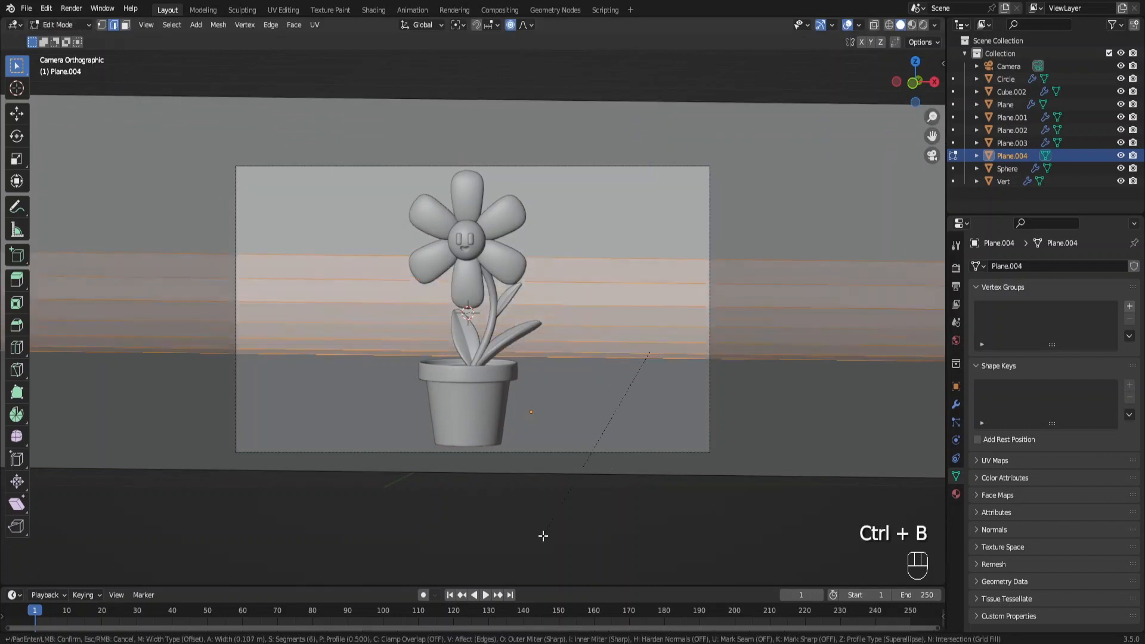
pyautogui.click(517, 109)
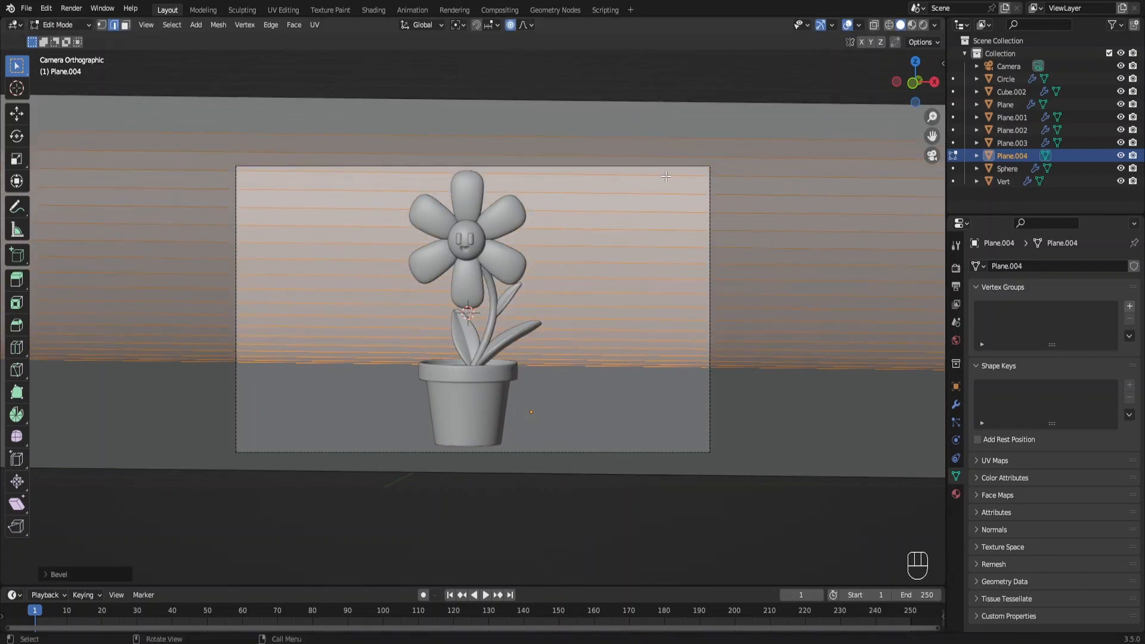
pyautogui.hotkey('ctrl', 'Tab')
pyautogui.rightClick(281, 166)
pyautogui.click(282, 167)
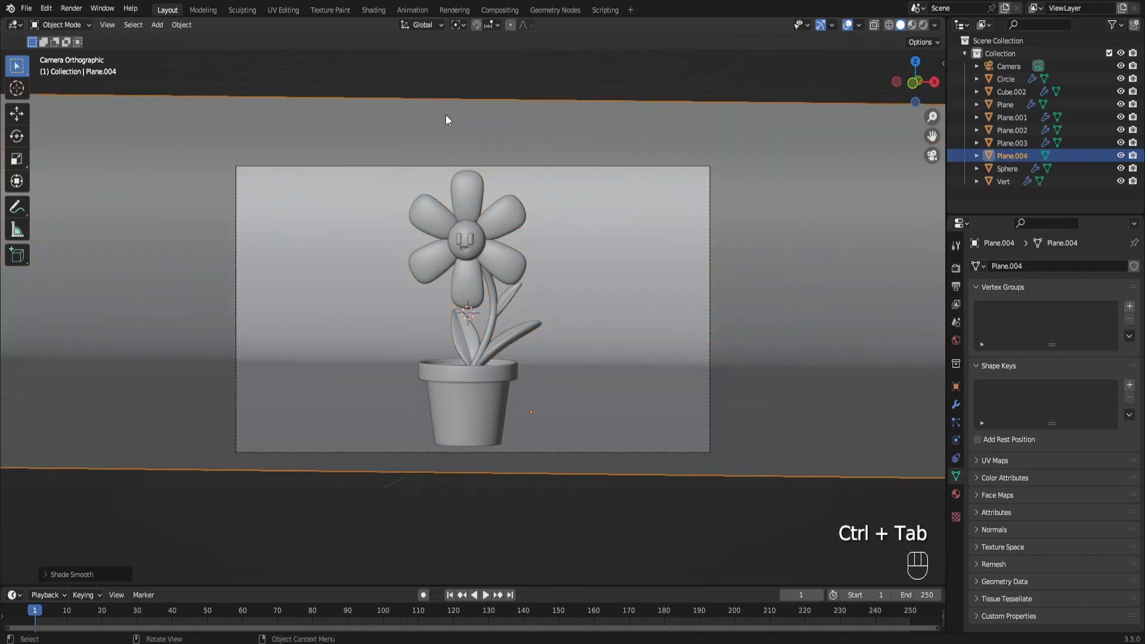
# In the Shading workspace, give the flower's head a new material with an orange-yellow base color, hue 0.073 and saturation 1.
pyautogui.scroll(2, 446, 115)
pyautogui.click(367, 12)
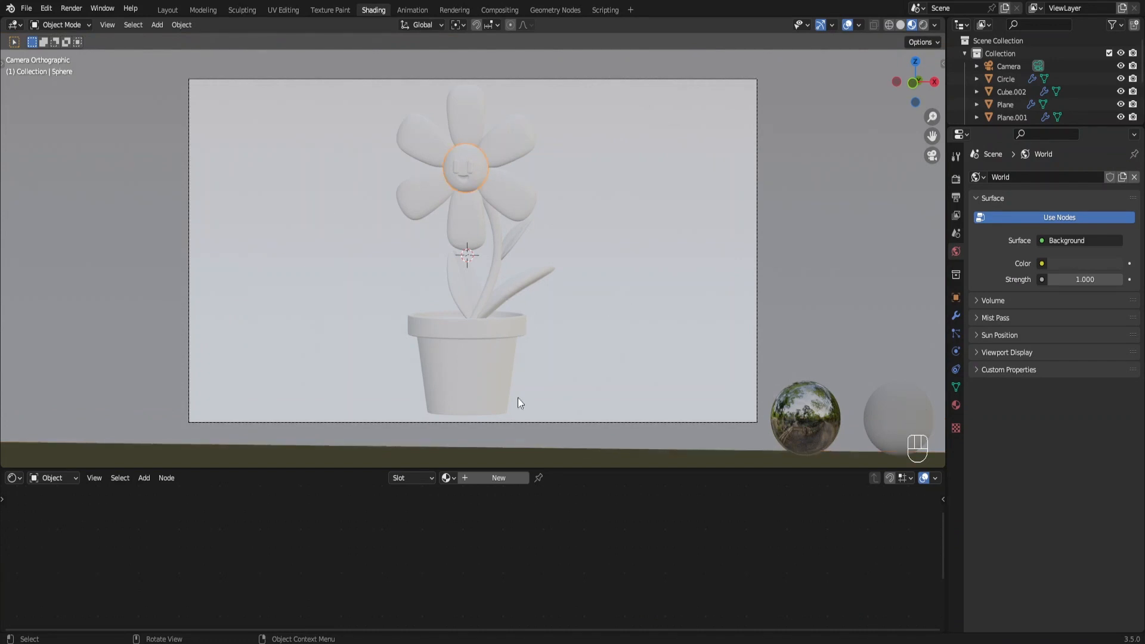
pyautogui.click(514, 478)
pyautogui.scroll(4, 506, 551)
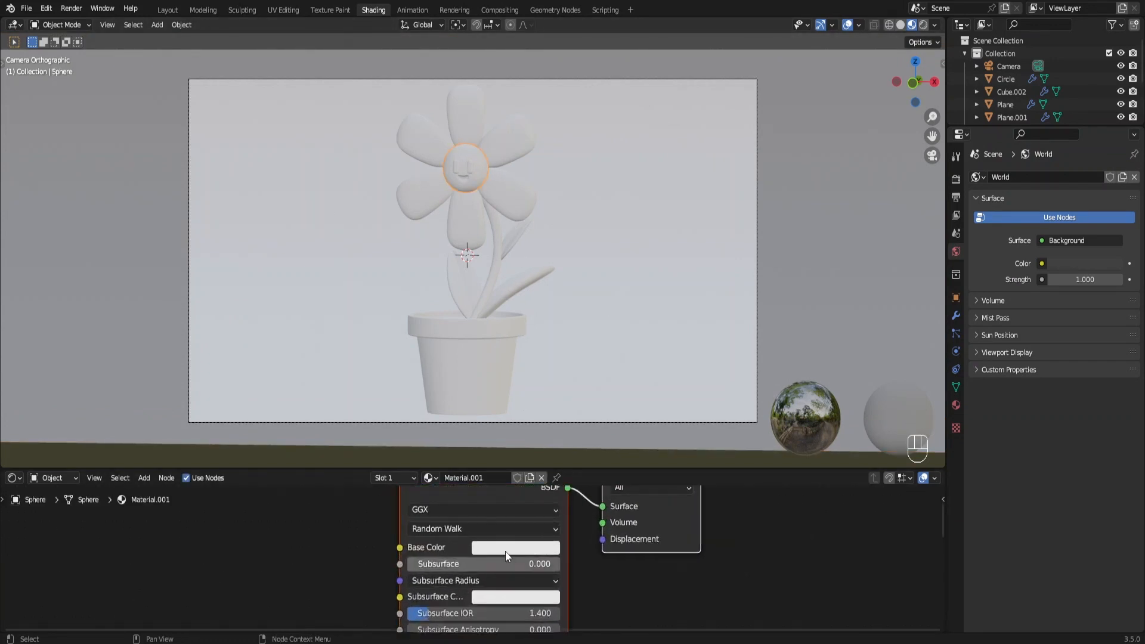
pyautogui.click(505, 549)
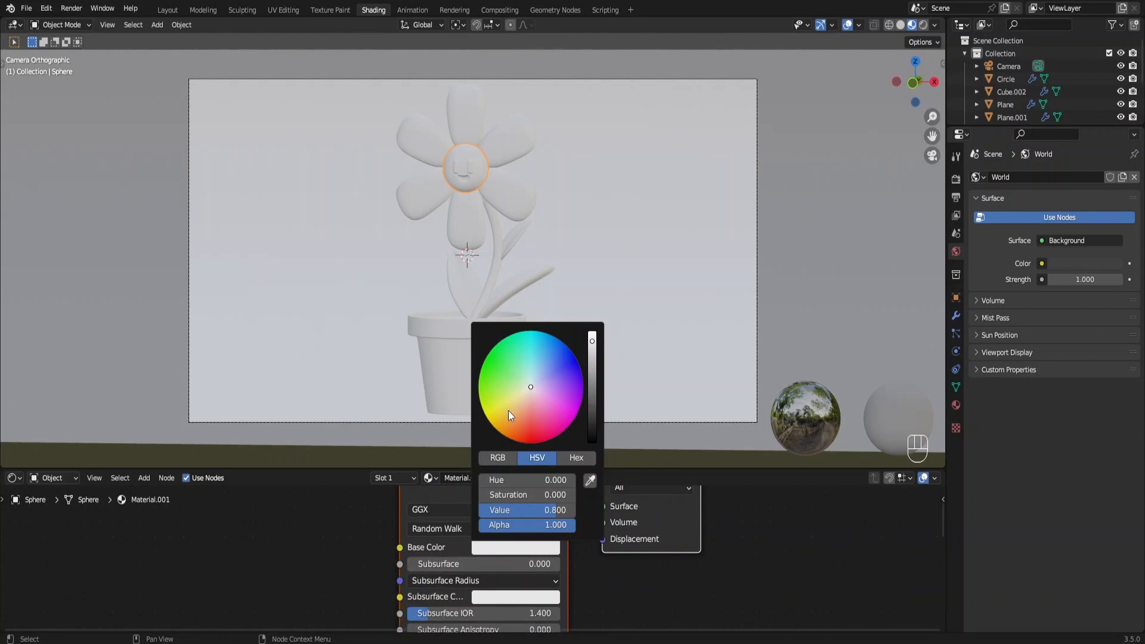
pyautogui.click(500, 424)
pyautogui.scroll(8, 420, 231)
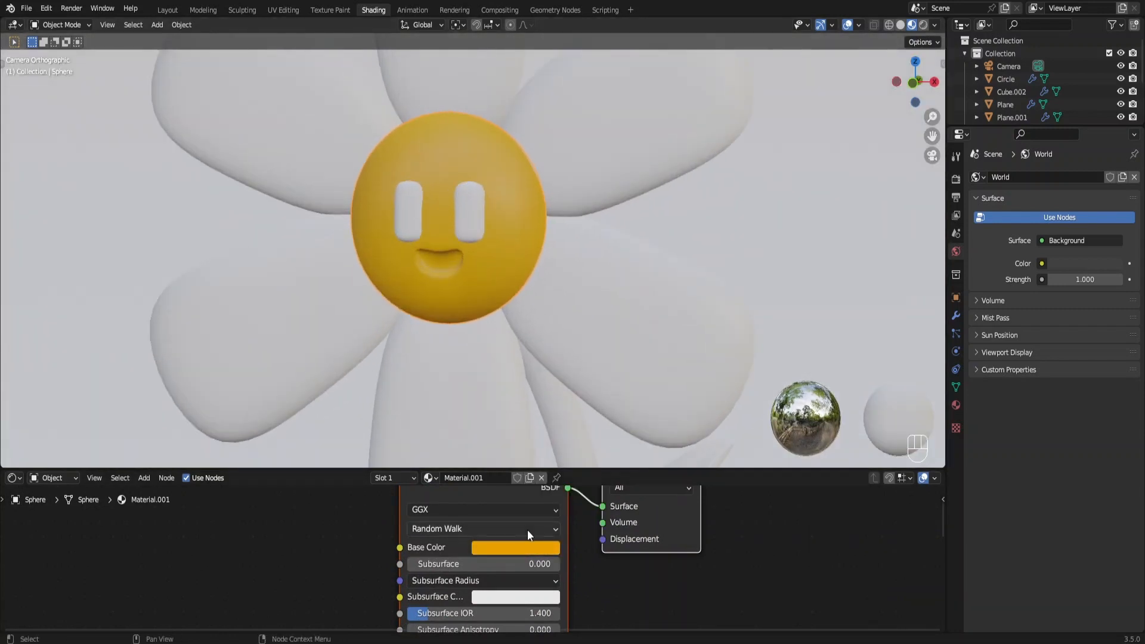
# Set the head material's subsurface color to yellow with hue 0.126, saturation 1 and value 0.8.
pyautogui.click(518, 547)
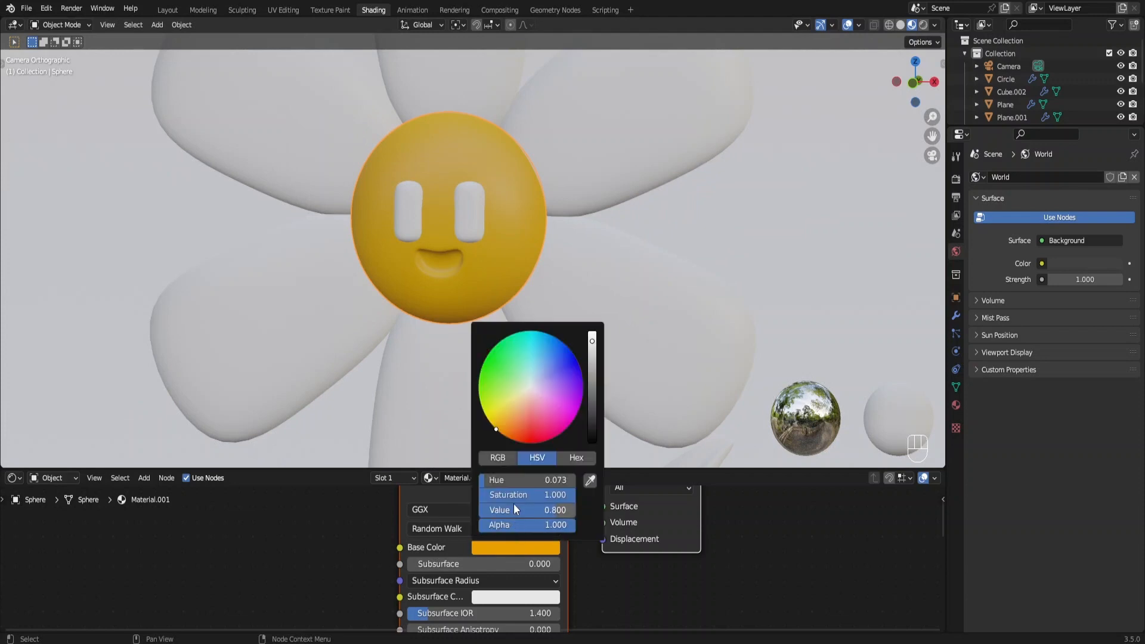
pyautogui.click(492, 596)
pyautogui.moveTo(495, 477); pyautogui.dragTo(489, 470)
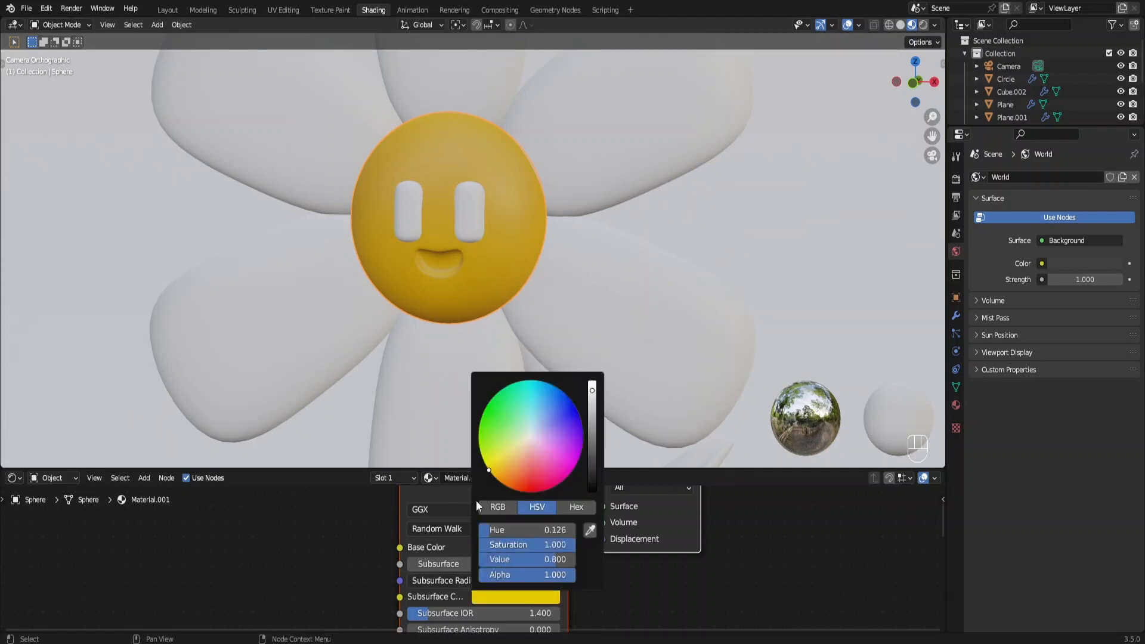
# Display the head material's subsurface color as a hex code and set its subsurface amount to 0.1.
pyautogui.click(499, 597)
pyautogui.click(566, 508)
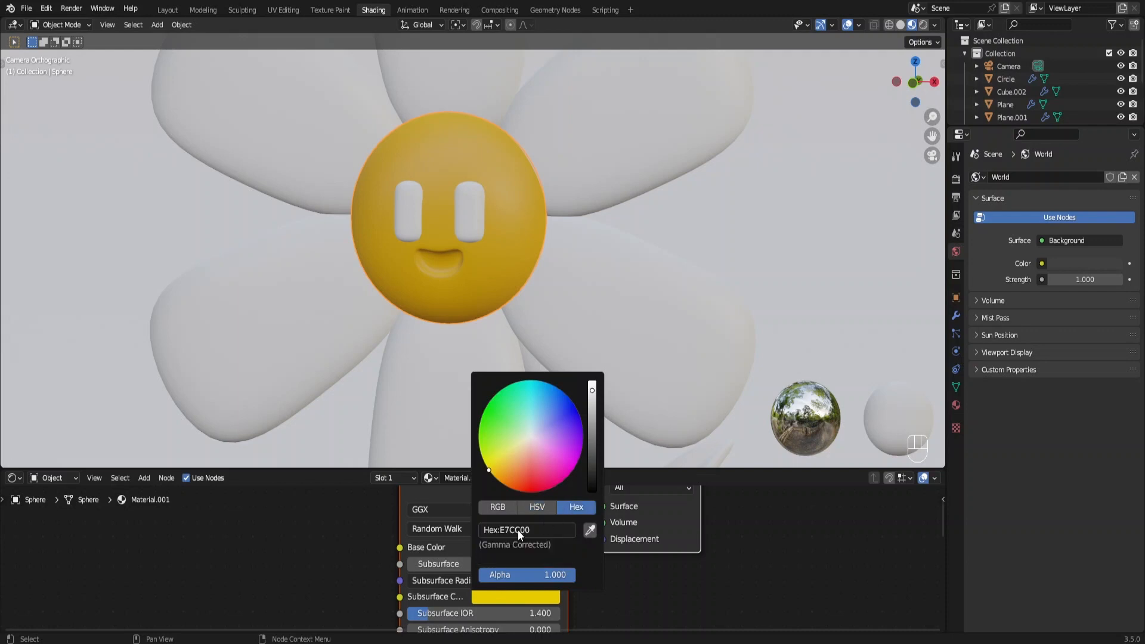
pyautogui.click(507, 547)
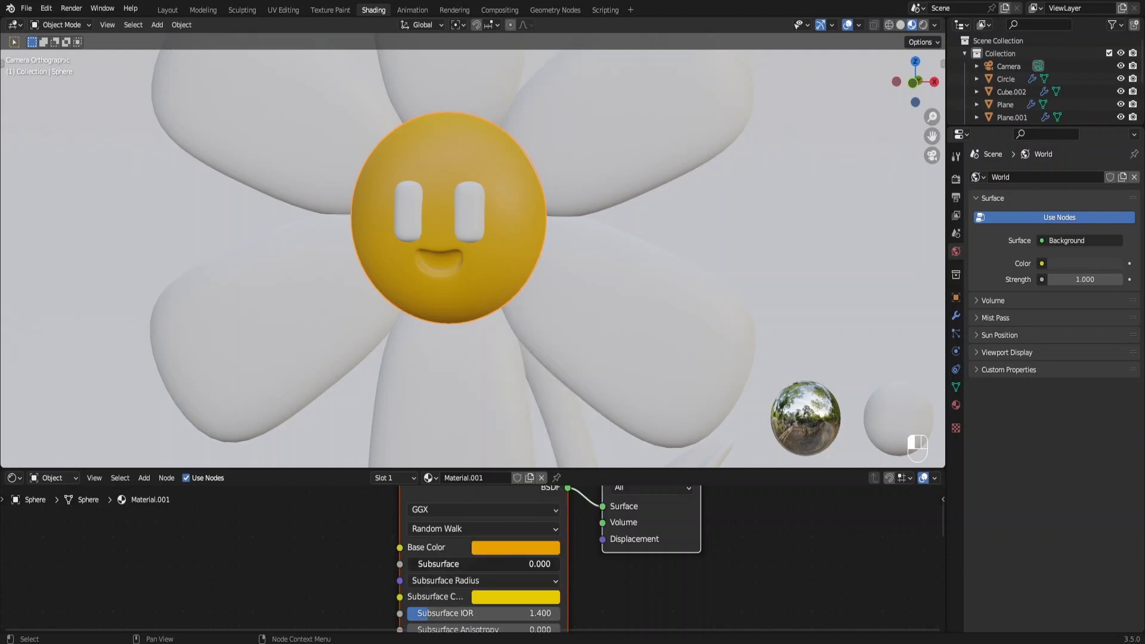
pyautogui.moveTo(449, 564); pyautogui.dragTo(468, 564)
# Set the head material's specular to 0.3 and its roughness to 0.6.
pyautogui.scroll(-1, 422, 585)
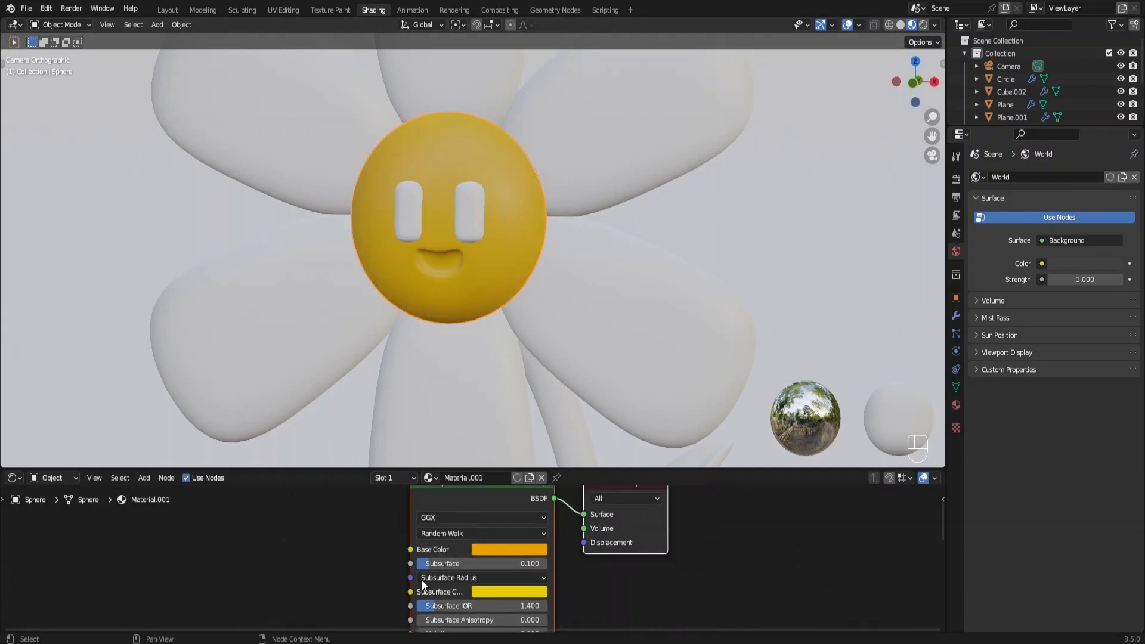
pyautogui.scroll(-3, 475, 570)
pyautogui.moveTo(466, 582); pyautogui.dragTo(453, 495, button='middle')
pyautogui.scroll(4, 442, 542)
pyautogui.click(453, 543)
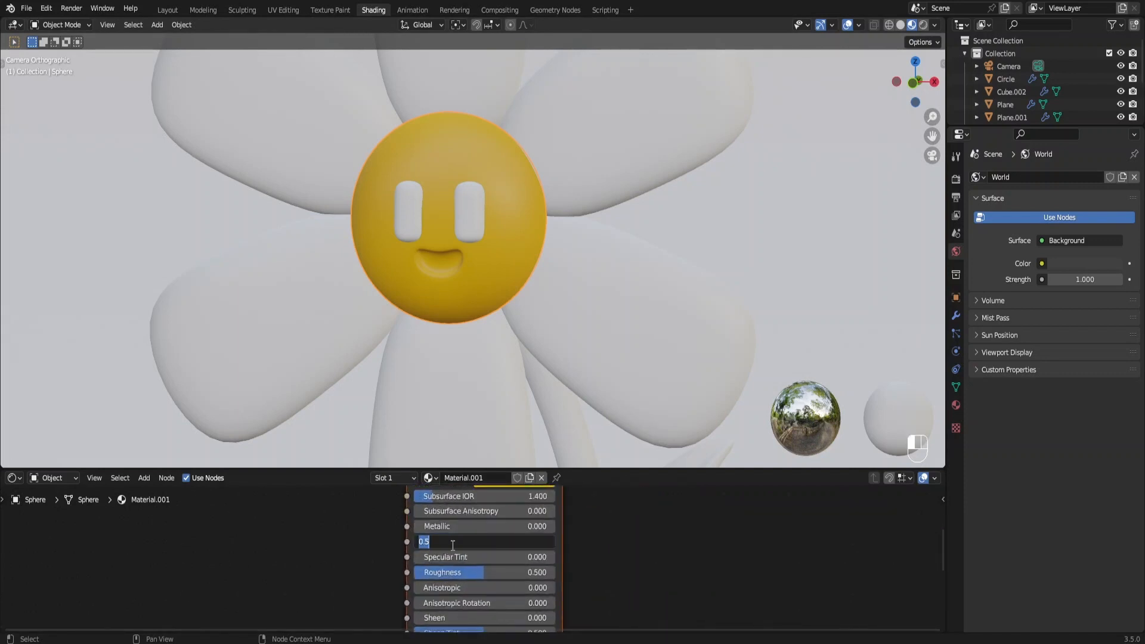
pyautogui.write('0.3')
pyautogui.press('Return')
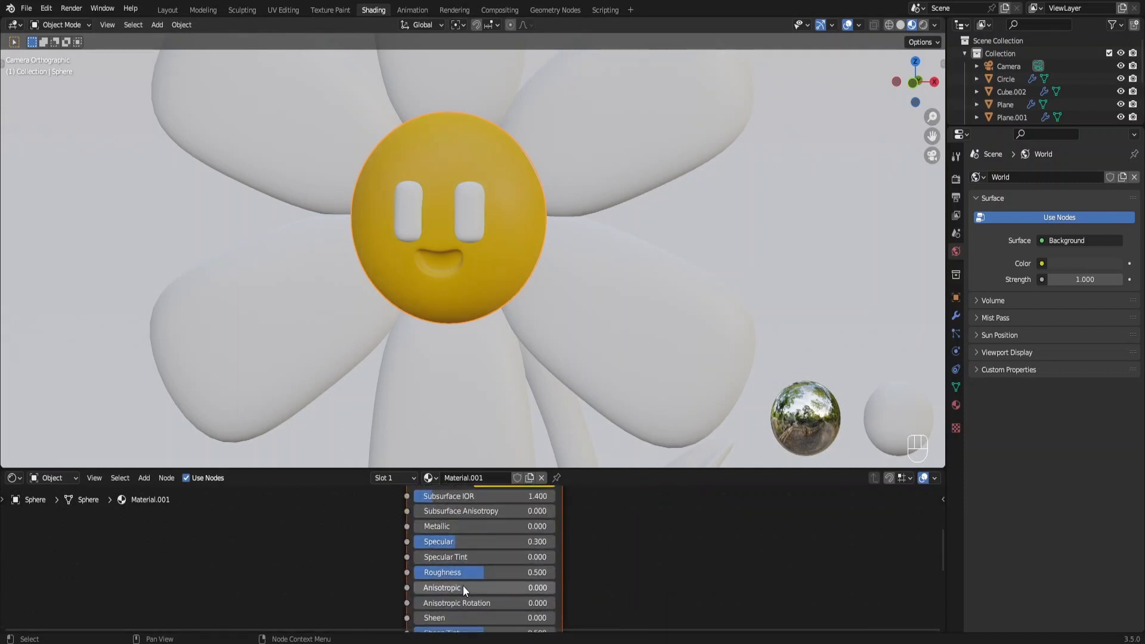
pyautogui.click(470, 573)
pyautogui.write('0')
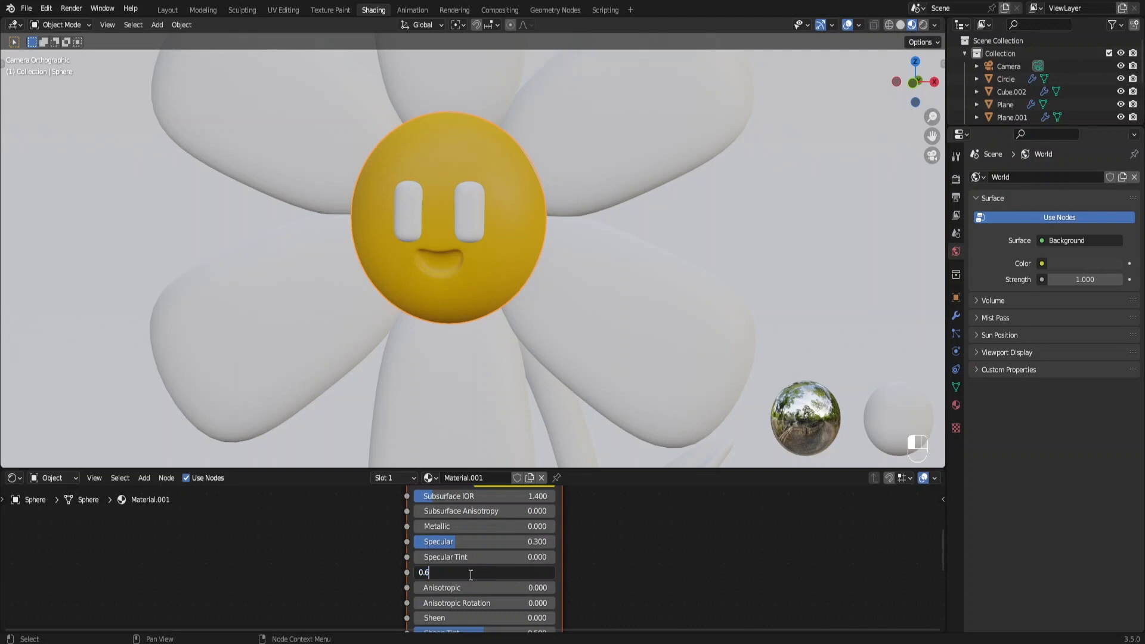
pyautogui.write('.6')
pyautogui.press('Return')
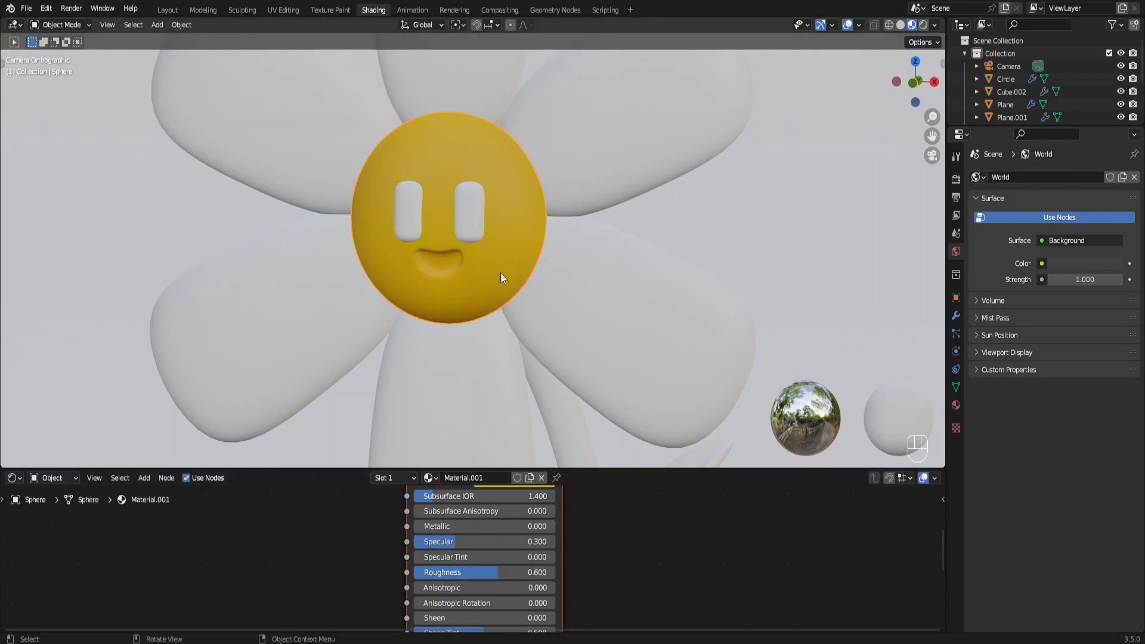
# In Edit Mode with face selection, select the faces inside the mouth cavity of the head mesh.
pyautogui.press('Tab')
pyautogui.scroll(5, 347, 215)
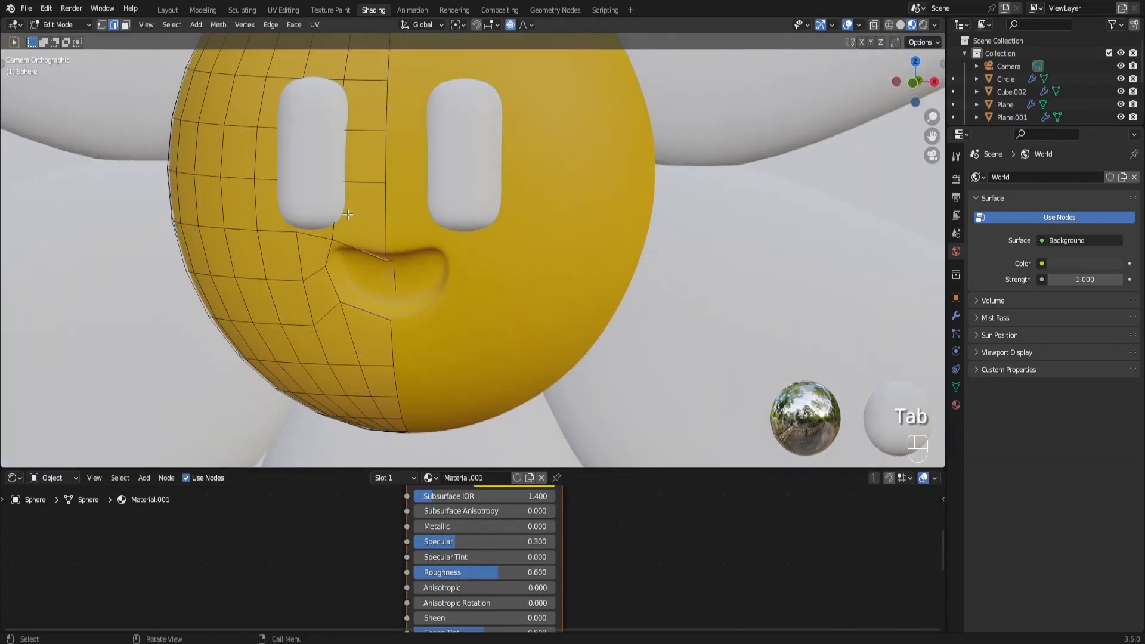
pyautogui.click(125, 25)
pyautogui.hotkey('alt', 'z')
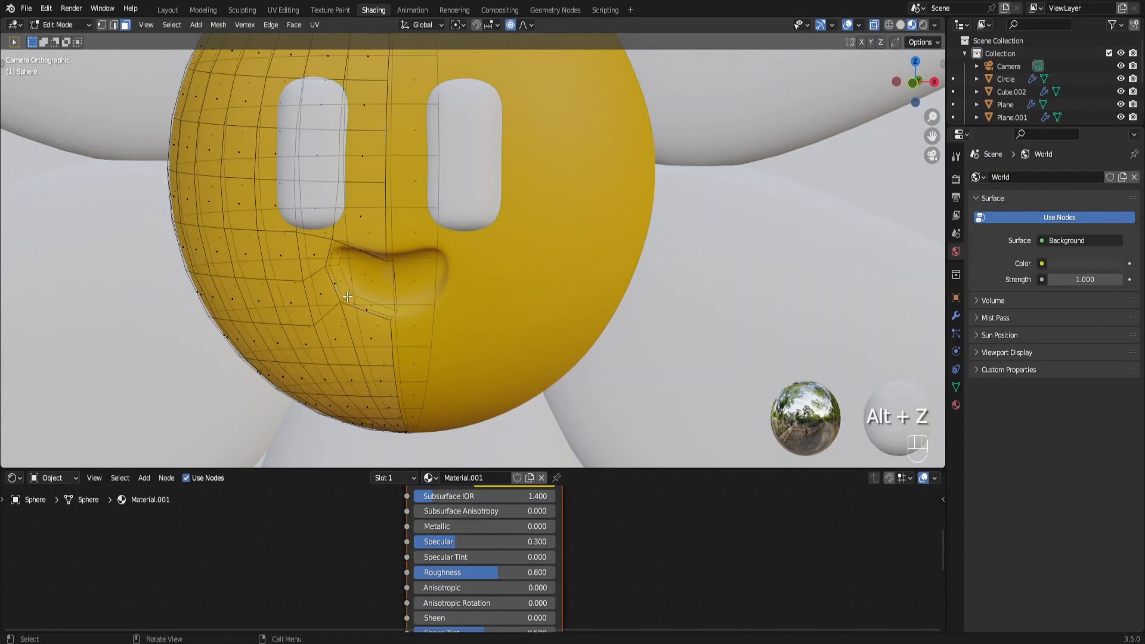
pyautogui.keyDown('alt'); pyautogui.click(348, 297); pyautogui.keyUp('alt')
pyautogui.keyDown('alt'); pyautogui.keyDown('shift'); pyautogui.click(362, 269); pyautogui.keyUp('shift'); pyautogui.keyUp('alt')
pyautogui.hotkey('alt', 'z')
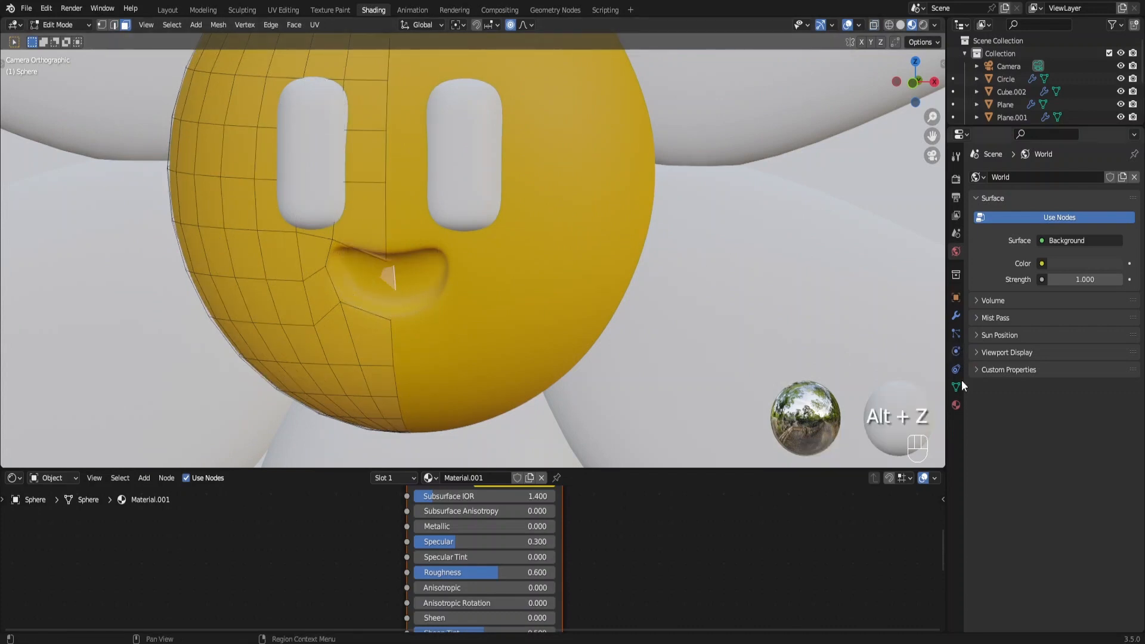
# Add a second material slot to the head, assign the selected mouth faces to it, and create a new material there.
pyautogui.click(957, 405)
pyautogui.click(1135, 177)
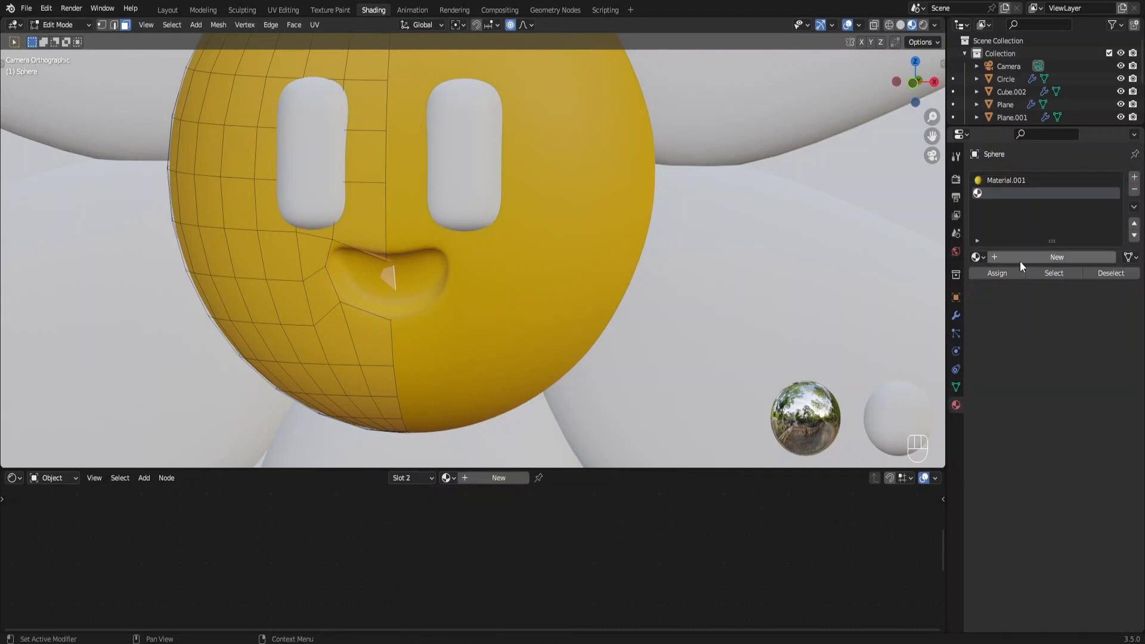
pyautogui.click(1004, 272)
pyautogui.click(1021, 256)
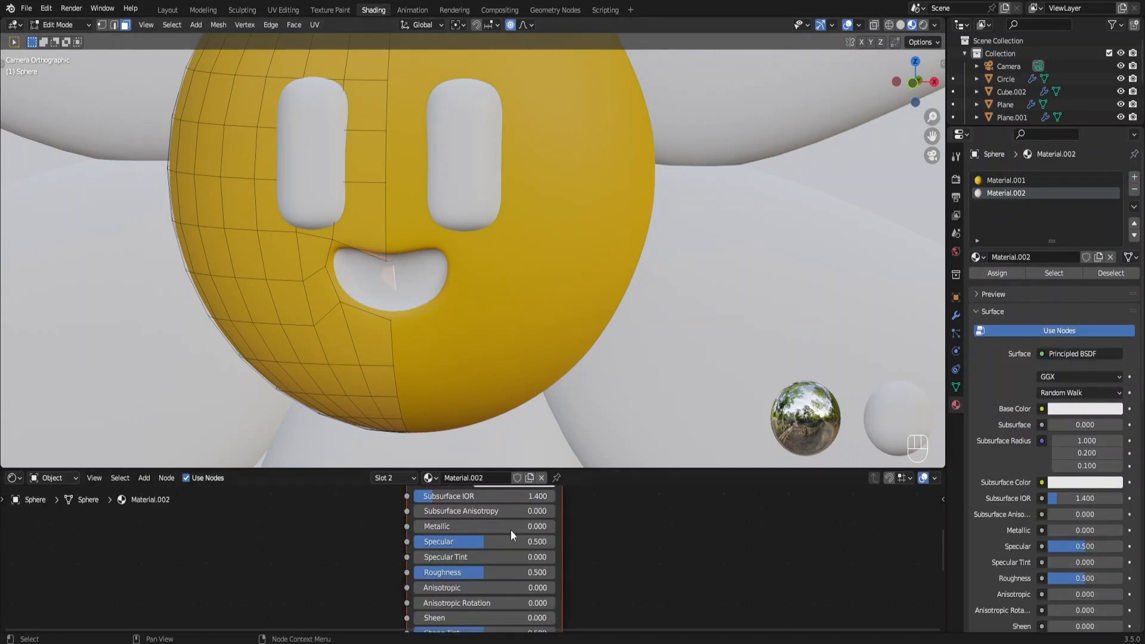
# Give the mouth material a salmon-orange base color, hex E77B53, and return to Object Mode to judge it.
pyautogui.moveTo(520, 576); pyautogui.dragTo(543, 542, button='middle')
pyautogui.click(540, 538)
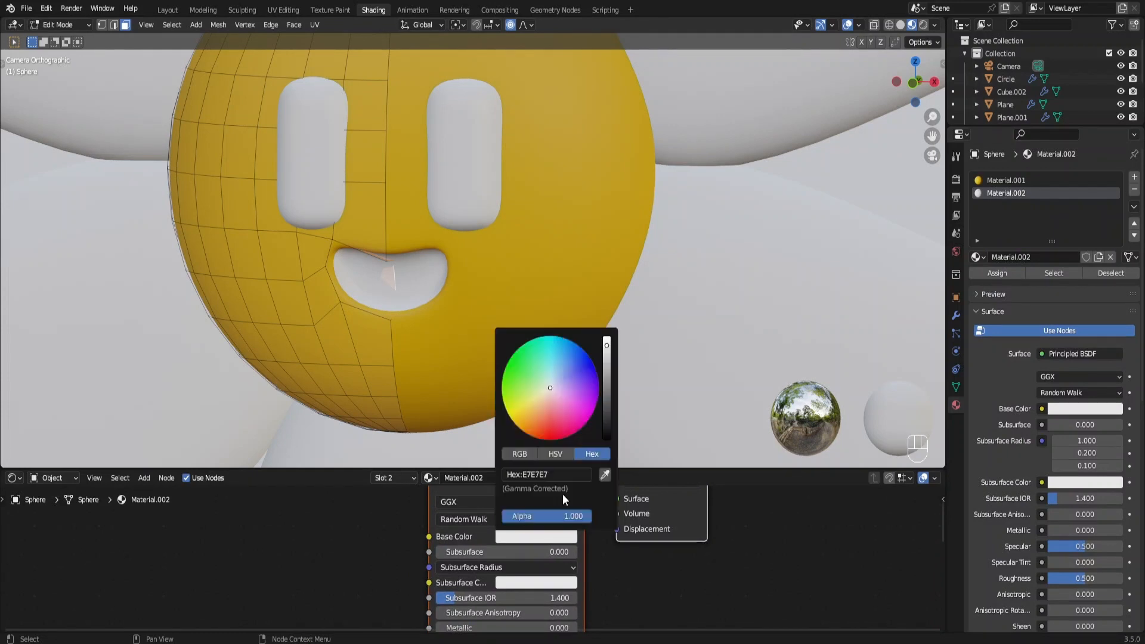
pyautogui.click(545, 410)
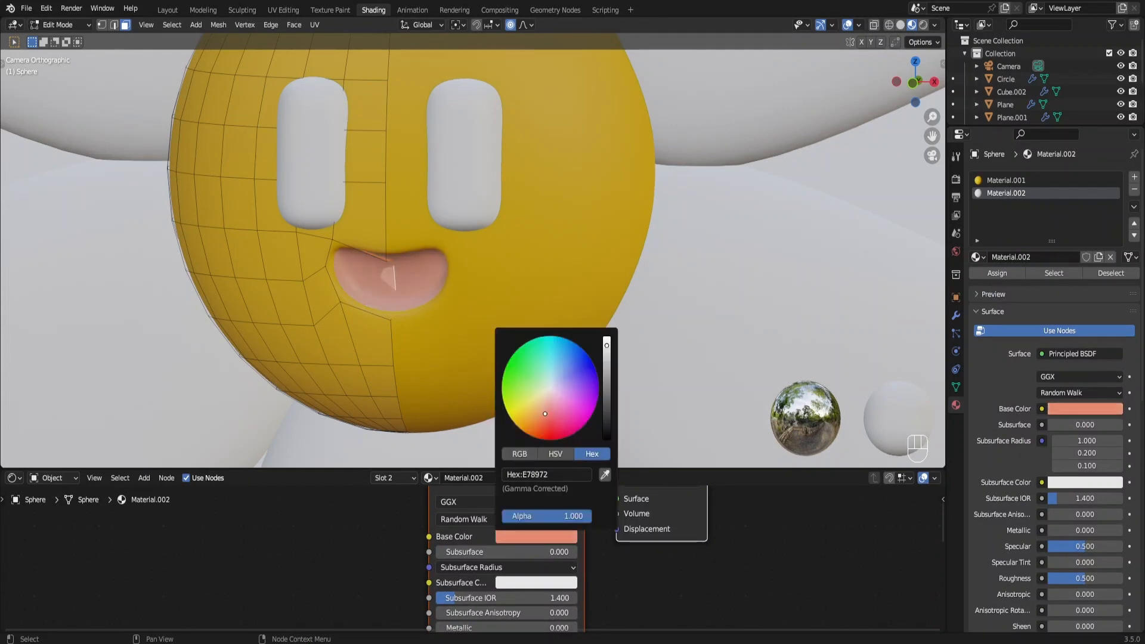
pyautogui.hotkey('ctrl', 'Tab')
pyautogui.click(298, 303)
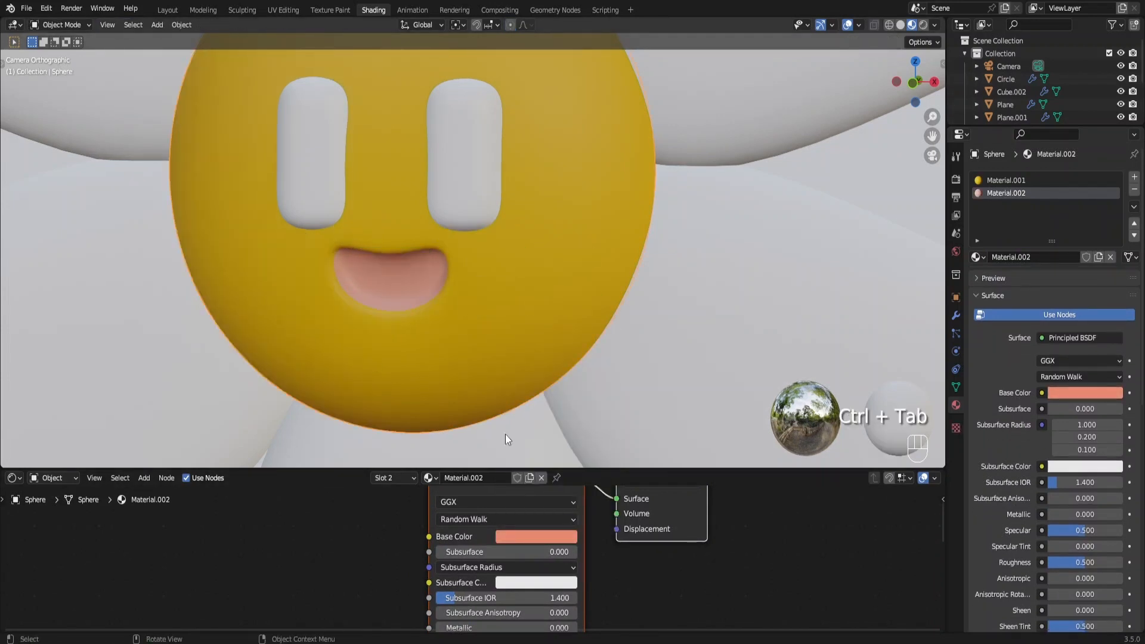
pyautogui.click(536, 538)
pyautogui.moveTo(542, 417); pyautogui.dragTo(542, 420)
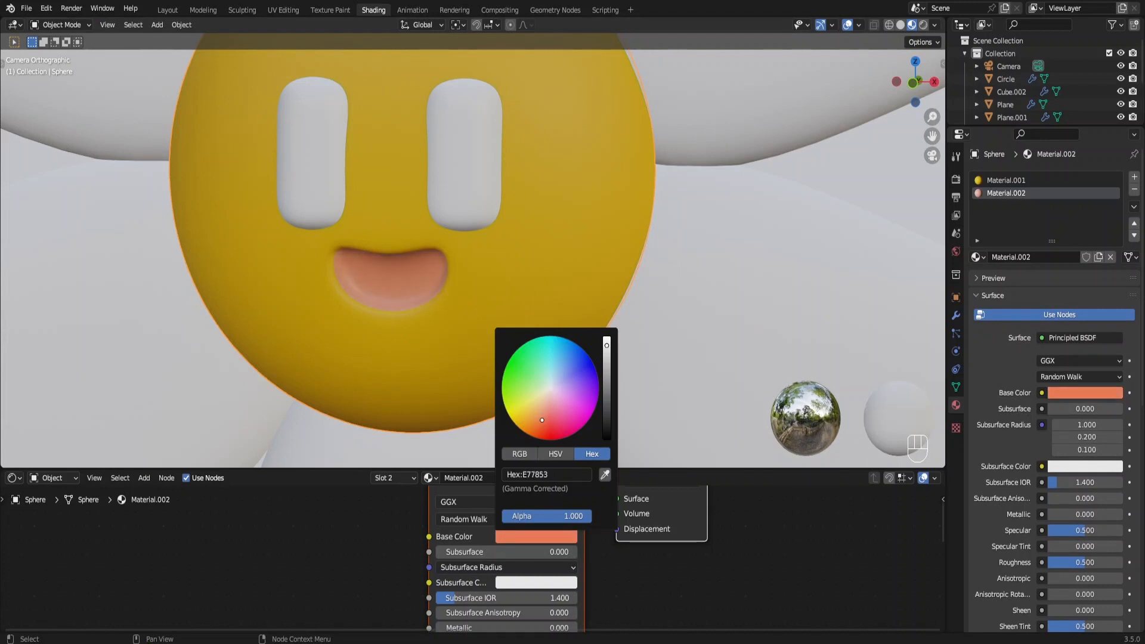
# Set the mouth material's subsurface color to a saturated red-orange and its subsurface amount to 0.05.
pyautogui.click(524, 577)
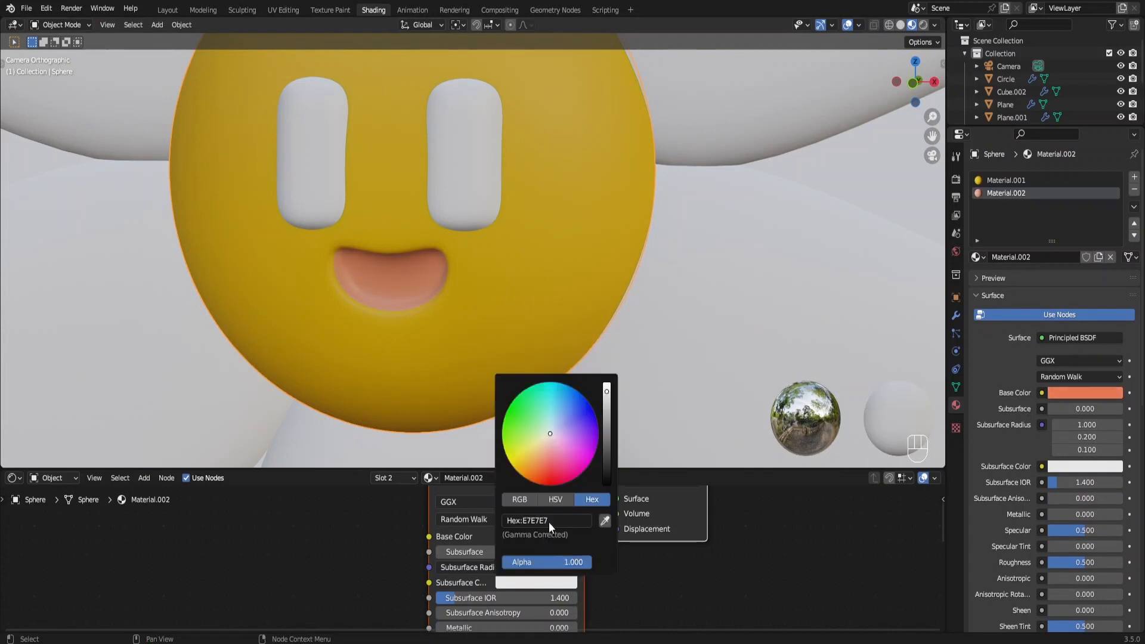
pyautogui.moveTo(541, 464); pyautogui.dragTo(539, 476)
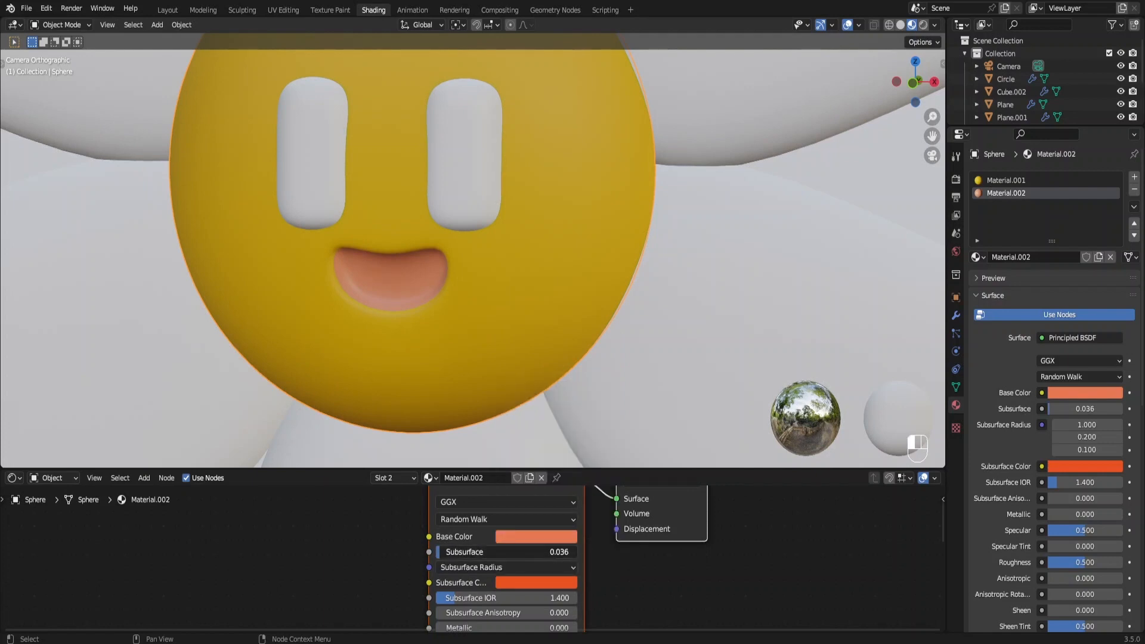
pyautogui.scroll(-2, 418, 305)
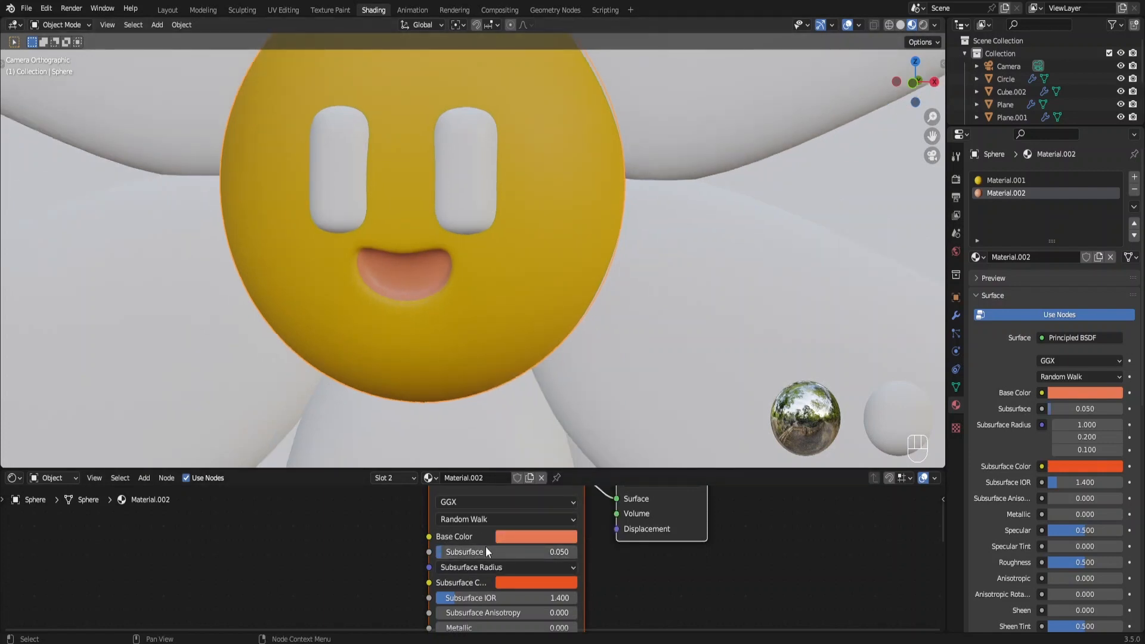
# Set the mouth material's roughness to 0.6 and its specular to 0.25.
pyautogui.scroll(-1, 510, 595)
pyautogui.moveTo(509, 590); pyautogui.dragTo(526, 508, button='middle')
pyautogui.click(504, 584)
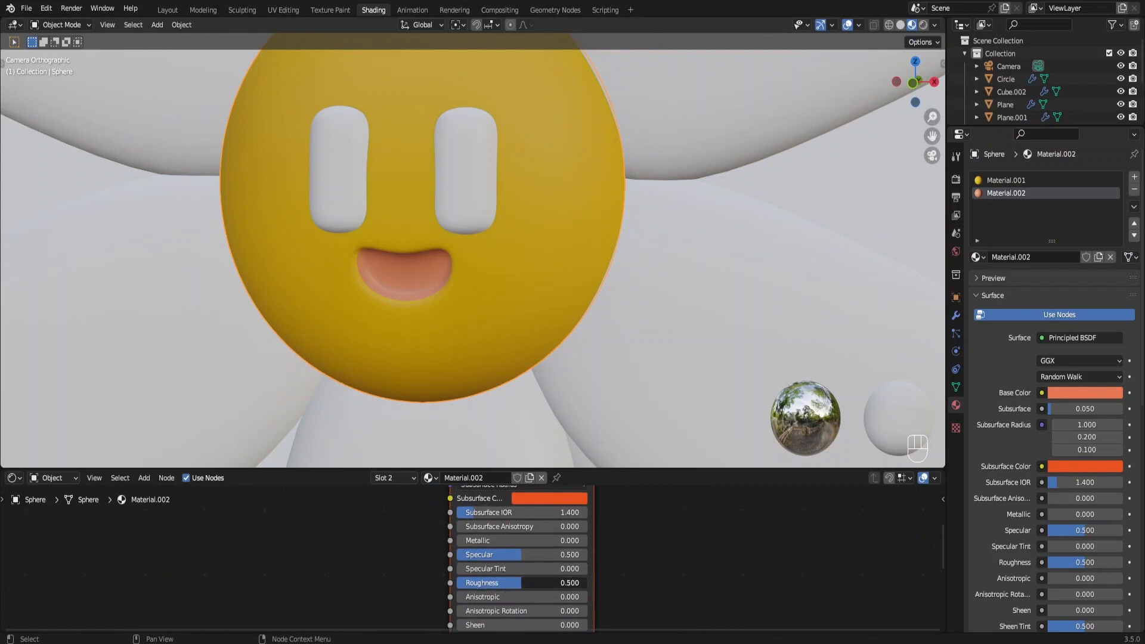
pyautogui.write('0.6')
pyautogui.press('Return')
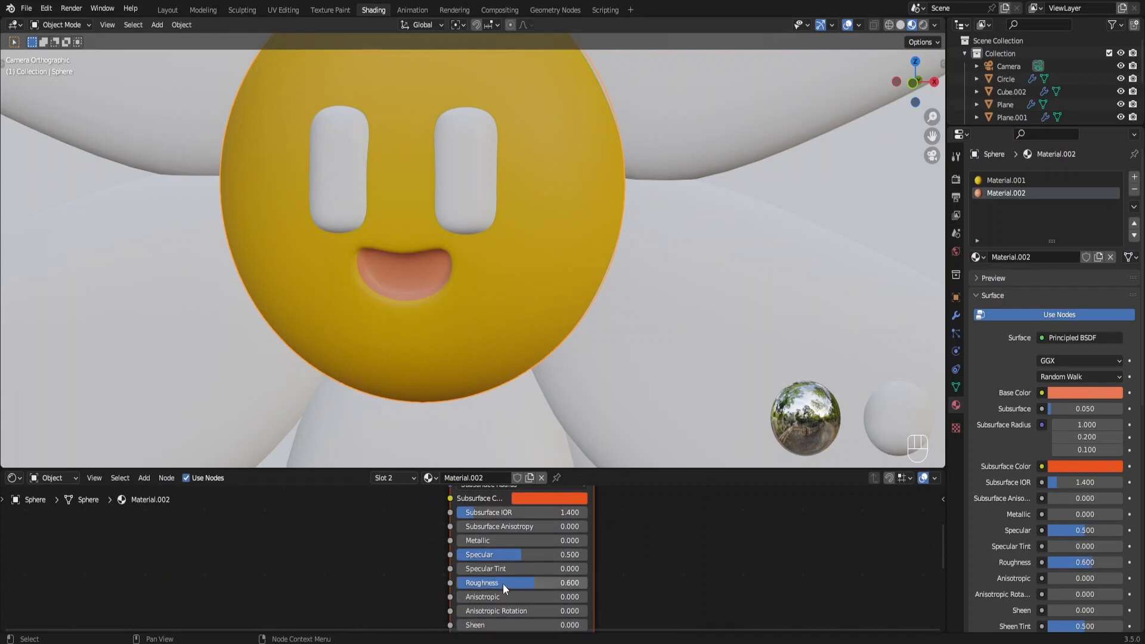
pyautogui.click(531, 555)
pyautogui.write('0')
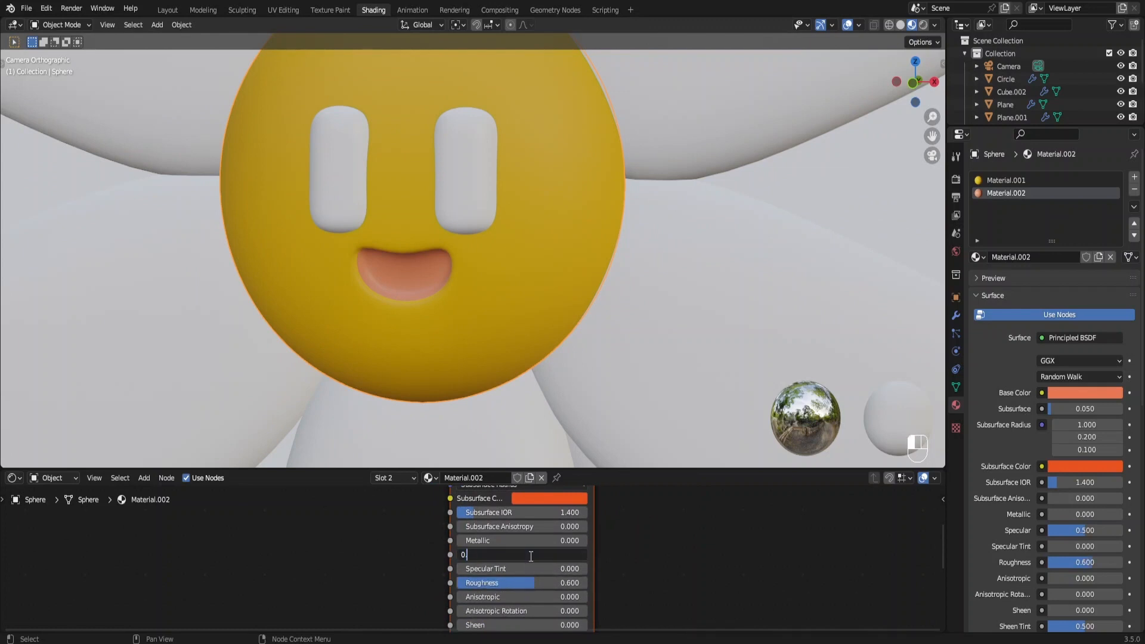
pyautogui.write('.25')
pyautogui.press('Return')
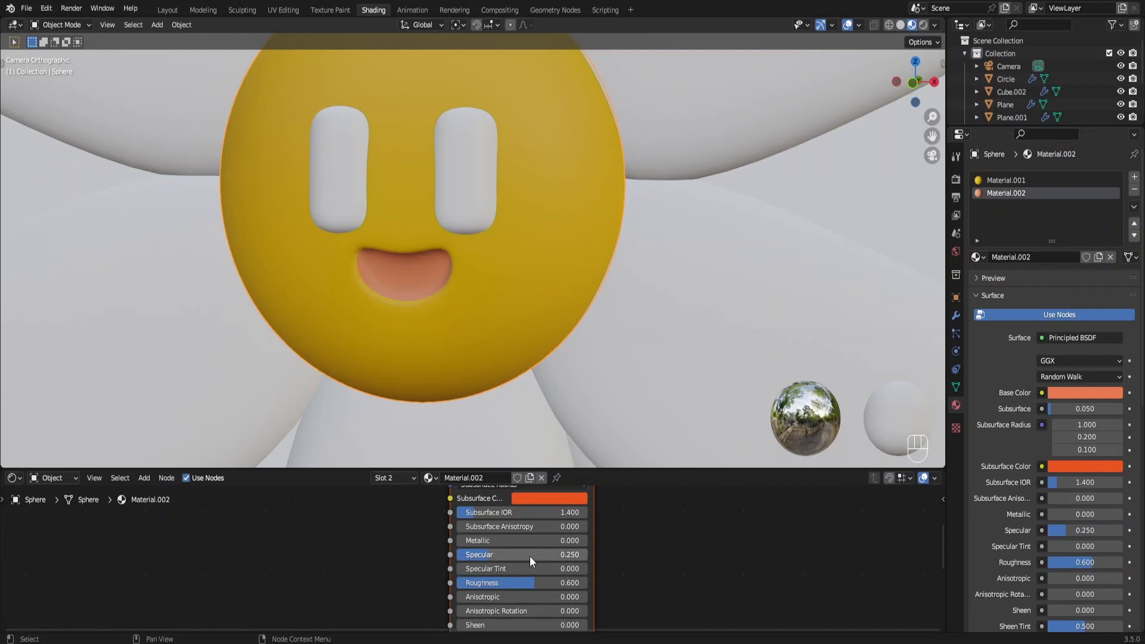
# Give the flower's eyes a new material with a pure black base color, hex 000000.
pyautogui.click(478, 204)
pyautogui.click(507, 475)
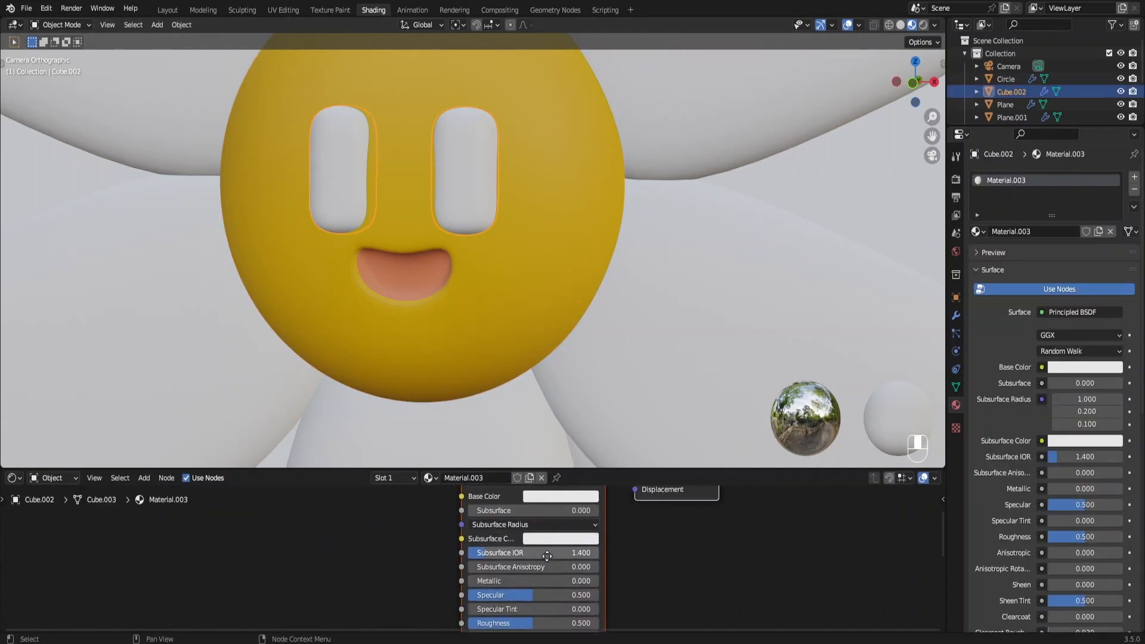
pyautogui.click(563, 497)
pyautogui.moveTo(628, 385); pyautogui.dragTo(627, 414)
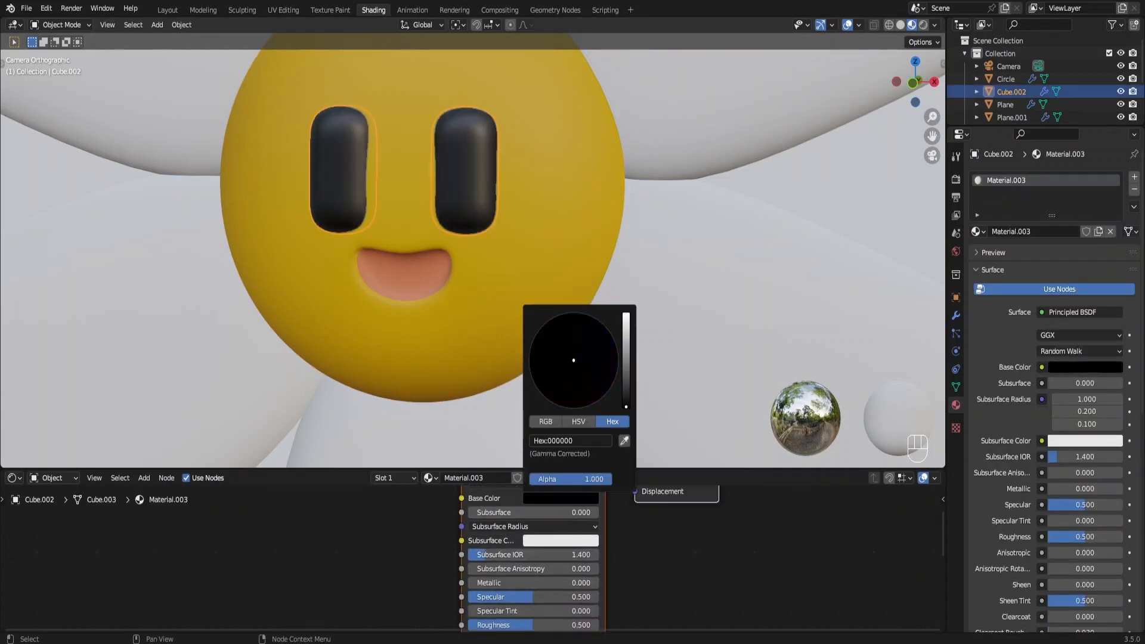
# Set the eye material's metallic value to 0.2 and its specular to 0.35.
pyautogui.moveTo(494, 583); pyautogui.dragTo(510, 583)
pyautogui.click(484, 583)
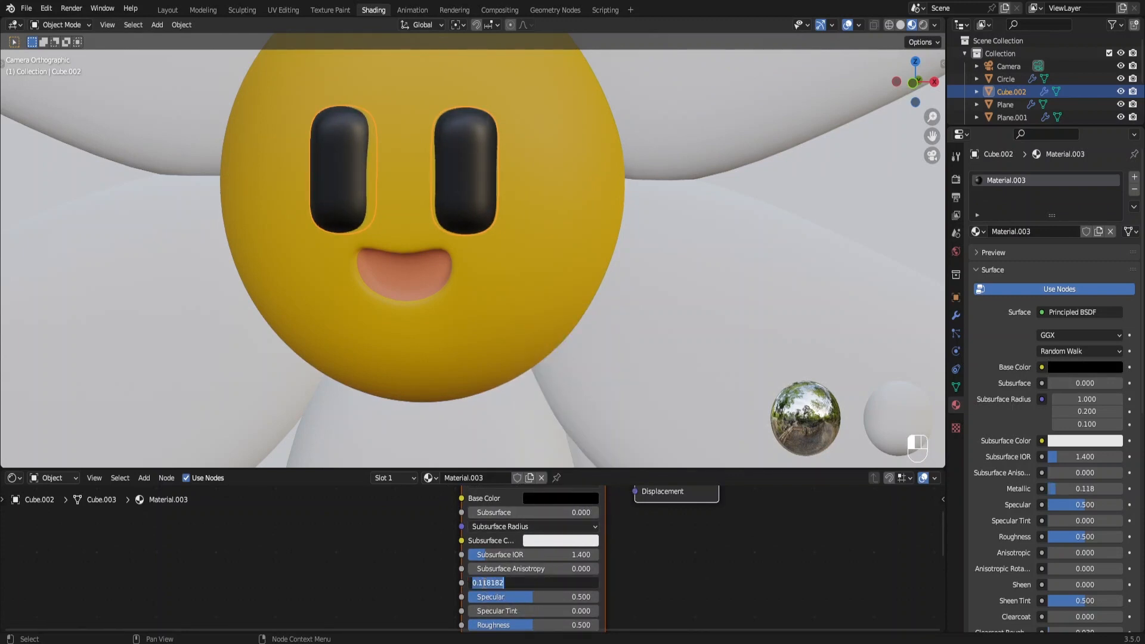
pyautogui.write('0.2')
pyautogui.press('Return')
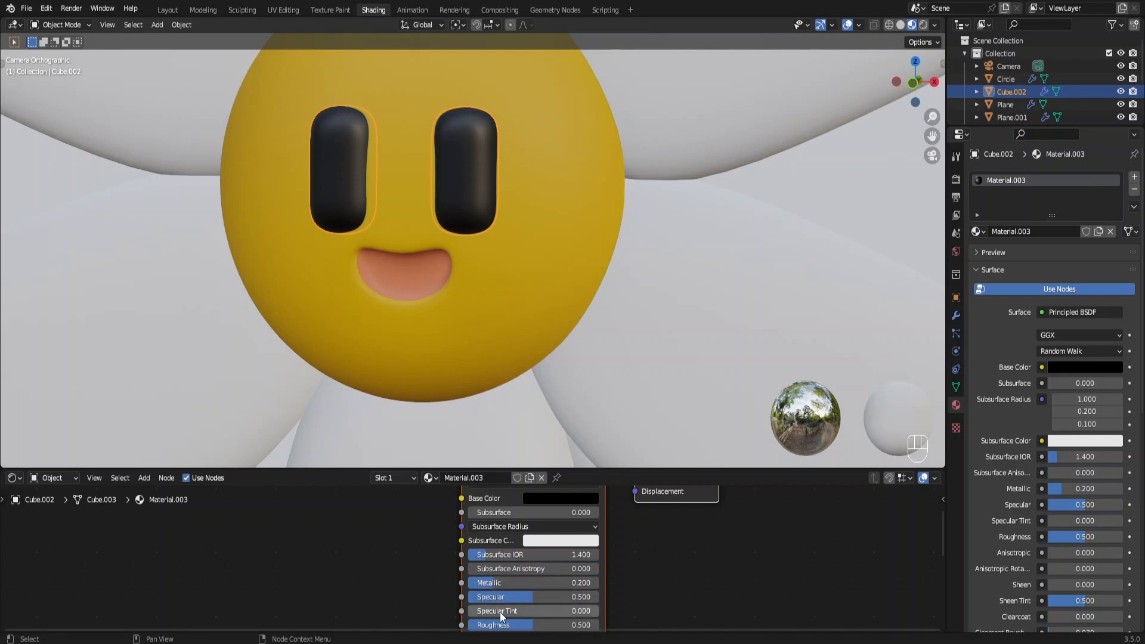
pyautogui.click(504, 597)
pyautogui.write('0.3')
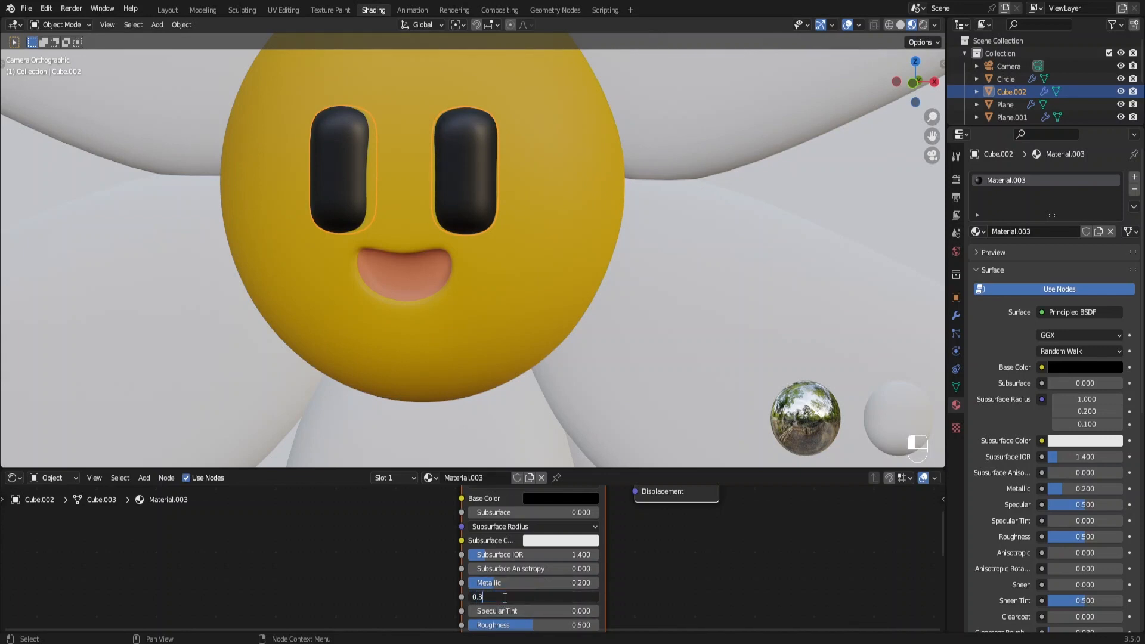
pyautogui.write('5')
pyautogui.press('Return')
# Lower the eye material's roughness to 0.2 for a glossy look.
pyautogui.moveTo(511, 625); pyautogui.dragTo(469, 625)
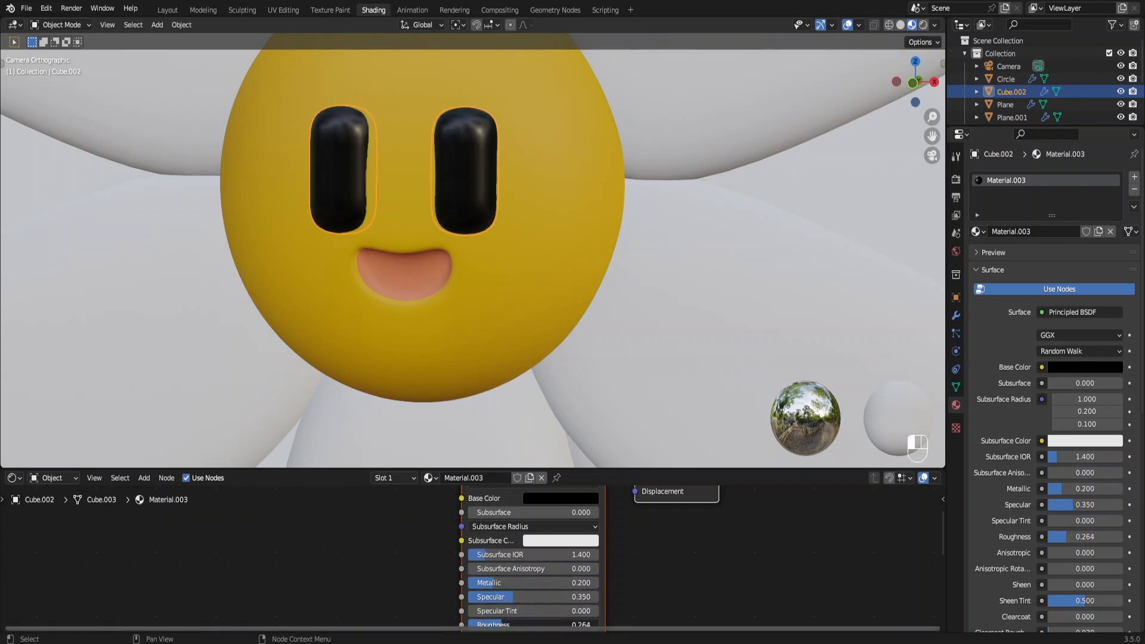
pyautogui.moveTo(495, 631); pyautogui.dragTo(483, 588, button='middle')
pyautogui.click(510, 582)
pyautogui.write('0.2')
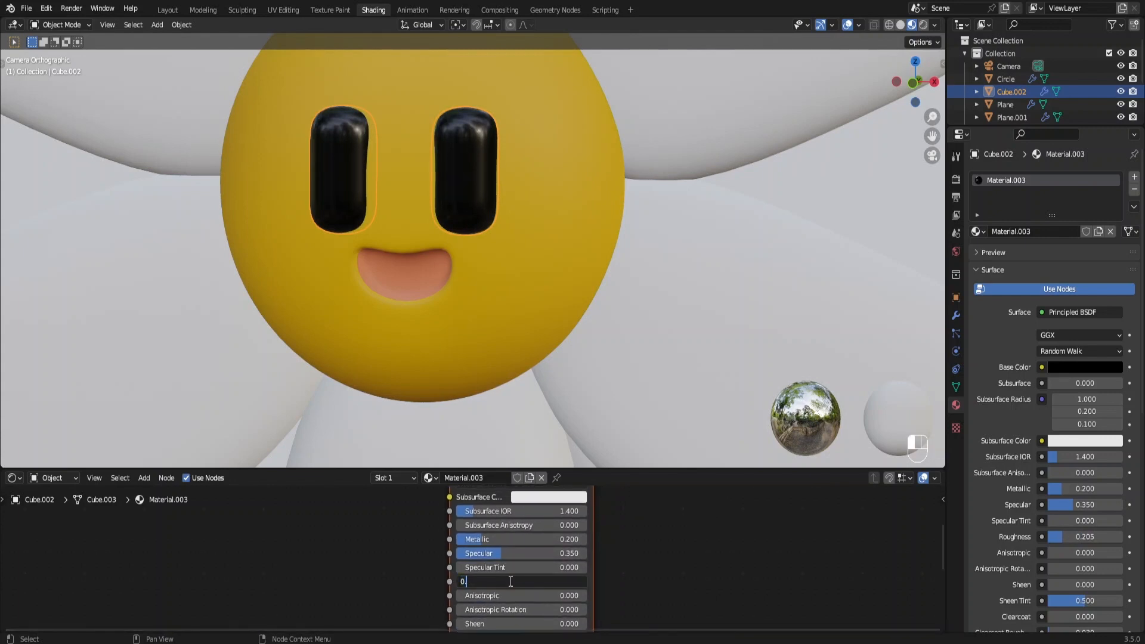
pyautogui.press('Return')
# Give the flower's petals a new material and brighten its base color to white.
pyautogui.scroll(-3, 522, 259)
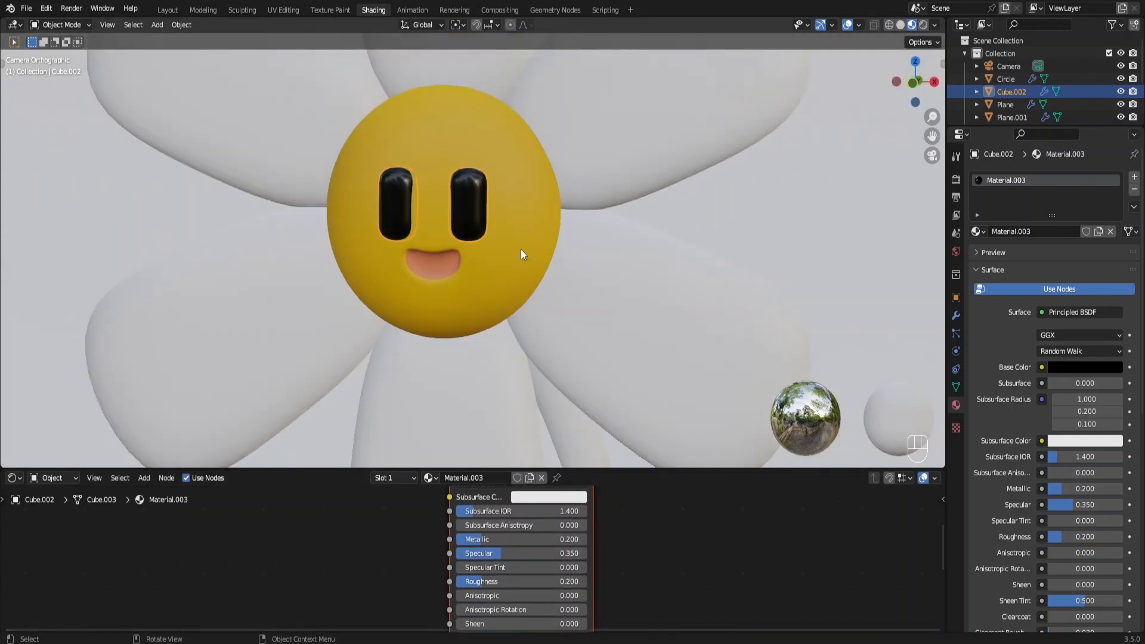
pyautogui.scroll(-4, 521, 251)
pyautogui.click(543, 298)
pyautogui.scroll(-1, 524, 346)
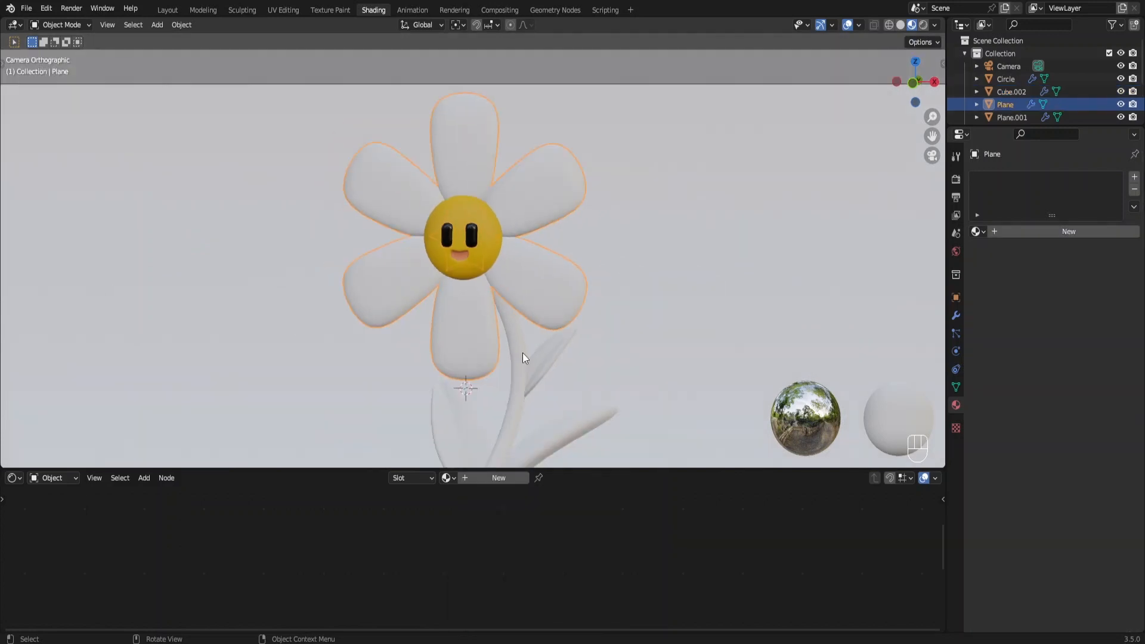
pyautogui.click(499, 478)
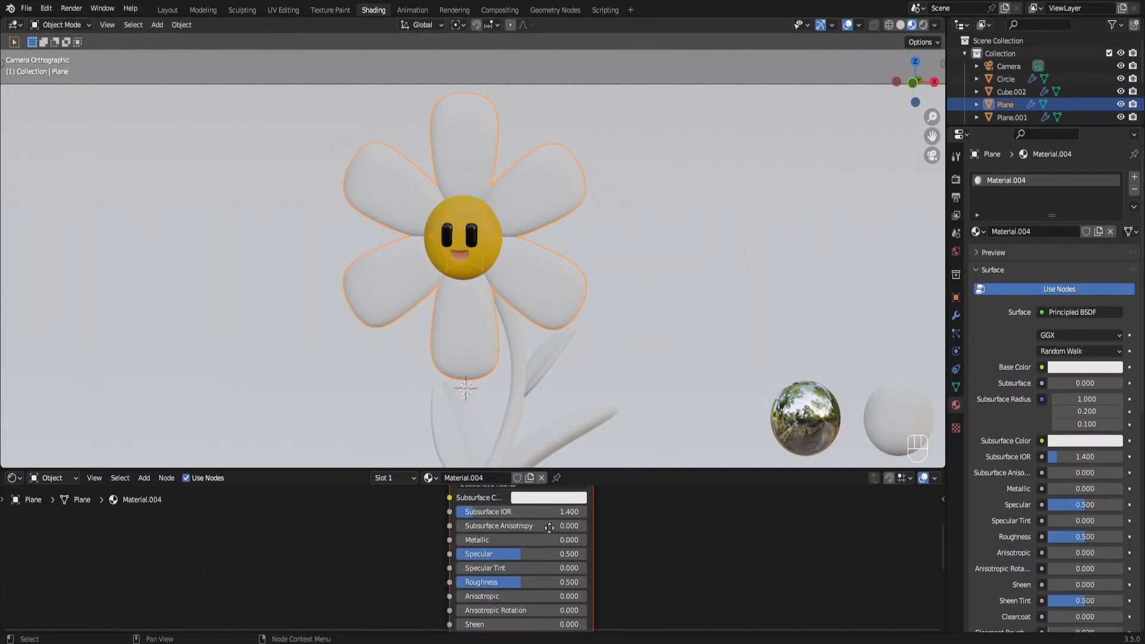
pyautogui.keyDown('shift'); pyautogui.scroll(2, 525, 525); pyautogui.keyUp('shift')
pyautogui.click(550, 498)
pyautogui.moveTo(608, 330); pyautogui.dragTo(608, 317)
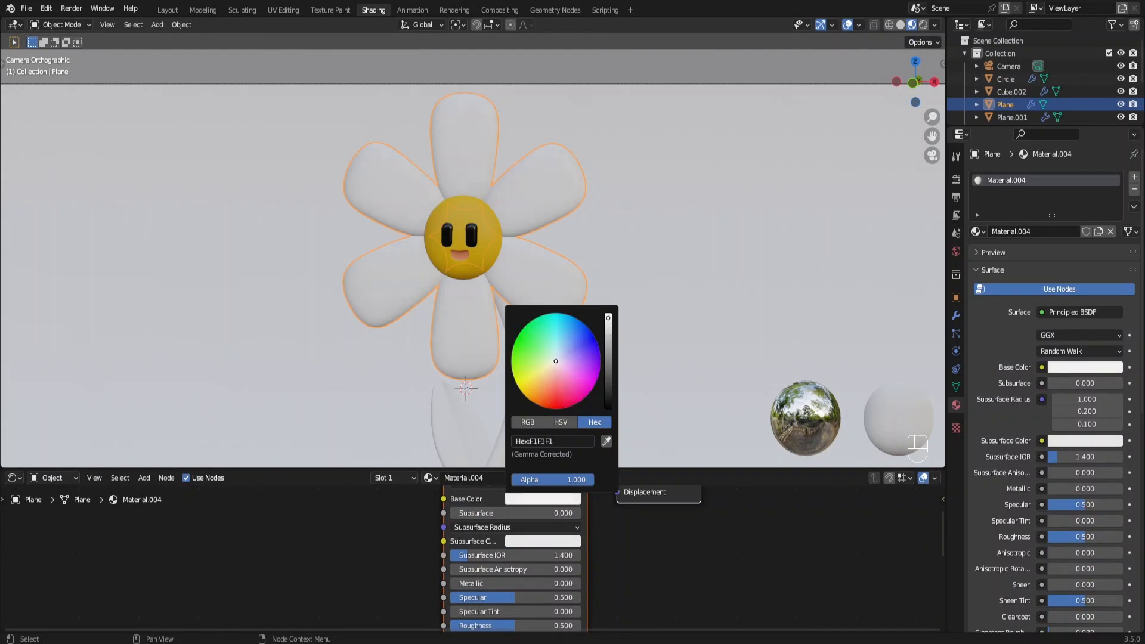
pyautogui.moveTo(495, 593); pyautogui.dragTo(471, 530, button='middle')
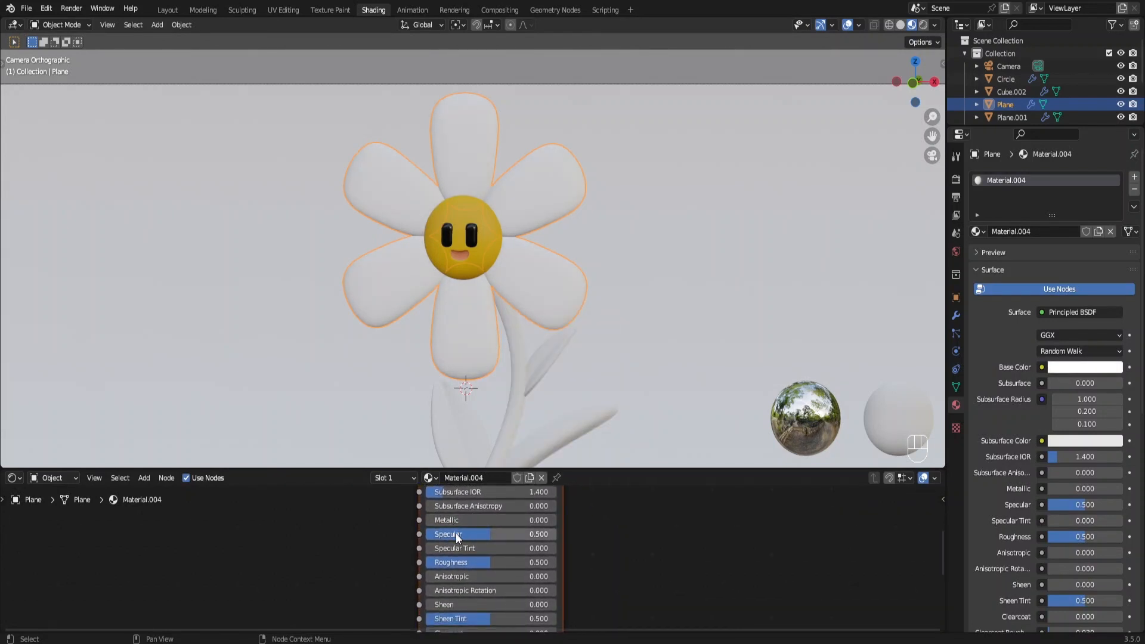
# Set the petal material's specular to 0.35 and its roughness to 0.4.
pyautogui.click(456, 533)
pyautogui.write('0.35')
pyautogui.press('Return')
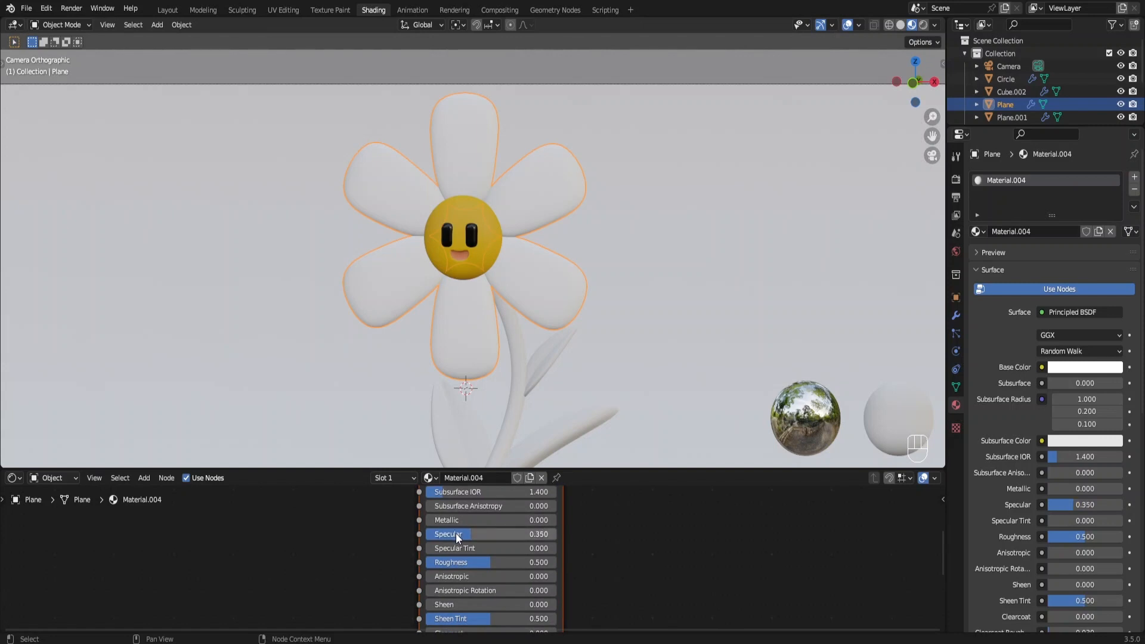
pyautogui.click(472, 562)
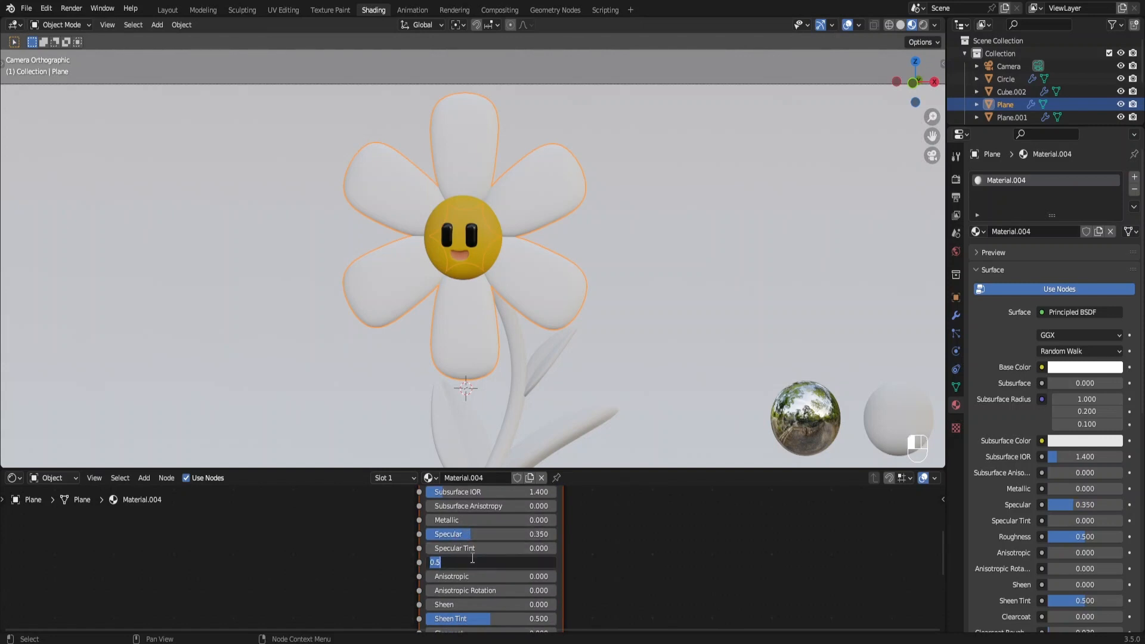
pyautogui.write('0.4')
pyautogui.press('KP_Enter')
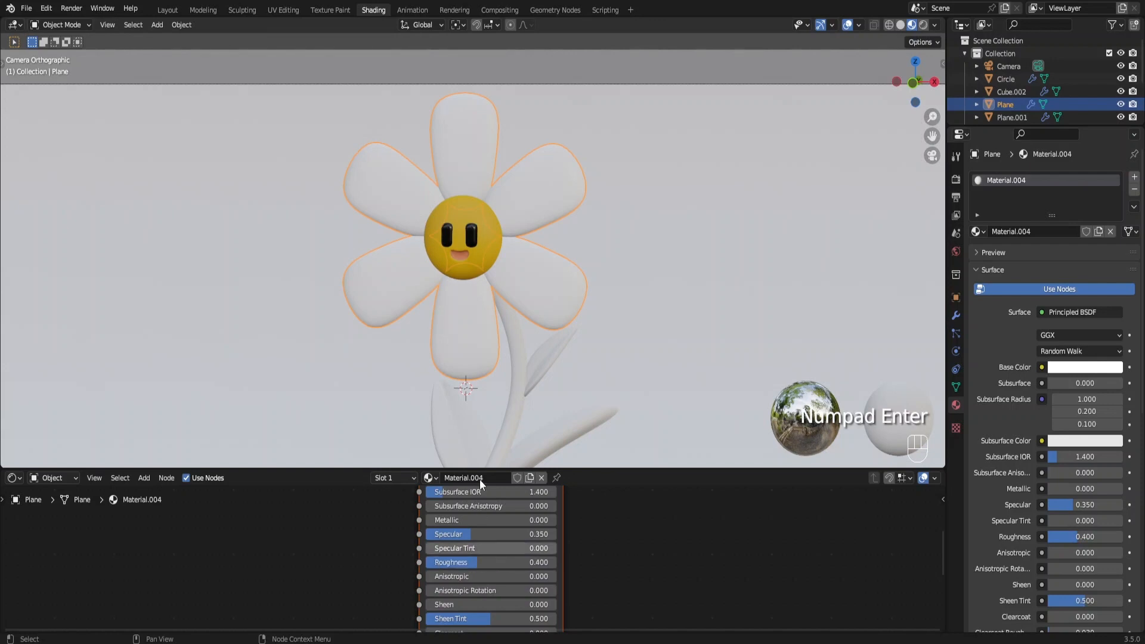
# Give the flower's stem a new material with a yellow-green base color, about hex DAE757.
pyautogui.click(520, 378)
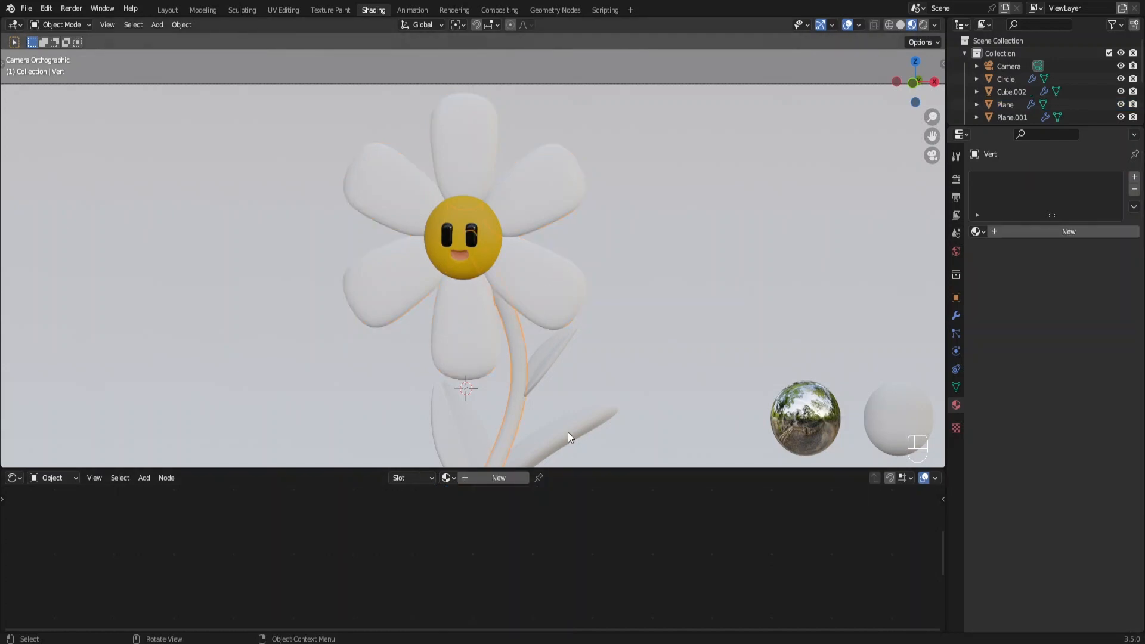
pyautogui.click(514, 477)
pyautogui.scroll(4, 521, 537)
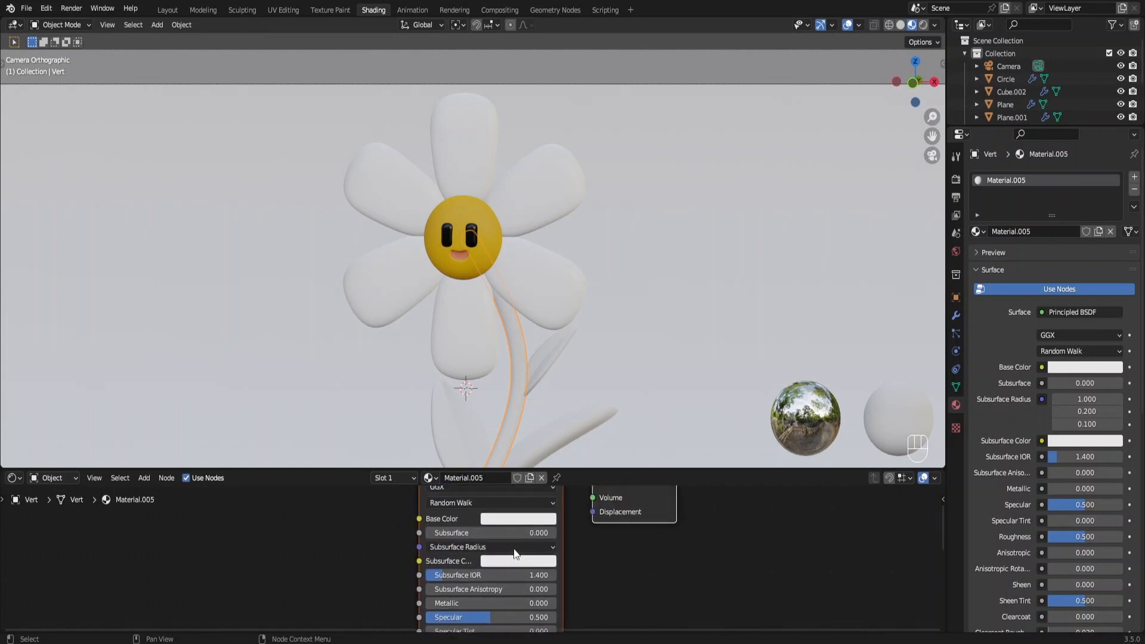
pyautogui.click(533, 526)
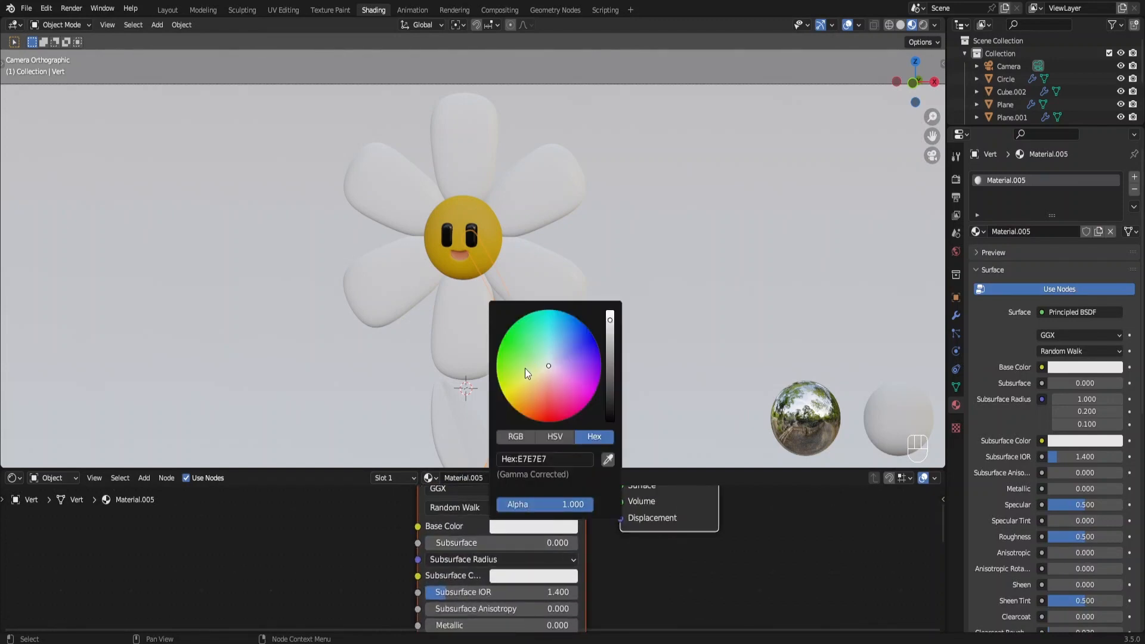
pyautogui.moveTo(525, 368); pyautogui.dragTo(520, 377)
# Apply the stem's material to all three leaves of the plant.
pyautogui.scroll(-2, 620, 383)
pyautogui.keyDown('shift'); pyautogui.moveTo(567, 350); pyautogui.dragTo(552, 284, button='middle'); pyautogui.keyUp('shift')
pyautogui.scroll(1, 552, 284)
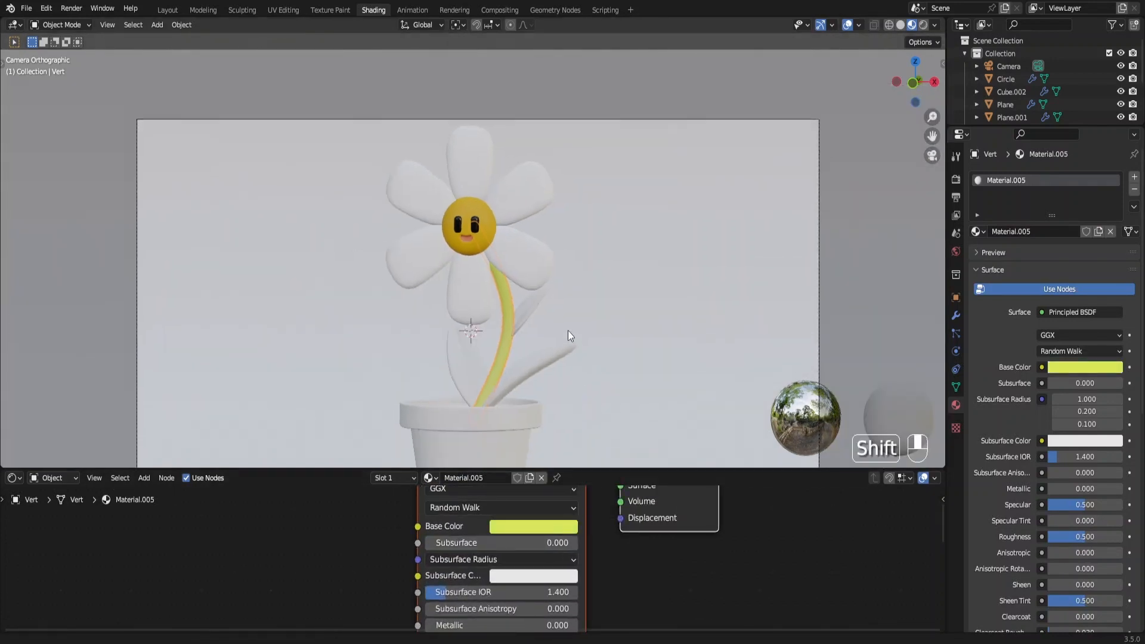
pyautogui.keyDown('shift'); pyautogui.moveTo(603, 386); pyautogui.dragTo(512, 338, button='middle'); pyautogui.keyUp('shift')
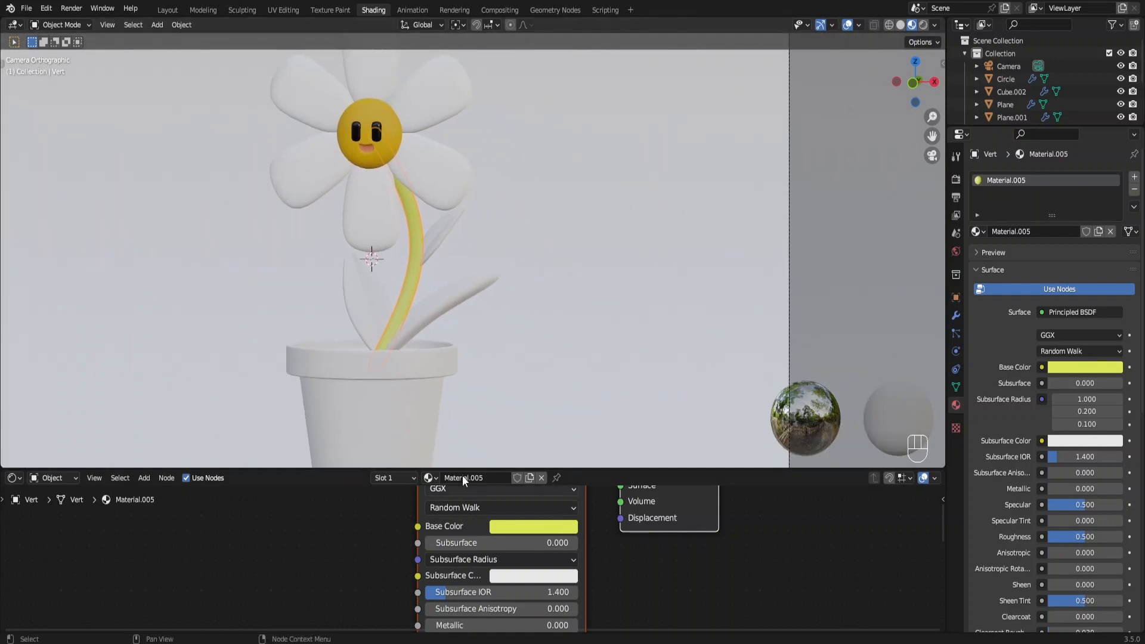
pyautogui.moveTo(428, 478); pyautogui.dragTo(367, 331)
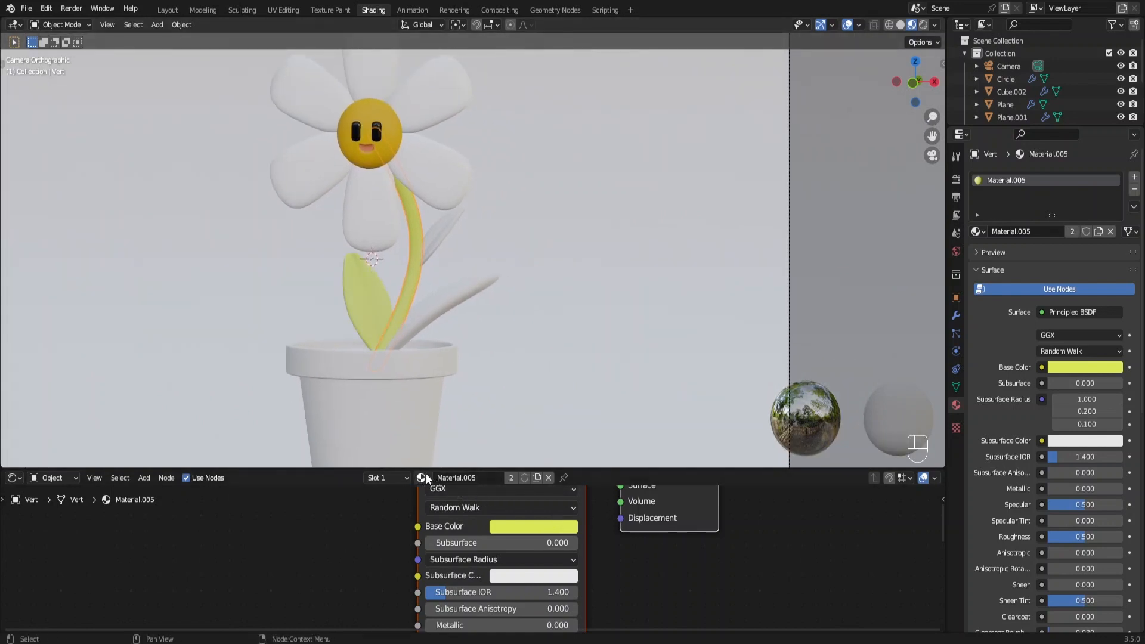
pyautogui.moveTo(426, 476); pyautogui.dragTo(435, 320)
pyautogui.moveTo(422, 472); pyautogui.dragTo(437, 234)
# Shift the shared stem and leaf material's base color to green and darken it slightly.
pyautogui.click(509, 526)
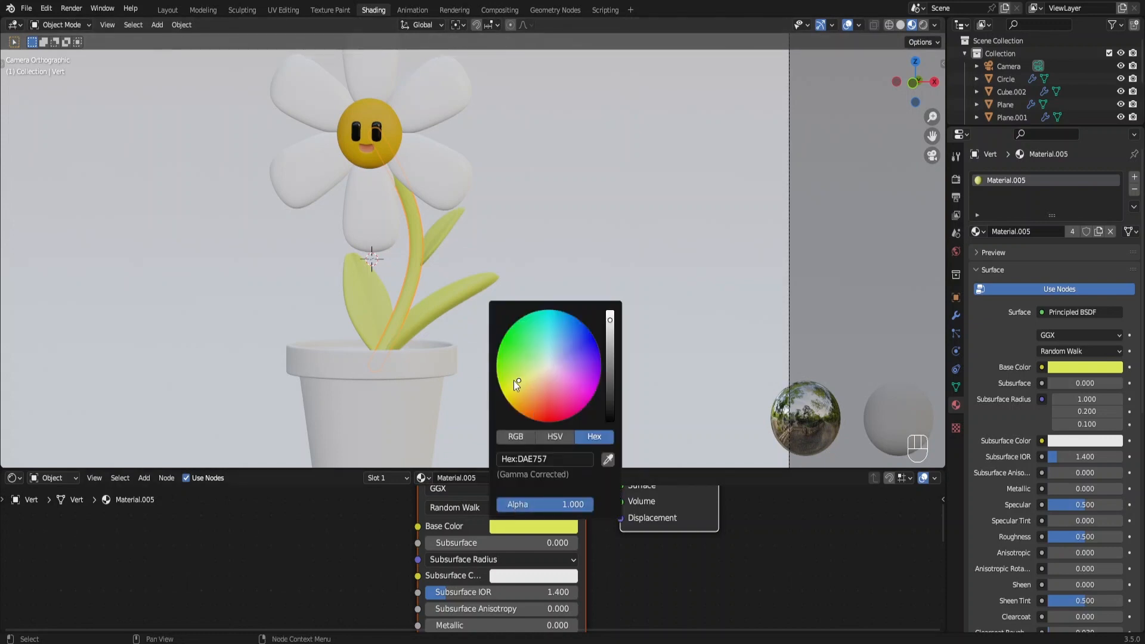
pyautogui.moveTo(514, 381); pyautogui.dragTo(514, 362)
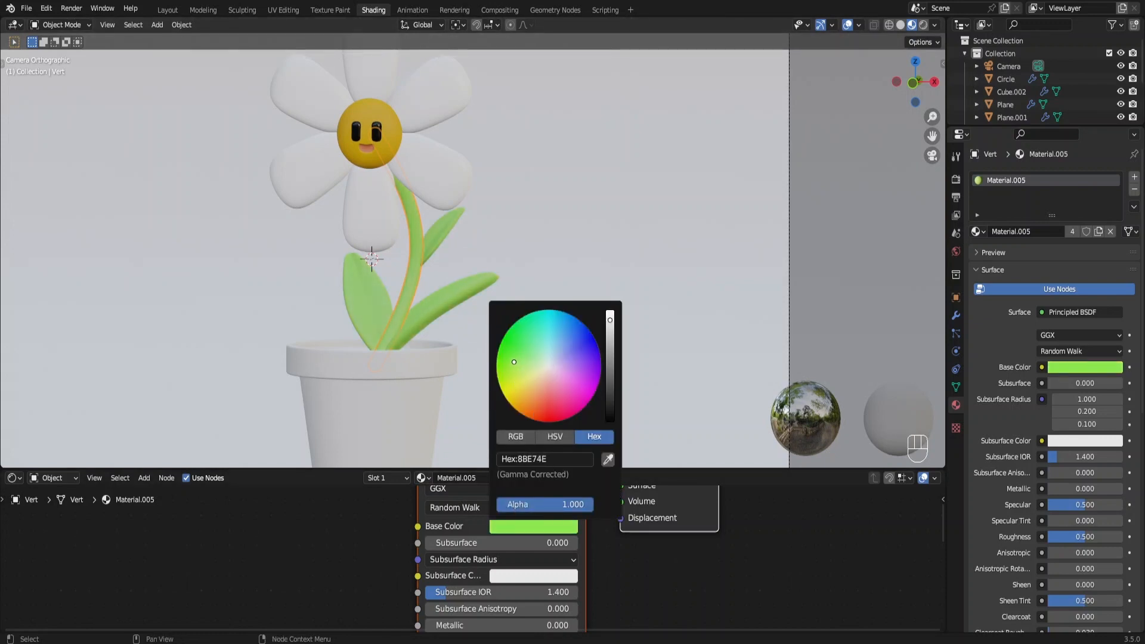
pyautogui.click(611, 339)
pyautogui.click(391, 394)
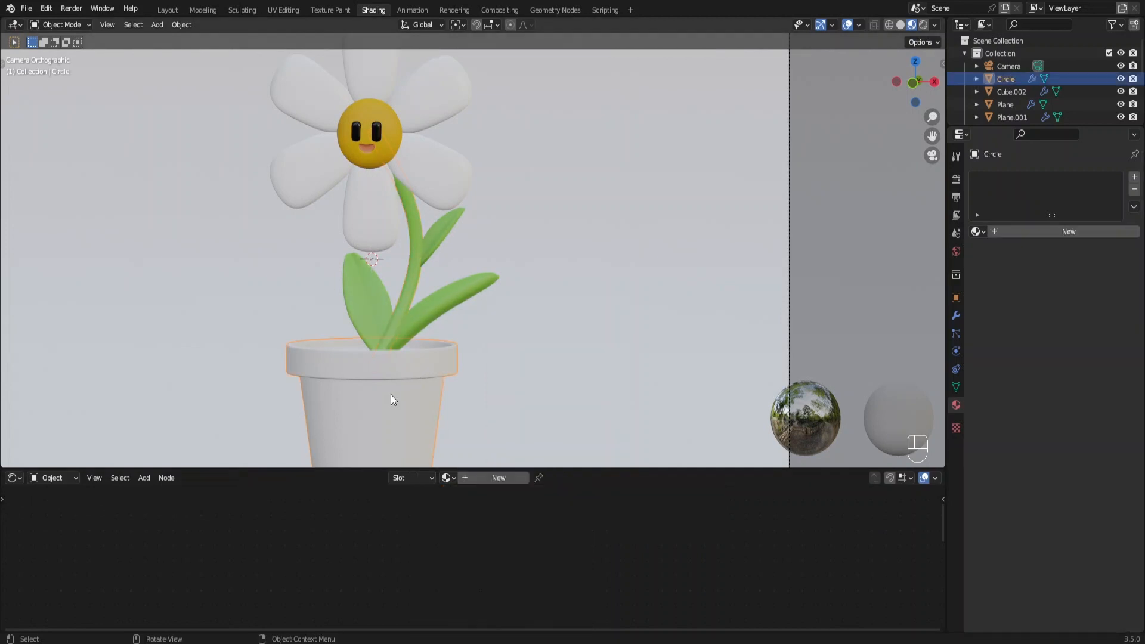
# Set the green stem and leaf material's specular to 0.3 and its roughness to 0.6.
pyautogui.click(419, 334)
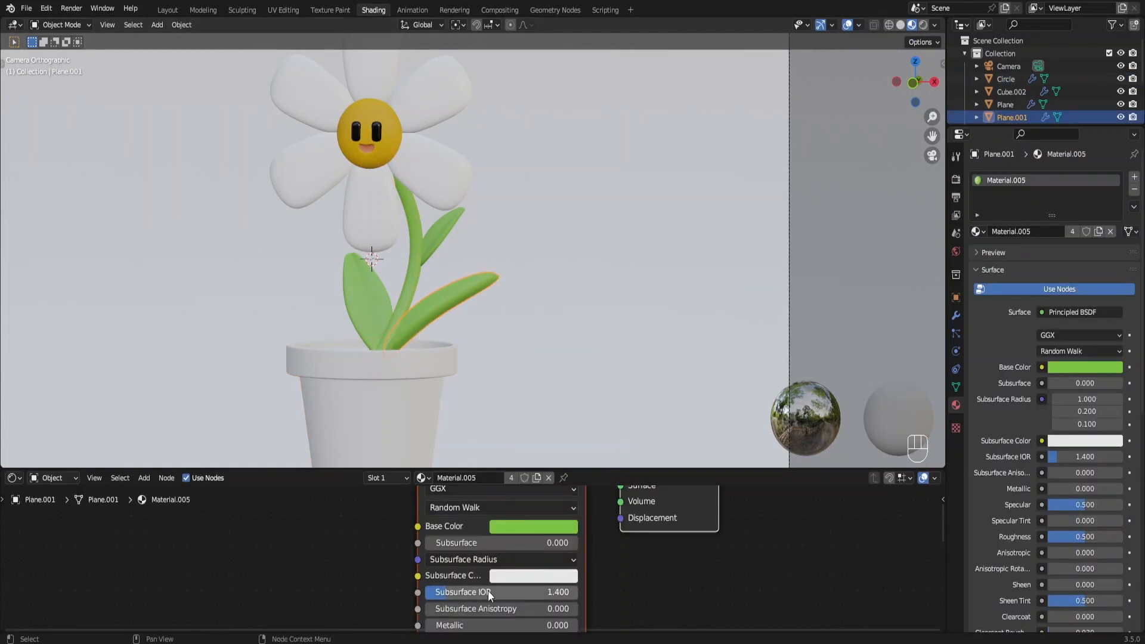
pyautogui.keyDown('shift'); pyautogui.scroll(-3, 488, 590); pyautogui.keyUp('shift')
pyautogui.click(474, 579)
pyautogui.write('0.3')
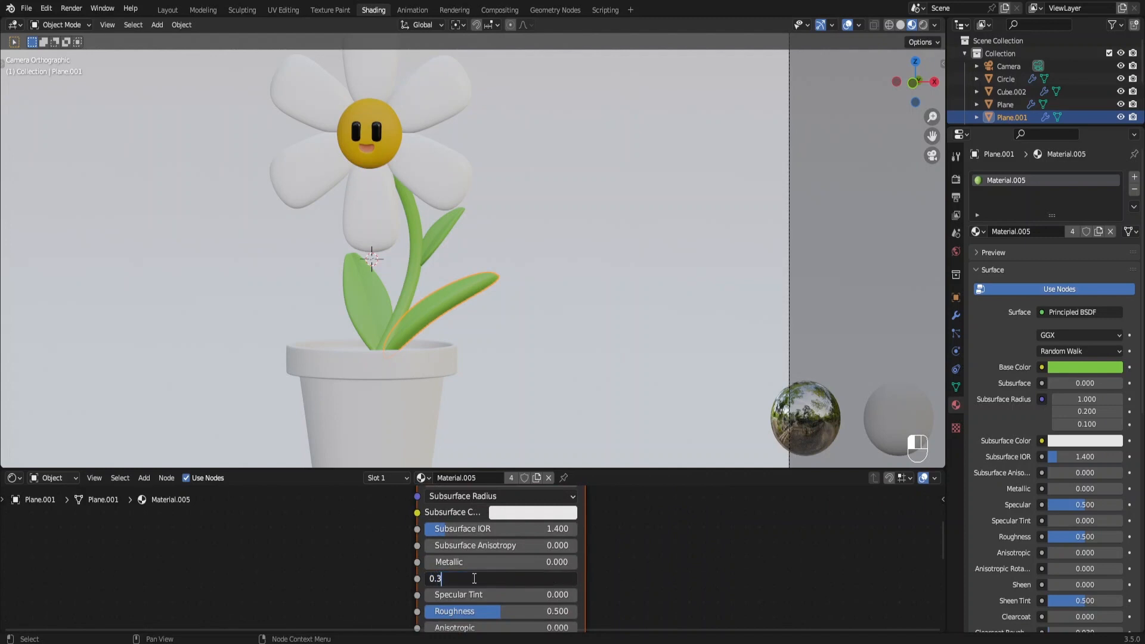
pyautogui.press('Return')
pyautogui.click(481, 609)
pyautogui.write('0.')
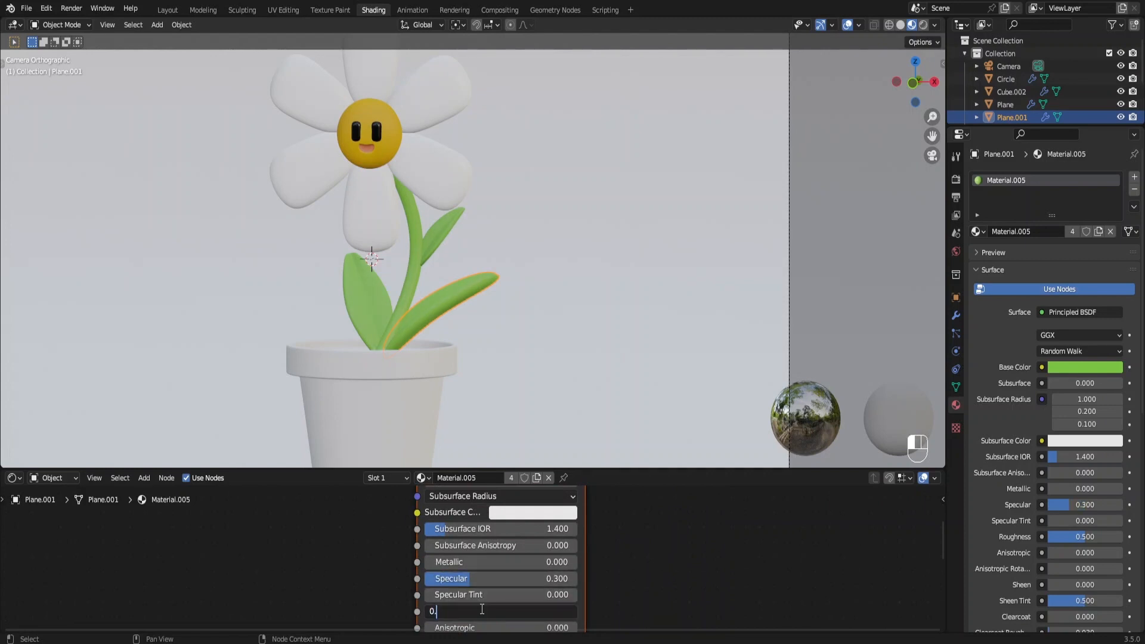
pyautogui.write('6')
pyautogui.press('Return')
# Give the flower pot a new material with a terracotta orange base color, about hex D48640.
pyautogui.click(451, 416)
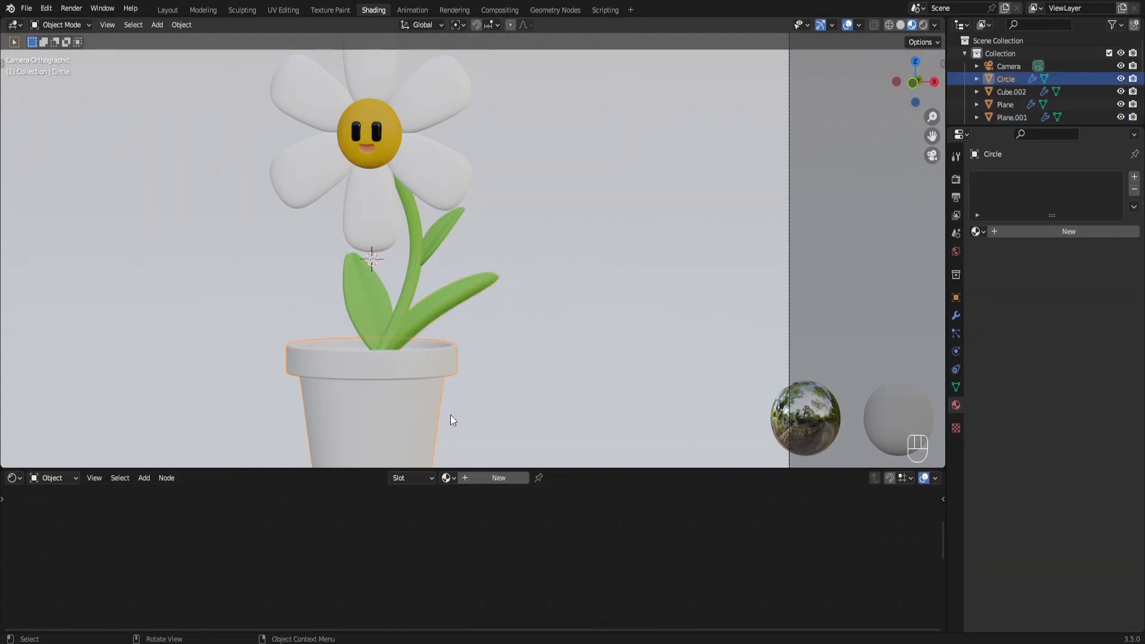
pyautogui.click(493, 478)
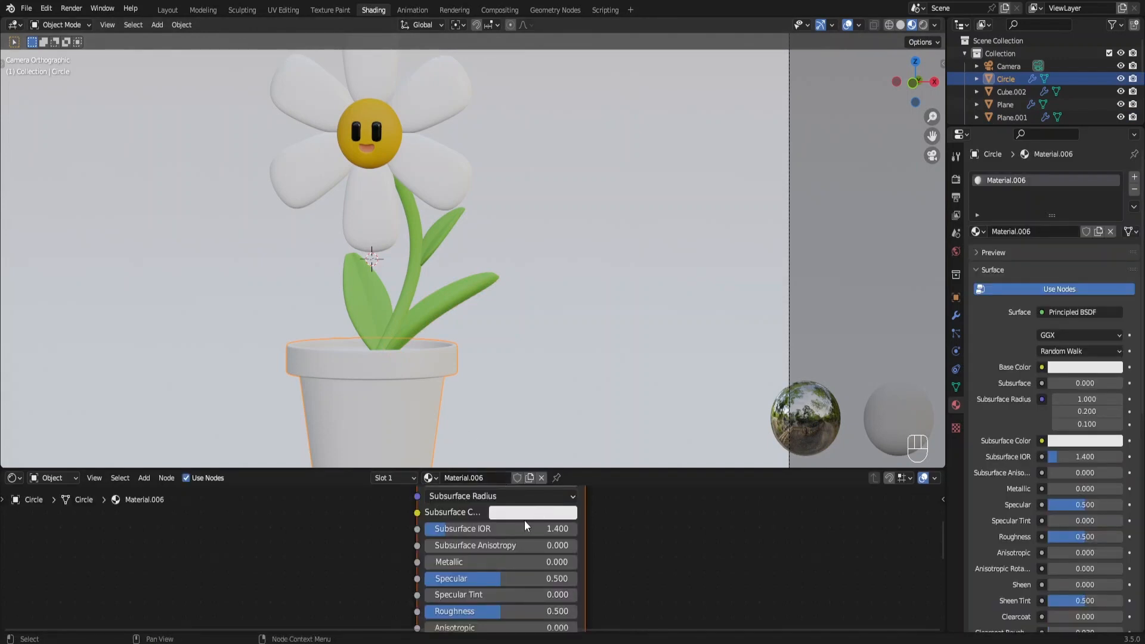
pyautogui.keyDown('shift'); pyautogui.scroll(2, 542, 528); pyautogui.keyUp('shift')
pyautogui.click(544, 506)
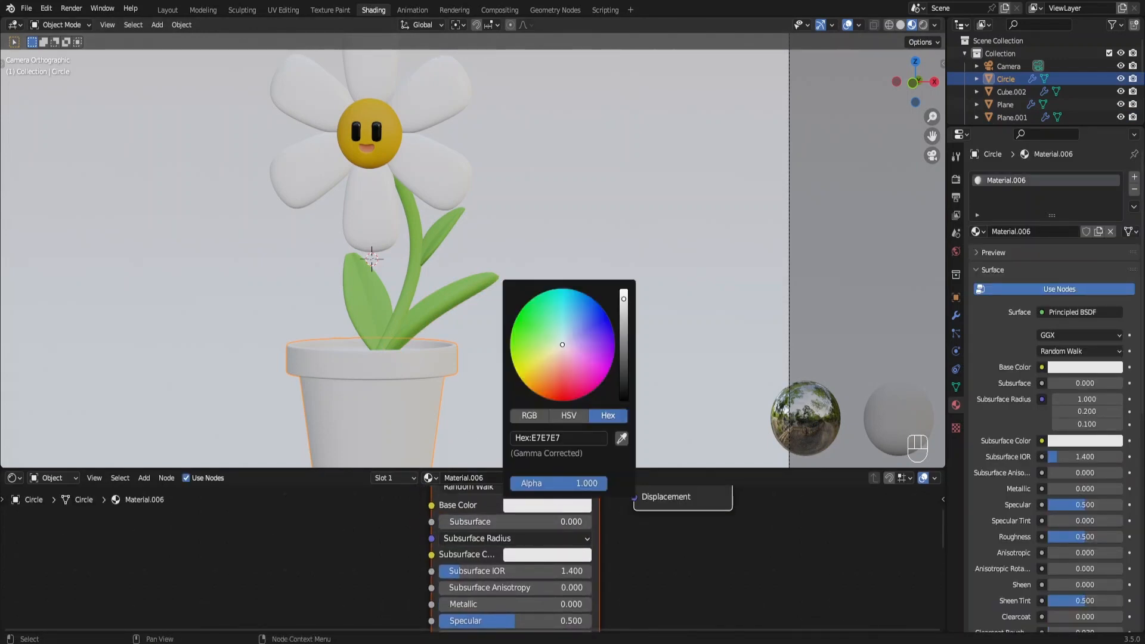
pyautogui.click(545, 379)
pyautogui.click(624, 313)
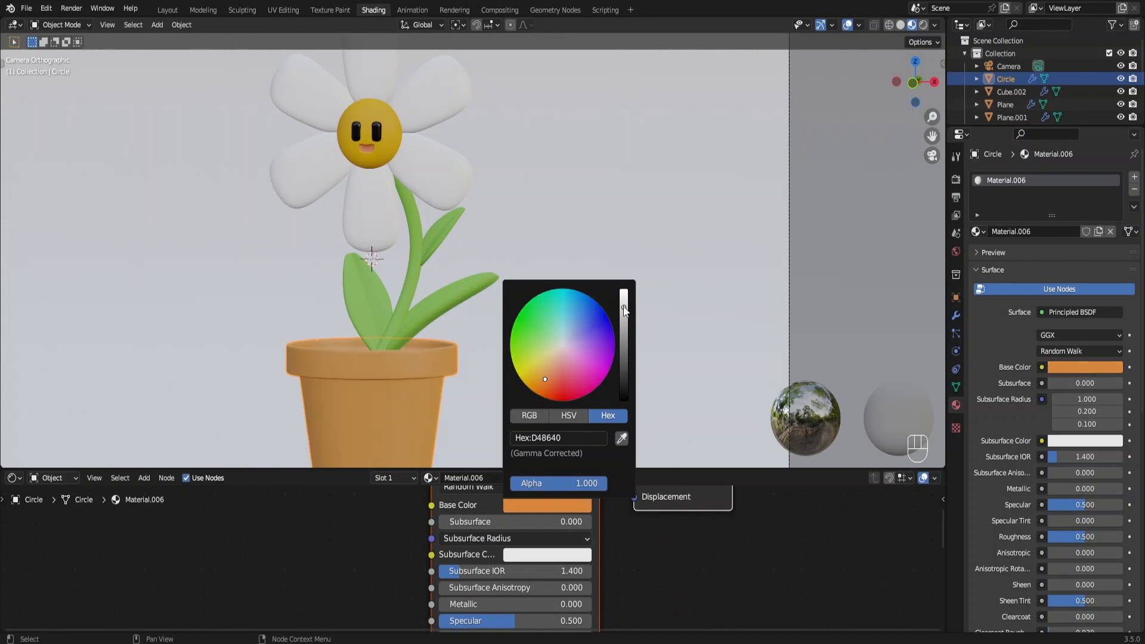
pyautogui.moveTo(468, 599); pyautogui.dragTo(458, 564, button='middle')
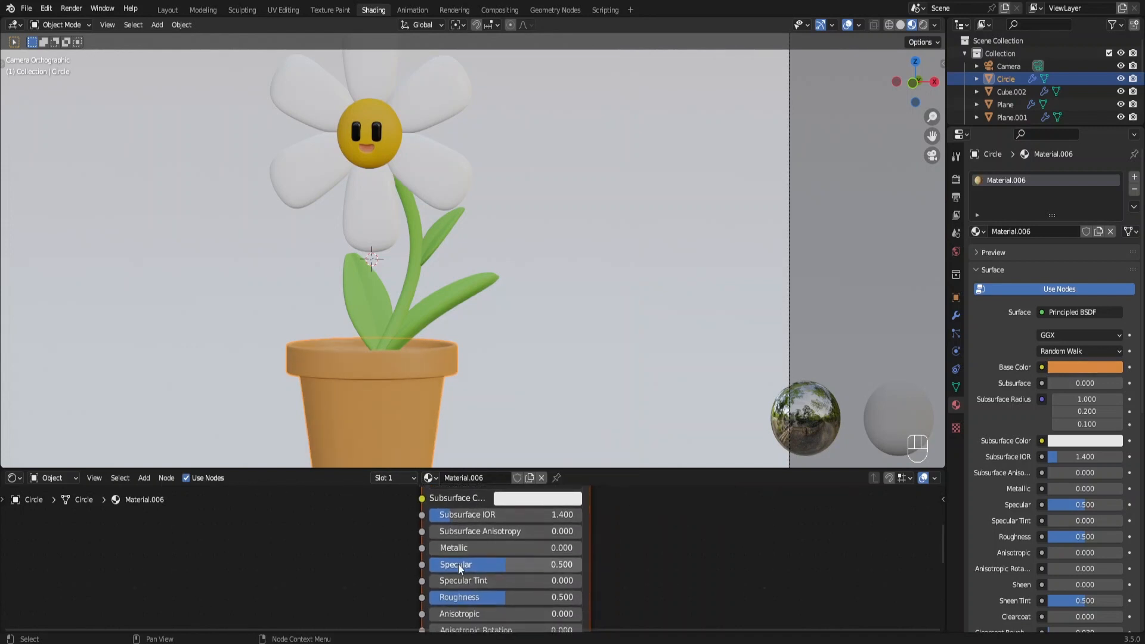
# Add a second material slot to the pot and assign it to the soil face inside the rim.
pyautogui.keyDown('shift'); pyautogui.moveTo(407, 388); pyautogui.dragTo(443, 356, button='middle'); pyautogui.keyUp('shift')
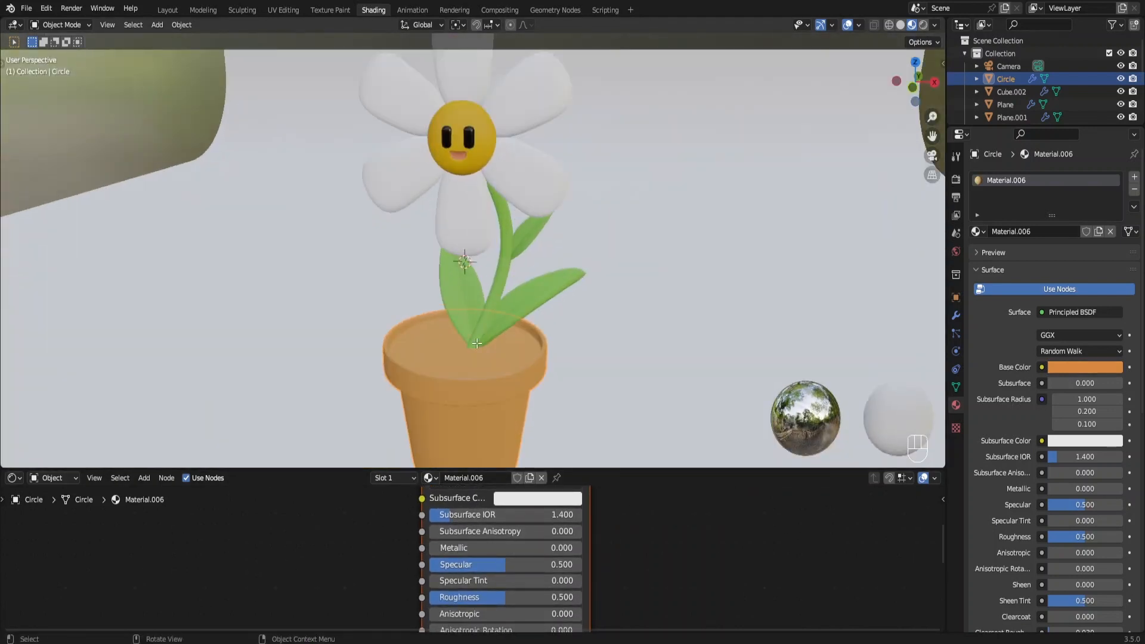
pyautogui.press('Tab')
pyautogui.click(449, 361)
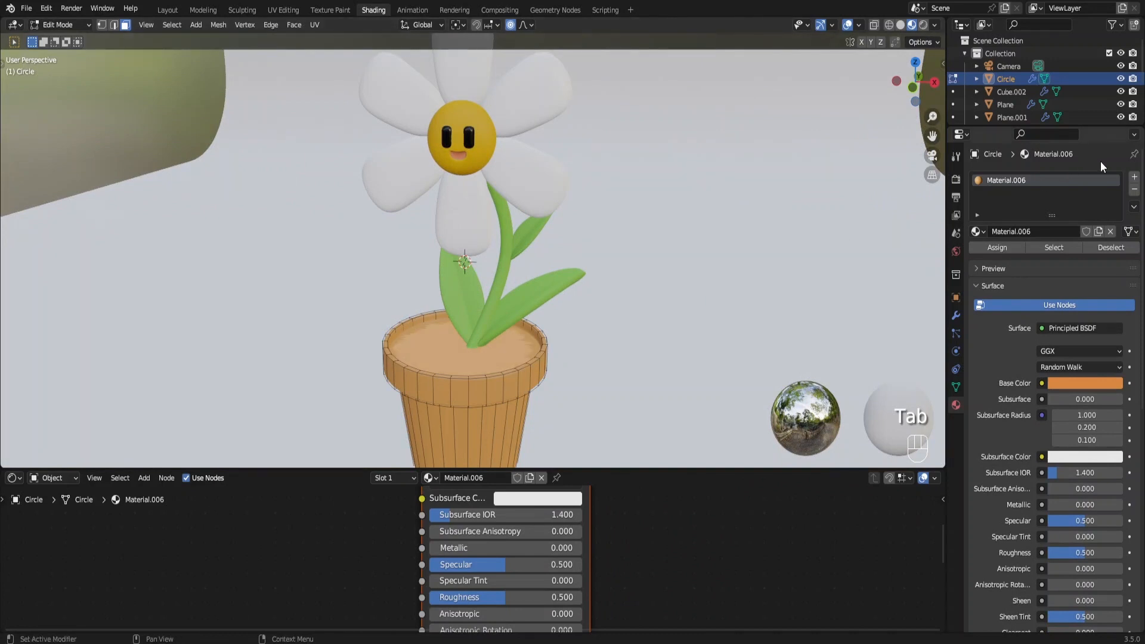
pyautogui.click(1134, 177)
pyautogui.click(1010, 272)
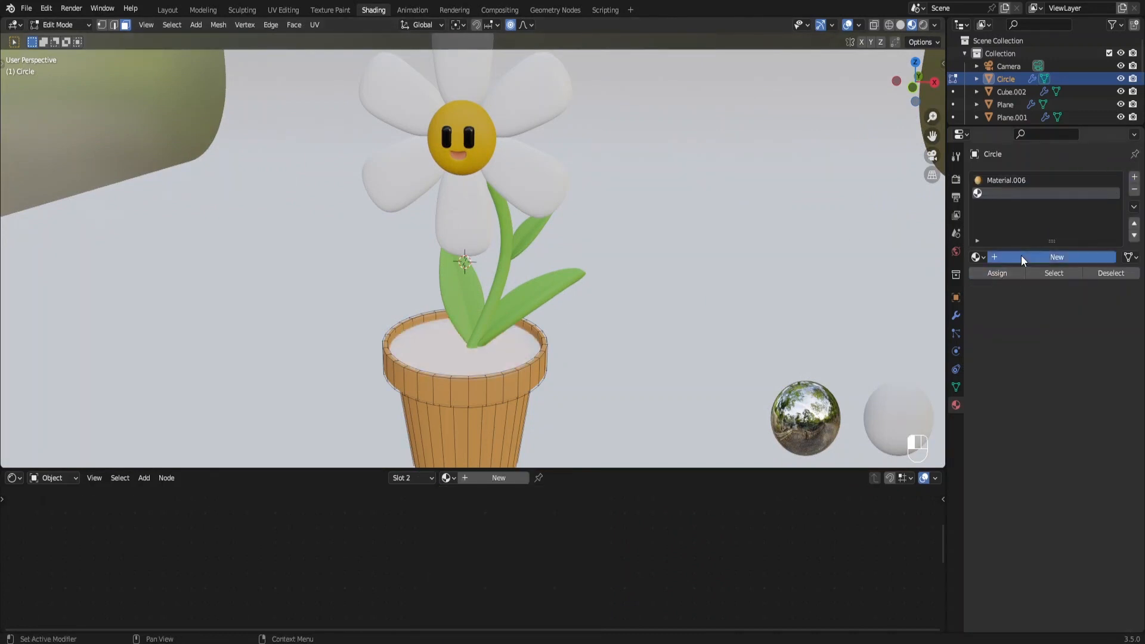
# Create a new material for the soil with a dark brown base color, about hex 693F24, and return to Object Mode.
pyautogui.click(1021, 257)
pyautogui.keyDown('shift'); pyautogui.scroll(2, 524, 519); pyautogui.keyUp('shift')
pyautogui.click(527, 502)
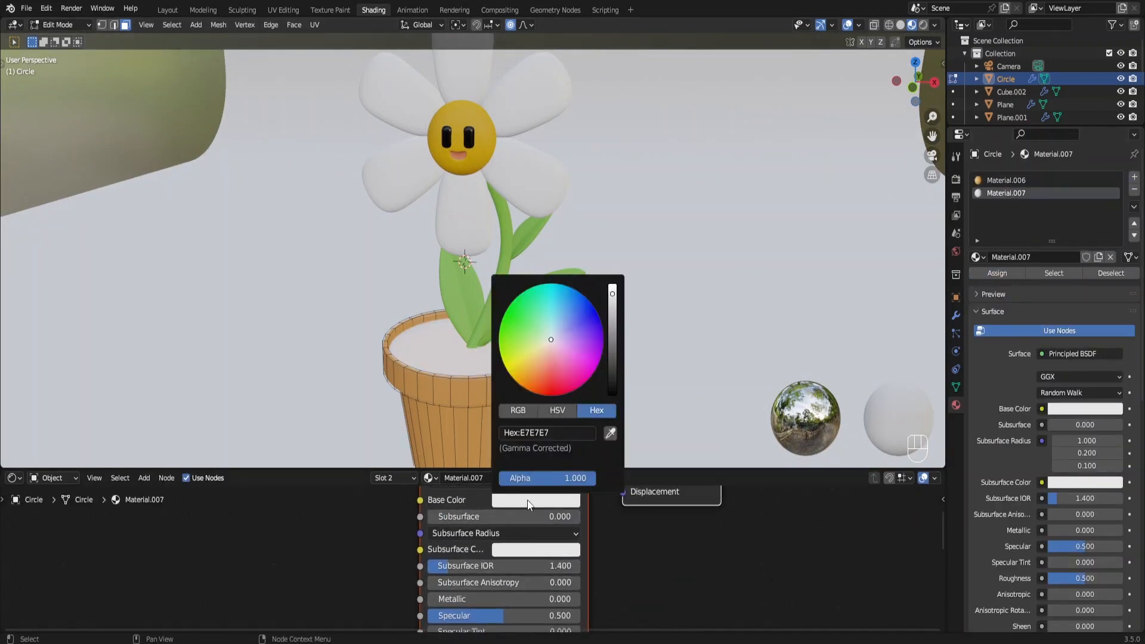
pyautogui.click(538, 373)
pyautogui.click(611, 349)
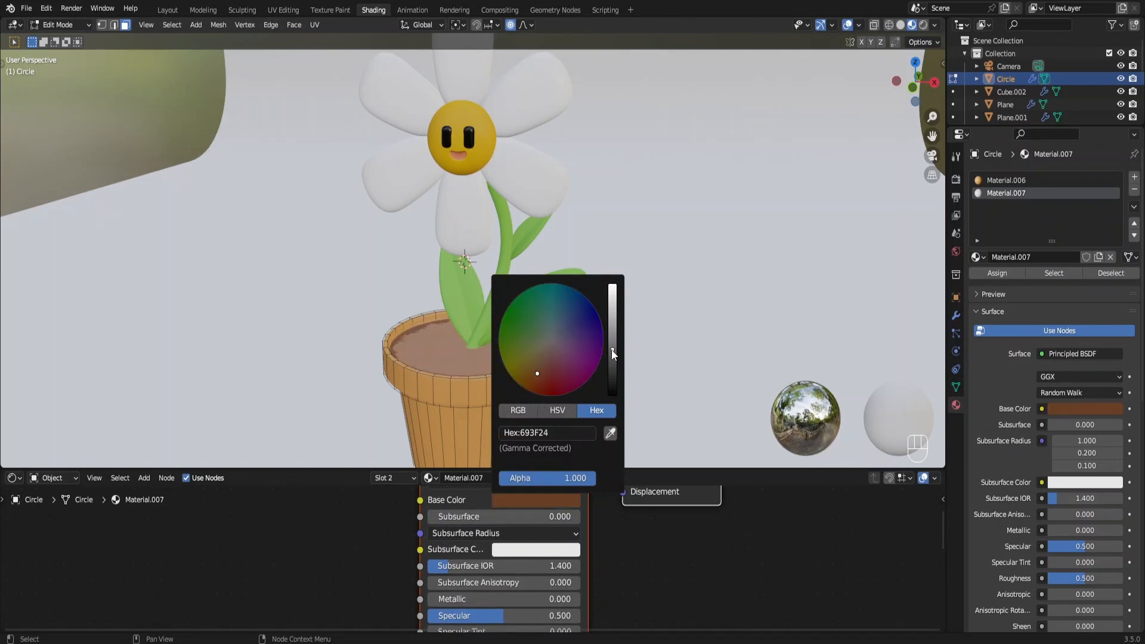
pyautogui.hotkey('ctrl', 'Tab')
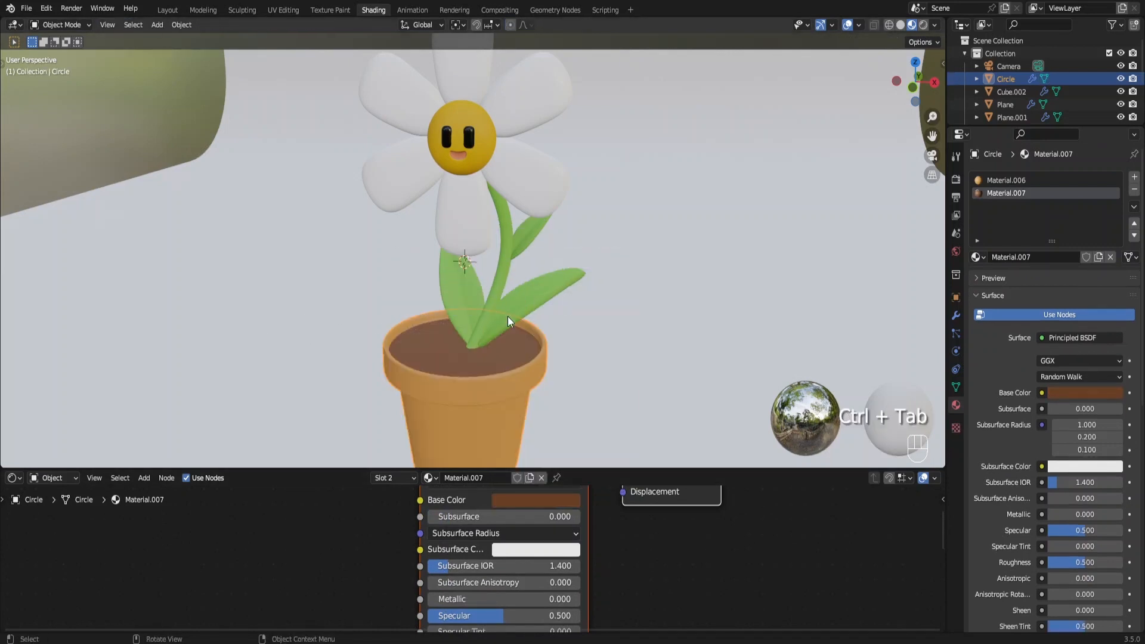
# Give the curved backdrop a new material with a light blue base color.
pyautogui.moveTo(507, 316); pyautogui.dragTo(485, 323, button='middle')
pyautogui.press('KP_1')
pyautogui.click(590, 302)
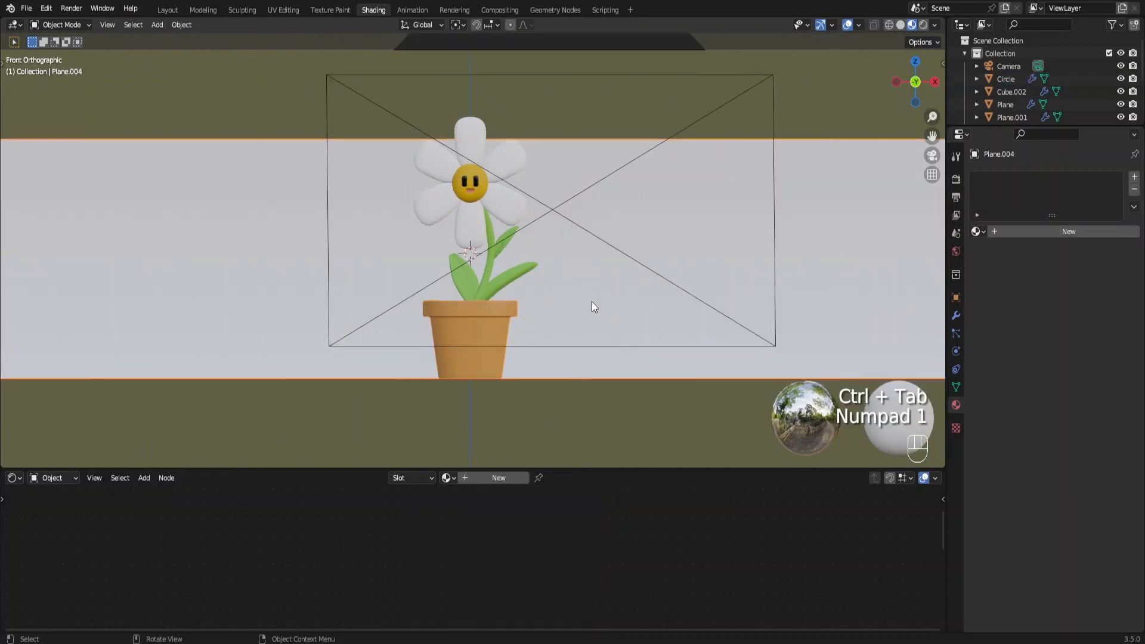
pyautogui.click(500, 478)
pyautogui.click(535, 500)
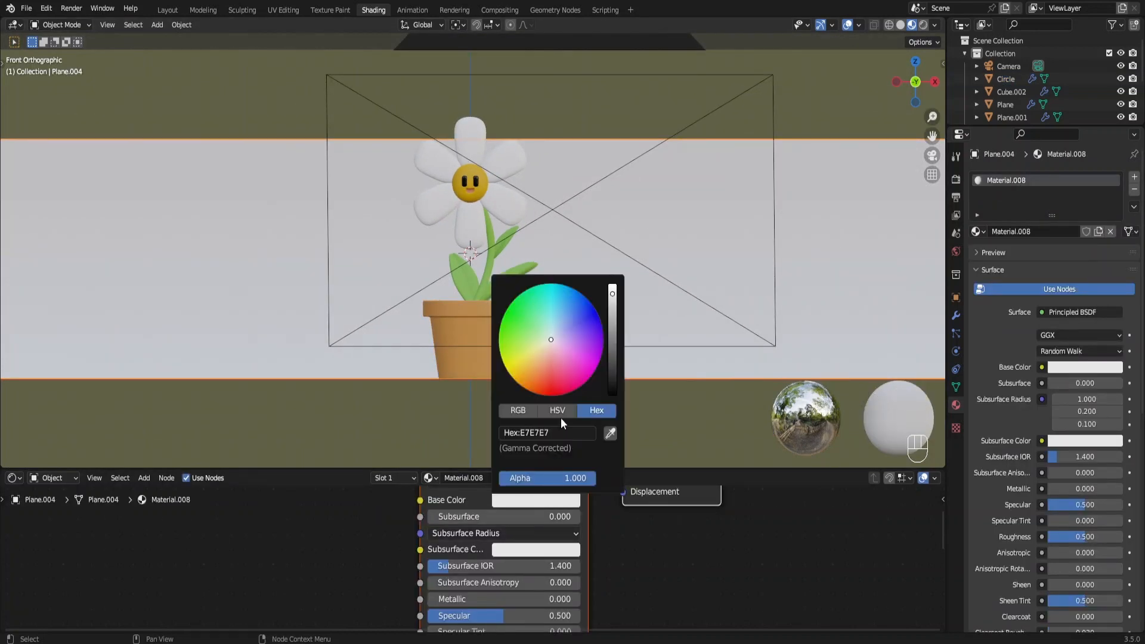
pyautogui.click(560, 325)
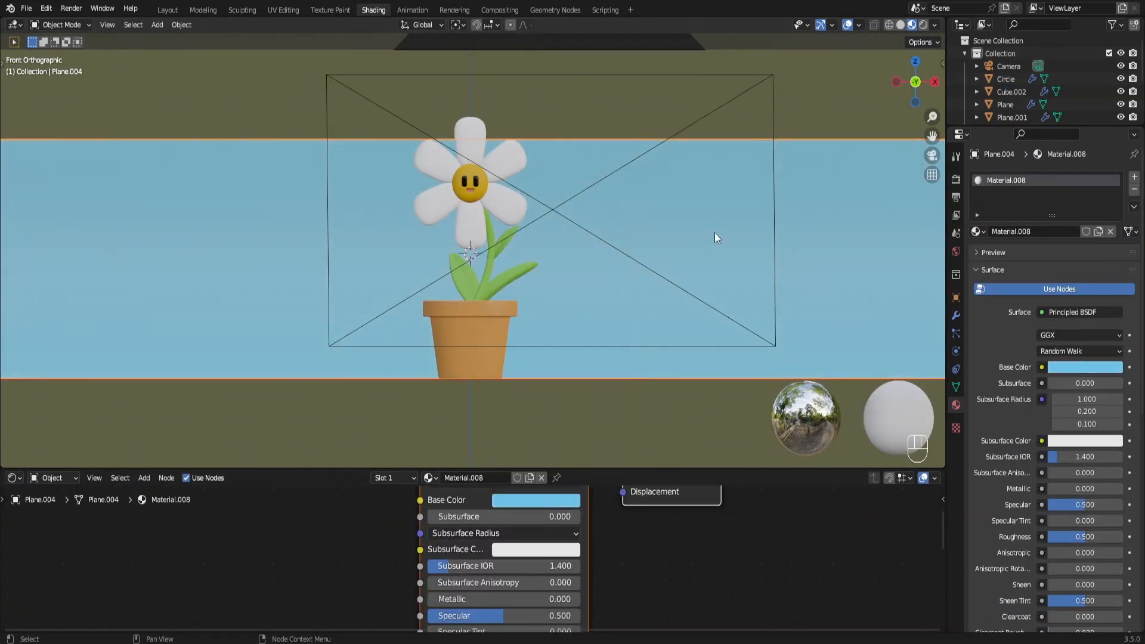
# In the camera view, set the mouth material's subsurface to 0 and select the face's yellow material slot.
pyautogui.press('KP_0')
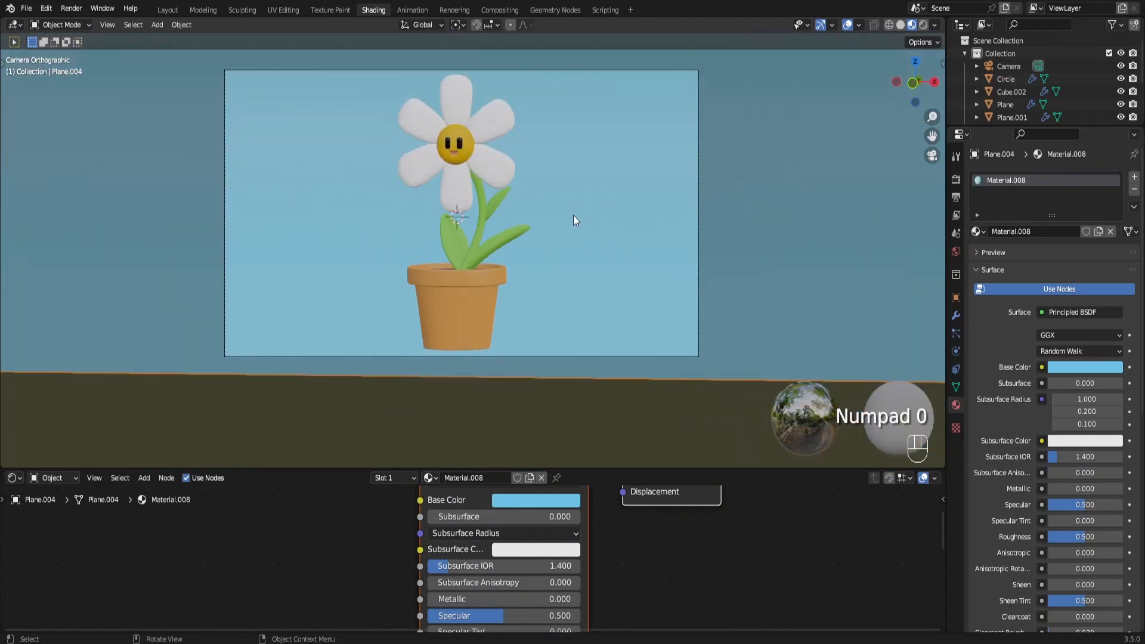
pyautogui.keyDown('shift'); pyautogui.moveTo(576, 220); pyautogui.dragTo(573, 264, button='middle'); pyautogui.keyUp('shift')
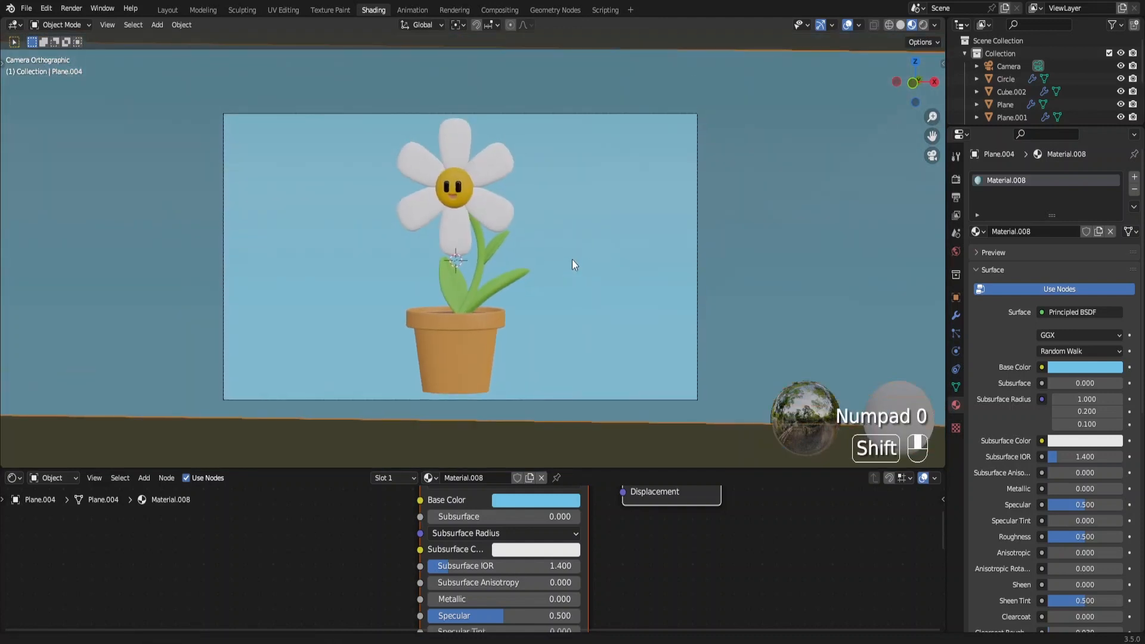
pyautogui.scroll(2, 543, 239)
pyautogui.click(461, 177)
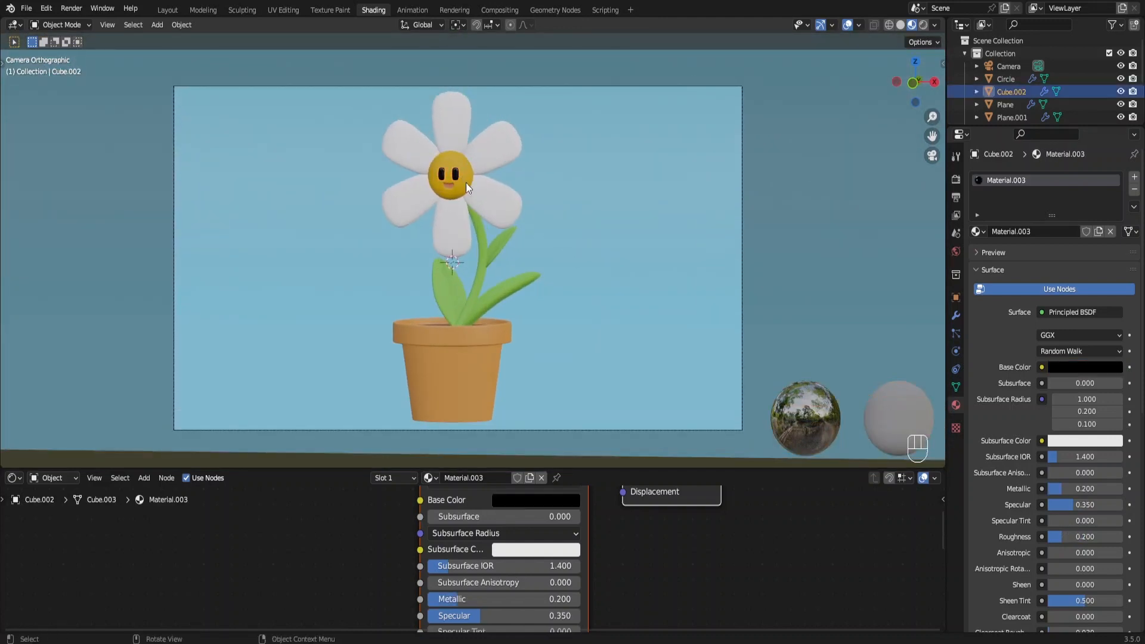
pyautogui.click(466, 183)
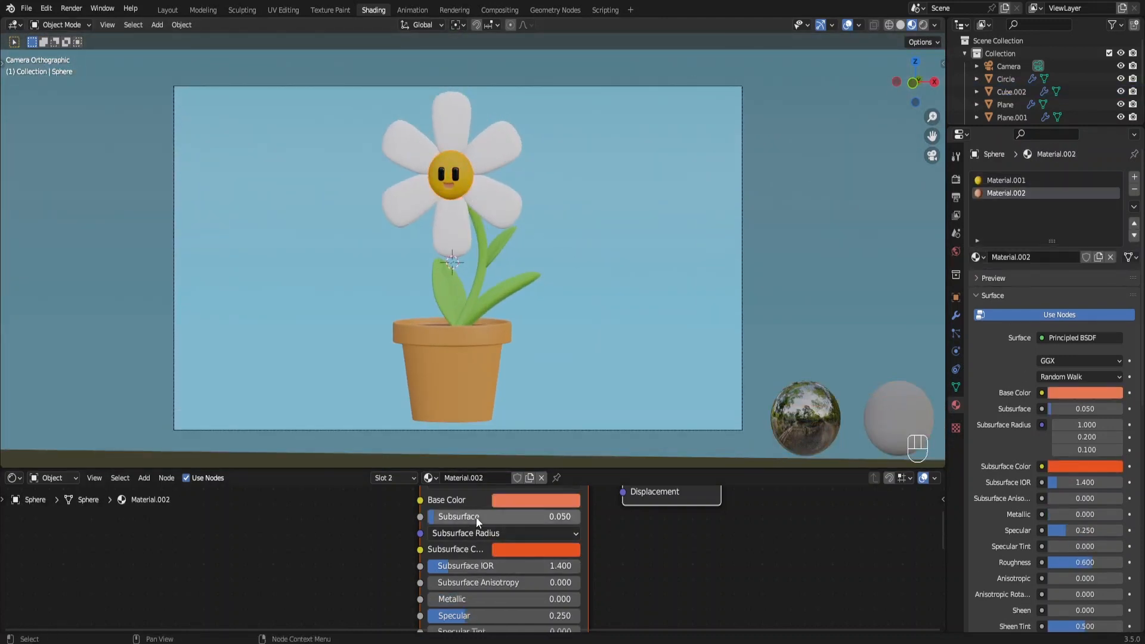
pyautogui.moveTo(476, 517); pyautogui.dragTo(420, 518)
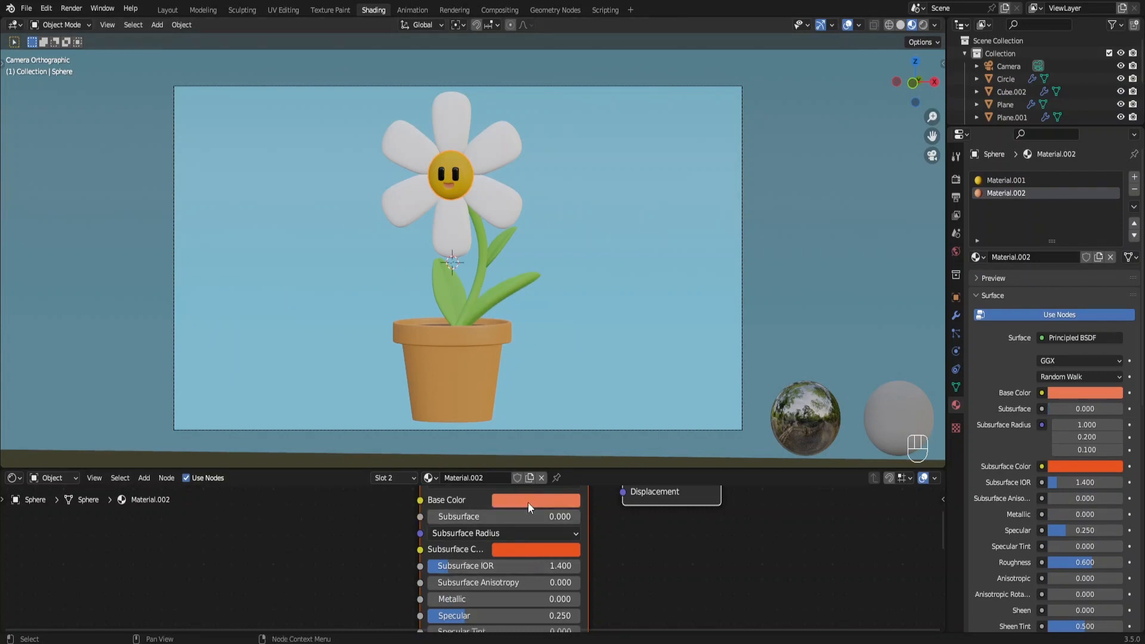
pyautogui.click(1012, 182)
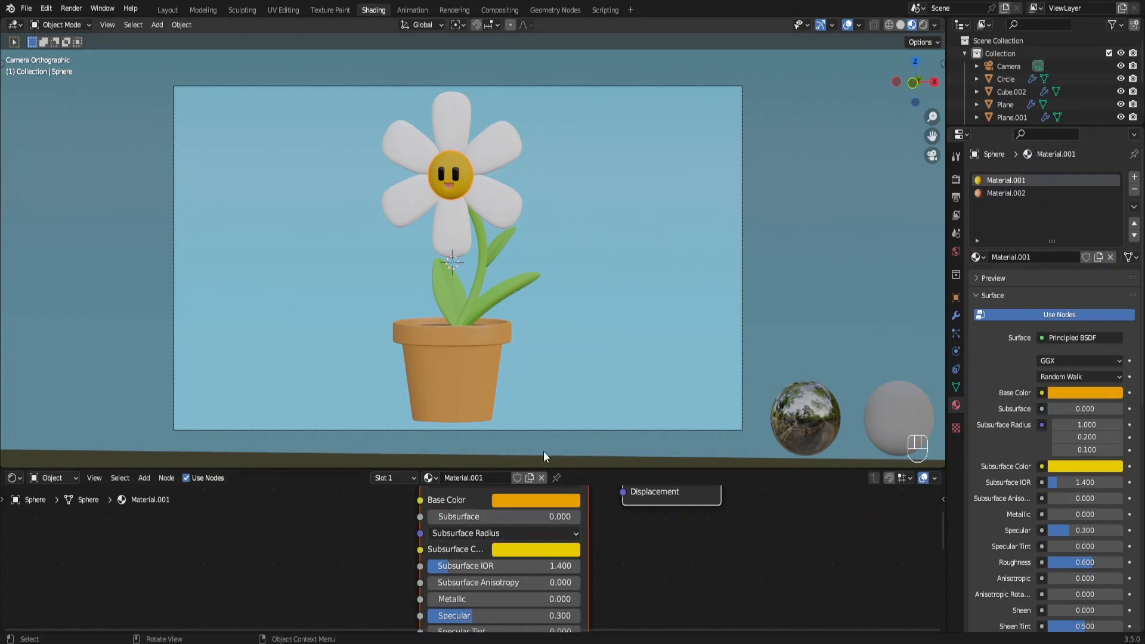
# Brighten the face material's orange-yellow base color to nearly full value and enlarge the 3D viewport.
pyautogui.click(535, 499)
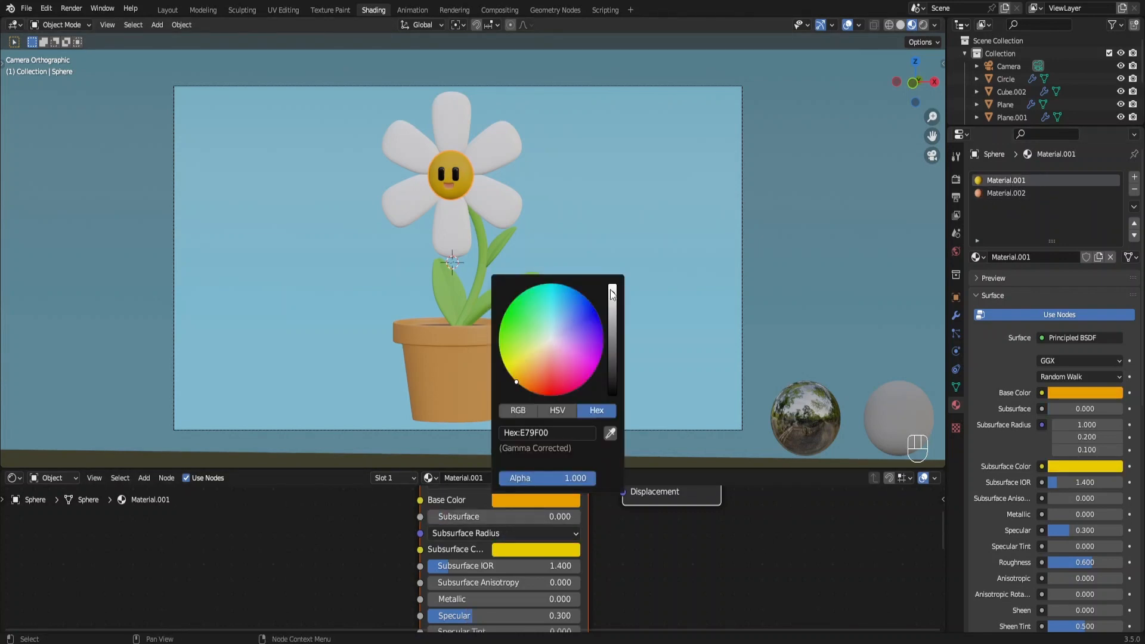
pyautogui.moveTo(612, 294); pyautogui.dragTo(612, 286)
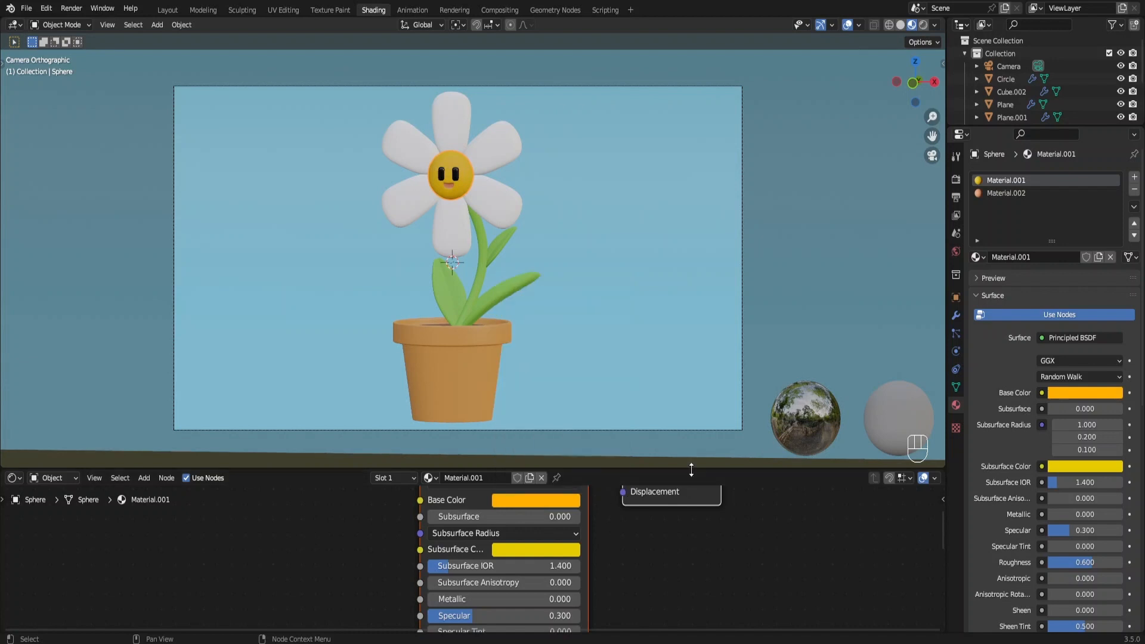
pyautogui.moveTo(692, 469); pyautogui.dragTo(705, 600)
pyautogui.scroll(2, 485, 373)
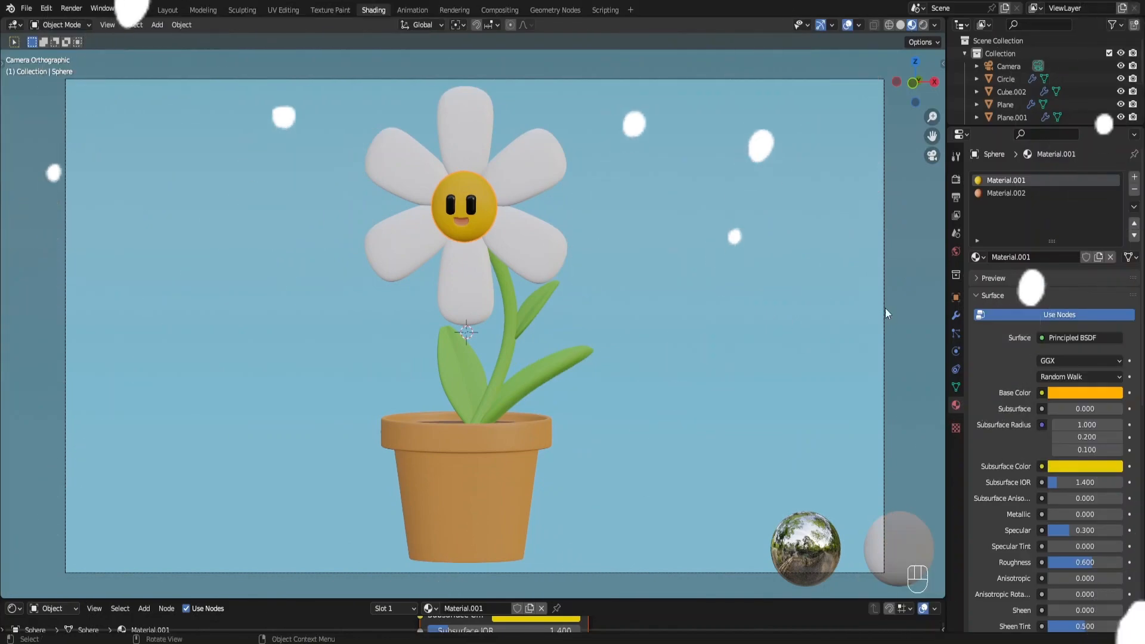
# Set the render engine to Cycles with GPU Compute as the device, and save the file.
pyautogui.click(956, 179)
pyautogui.click(1056, 177)
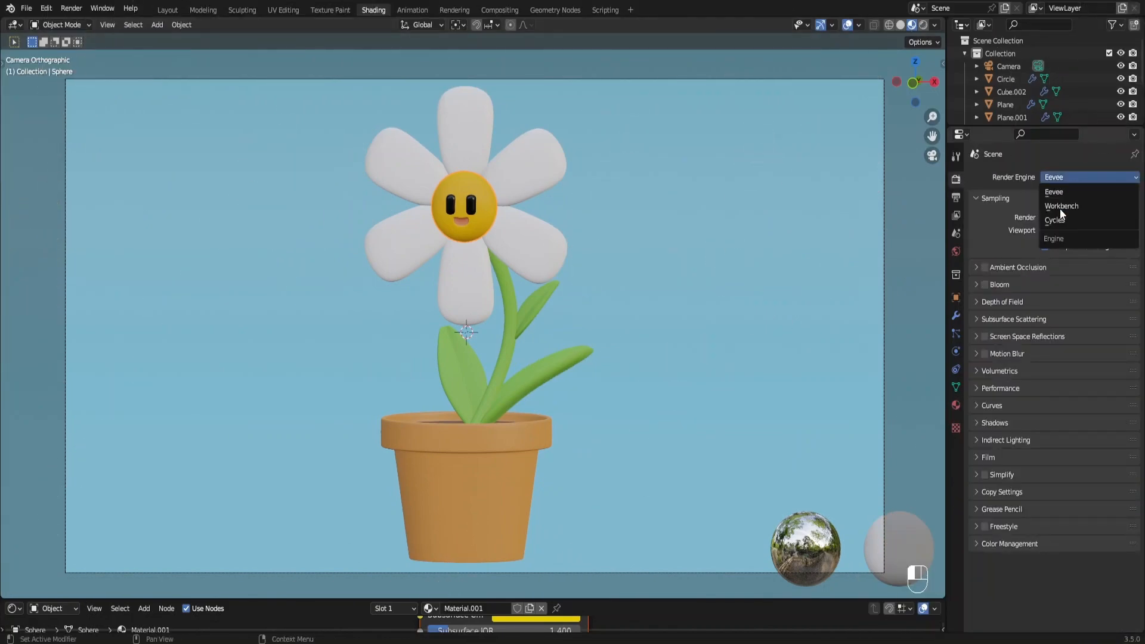
pyautogui.click(1055, 221)
pyautogui.click(1060, 210)
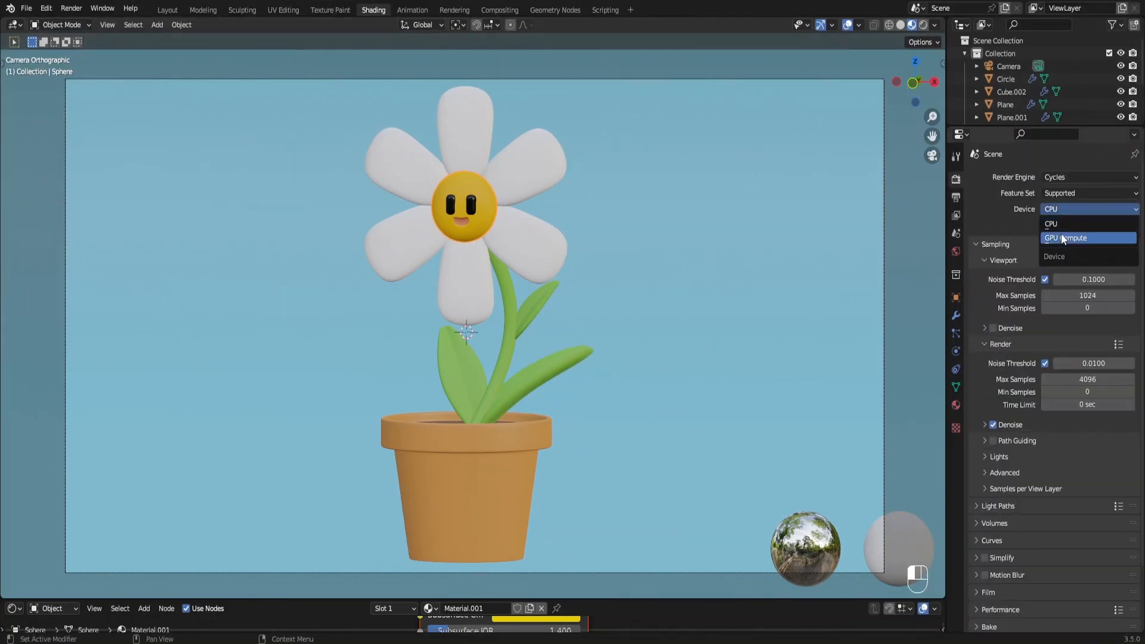
pyautogui.click(1061, 238)
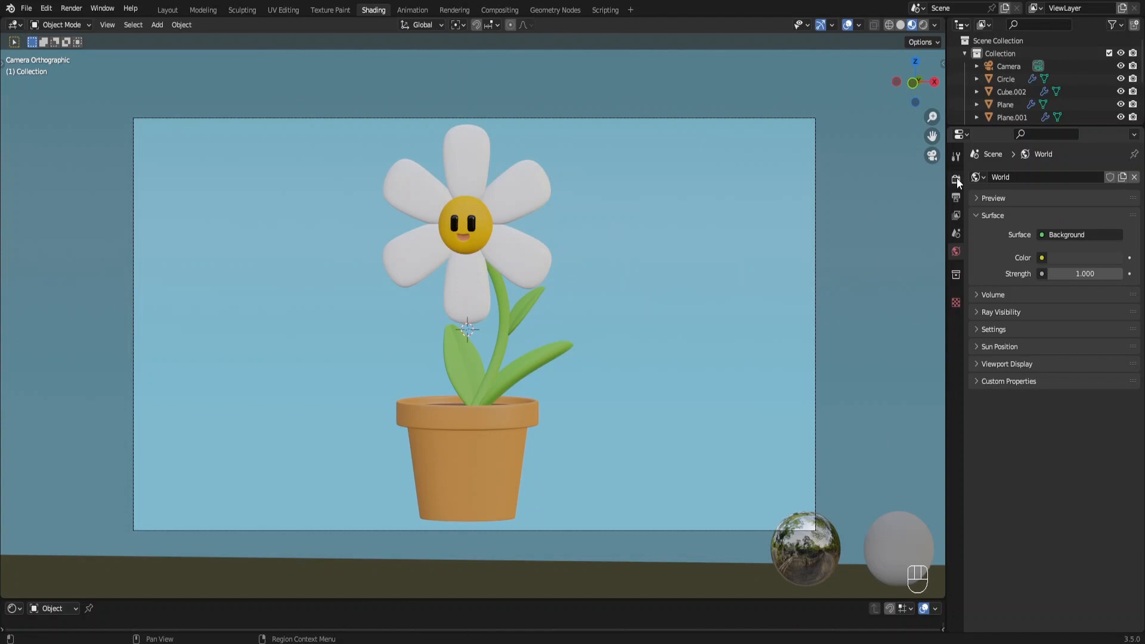
pyautogui.hotkey('ctrl', 's')
# Light the world with an Environment Texture using sunny_vondelpark_4k.exr from the back folder, and switch the viewport to rendered shading.
pyautogui.click(1042, 258)
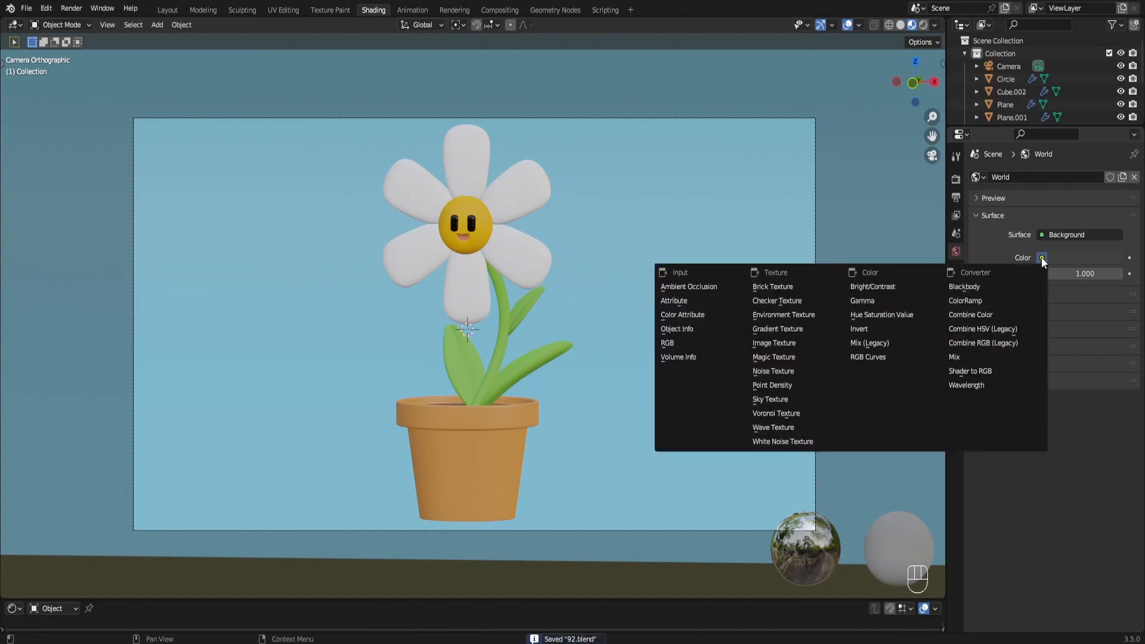
pyautogui.click(783, 314)
pyautogui.click(1104, 273)
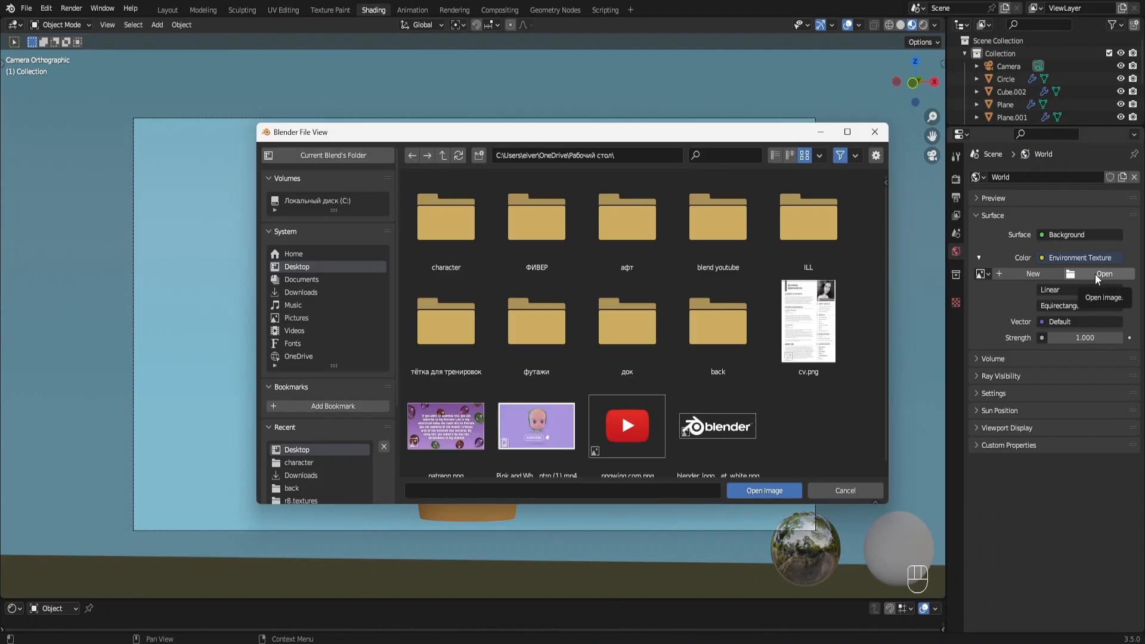
pyautogui.doubleClick(684, 361)
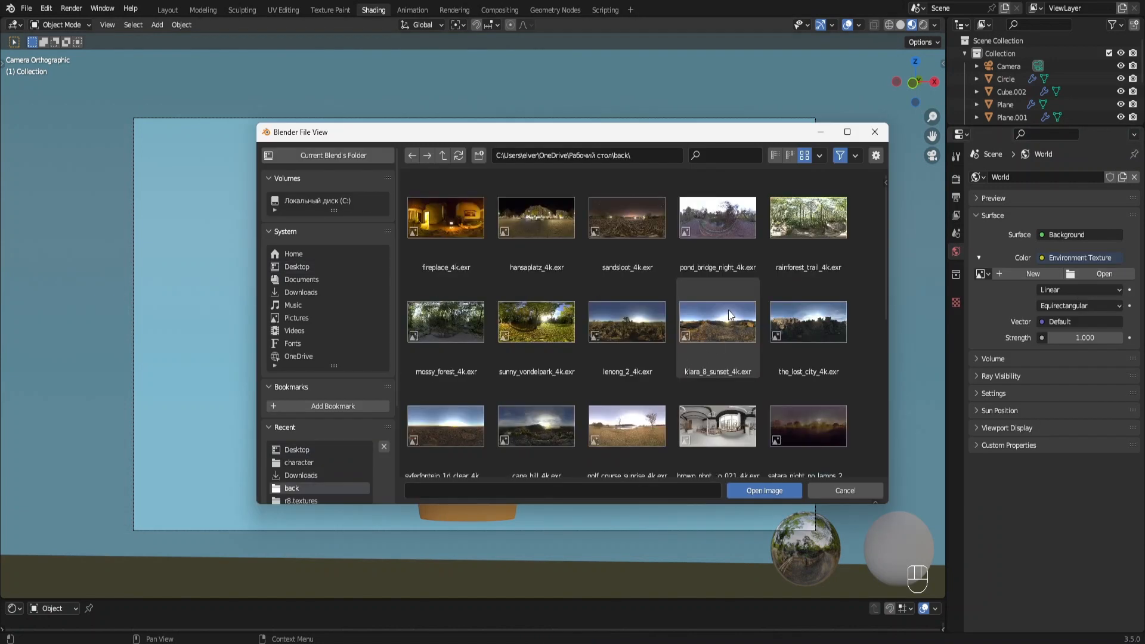
pyautogui.doubleClick(559, 324)
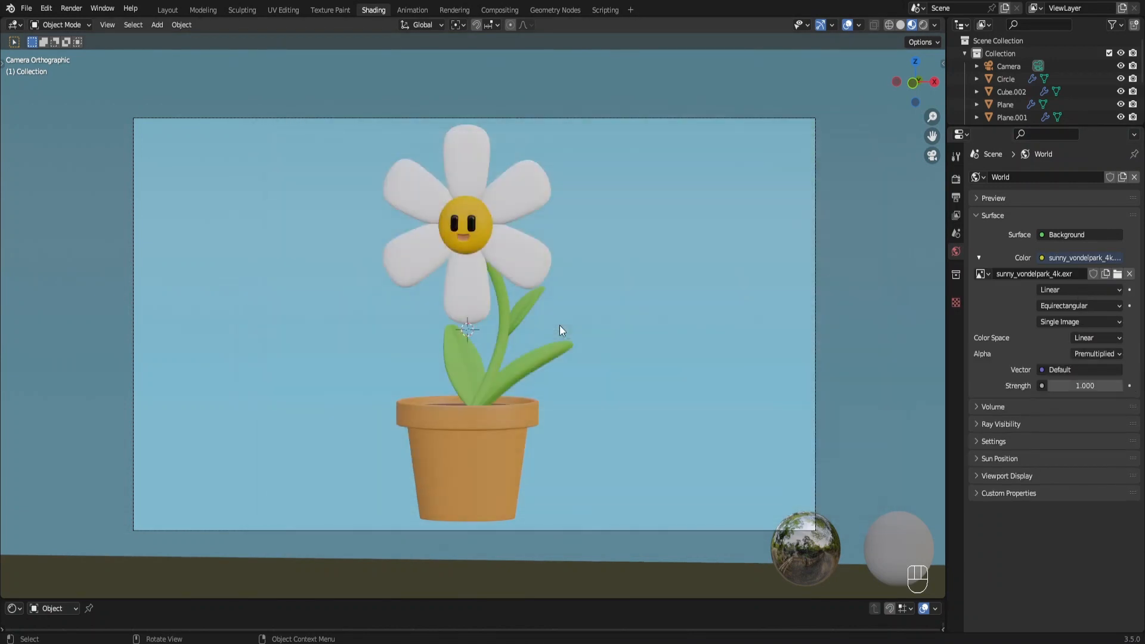
pyautogui.click(922, 28)
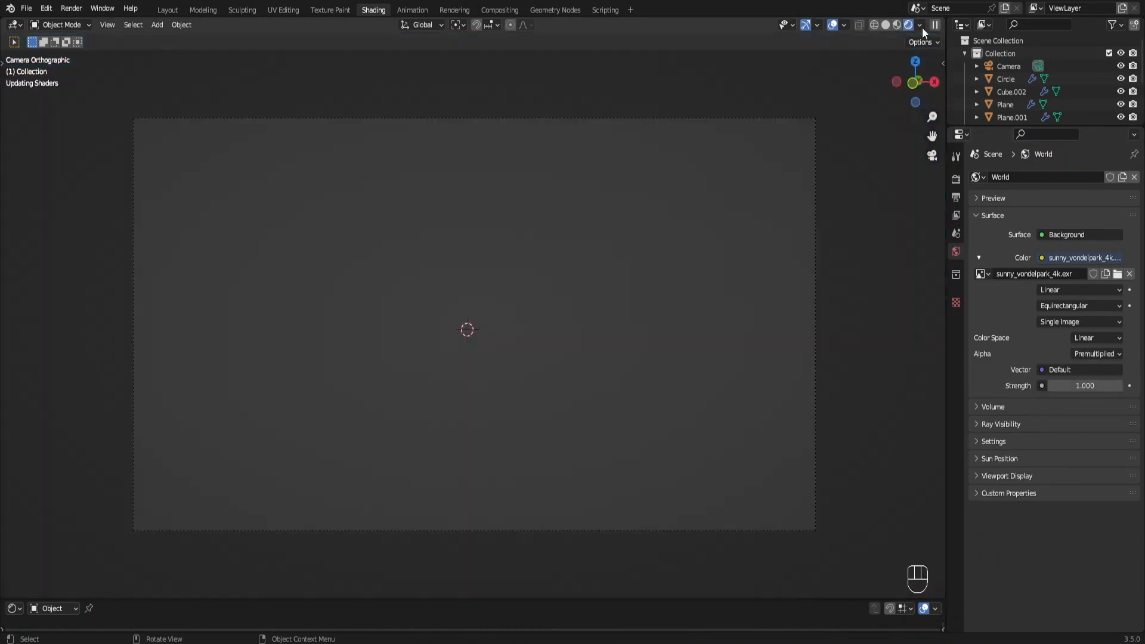
# In the scene's color management, choose a higher-contrast Look and raise the exposure for a brighter, more vivid image.
pyautogui.press('F6')
pyautogui.click(957, 179)
pyautogui.scroll(-3, 1044, 553)
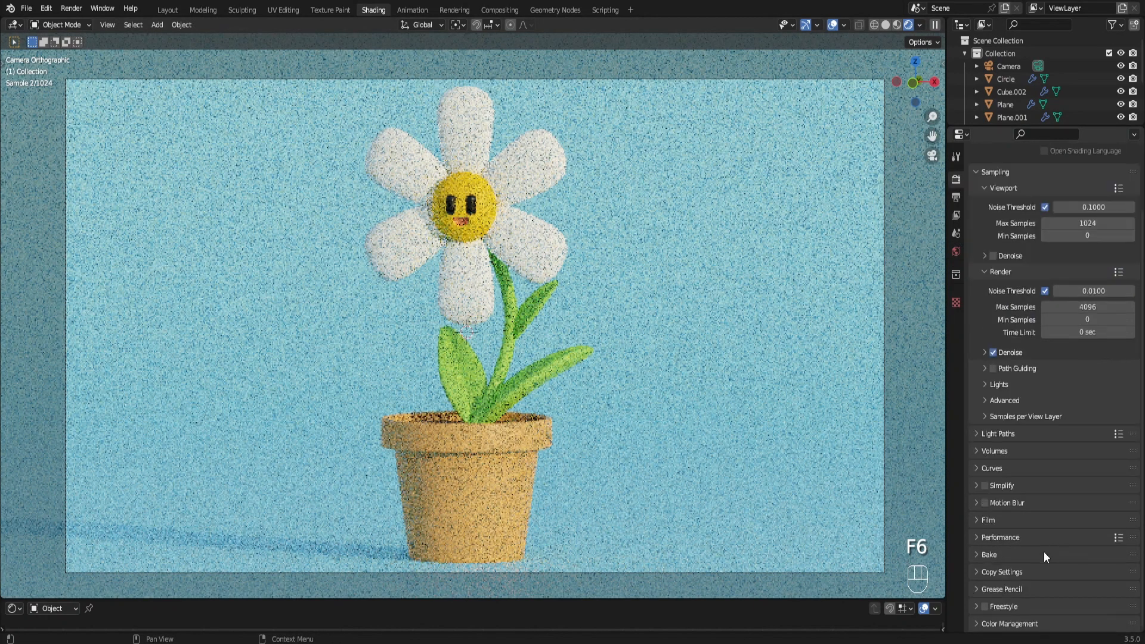
pyautogui.click(979, 624)
pyautogui.scroll(-6, 1059, 536)
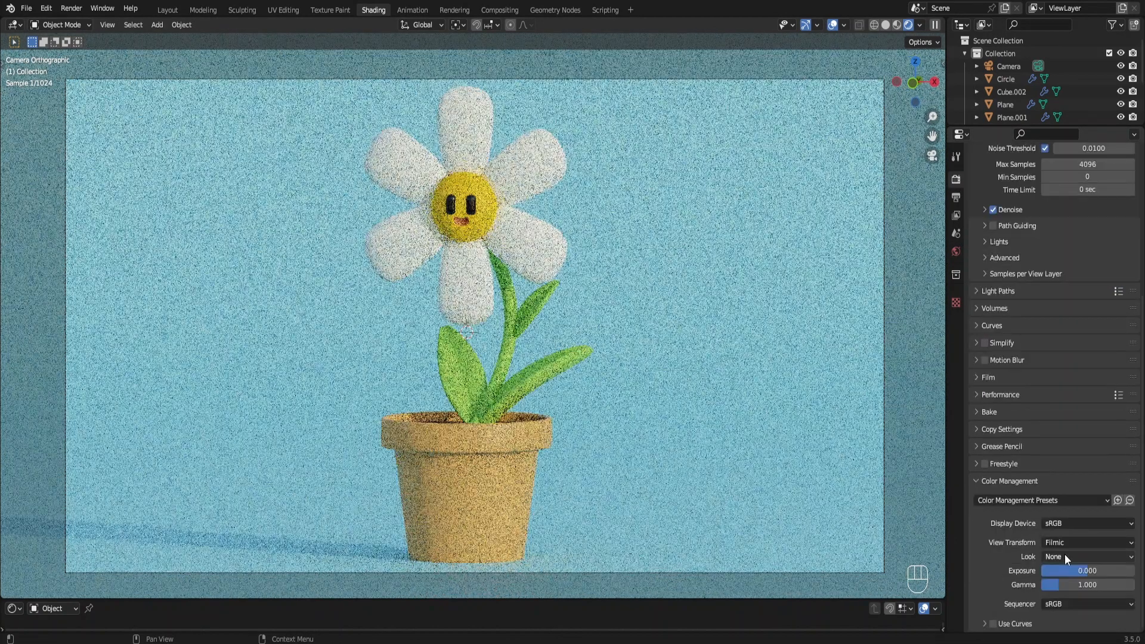
pyautogui.click(1065, 555)
pyautogui.click(1066, 503)
pyautogui.moveTo(1076, 571); pyautogui.dragTo(1055, 585)
pyautogui.scroll(8, 1021, 265)
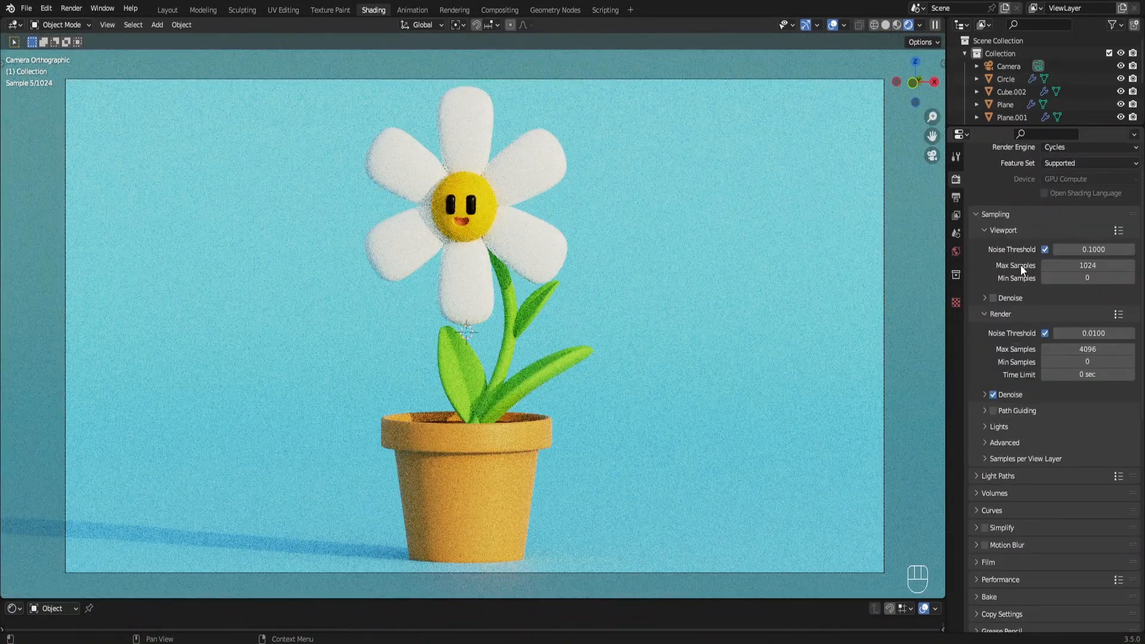
# Switch the viewport back to material preview and set the render Max Samples to 200.
pyautogui.scroll(2, 1021, 265)
pyautogui.click(897, 27)
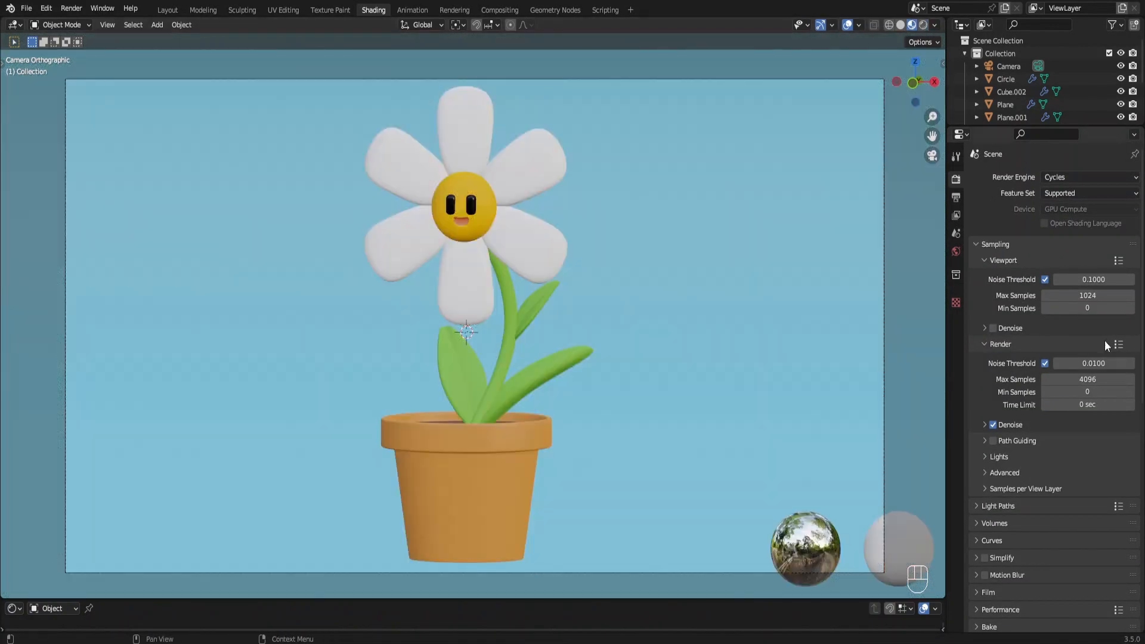
pyautogui.doubleClick(1096, 379)
pyautogui.write('200')
pyautogui.press('Return')
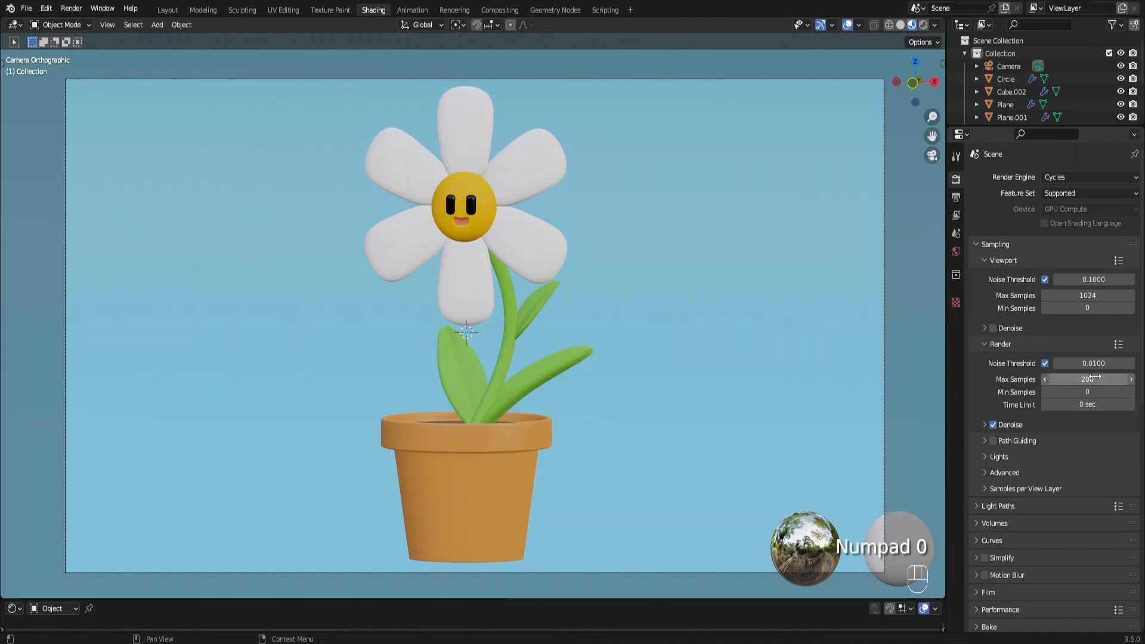
# Add a mesh circle, rotate it upright in the right side view, and move it up in front of the flower's face.
pyautogui.hotkey('shift', 'a')
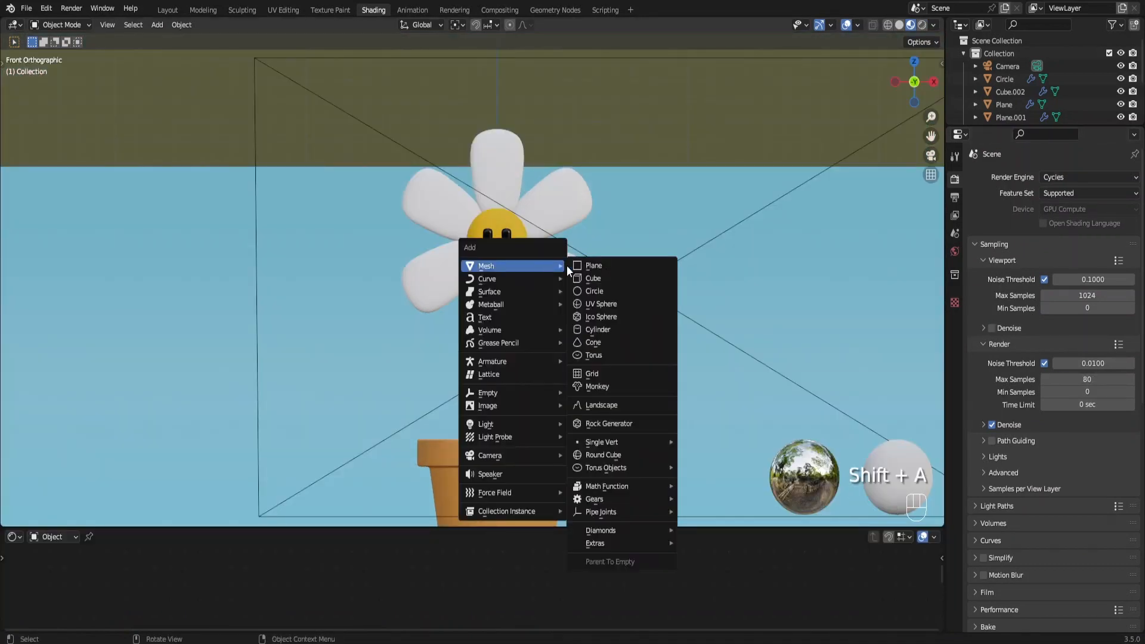
pyautogui.click(598, 290)
pyautogui.press('KP_3')
pyautogui.press('r')
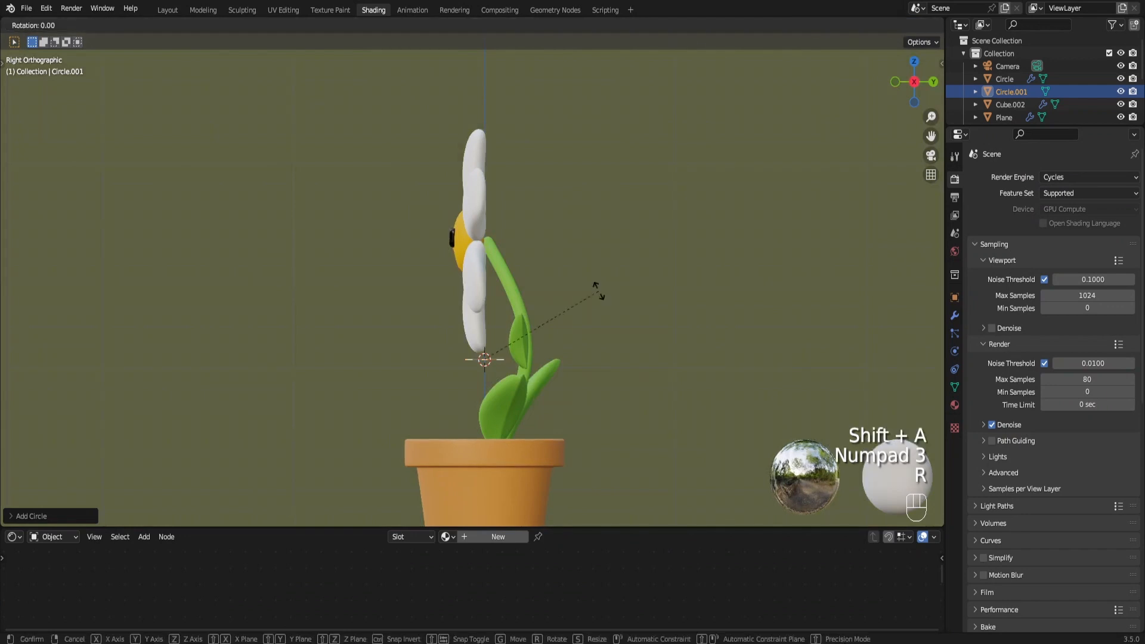
pyautogui.click(599, 291)
pyautogui.press('g')
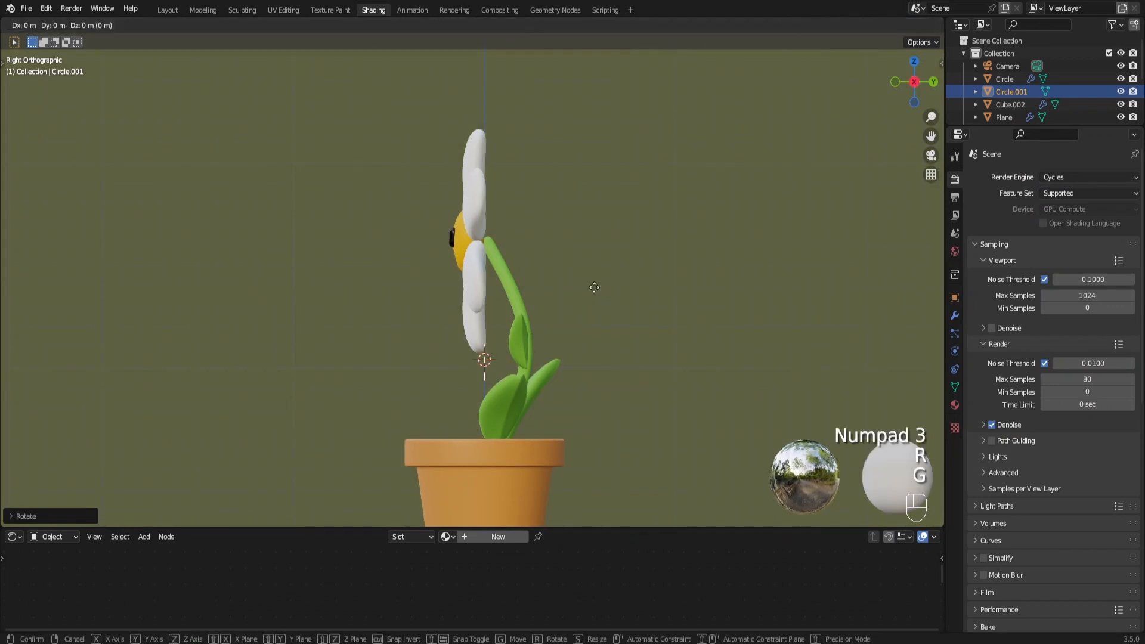
pyautogui.click(552, 180)
# In the front view, scale the circle down to cheek size and place it on the face just left of the mouth.
pyautogui.press('KP_1')
pyautogui.scroll(6, 557, 232)
pyautogui.press('s')
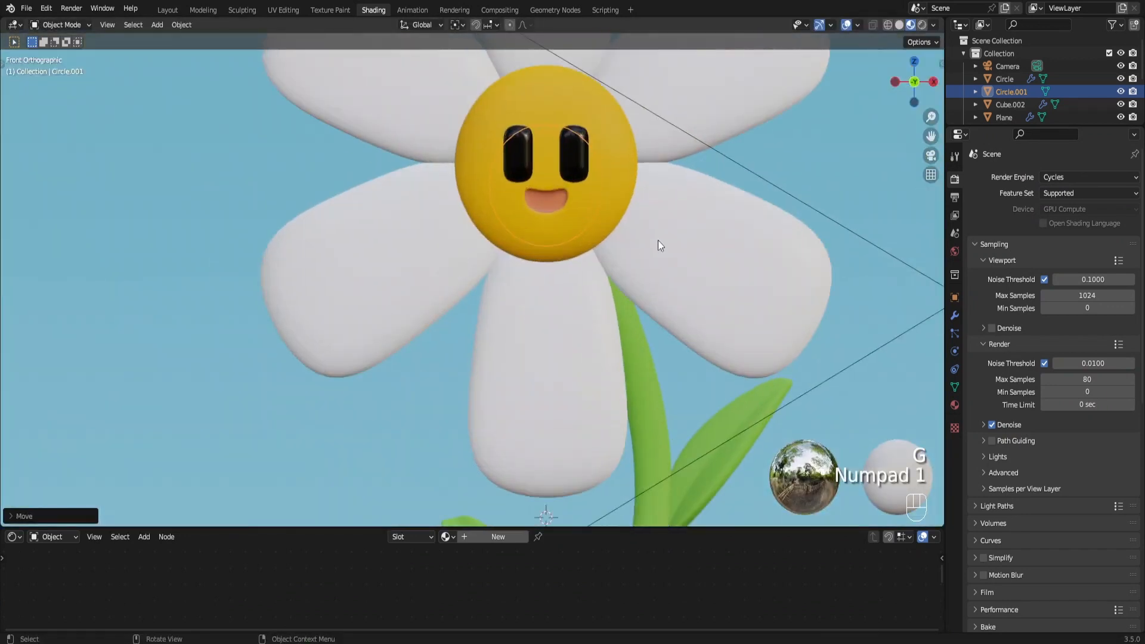
pyautogui.press('g')
pyautogui.press('s')
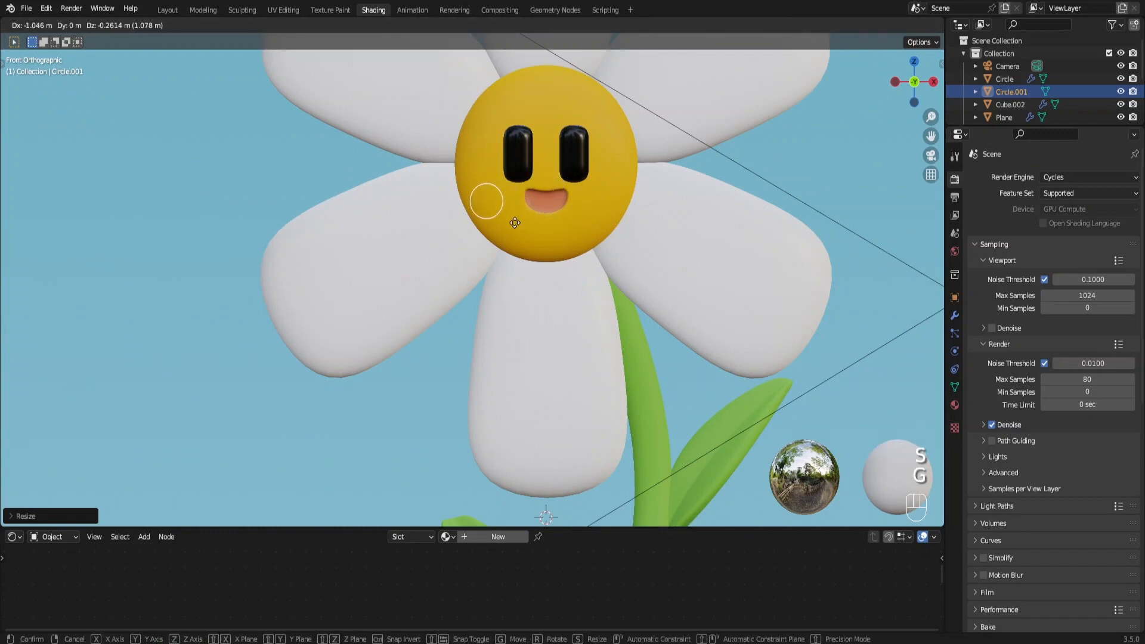
pyautogui.click(517, 219)
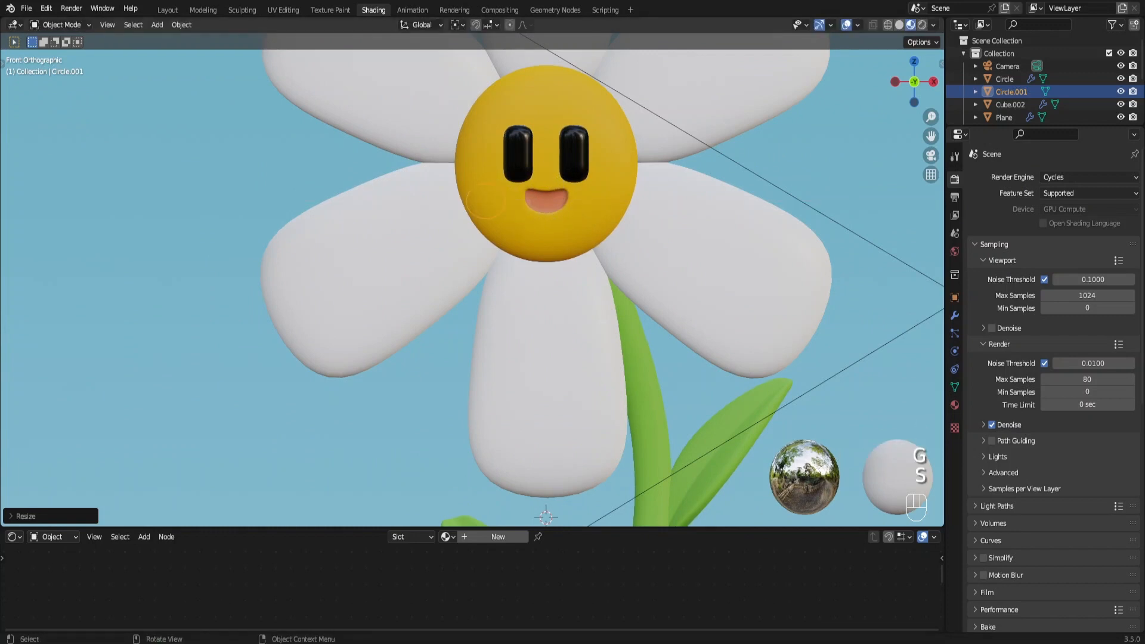
pyautogui.press('s')
pyautogui.click(523, 218)
pyautogui.press('g')
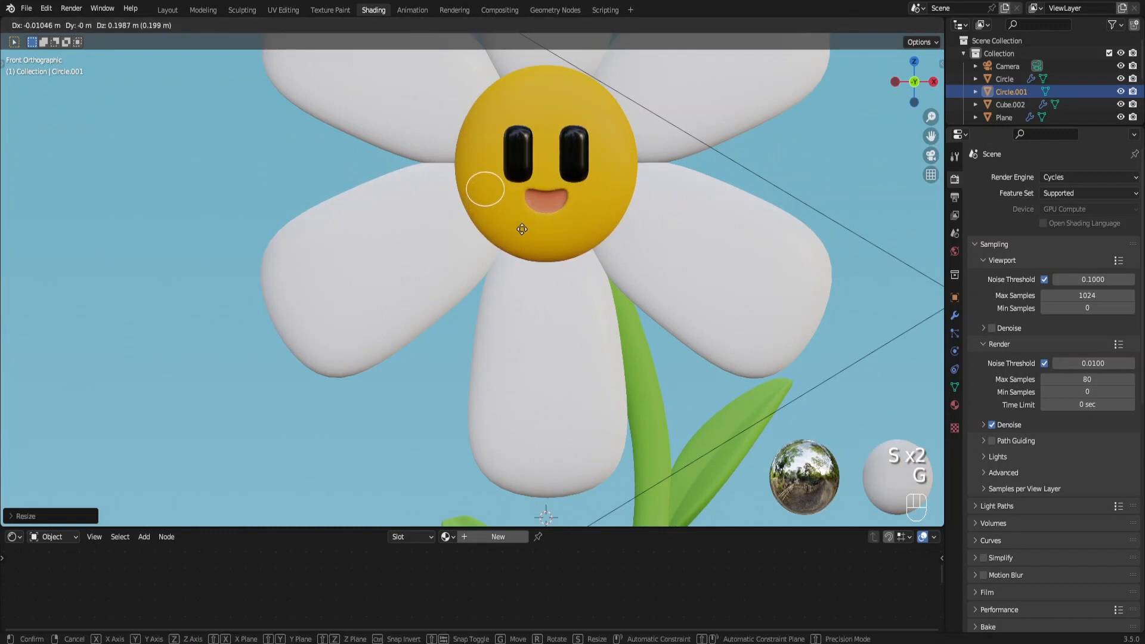
pyautogui.click(522, 227)
# Fill the cheek circle with a Grid Fill in Edit Mode.
pyautogui.press('Tab')
pyautogui.click(288, 30)
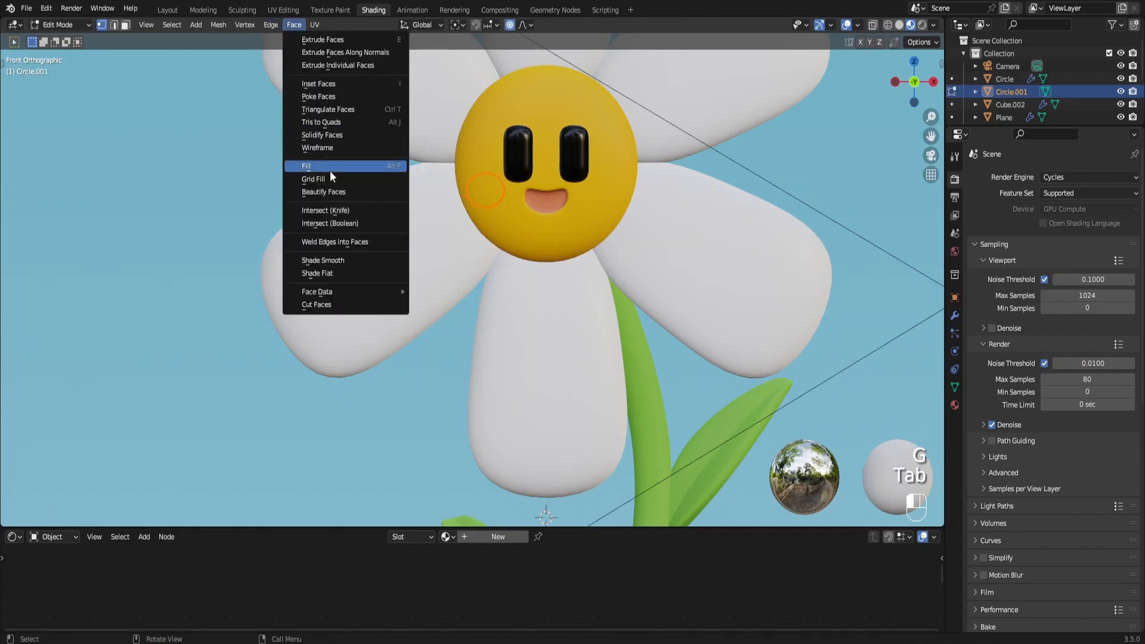
pyautogui.click(327, 182)
# In the top view, move the cheek disc along Y close to the face and rotate it to follow the face's curve.
pyautogui.keyDown('shift'); pyautogui.moveTo(546, 172); pyautogui.dragTo(546, 255, button='middle'); pyautogui.keyUp('shift')
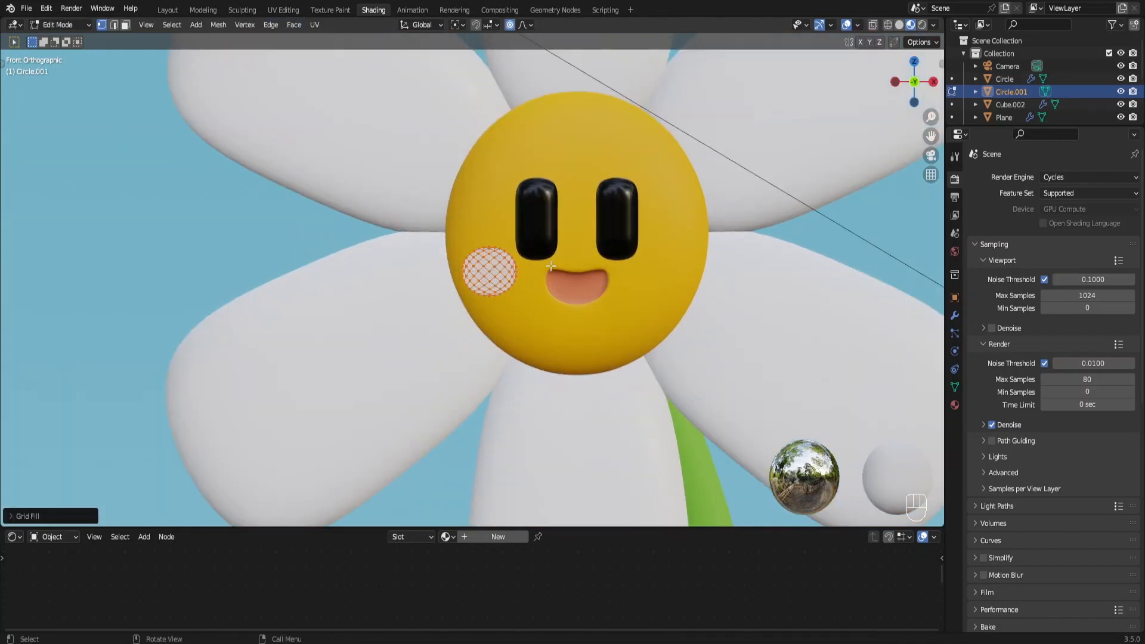
pyautogui.press('KP_7')
pyautogui.press('g')
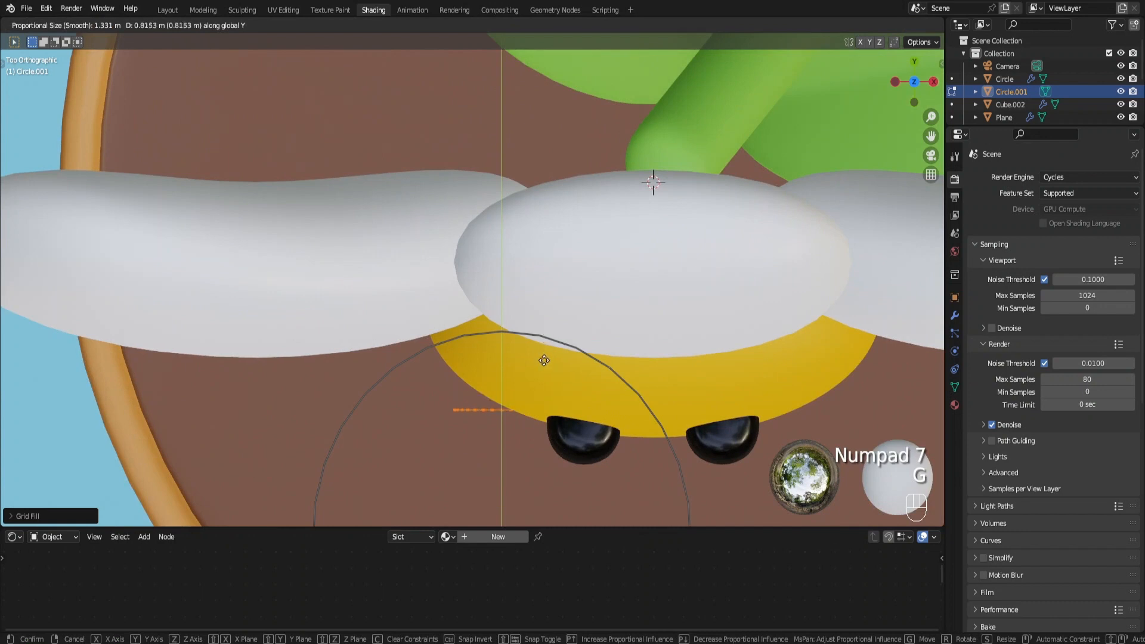
pyautogui.click(546, 363)
pyautogui.press('r')
pyautogui.click(598, 423)
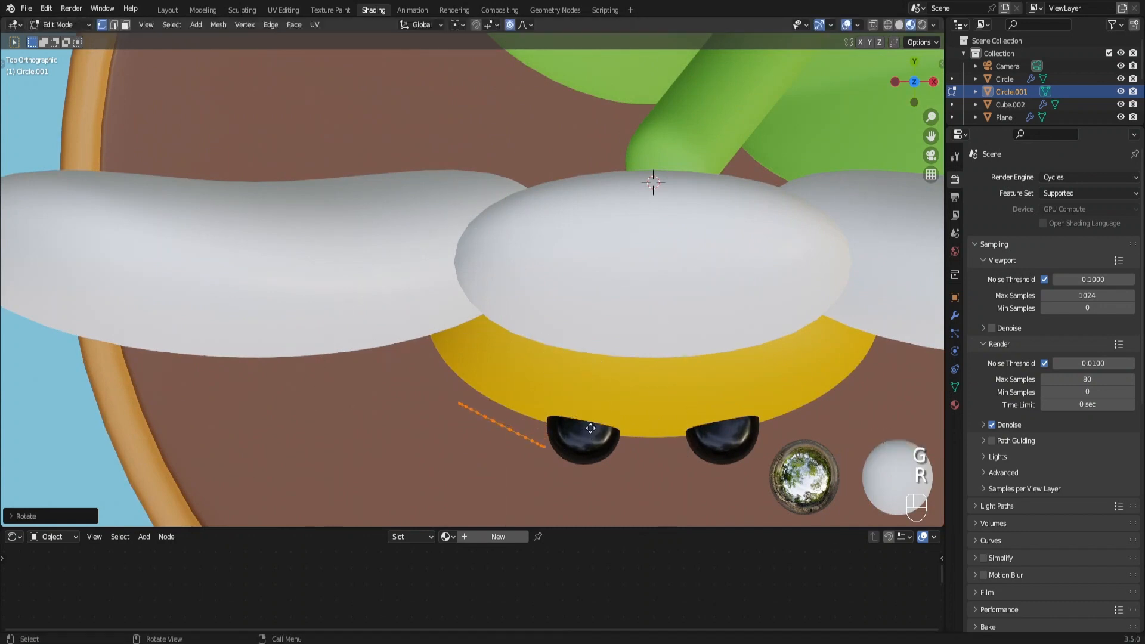
pyautogui.press('r')
pyautogui.click(591, 416)
pyautogui.press('r')
pyautogui.click(587, 411)
pyautogui.press('Tab')
# In the front view, rotate the cheek disc slightly and shift it toward the mouth.
pyautogui.press('KP_1')
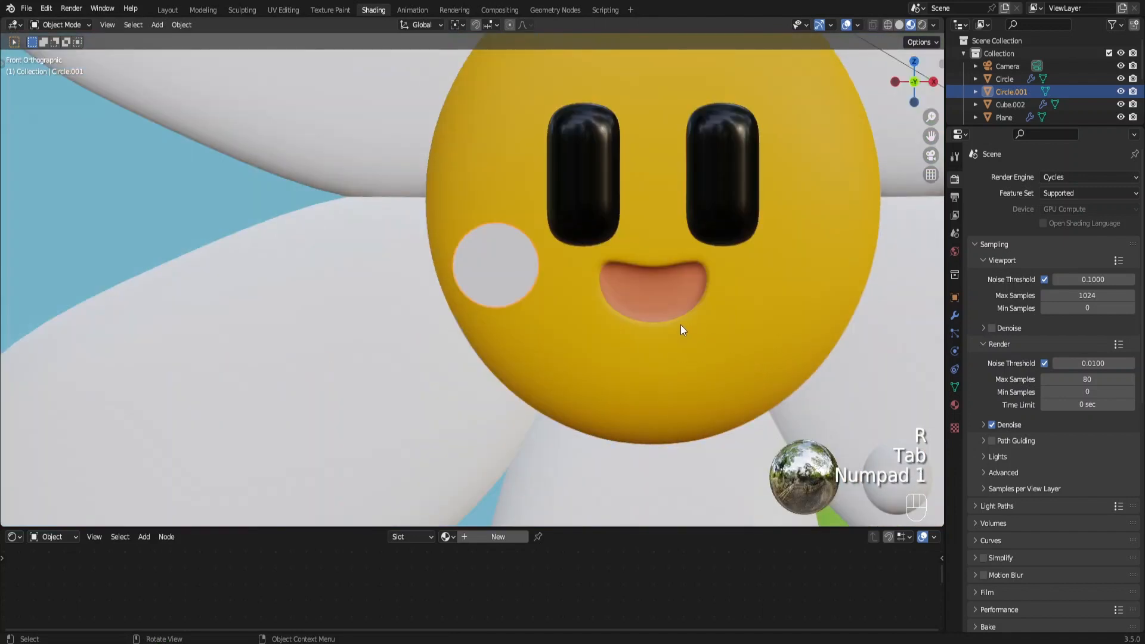
pyautogui.press('r')
pyautogui.click(680, 351)
pyautogui.press('g')
pyautogui.click(685, 352)
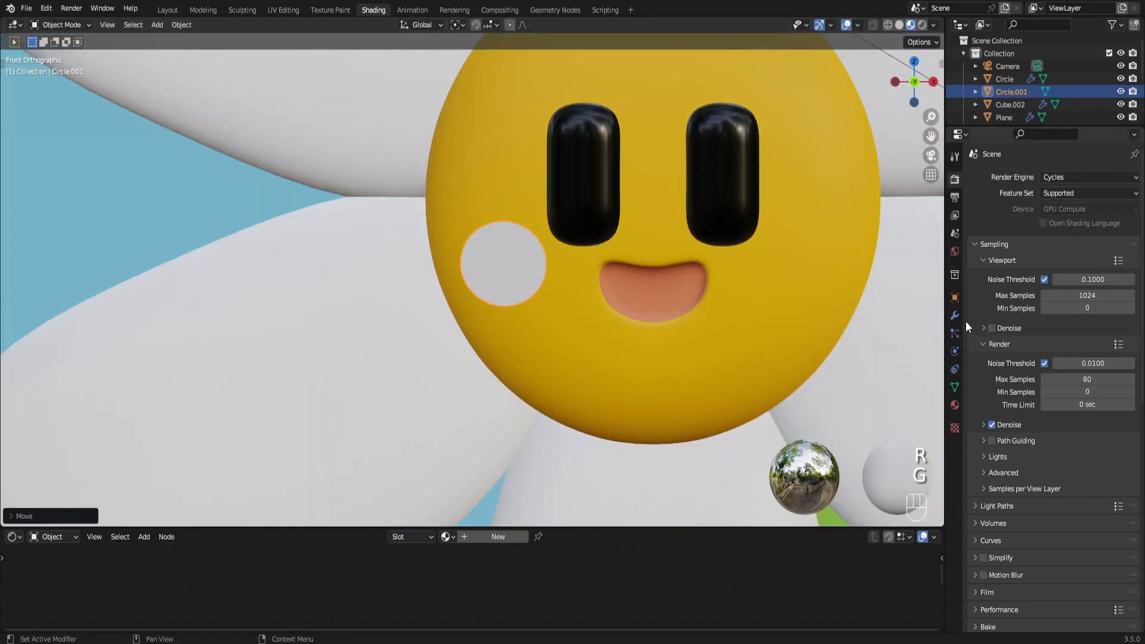
# Add a Shrinkwrap modifier to the cheek disc and set the yellow face sphere as its target.
pyautogui.click(955, 315)
pyautogui.click(1008, 174)
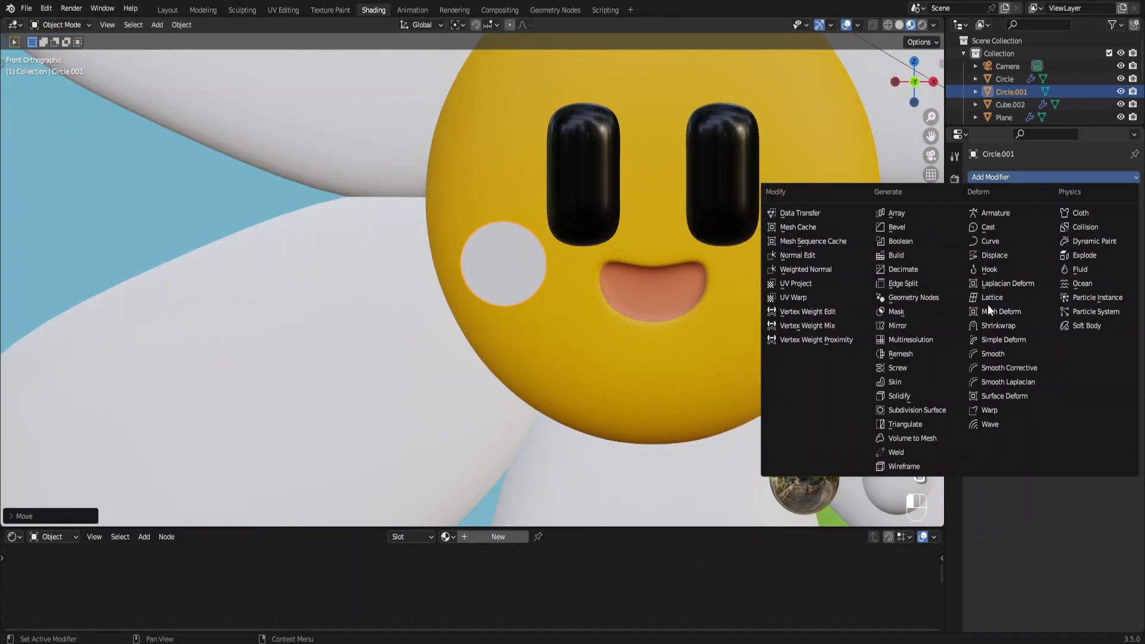
pyautogui.click(993, 326)
pyautogui.click(1117, 279)
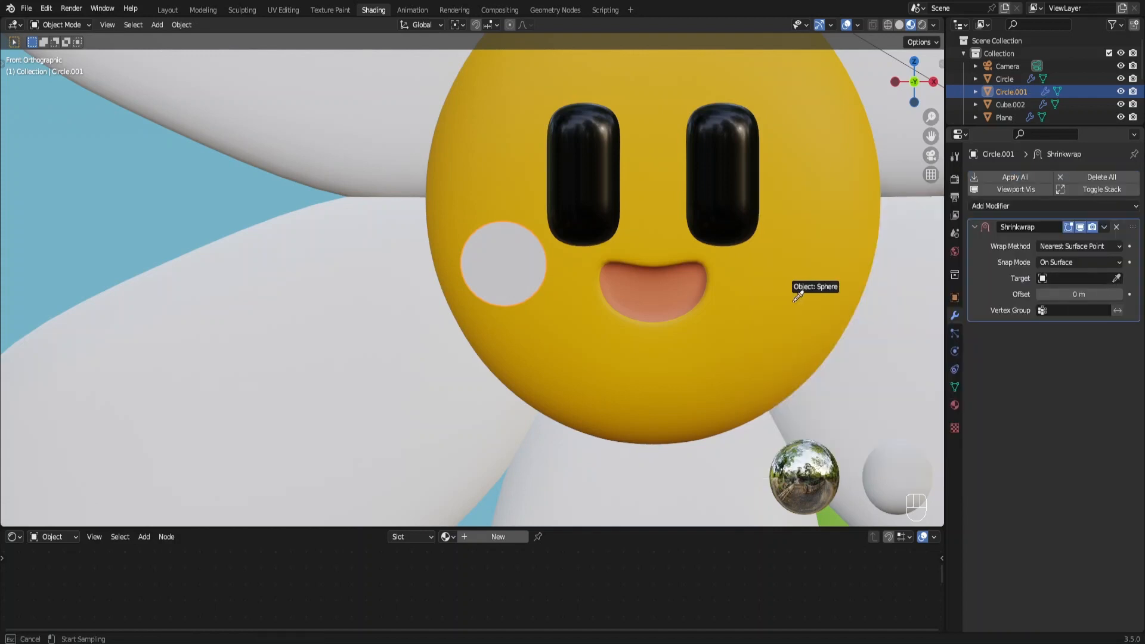
pyautogui.click(794, 300)
# Set the Shrinkwrap's wrap method to Target Normal Project, snap mode to Outside Surface, and offset to 0.01 m.
pyautogui.click(1087, 246)
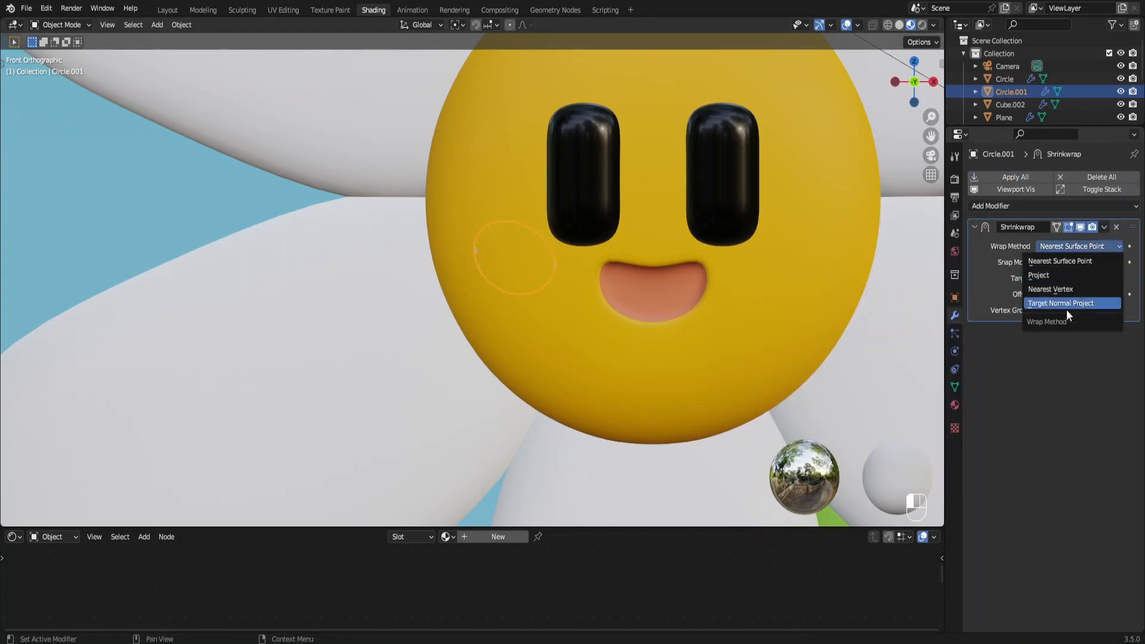
pyautogui.click(1066, 304)
pyautogui.click(1105, 264)
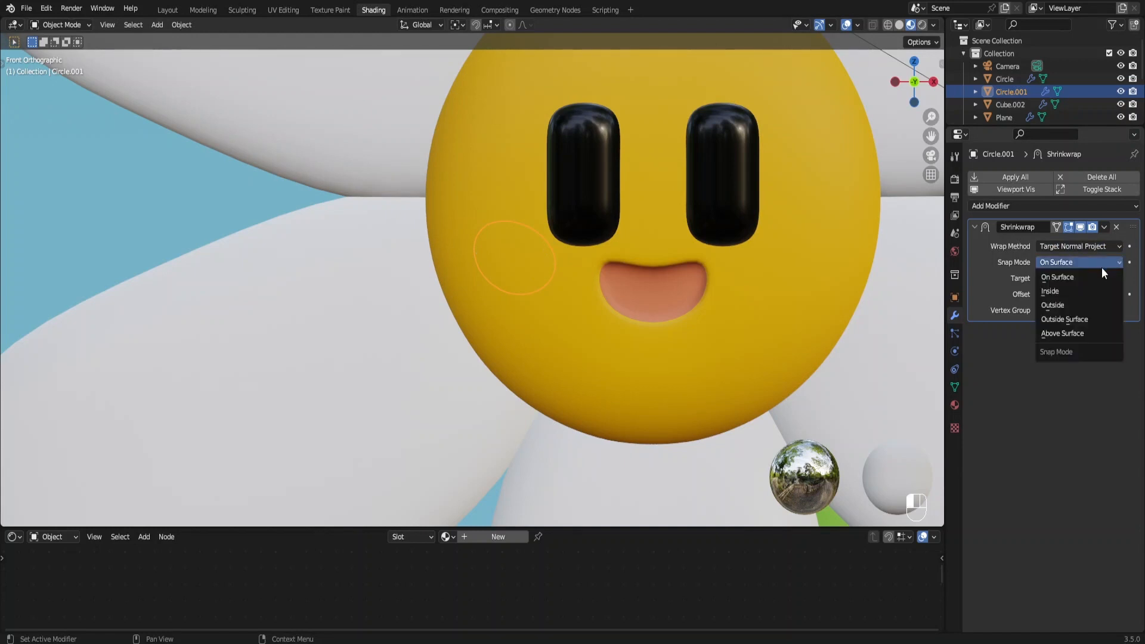
pyautogui.click(1079, 316)
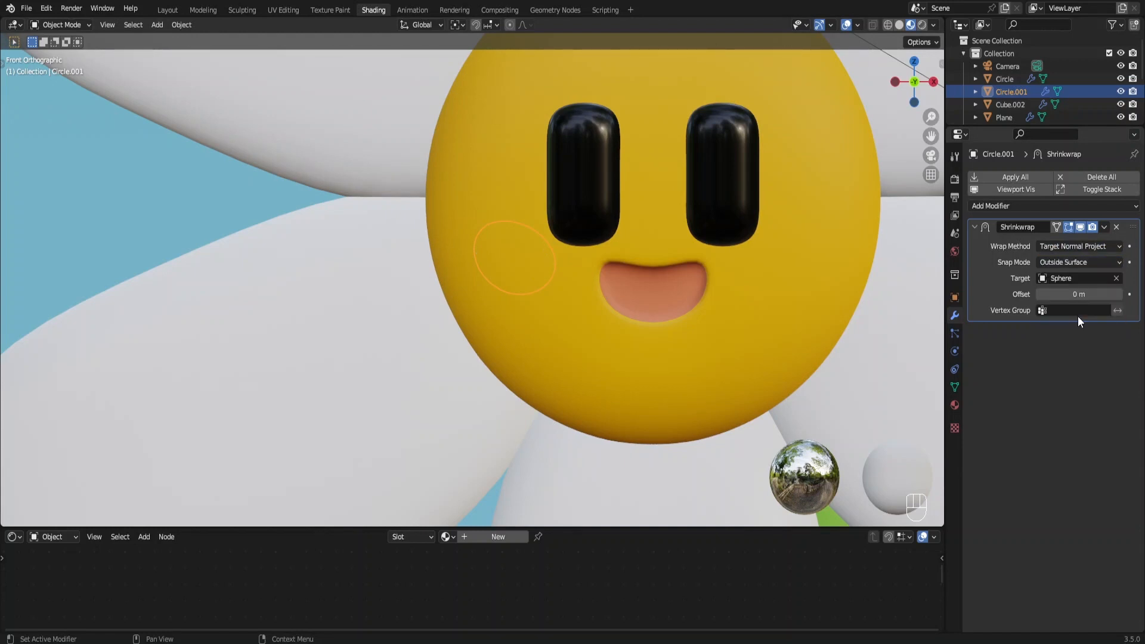
pyautogui.click(1118, 295)
# Shift the cheek disc slightly outward on the face and add a Mirror modifier on X with the yellow face sphere as mirror object.
pyautogui.press('g')
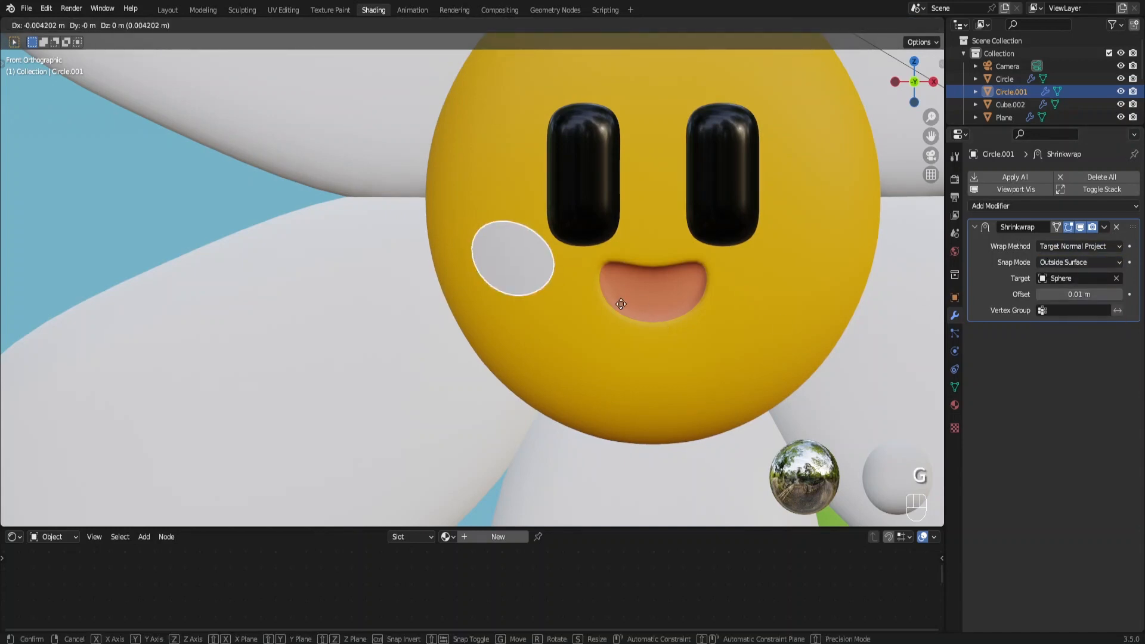
pyautogui.click(604, 305)
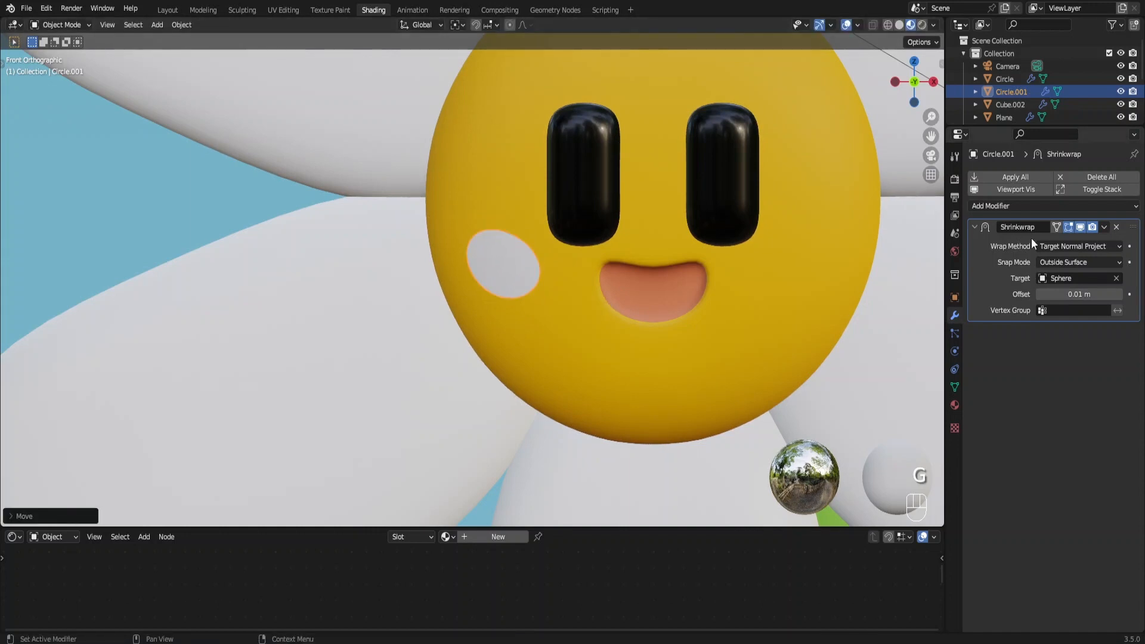
pyautogui.click(1014, 207)
pyautogui.click(901, 354)
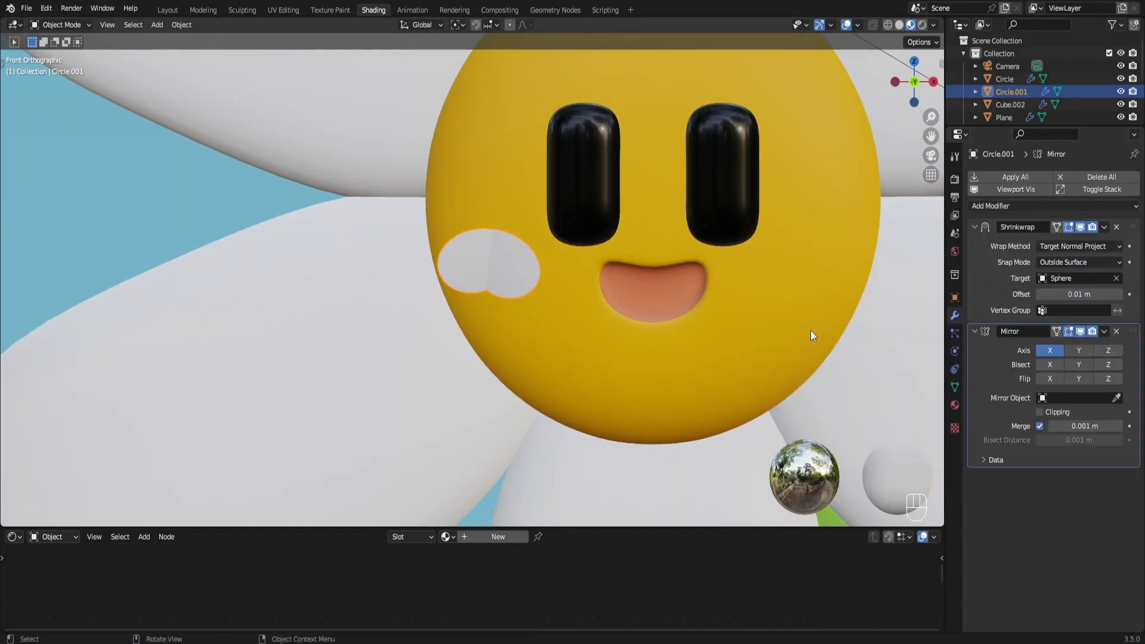
pyautogui.click(1117, 398)
pyautogui.click(764, 313)
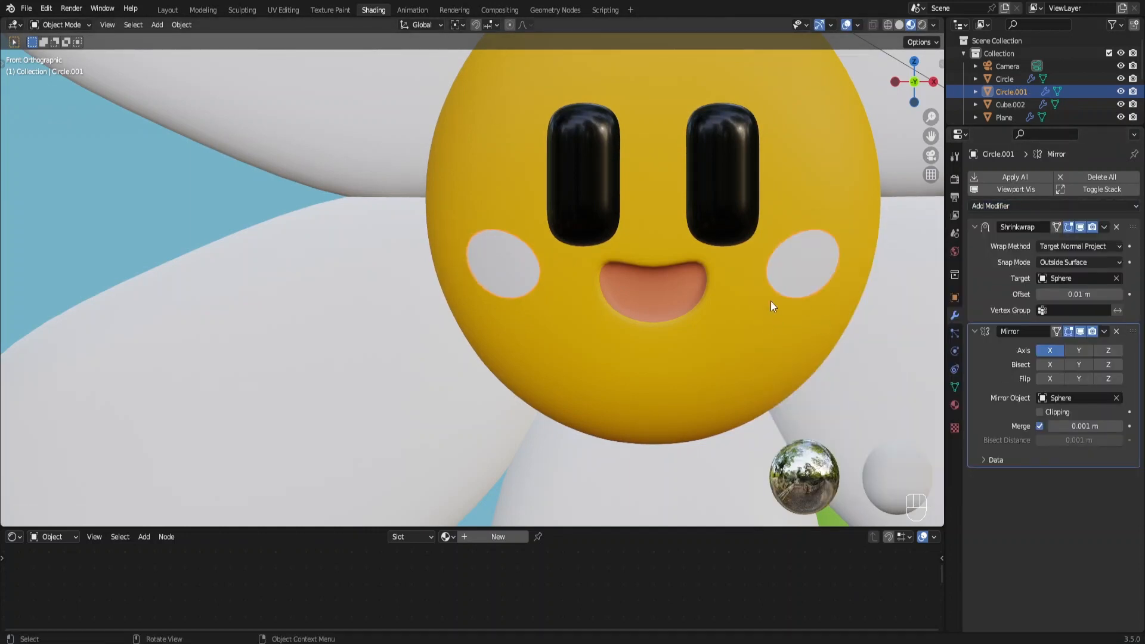
# Give the cheeks a new material with a saturated orange base color.
pyautogui.scroll(-4, 561, 304)
pyautogui.click(955, 406)
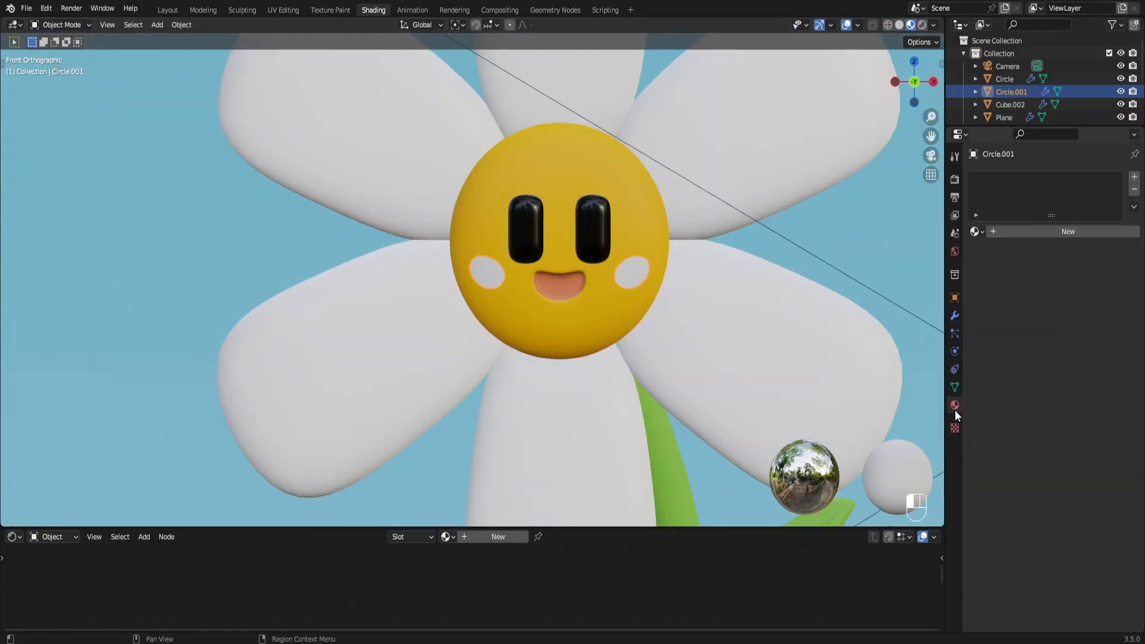
pyautogui.click(1054, 234)
pyautogui.click(1057, 346)
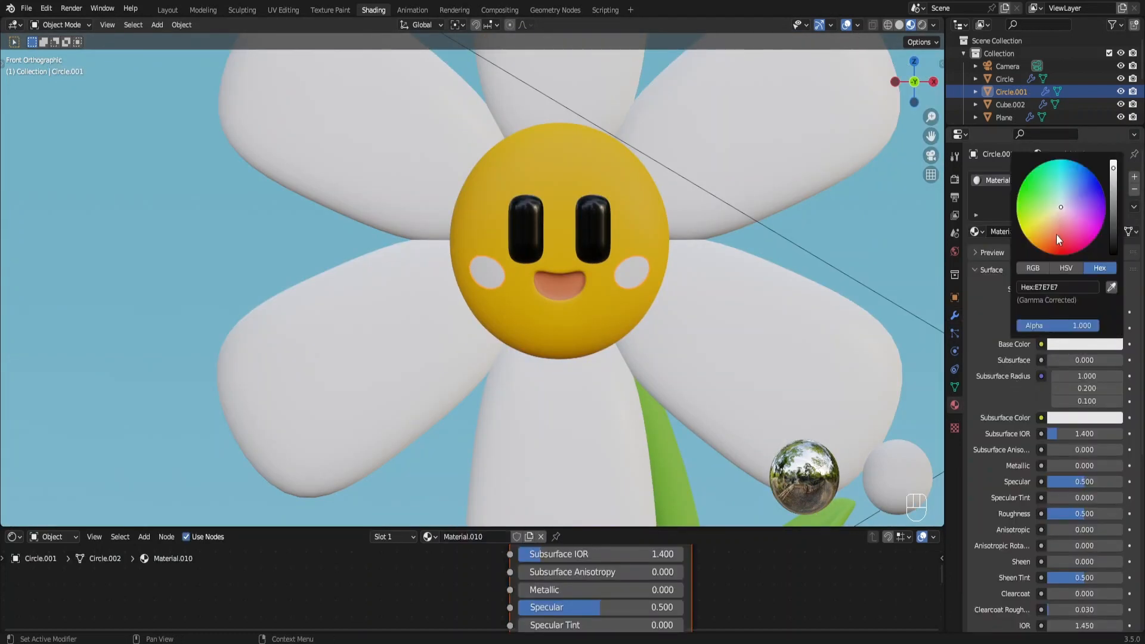
pyautogui.moveTo(1062, 207); pyautogui.dragTo(1046, 250)
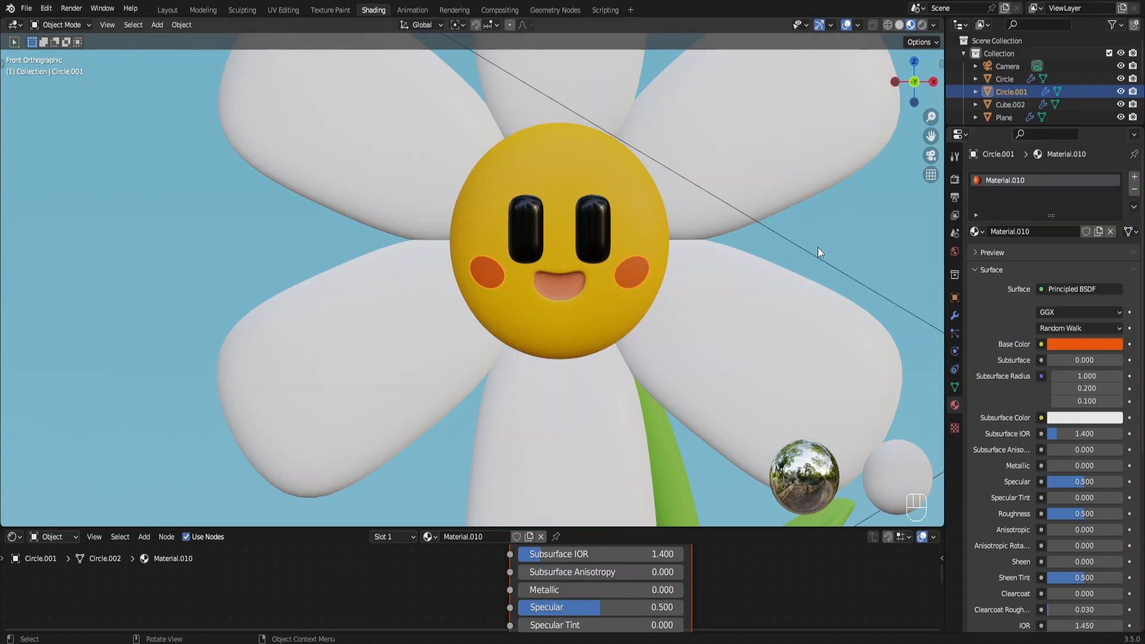
# In the camera view, select the cheeks and move them slightly upward on the face.
pyautogui.press('KP_0')
pyautogui.click(596, 233)
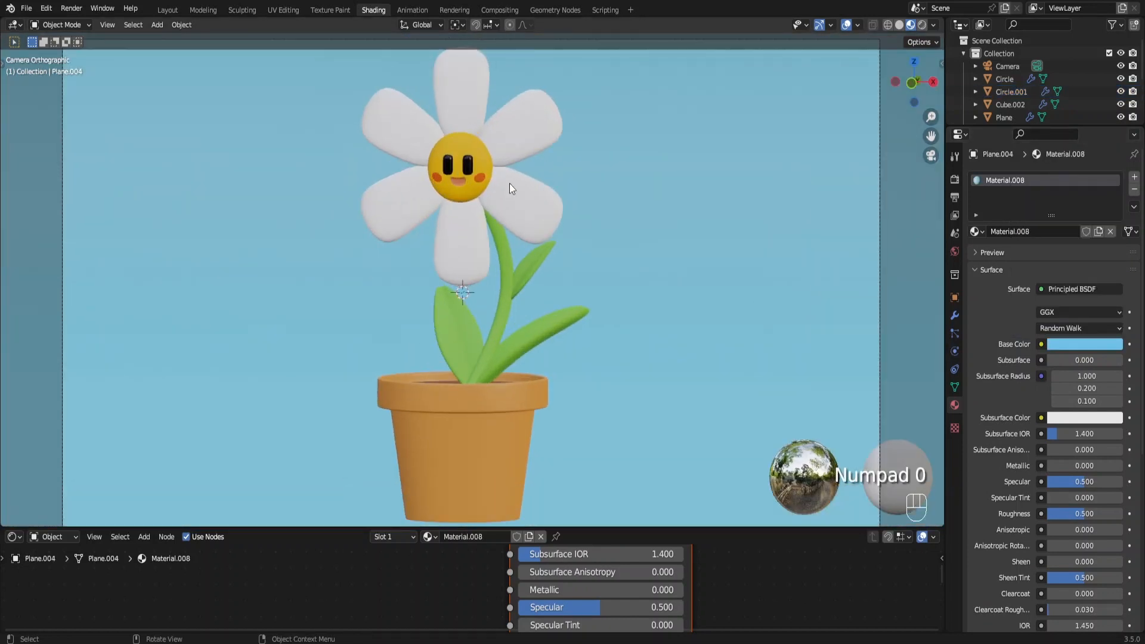
pyautogui.keyDown('shift'); pyautogui.moveTo(505, 251); pyautogui.dragTo(496, 340, button='middle'); pyautogui.keyUp('shift')
pyautogui.scroll(5, 480, 274)
pyautogui.click(470, 253)
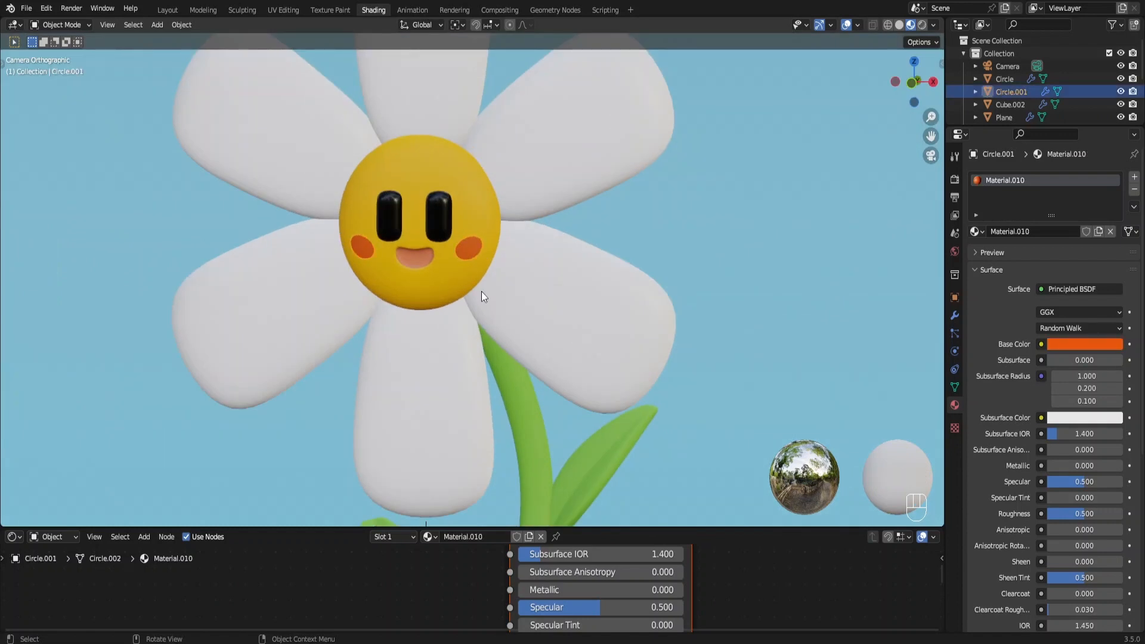
pyautogui.scroll(2, 482, 292)
pyautogui.press('g')
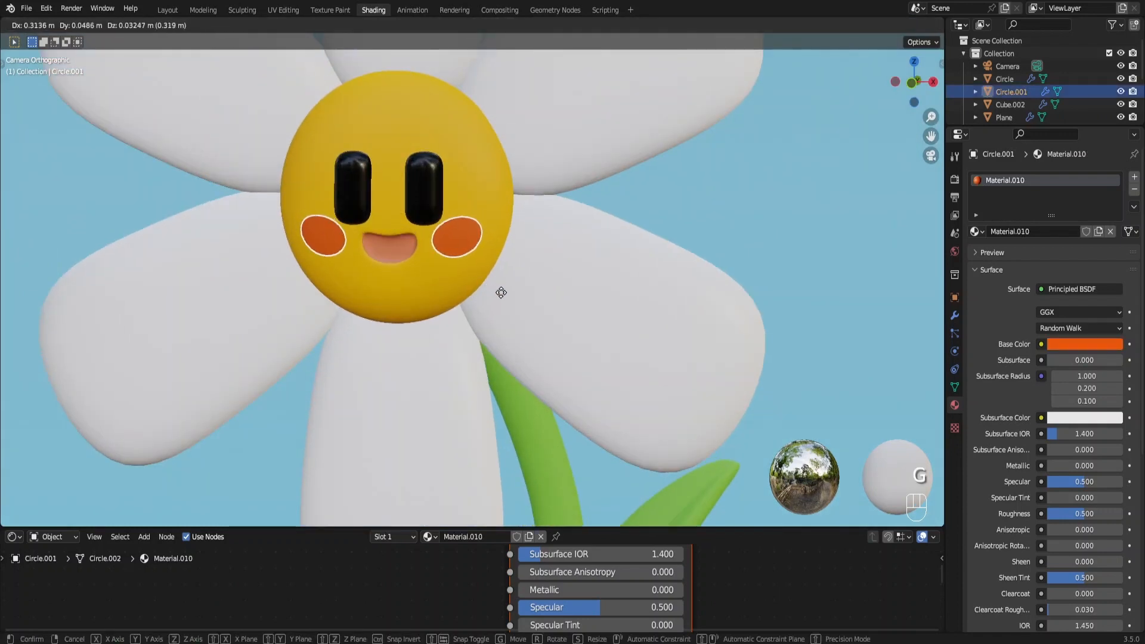
pyautogui.rightClick(476, 278)
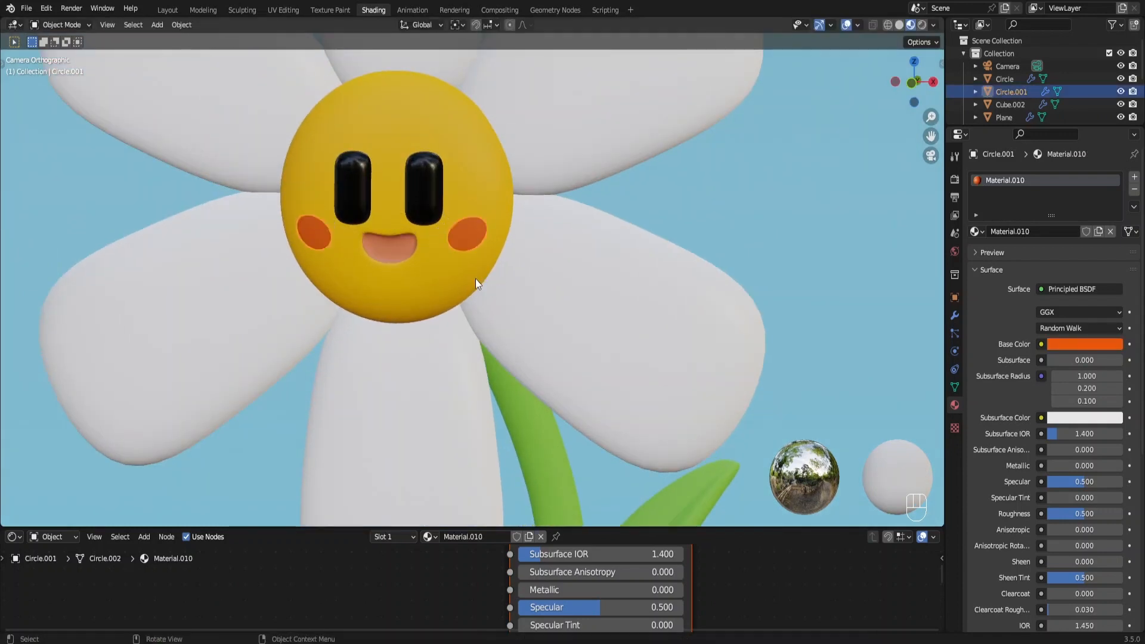
pyautogui.press('g')
pyautogui.click(456, 297)
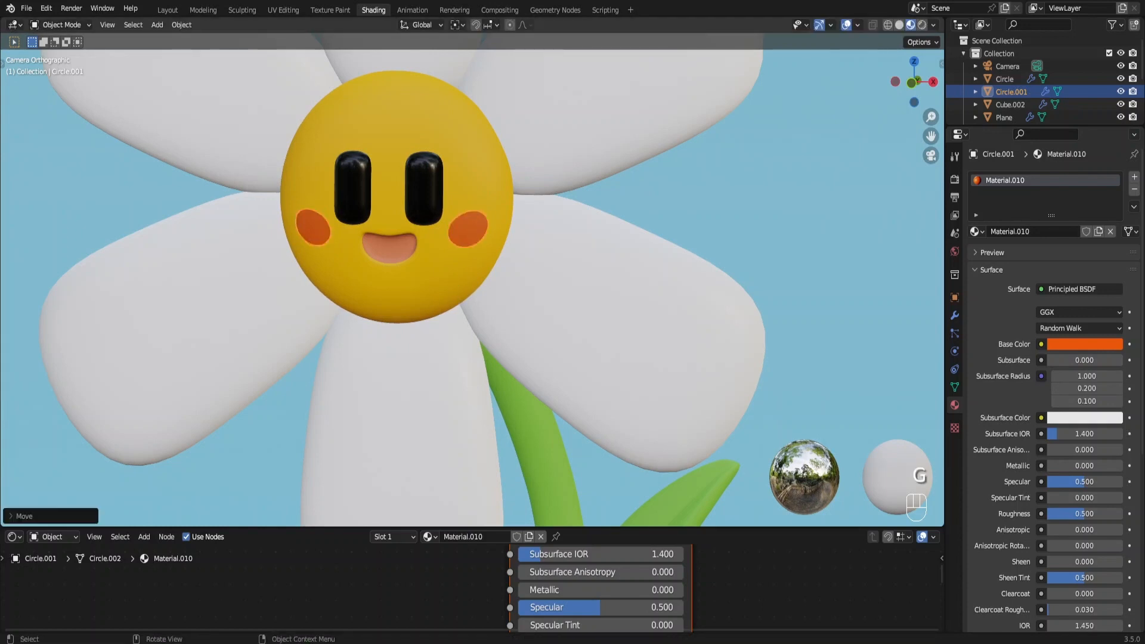
# Scale the cheeks down slightly.
pyautogui.press('s')
pyautogui.click(460, 294)
pyautogui.click(692, 204)
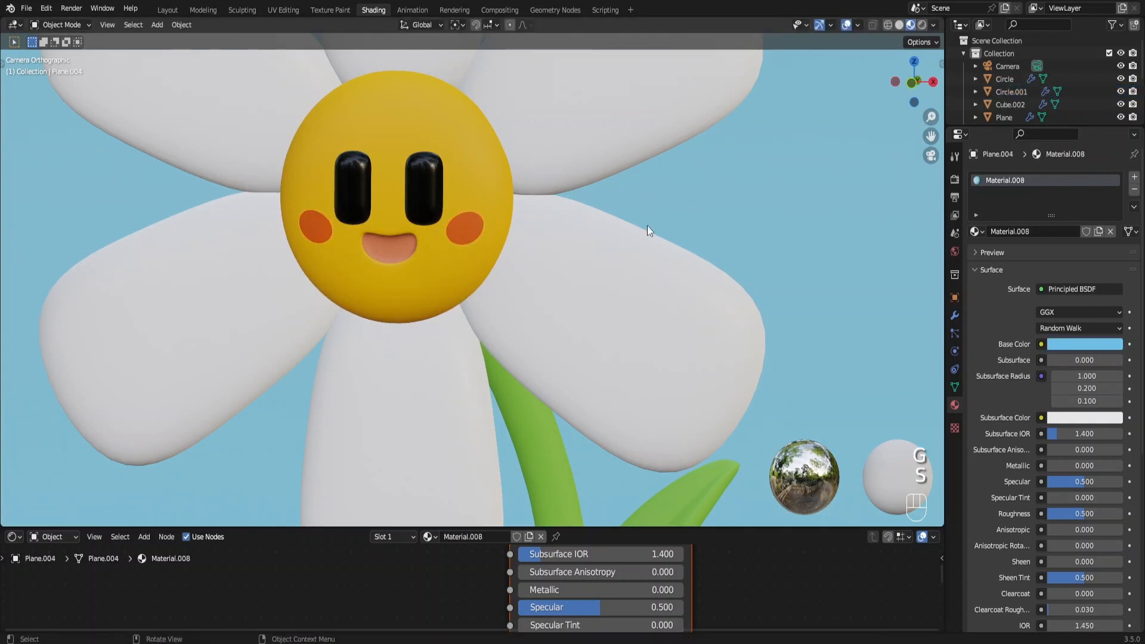
# Render a still image of the potted flower scene from the camera.
pyautogui.scroll(-4, 647, 225)
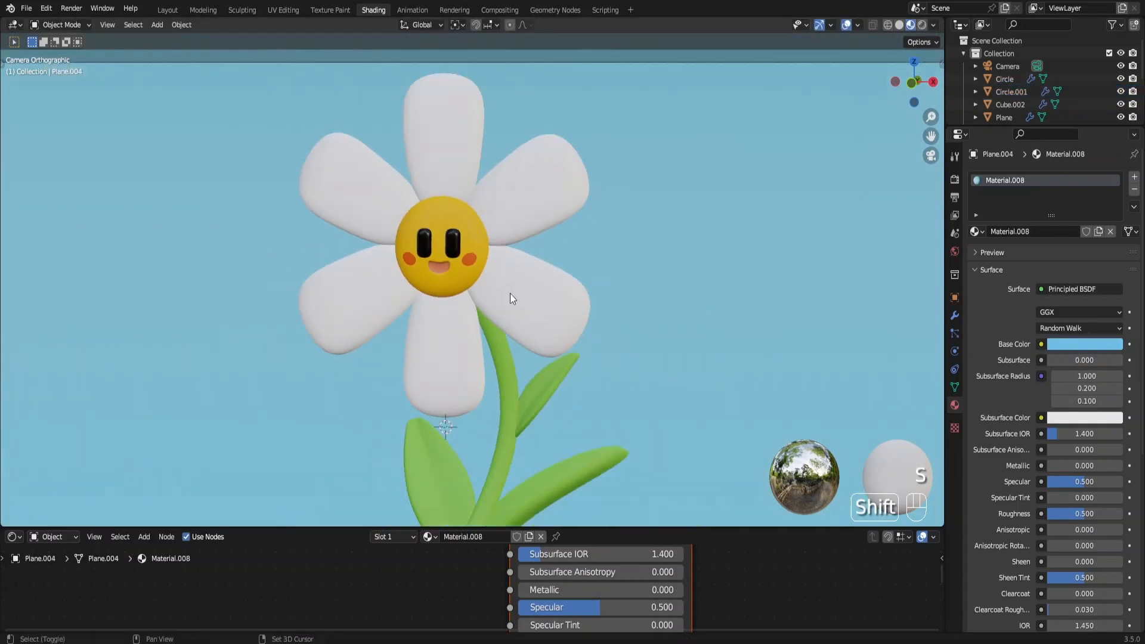
pyautogui.keyDown('shift'); pyautogui.moveTo(510, 293); pyautogui.dragTo(583, 213, button='middle'); pyautogui.keyUp('shift')
pyautogui.scroll(-3, 572, 231)
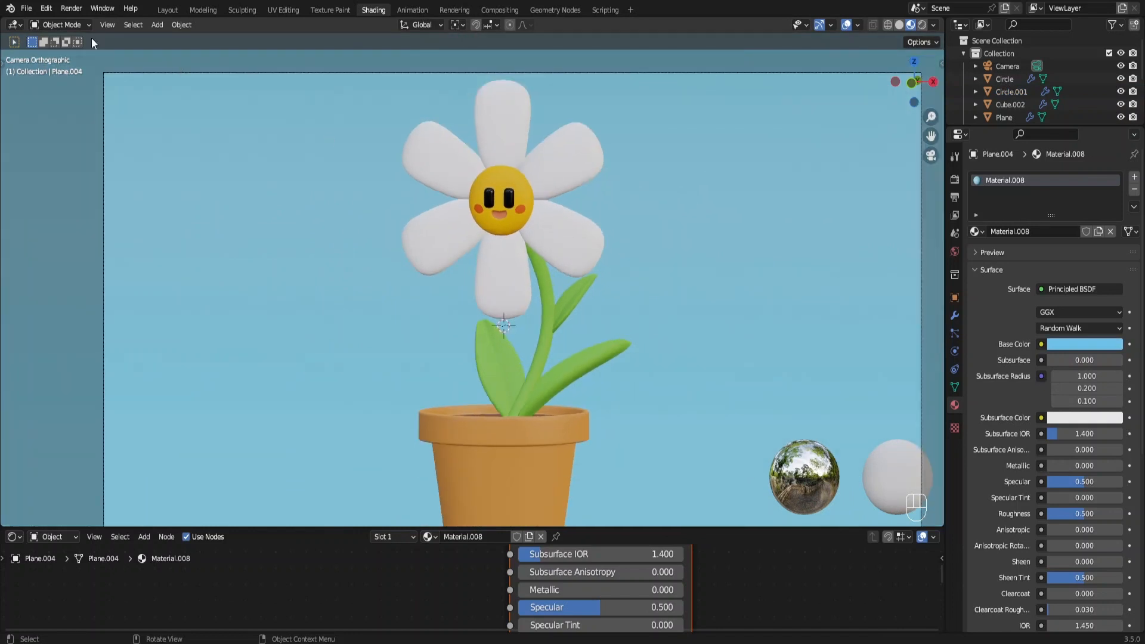
pyautogui.click(71, 8)
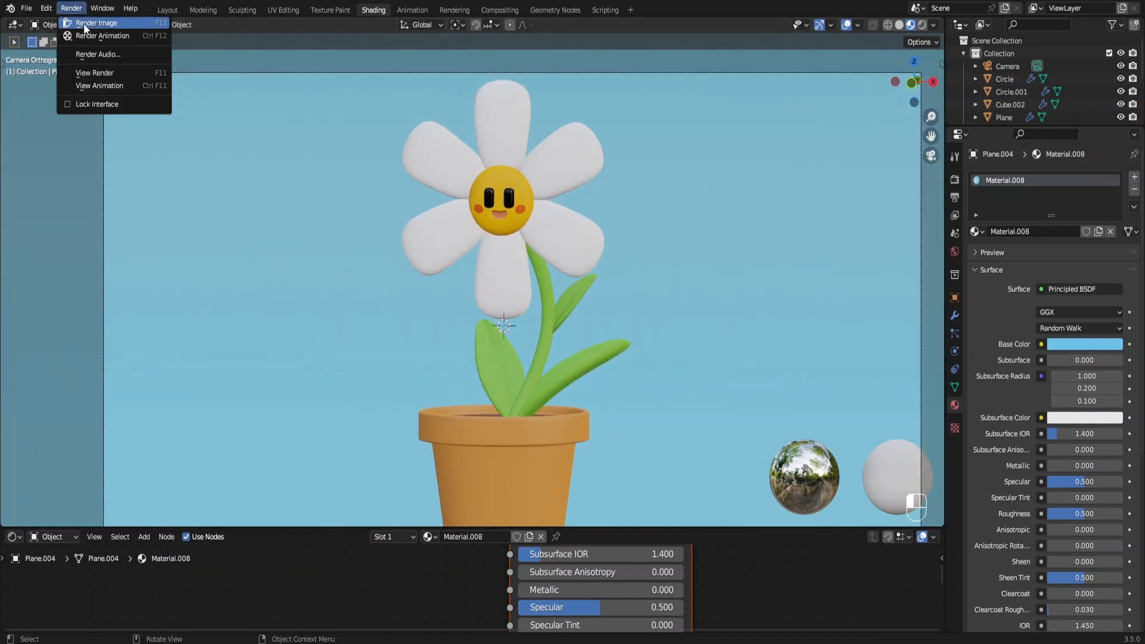
pyautogui.click(85, 26)
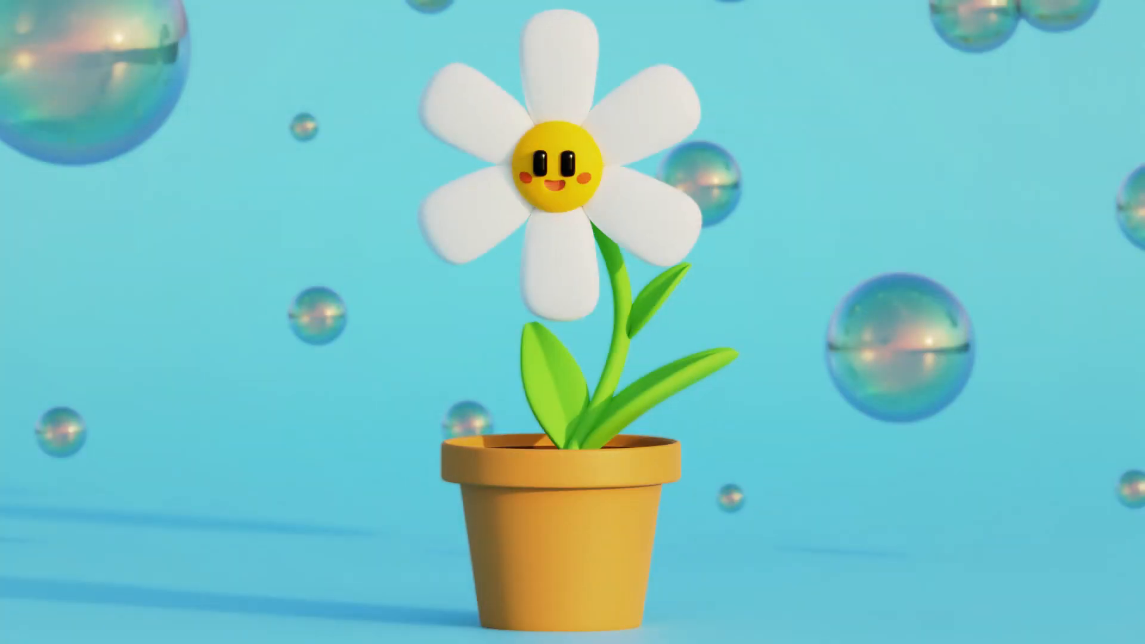